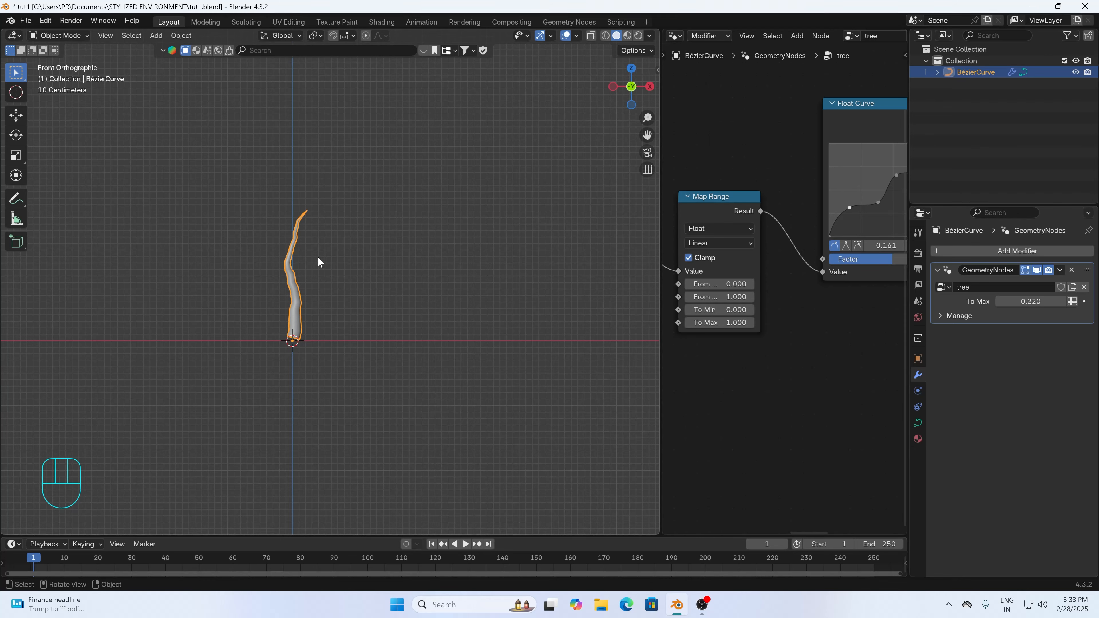
- Add an empty image object at the world origin
{"action": "left_click", "coordinate": [368, 258]}
{"action": "middle_click_drag", "start_coordinate": [367, 258], "coordinate": [347, 247]}
{"action": "key", "text": "shift+a"}
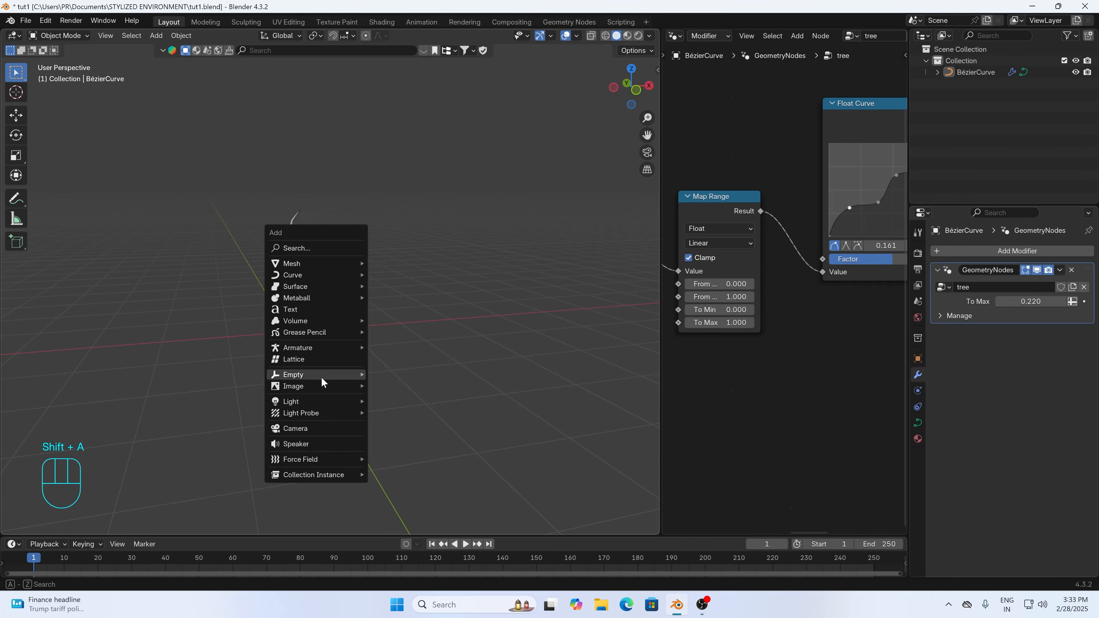
{"action": "mouse_move", "coordinate": [317, 376]}
{"action": "left_click", "coordinate": [389, 462]}
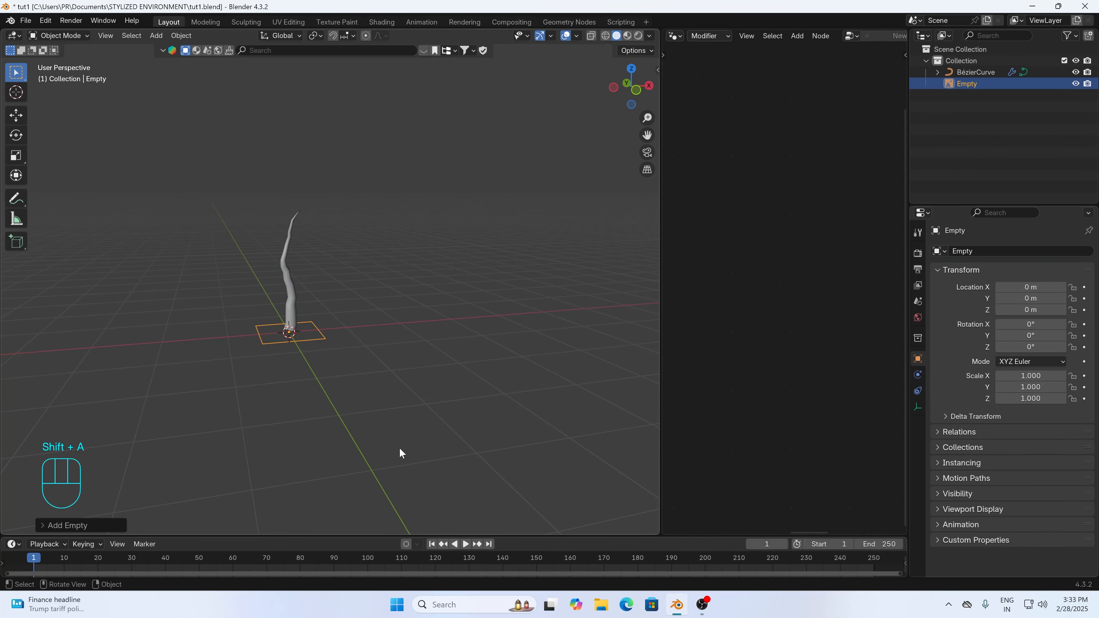
- Load the stylized landscape painting with the tree and rocks from the Downloads folder into the empty
{"action": "left_click", "coordinate": [919, 408]}
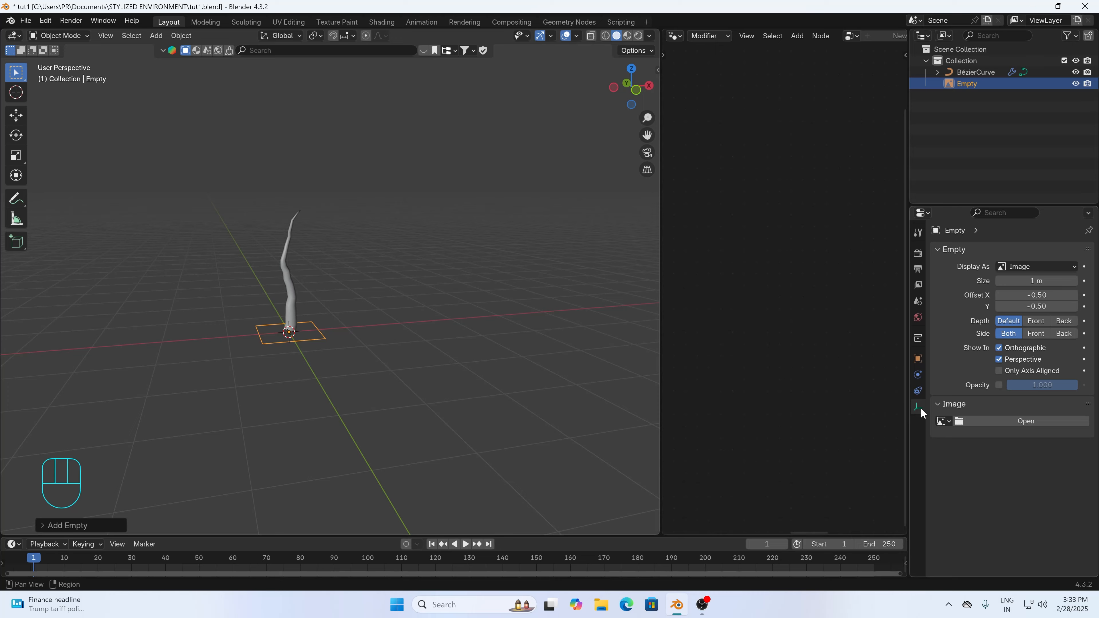
{"action": "left_click", "coordinate": [1011, 424]}
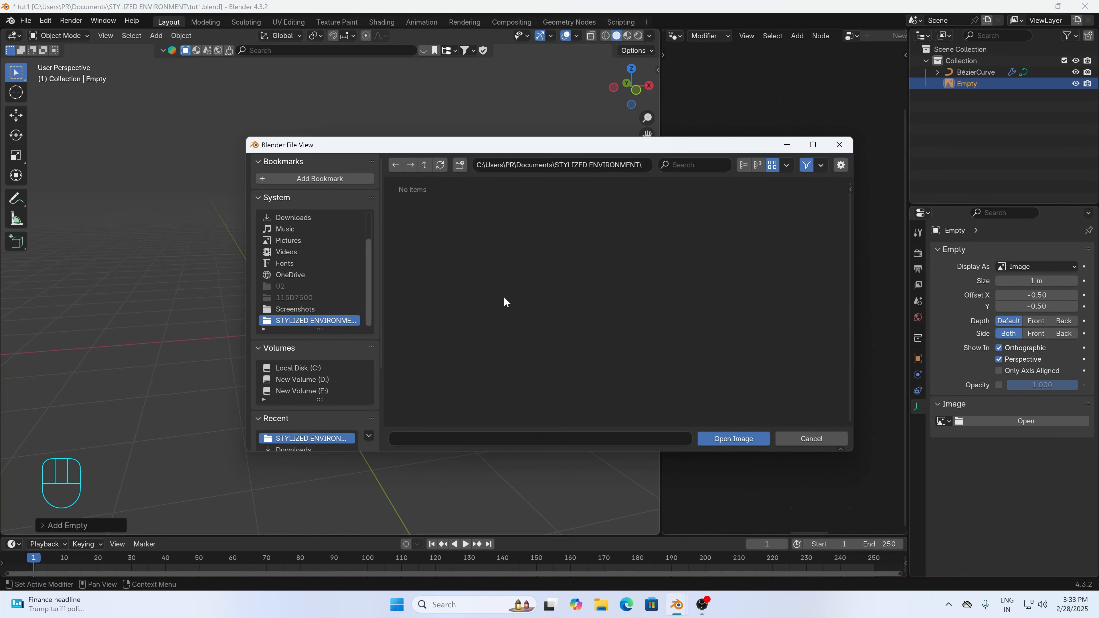
{"action": "left_click", "coordinate": [286, 217]}
{"action": "scroll", "coordinate": [663, 338], "scroll_direction": "down", "scroll_amount": 5}
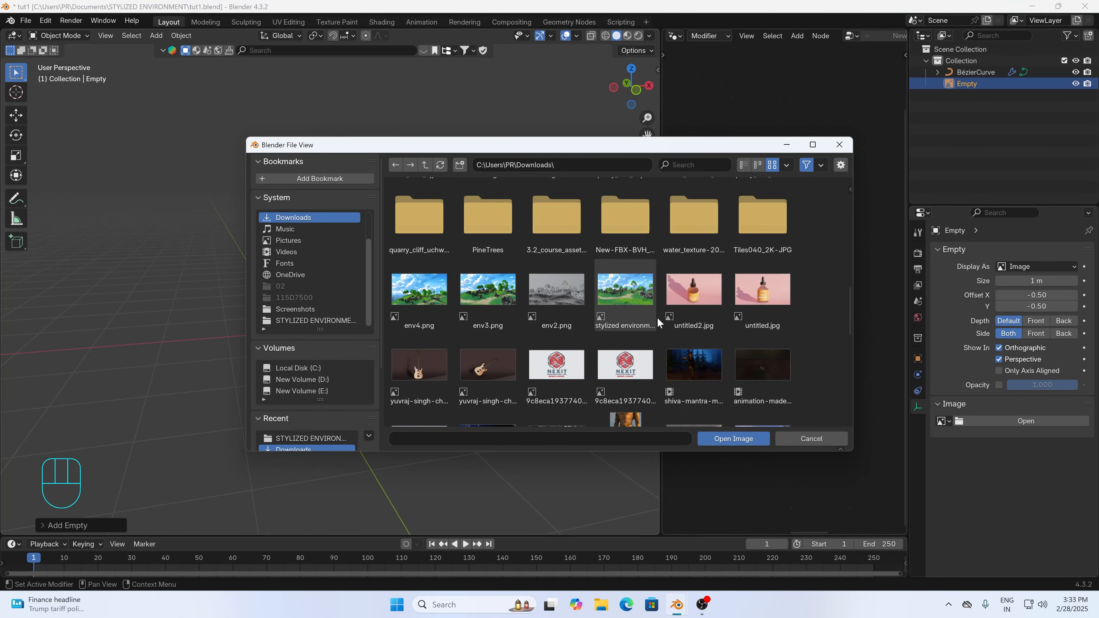
{"action": "scroll", "coordinate": [656, 316], "scroll_direction": "down", "scroll_amount": 10}
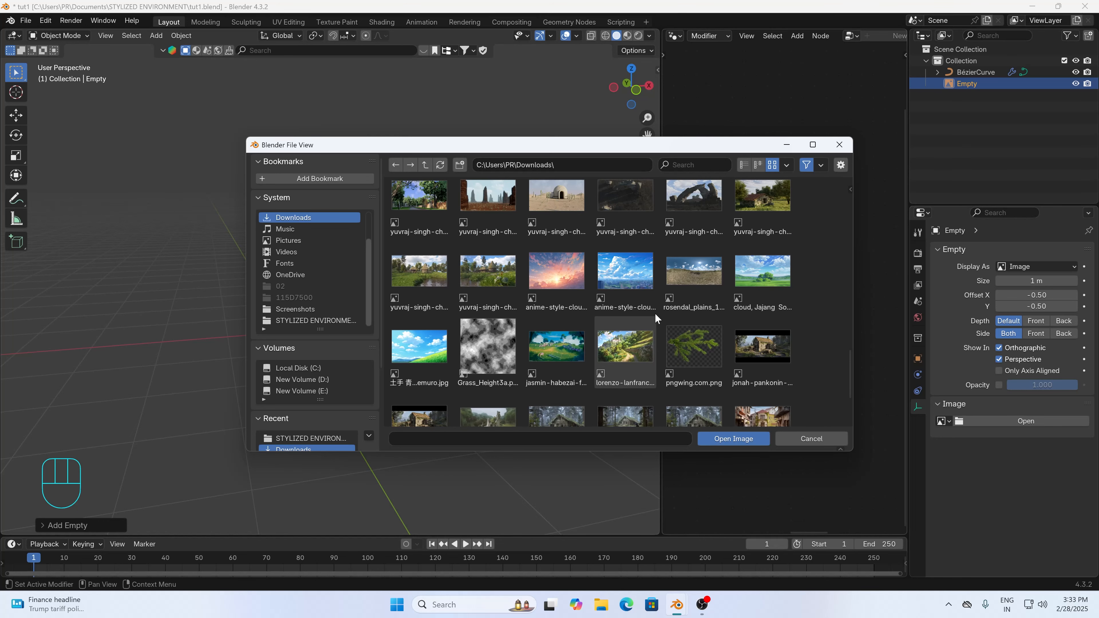
{"action": "scroll", "coordinate": [655, 318], "scroll_direction": "down", "scroll_amount": 2}
{"action": "double_click", "coordinate": [570, 306]}
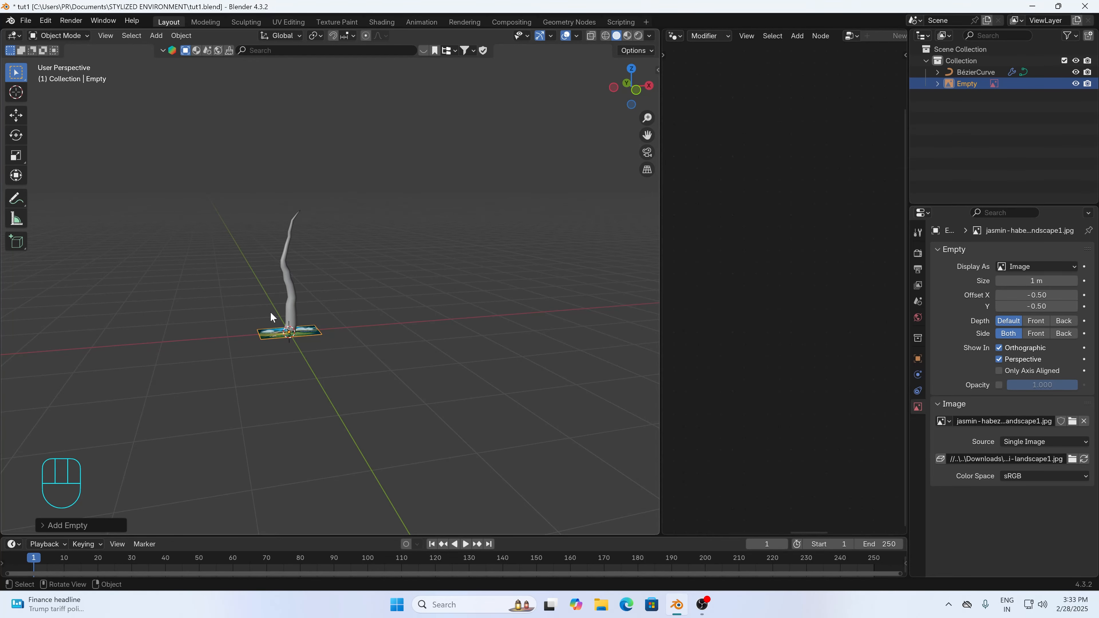
- Rotate the reference image 90° about the X axis so it stands upright
{"action": "key", "text": "r"}
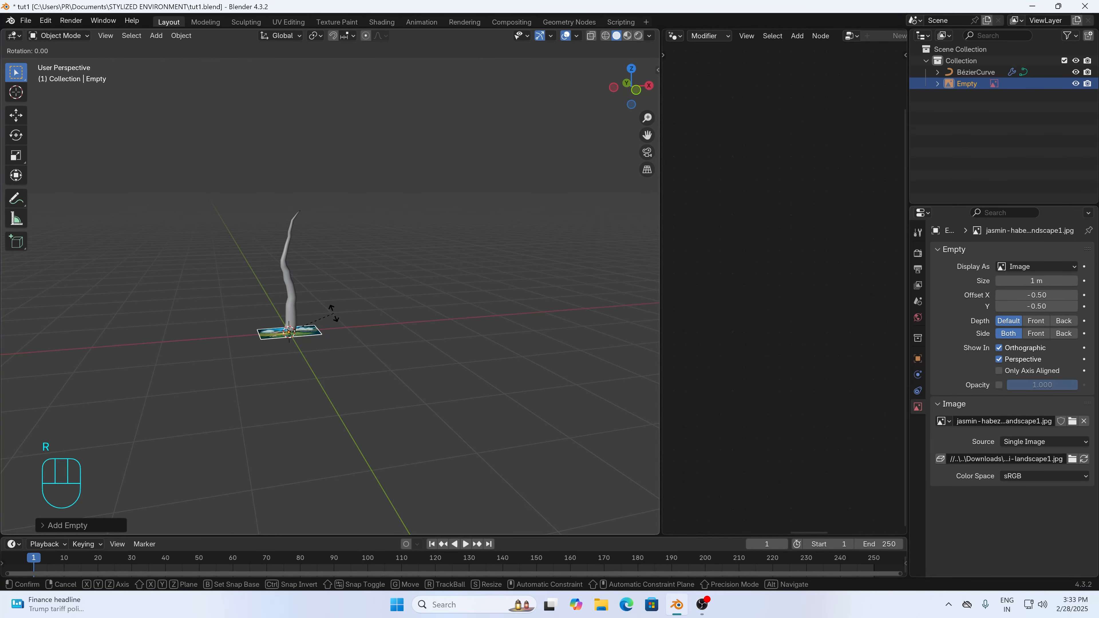
{"action": "type", "text": "x"}
{"action": "type", "text": "90"}
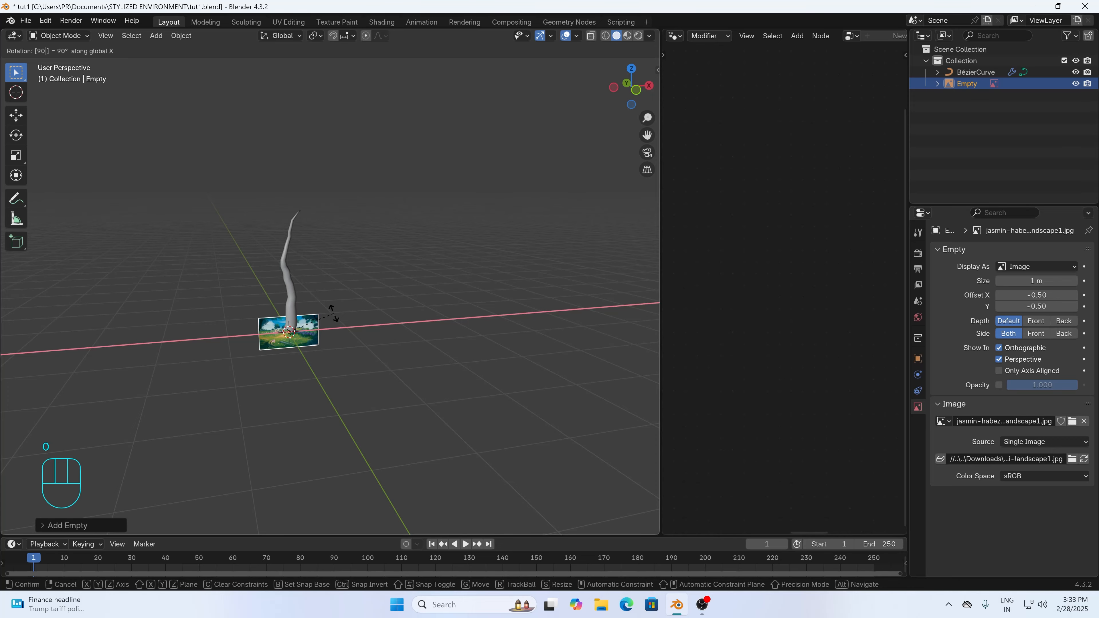
{"action": "left_click", "coordinate": [332, 312]}
- In front view, scale the reference image up about 5.5 times
{"action": "key", "text": "KP_1"}
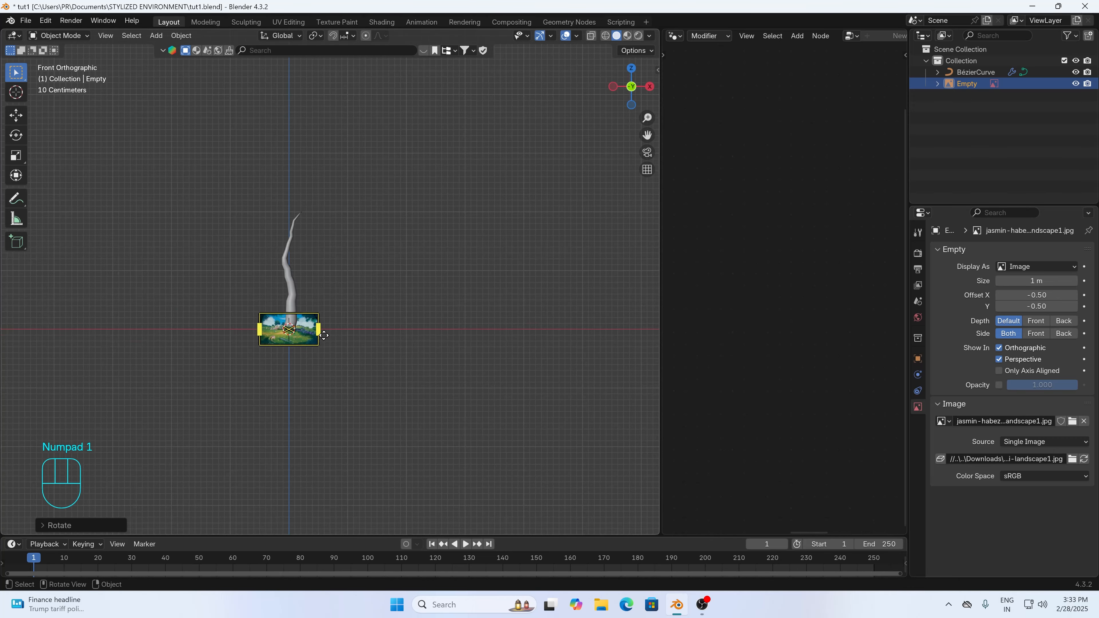
{"action": "scroll", "coordinate": [319, 344], "scroll_direction": "up", "scroll_amount": 2}
{"action": "key", "text": "s"}
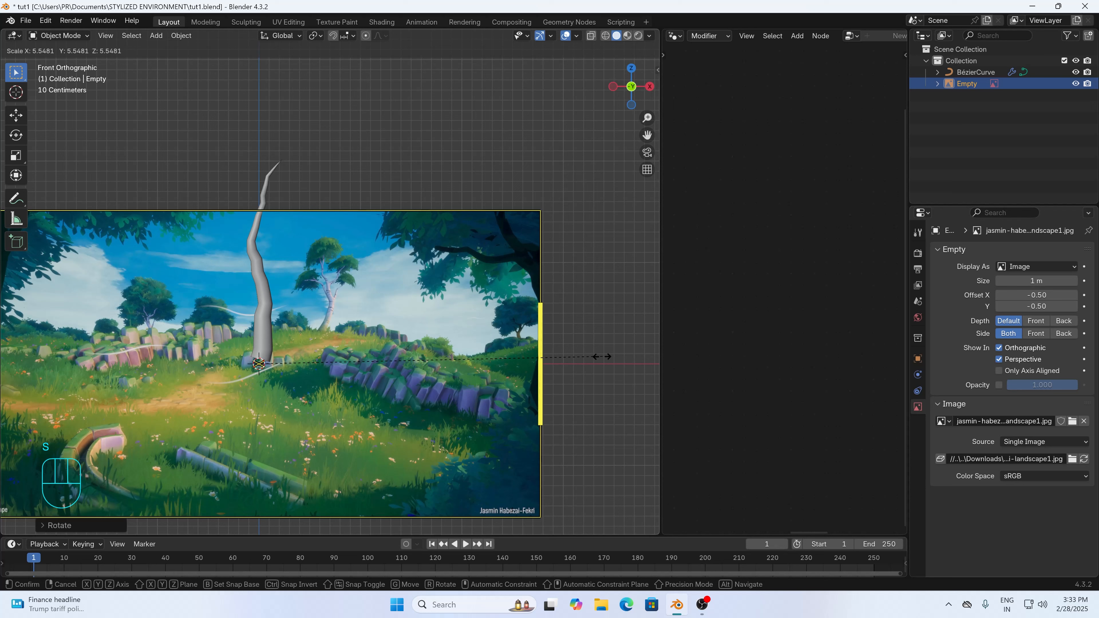
{"action": "left_click", "coordinate": [597, 358]}
{"action": "scroll", "coordinate": [479, 354], "scroll_direction": "up", "scroll_amount": 2}
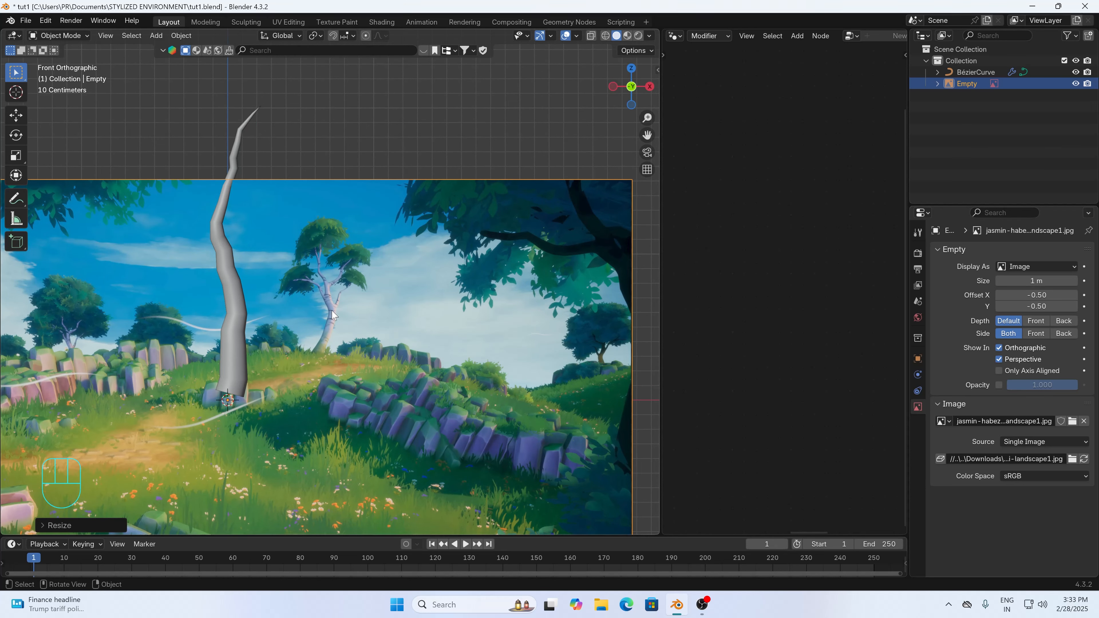
- Move the reference image back along the Y axis so it stands behind the trunk mesh
{"action": "middle_click_drag", "start_coordinate": [326, 343], "coordinate": [277, 353]}
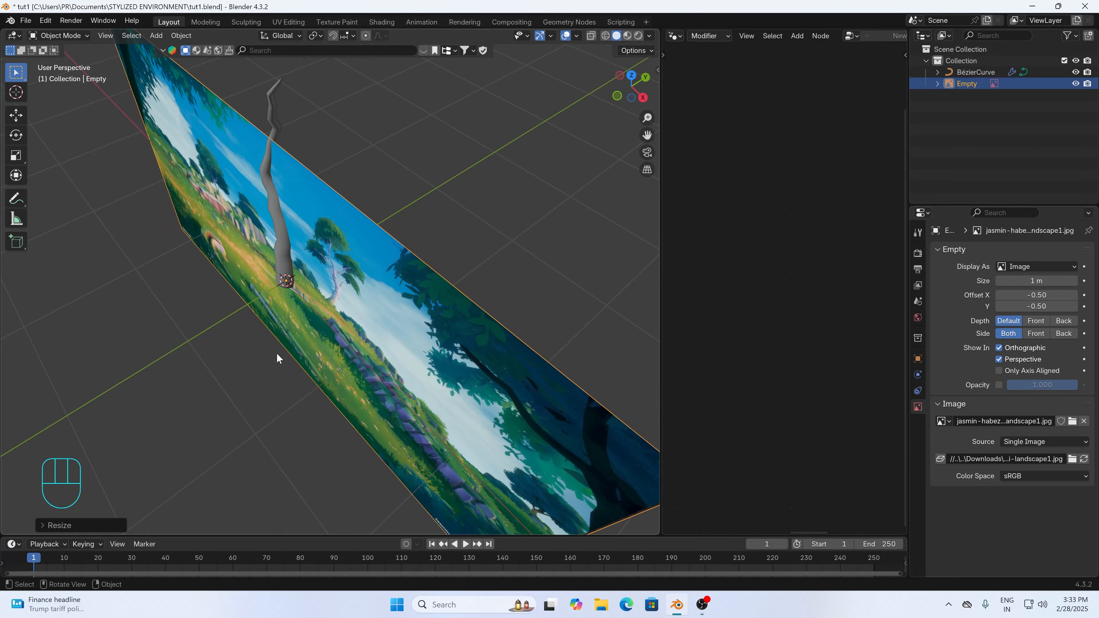
{"action": "scroll", "coordinate": [279, 350], "scroll_direction": "down", "scroll_amount": 3}
{"action": "key", "text": "g"}
{"action": "left_click", "coordinate": [381, 299]}
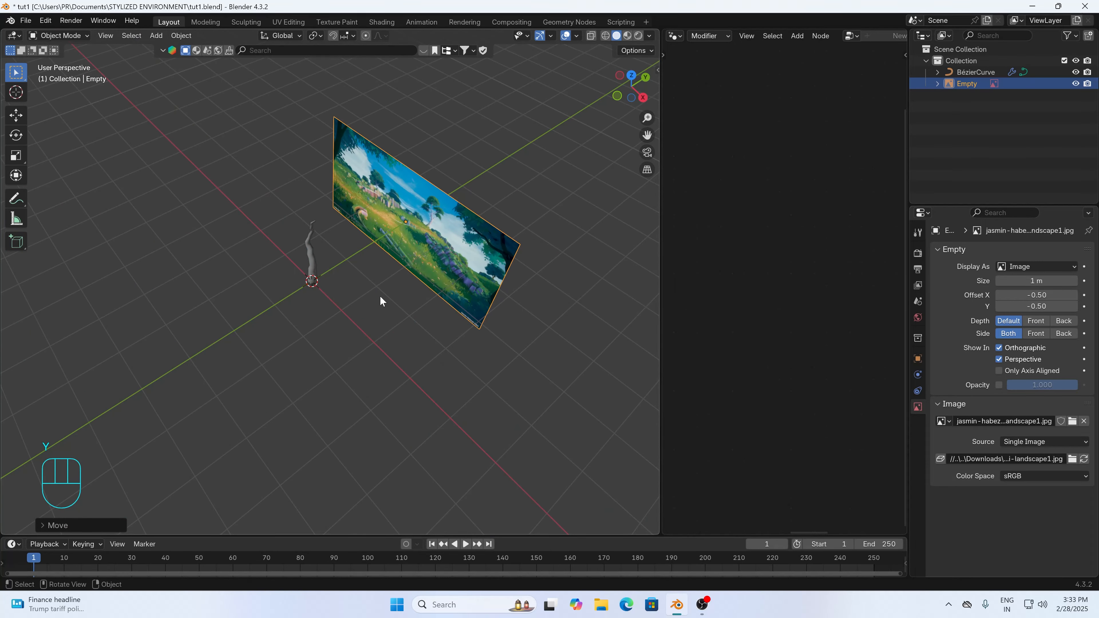
- In front view, enlarge the reference image further and shift it so its painted tree sits just beside the trunk
{"action": "key", "text": "KP_1"}
{"action": "scroll", "coordinate": [410, 295], "scroll_direction": "up", "scroll_amount": 5}
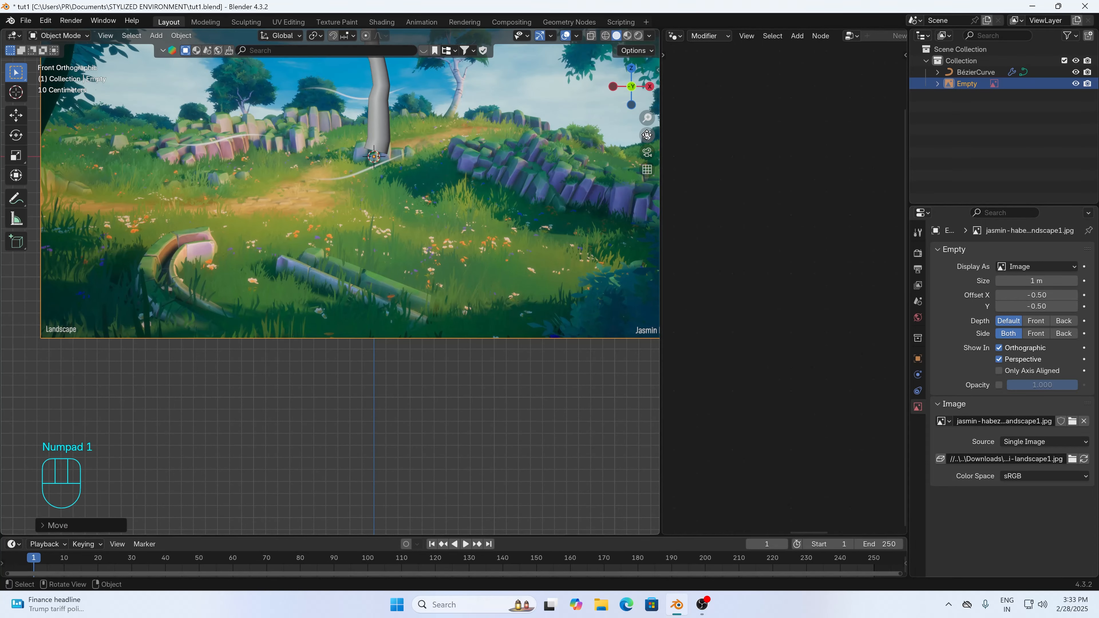
{"action": "left_click_drag", "start_coordinate": [647, 135], "coordinate": [505, 298]}
{"action": "key", "text": "s"}
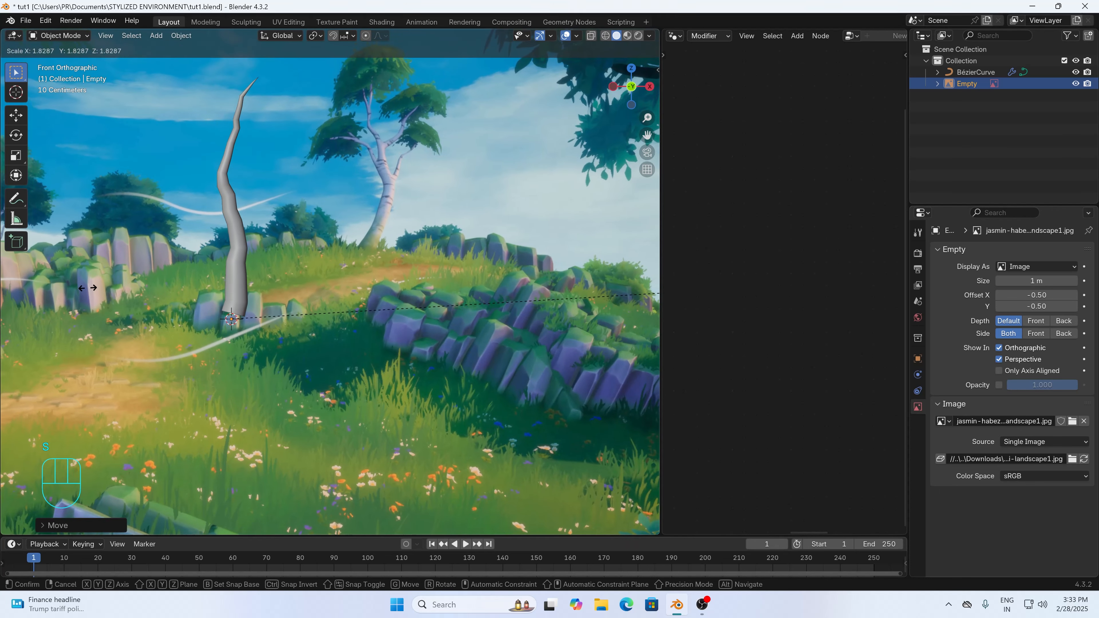
{"action": "left_click", "coordinate": [40, 258]}
{"action": "key", "text": "g"}
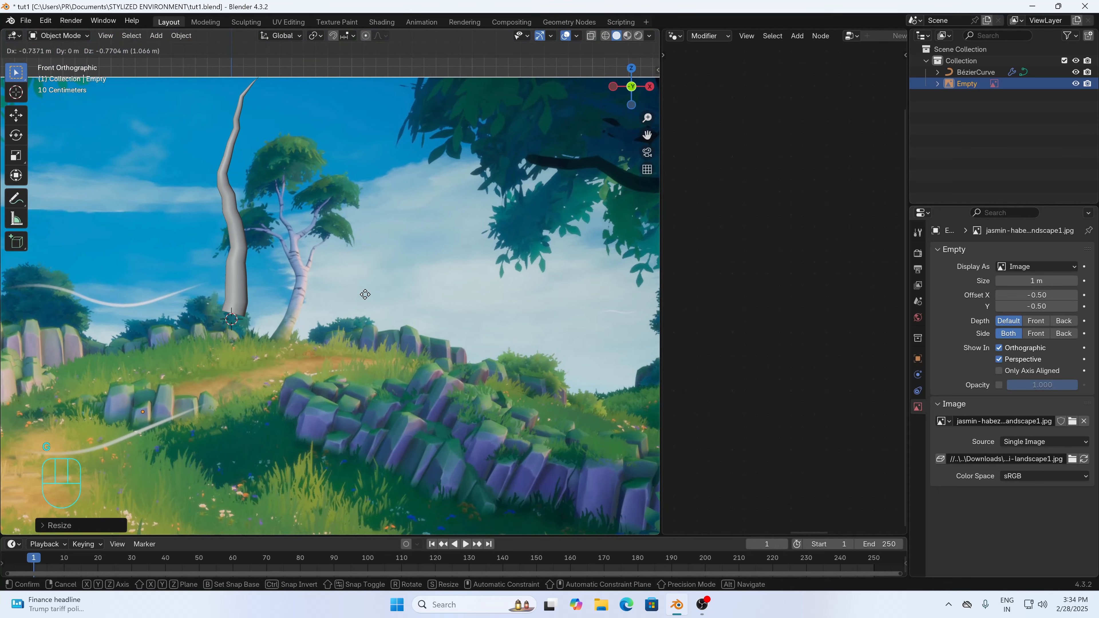
{"action": "left_click", "coordinate": [377, 259]}
{"action": "scroll", "coordinate": [346, 246], "scroll_direction": "up", "scroll_amount": 1}
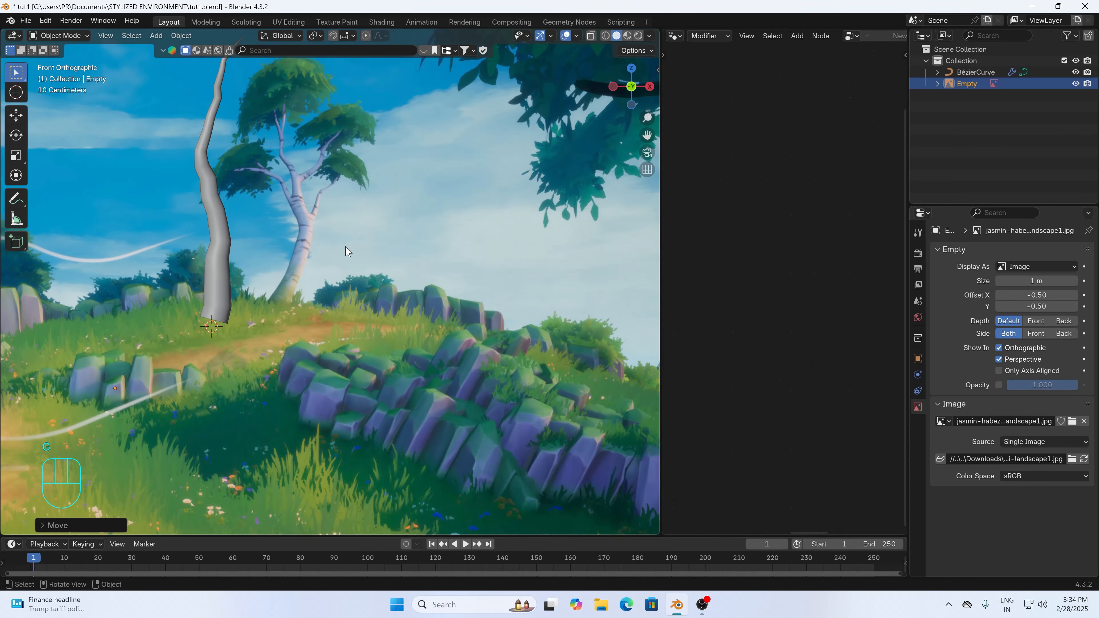
- Delete all vertices of the existing Bézier trunk curve in Edit Mode
{"action": "left_click", "coordinate": [221, 221]}
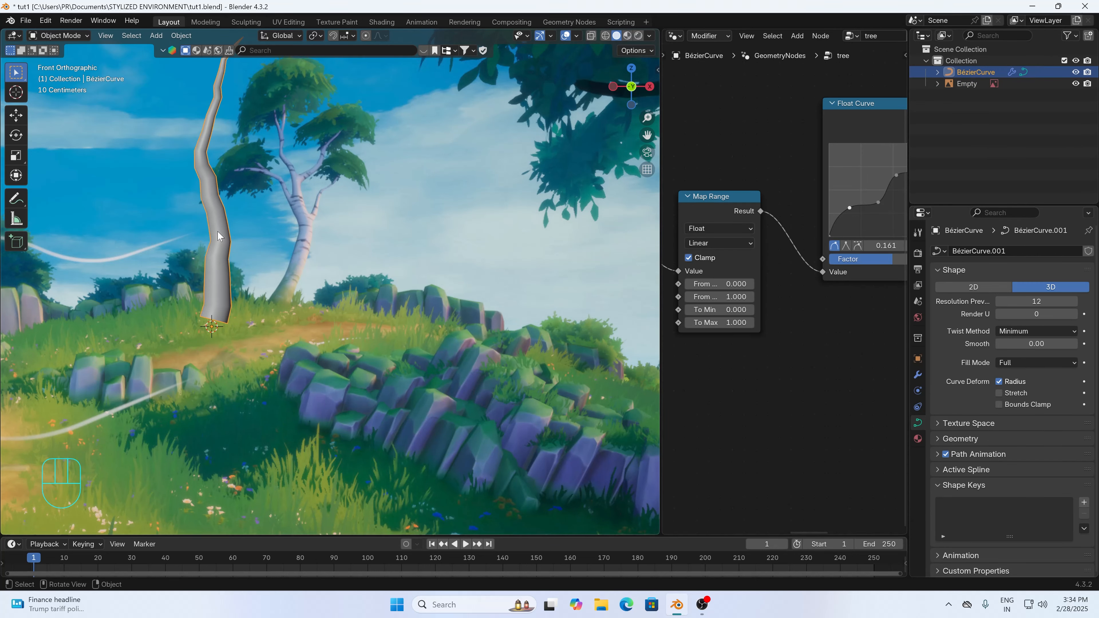
{"action": "key", "text": "Tab"}
{"action": "key", "text": "x"}
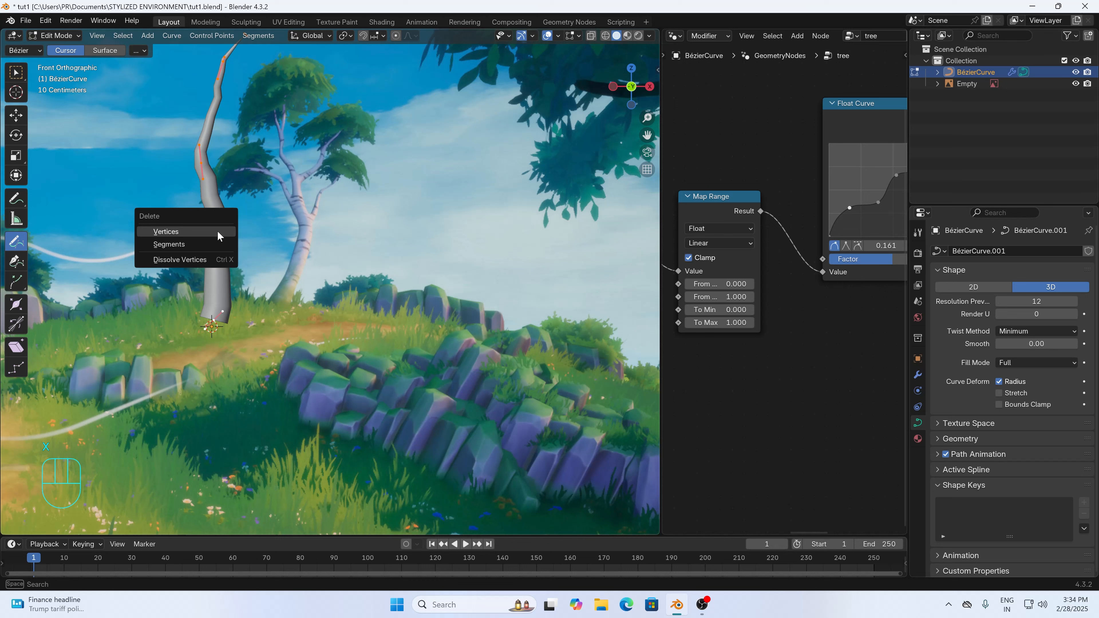
{"action": "left_click", "coordinate": [218, 233]}
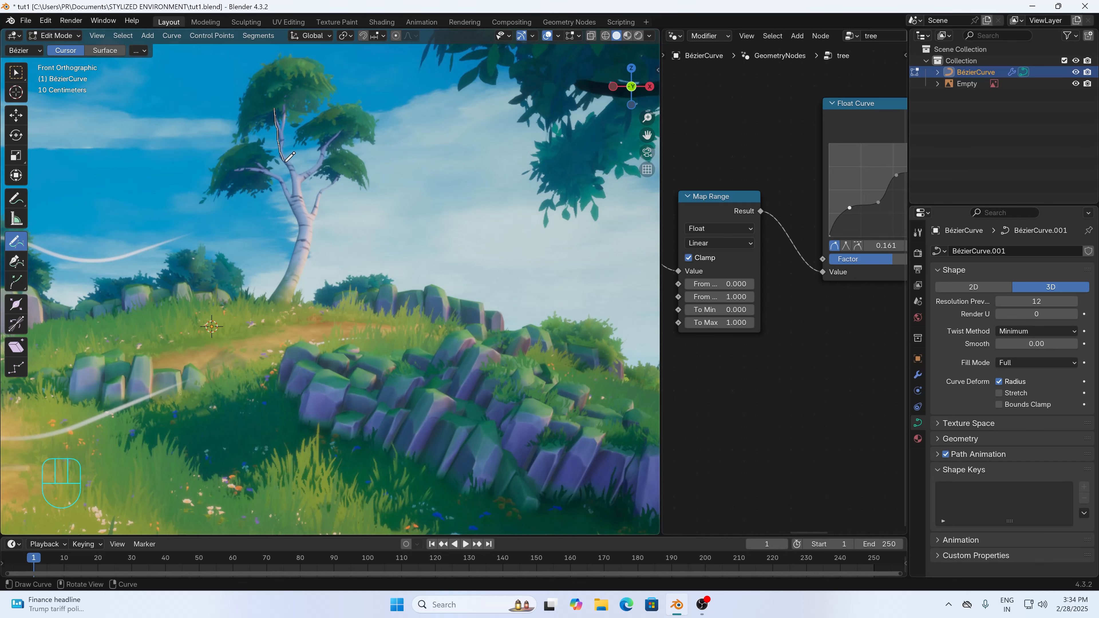
{"action": "left_click_drag", "start_coordinate": [283, 308], "coordinate": [282, 309]}
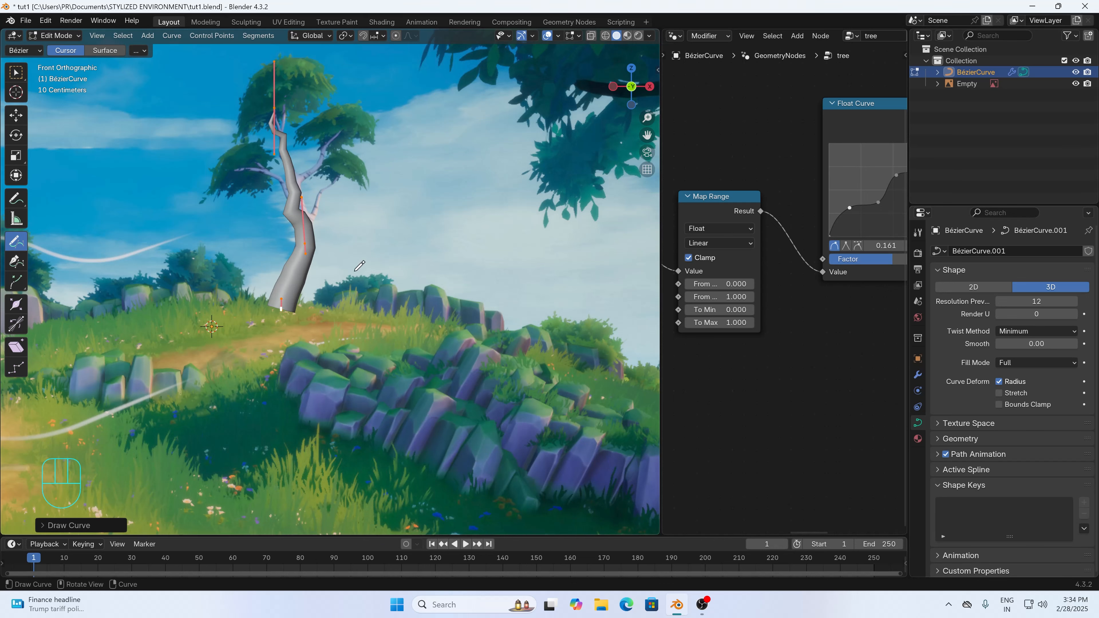
{"action": "scroll", "coordinate": [357, 273], "scroll_direction": "up", "scroll_amount": 1}
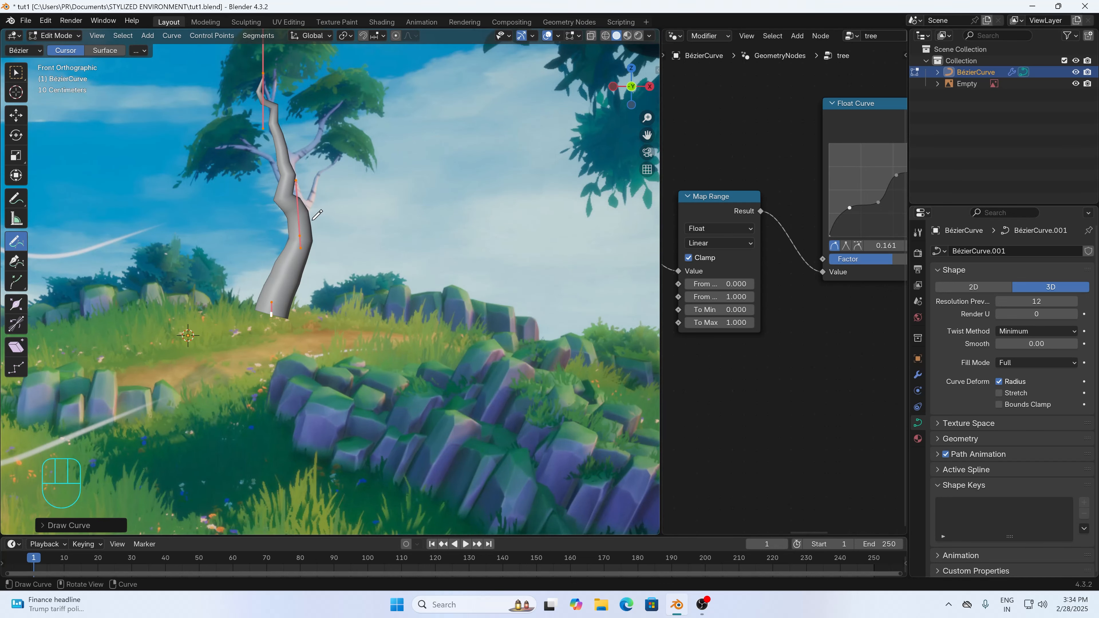
{"action": "key", "text": "ctrl+z"}
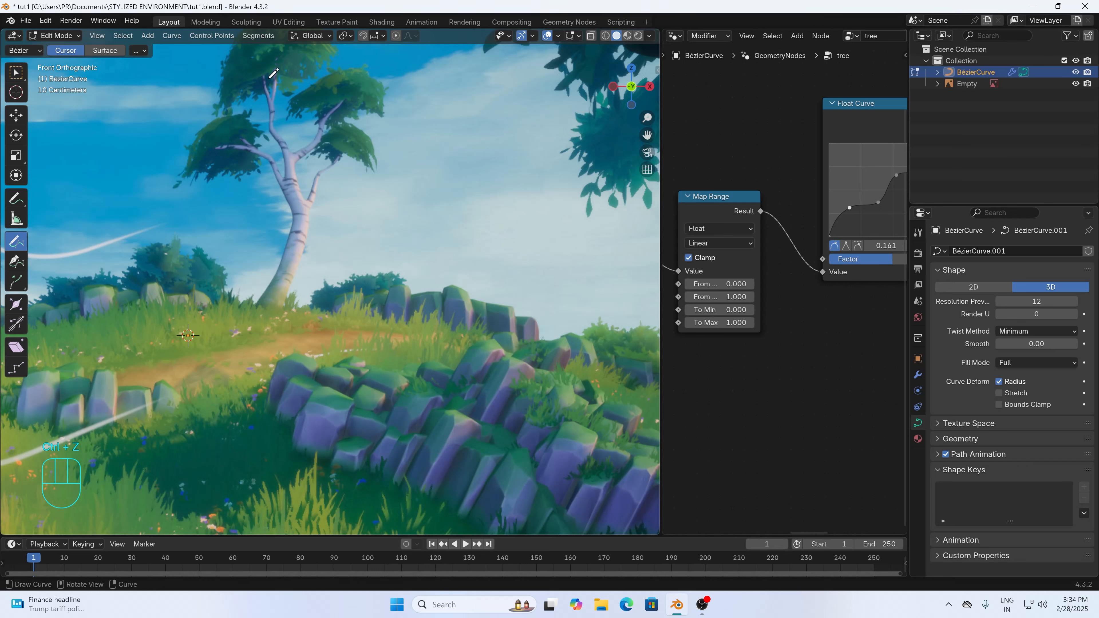
- Draw a freehand curve along the painted tree's trunk from crown to base, then return to Object Mode
{"action": "left_click_drag", "start_coordinate": [303, 262], "coordinate": [281, 318]}
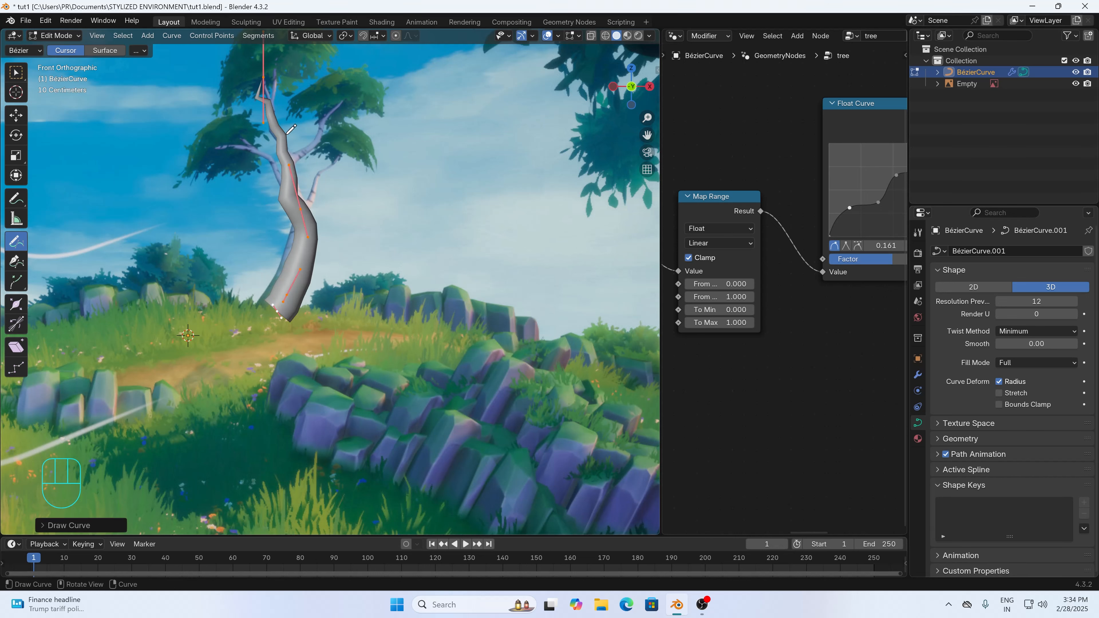
{"action": "left_click", "coordinate": [16, 72]}
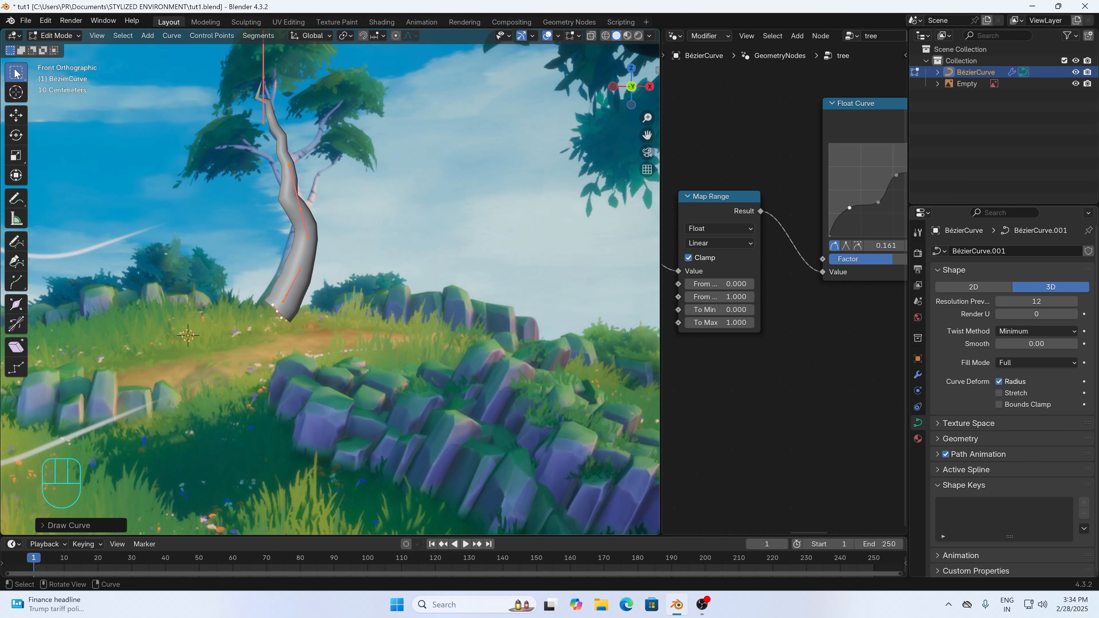
{"action": "left_click", "coordinate": [57, 35]}
{"action": "left_click", "coordinate": [61, 47]}
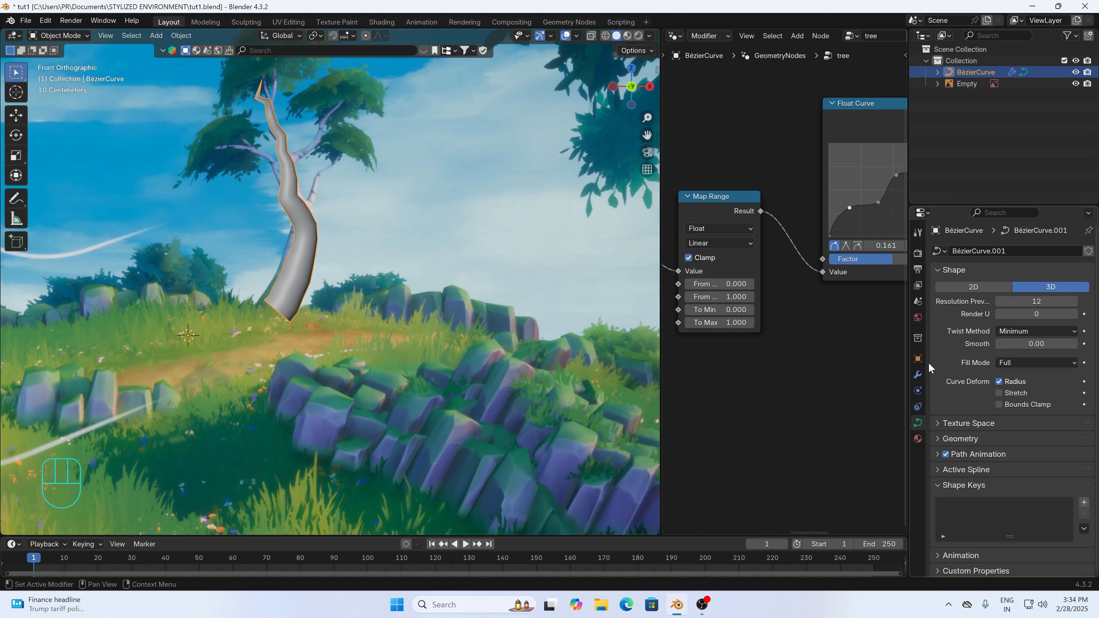
- Set the tree geometry nodes modifier's To Max value to 0.070
{"action": "left_click", "coordinate": [918, 375]}
{"action": "left_click_drag", "start_coordinate": [1037, 304], "coordinate": [1008, 304]}
{"action": "scroll", "coordinate": [328, 273], "scroll_direction": "up", "scroll_amount": 1}
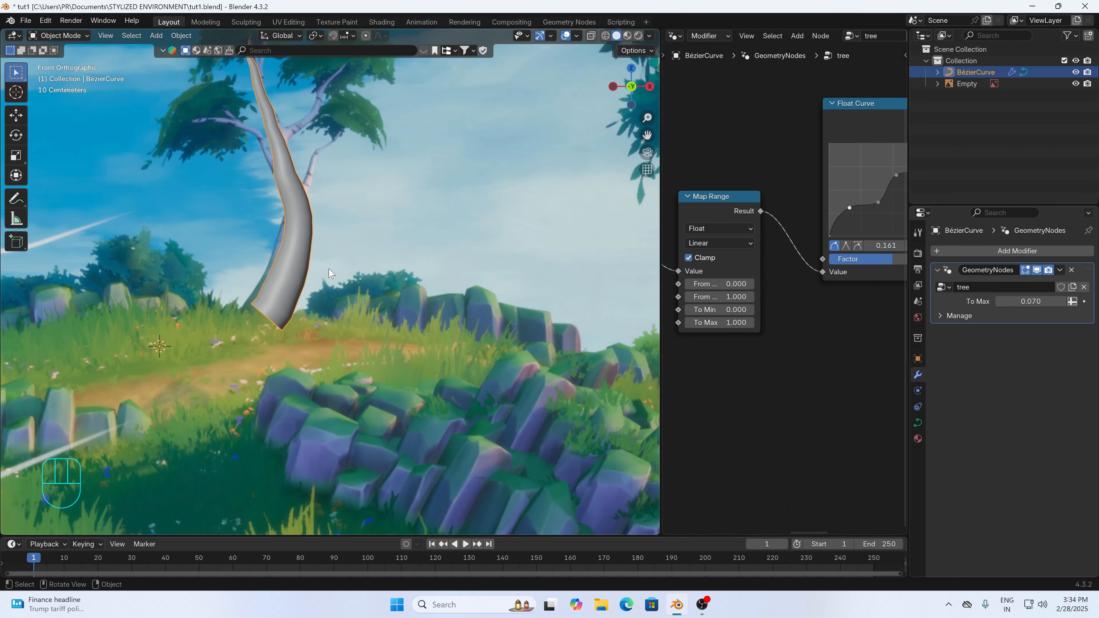
{"action": "scroll", "coordinate": [334, 271], "scroll_direction": "down", "scroll_amount": 1}
- In Edit Mode, shift the trunk curve's base control point to follow the foot of the painted tree
{"action": "key", "text": "Tab"}
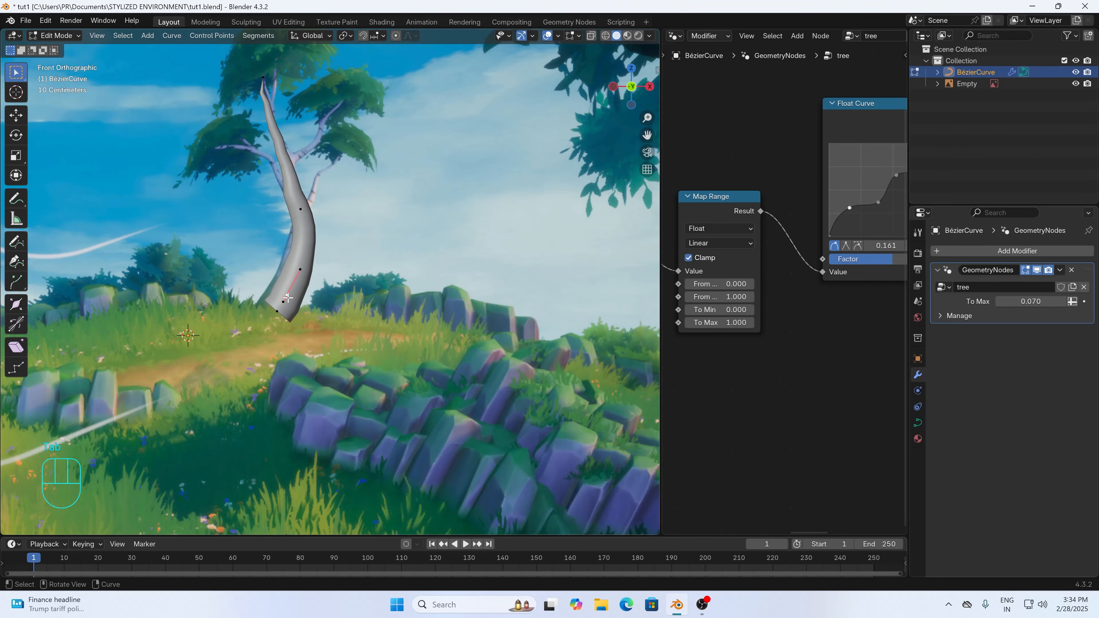
{"action": "key", "text": "g"}
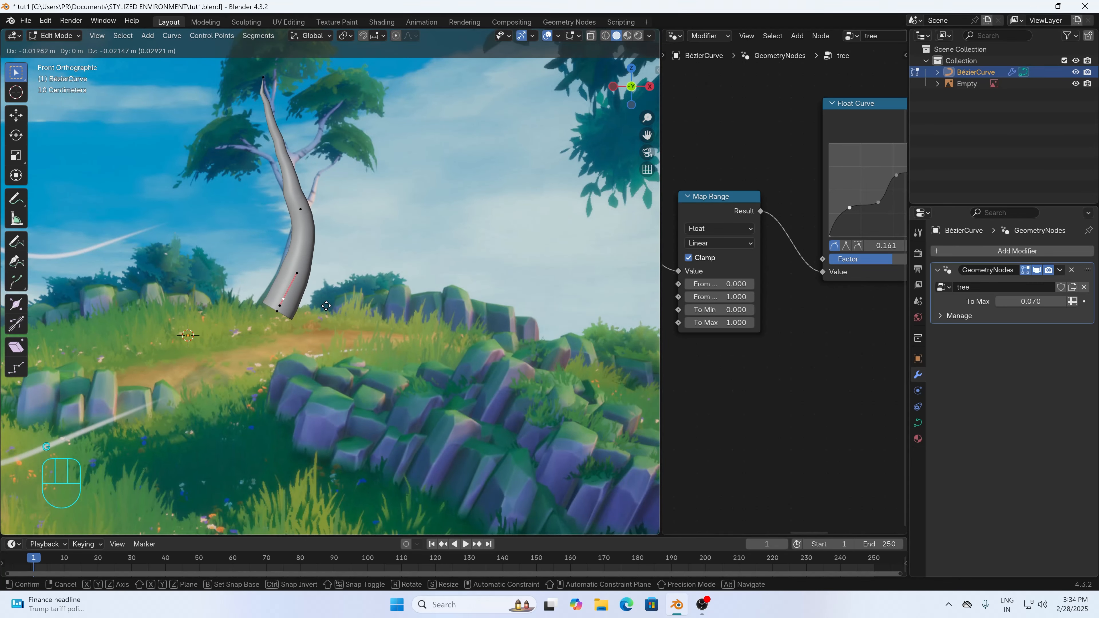
{"action": "left_click", "coordinate": [326, 306]}
{"action": "left_click", "coordinate": [266, 317]}
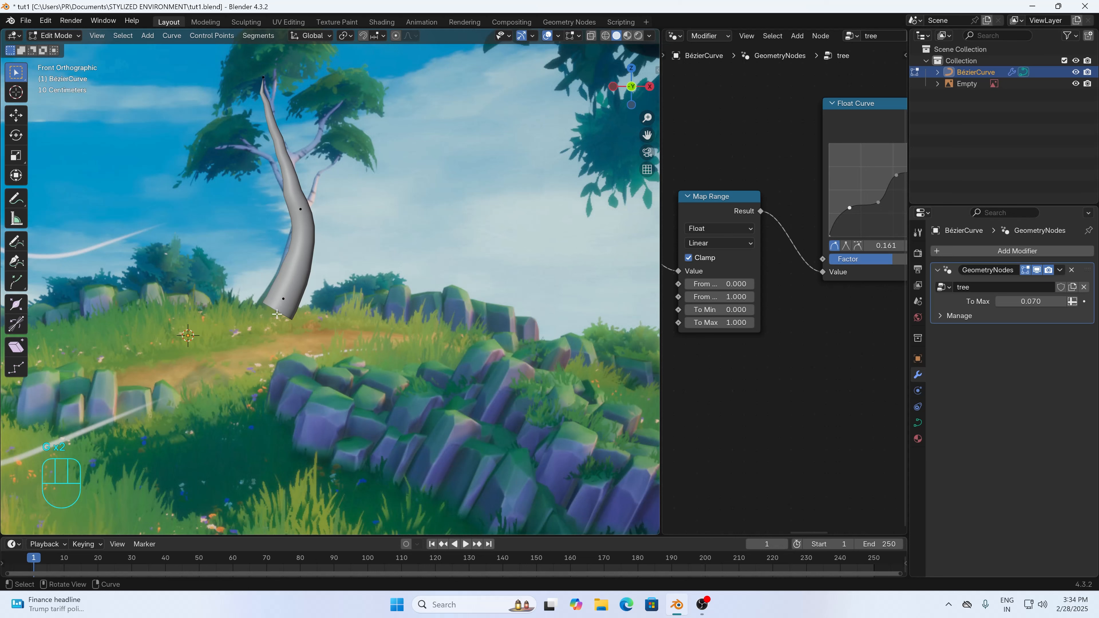
{"action": "left_click_drag", "start_coordinate": [273, 306], "coordinate": [285, 318]}
{"action": "key", "text": "g"}
{"action": "key", "text": "g"}
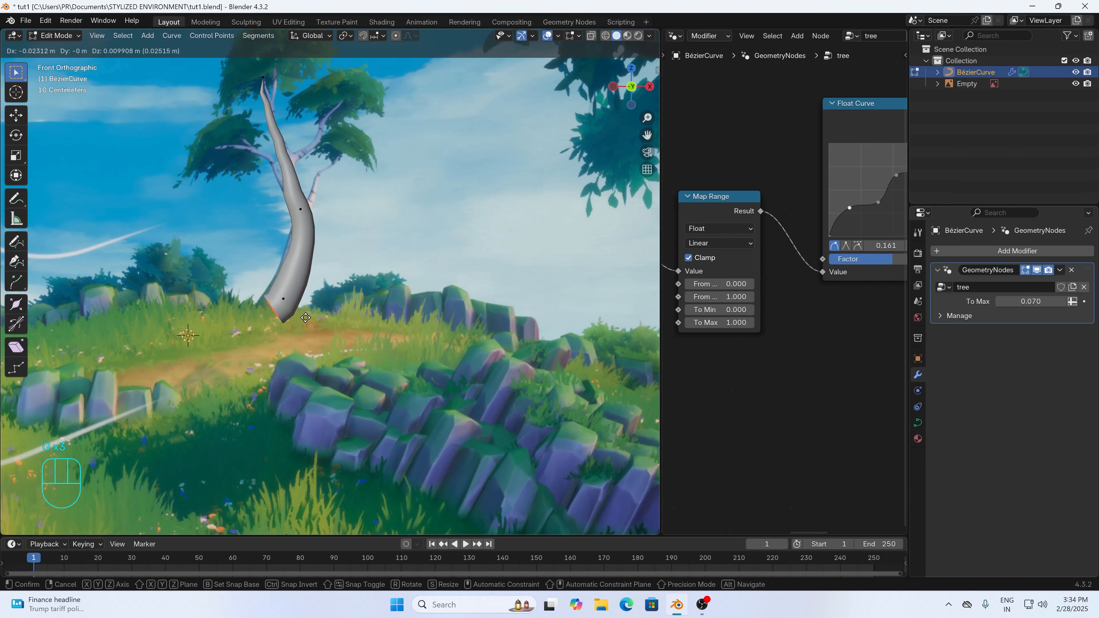
{"action": "right_click", "coordinate": [281, 302]}
{"action": "key", "text": "g"}
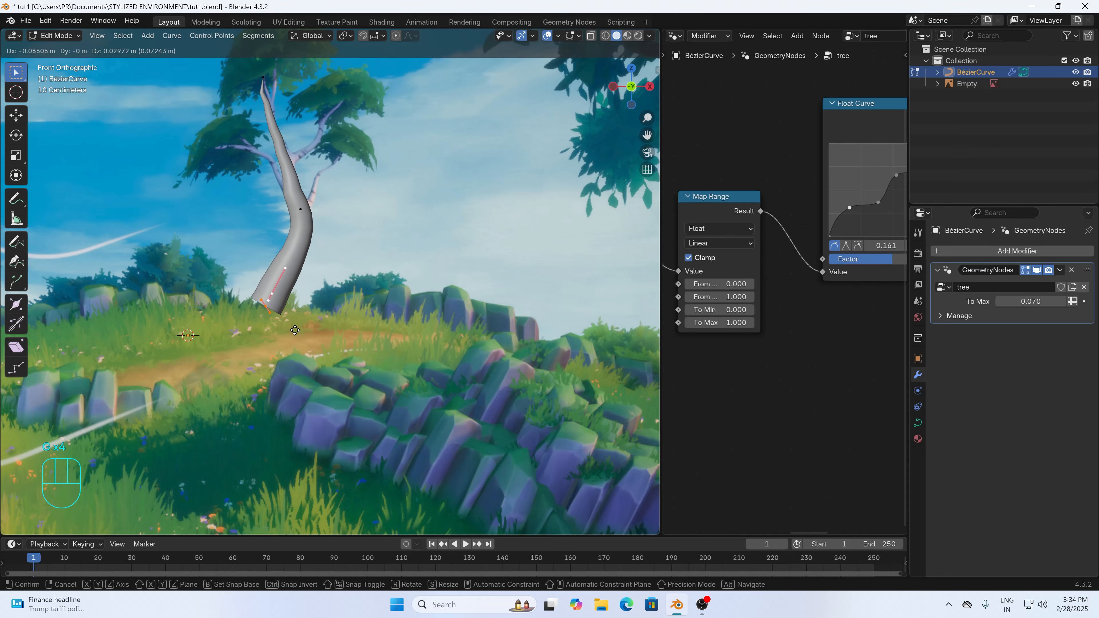
{"action": "left_click", "coordinate": [303, 319]}
- Move the control point at the trunk's middle bend slightly to the left to match the painted trunk
{"action": "left_click", "coordinate": [300, 209]}
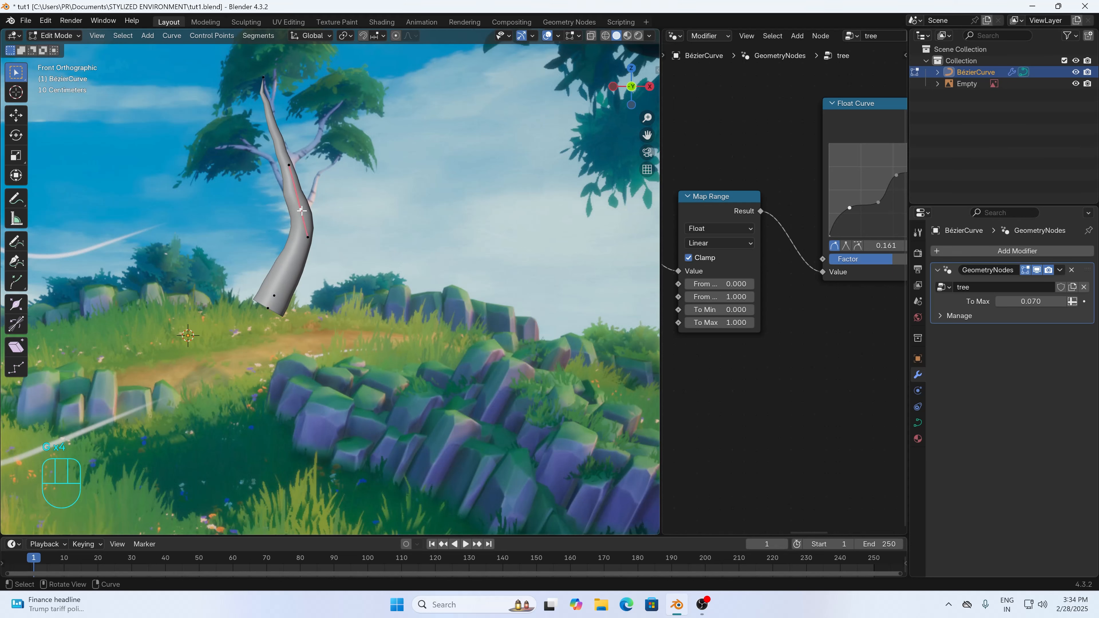
{"action": "key", "text": "g"}
{"action": "left_click", "coordinate": [318, 209]}
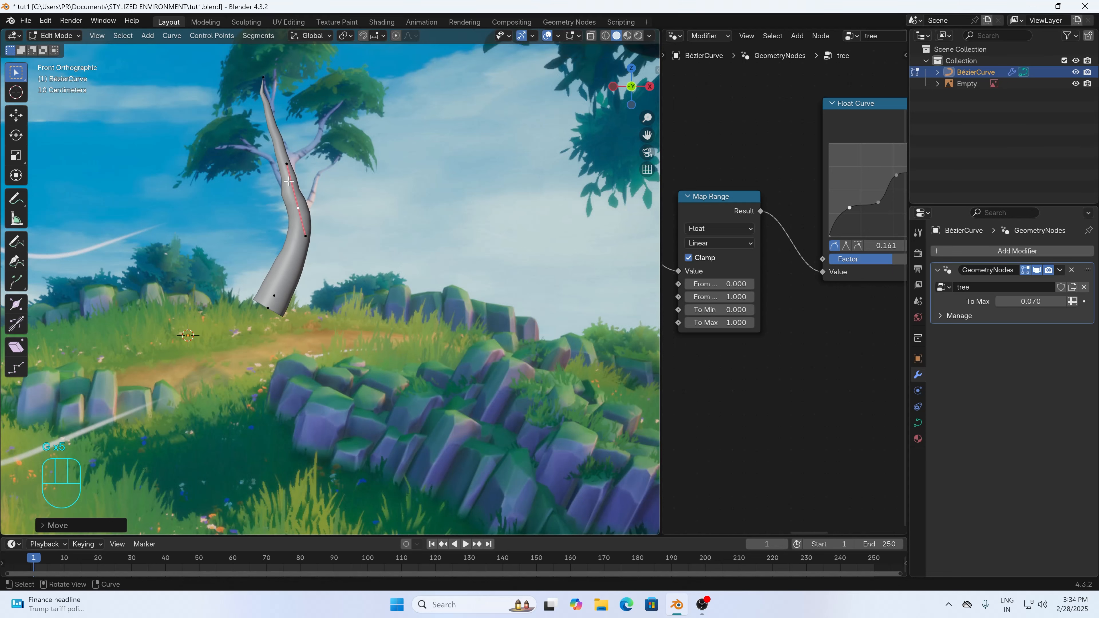
- Using X-ray, rotate the trunk curve's topmost control point and shift it slightly to follow the tip of the painted trunk
{"action": "left_click", "coordinate": [592, 37]}
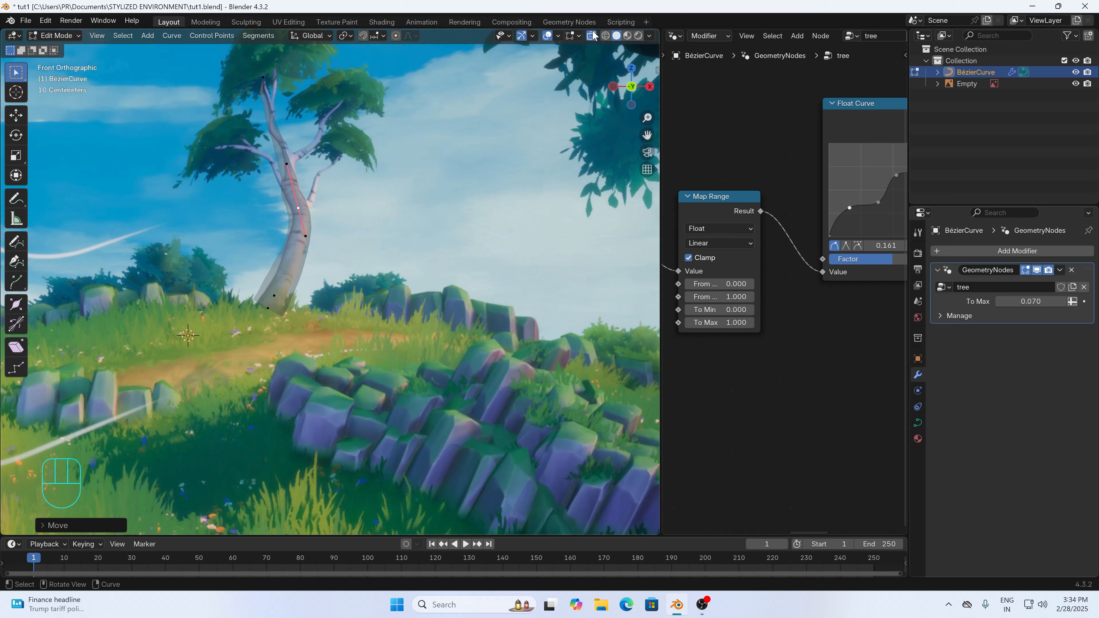
{"action": "left_click_drag", "start_coordinate": [647, 135], "coordinate": [672, 215]}
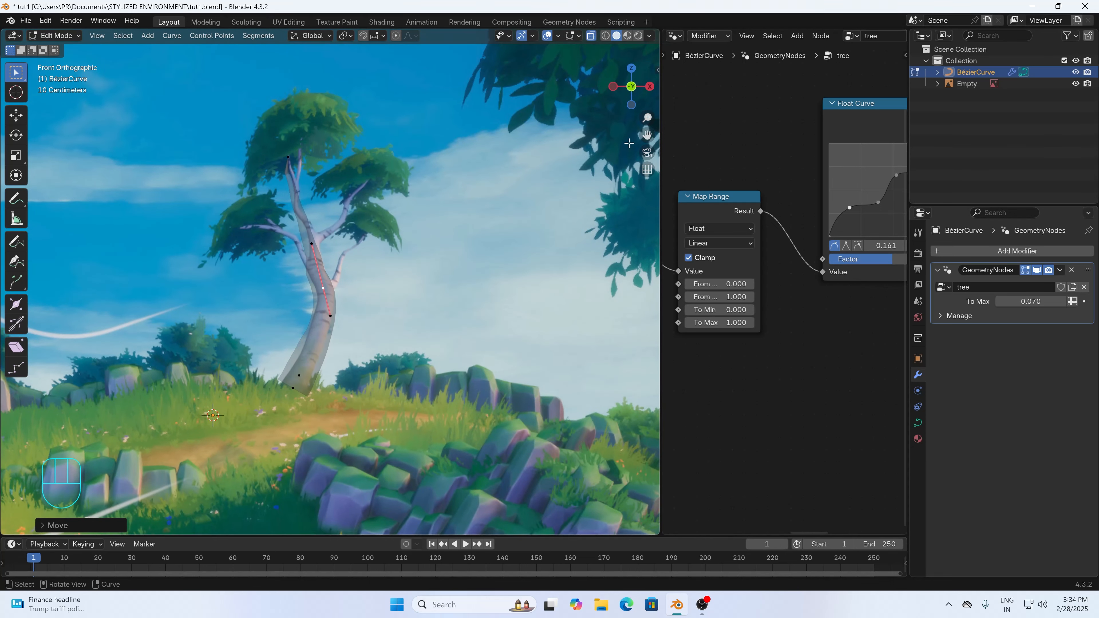
{"action": "scroll", "coordinate": [597, 146], "scroll_direction": "up", "scroll_amount": 1}
{"action": "left_click", "coordinate": [278, 133]}
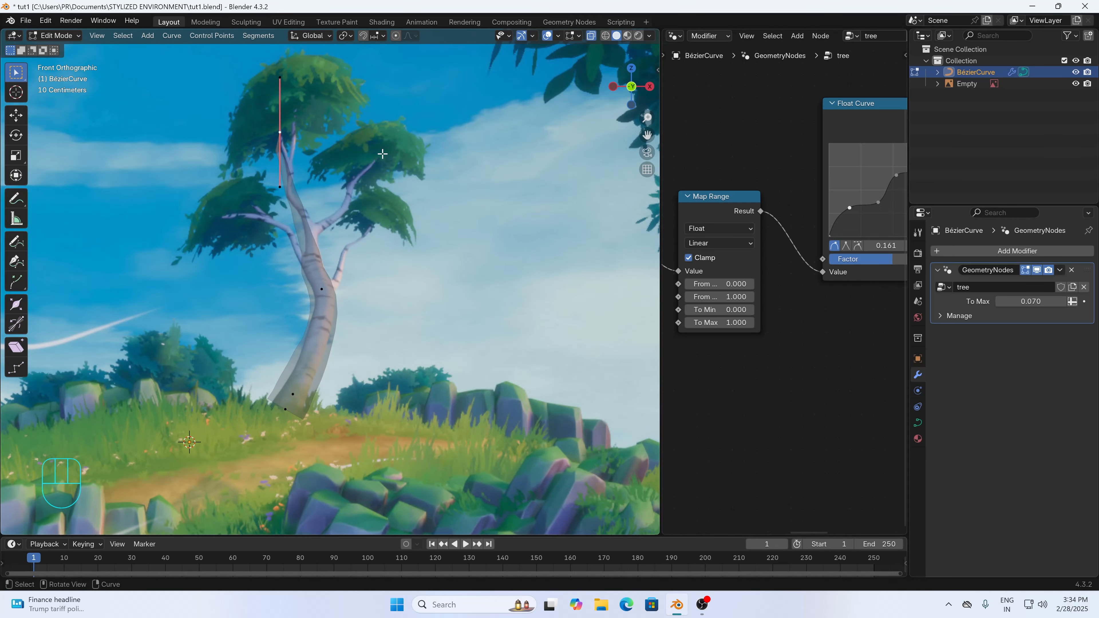
{"action": "key", "text": "r"}
{"action": "left_click", "coordinate": [376, 117]}
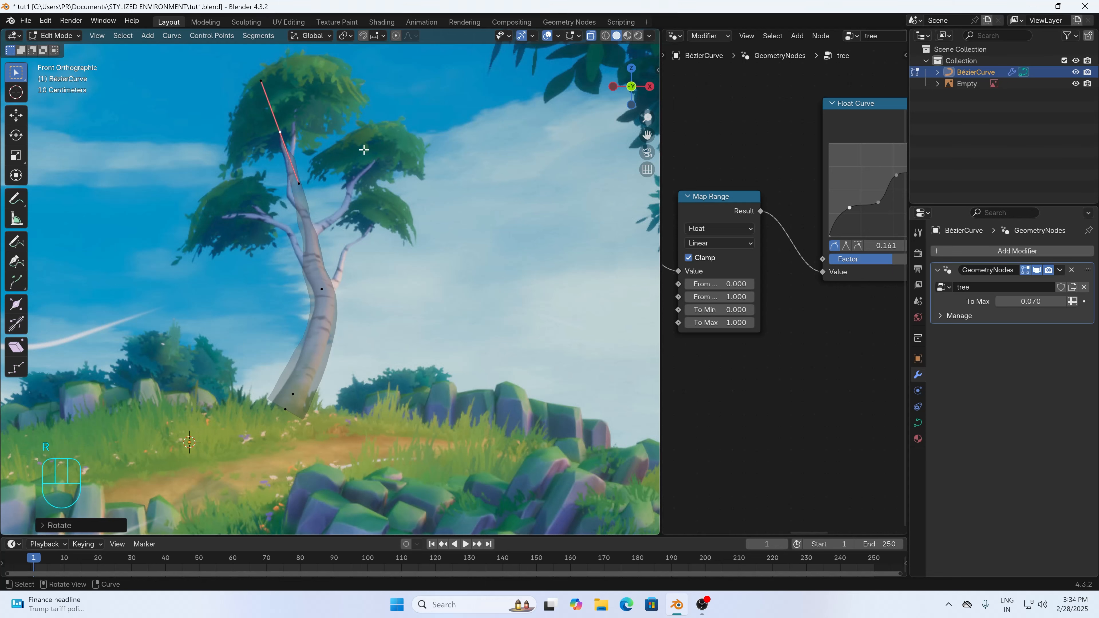
{"action": "key", "text": "g"}
{"action": "left_click", "coordinate": [356, 151]}
{"action": "left_click", "coordinate": [290, 320]}
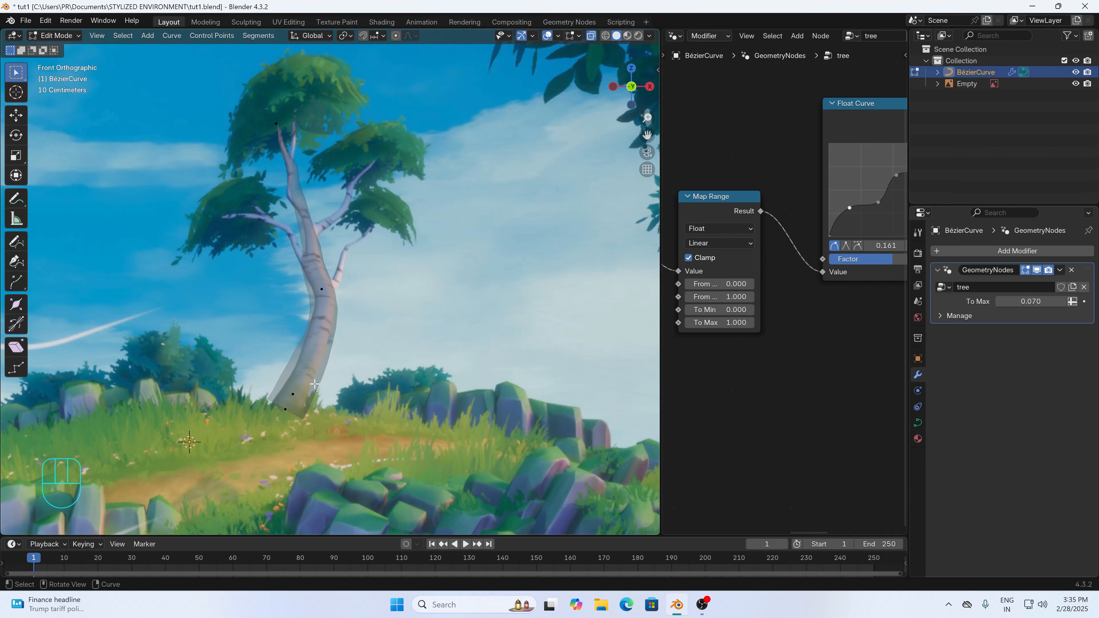
{"action": "left_click", "coordinate": [591, 36]}
- Set the Map Range node's To Min to 0.100 and To Max to 0.900
{"action": "scroll", "coordinate": [324, 151], "scroll_direction": "up", "scroll_amount": 1}
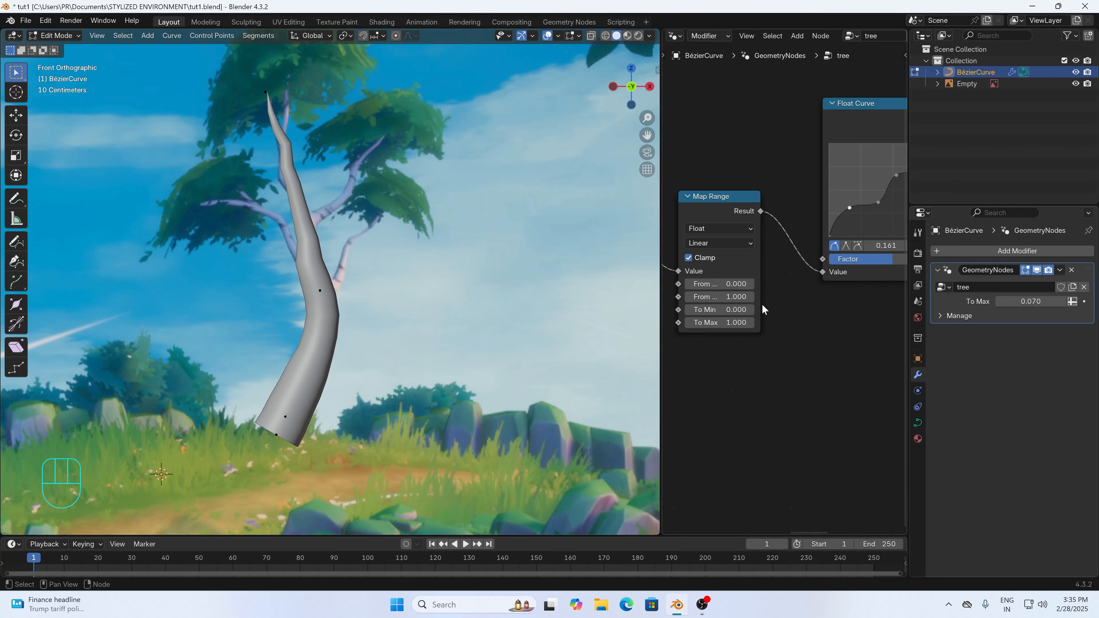
{"action": "left_click_drag", "start_coordinate": [736, 309], "coordinate": [708, 324]}
{"action": "left_click", "coordinate": [688, 323]}
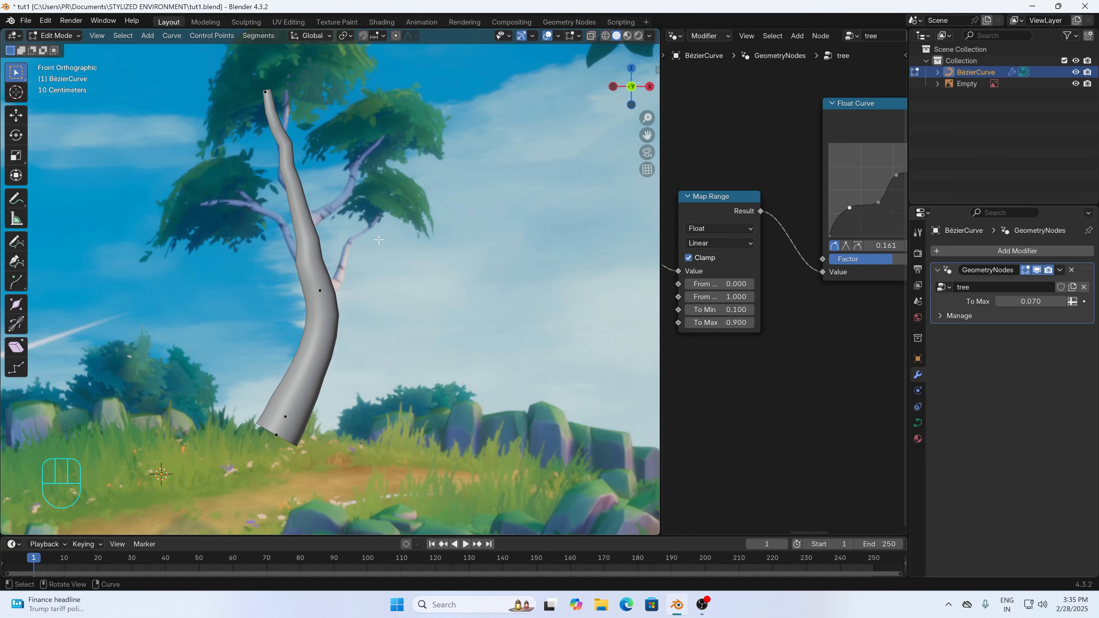
- Rotate the handles of the topmost control point to adjust the direction of the trunk's tip
{"action": "left_click", "coordinate": [286, 112]}
{"action": "key", "text": "r"}
{"action": "left_click", "coordinate": [428, 145]}
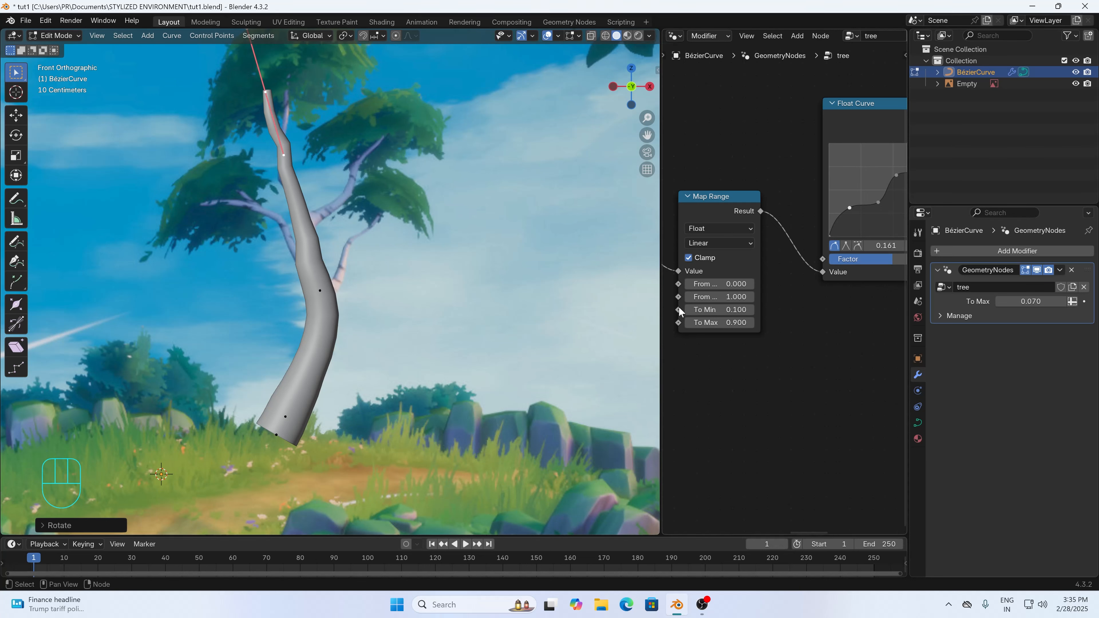
- Set the Map Range node's To Min to 0.050 and From Max to 1.300
{"action": "left_click", "coordinate": [688, 310]}
{"action": "double_click", "coordinate": [693, 310]}
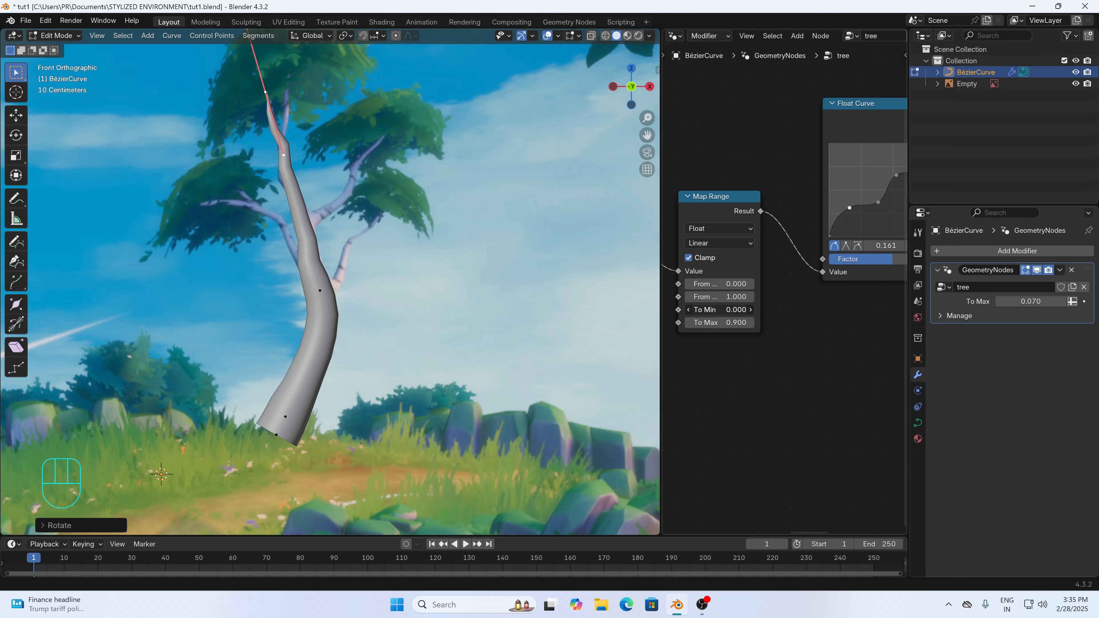
{"action": "type", "text": ".05"}
{"action": "key", "text": "Return"}
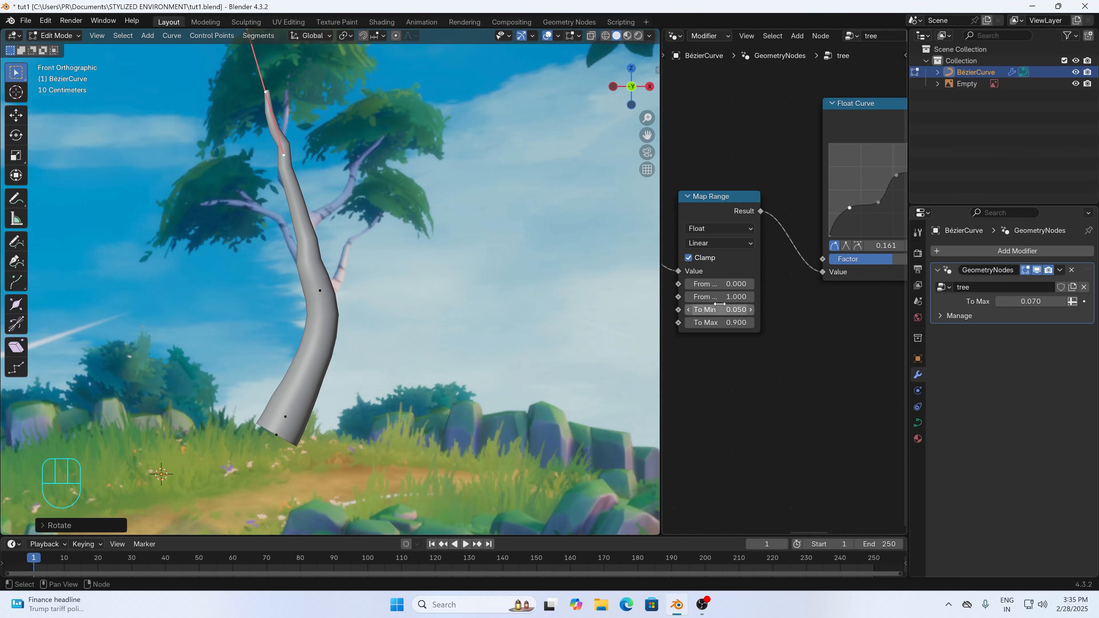
{"action": "left_click", "coordinate": [750, 297]}
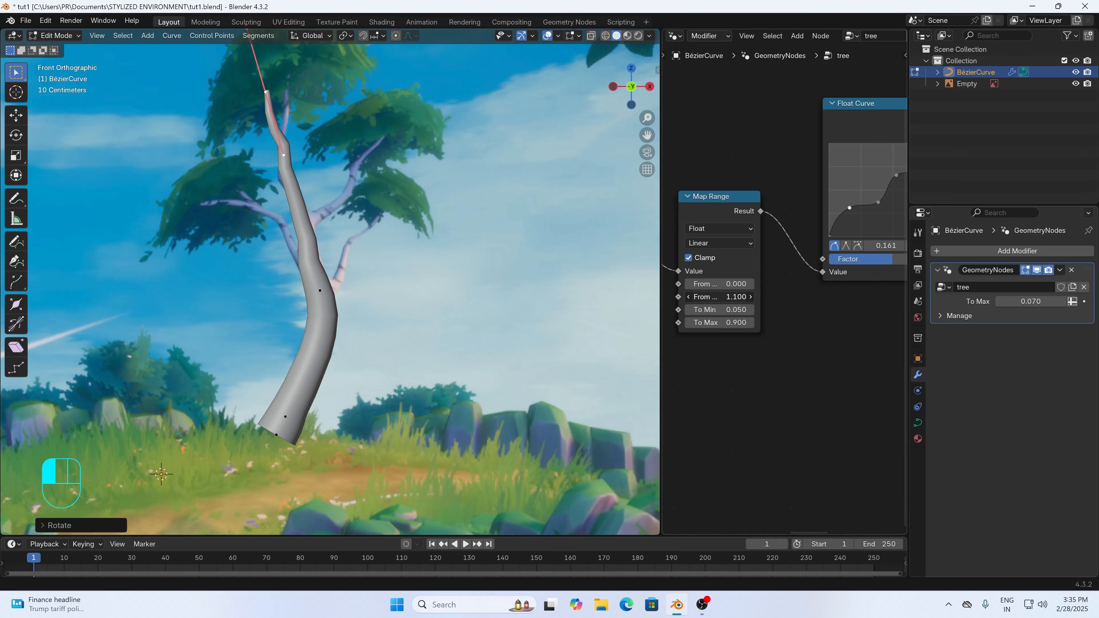
{"action": "left_click", "coordinate": [750, 297]}
{"action": "left_click", "coordinate": [750, 298]}
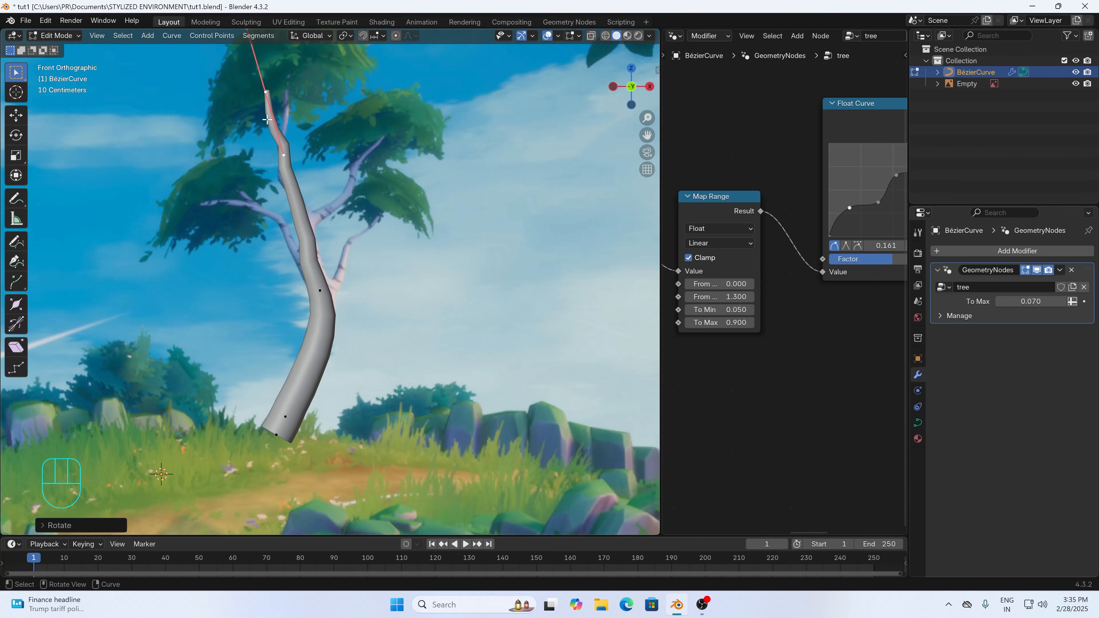
- Set the tree geometry nodes modifier's To Max value to 0.050
{"action": "mouse_move", "coordinate": [1029, 301]}
{"action": "left_mouse_down"}
{"action": "mouse_move", "coordinate": [1048, 302]}
{"action": "mouse_move", "coordinate": [1028, 302]}
{"action": "left_mouse_up"}
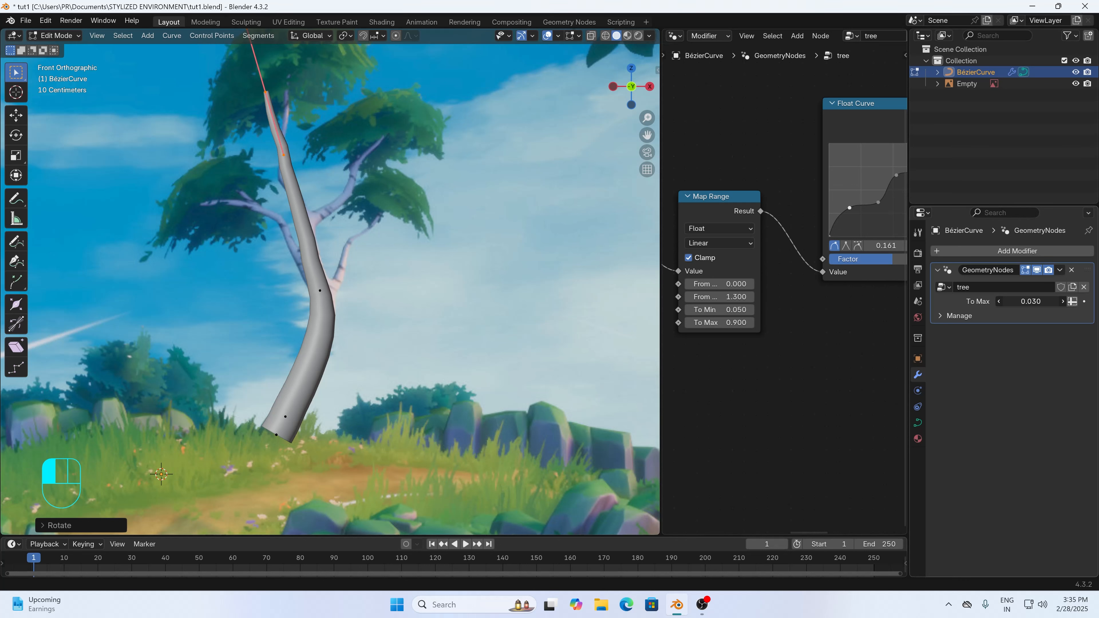
{"action": "left_click", "coordinate": [1064, 301]}
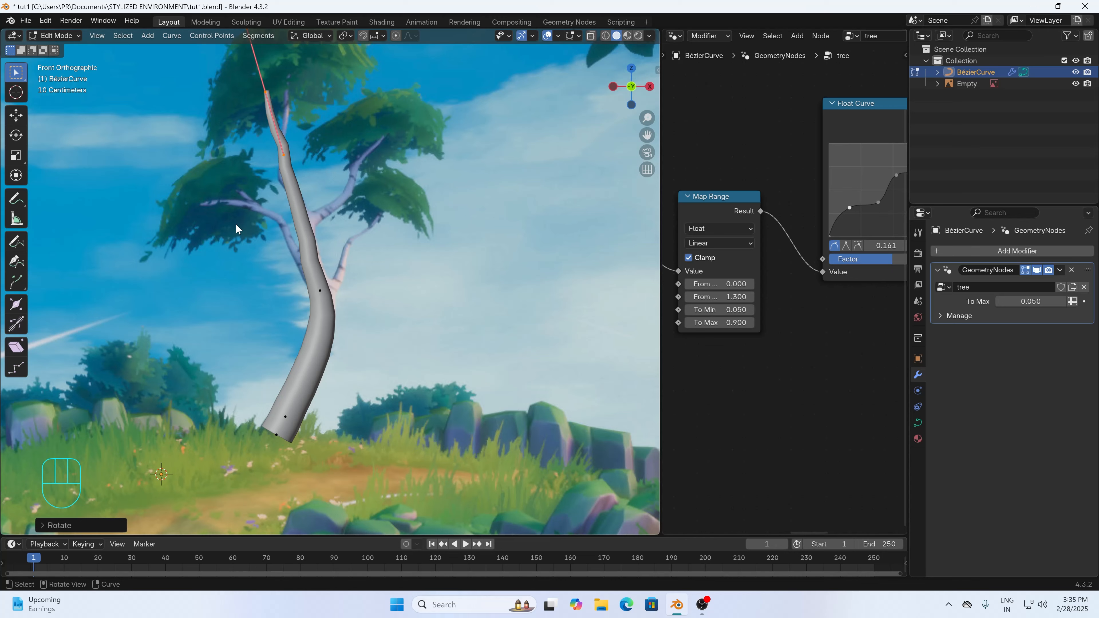
{"action": "middle_click_drag", "start_coordinate": [236, 224], "coordinate": [261, 219]}
{"action": "key", "text": "KP_1"}
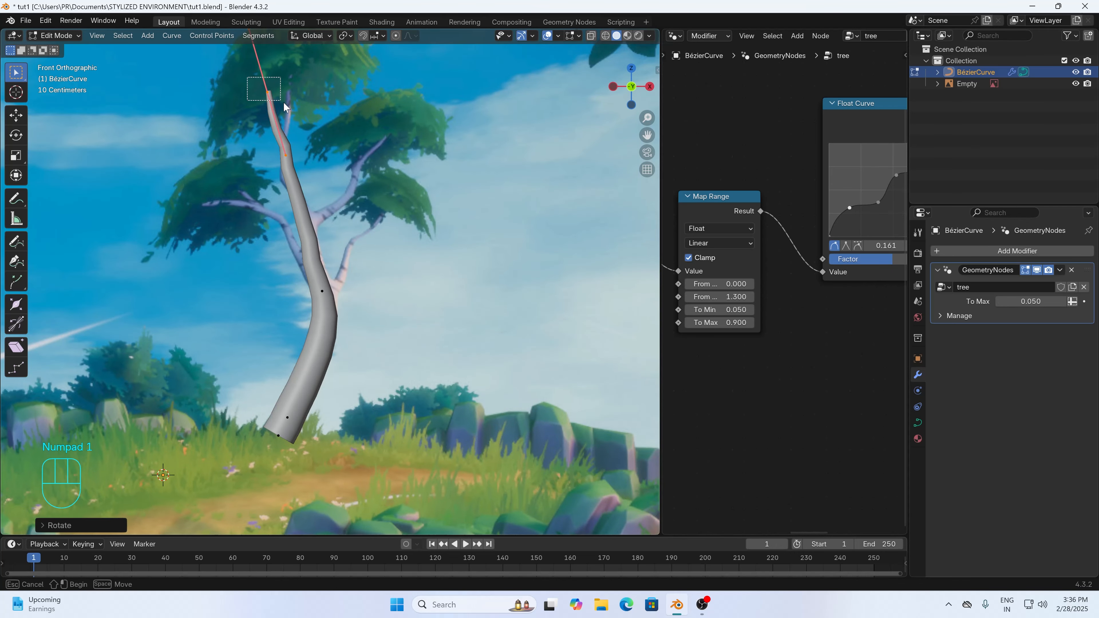
- Subdivide the curve segment between the tip and the middle bend, and move the new point about 0.07 m up and to the left
{"action": "left_click", "coordinate": [269, 92]}
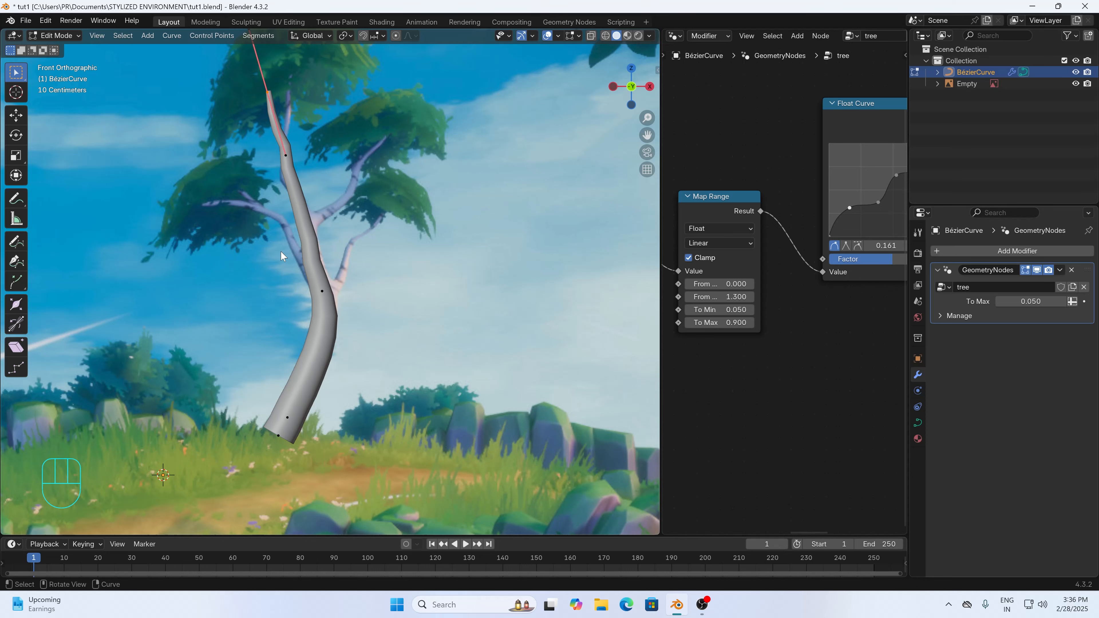
{"action": "left_click", "coordinate": [334, 295]}
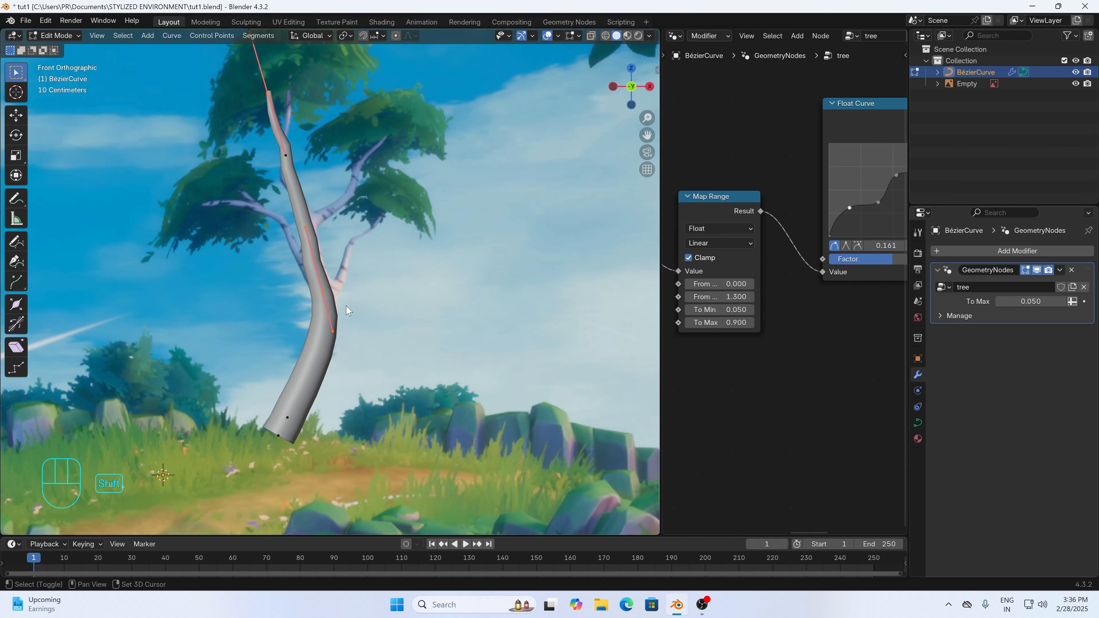
{"action": "right_click", "coordinate": [303, 172]}
{"action": "left_click", "coordinate": [300, 169]}
{"action": "left_click", "coordinate": [298, 191]}
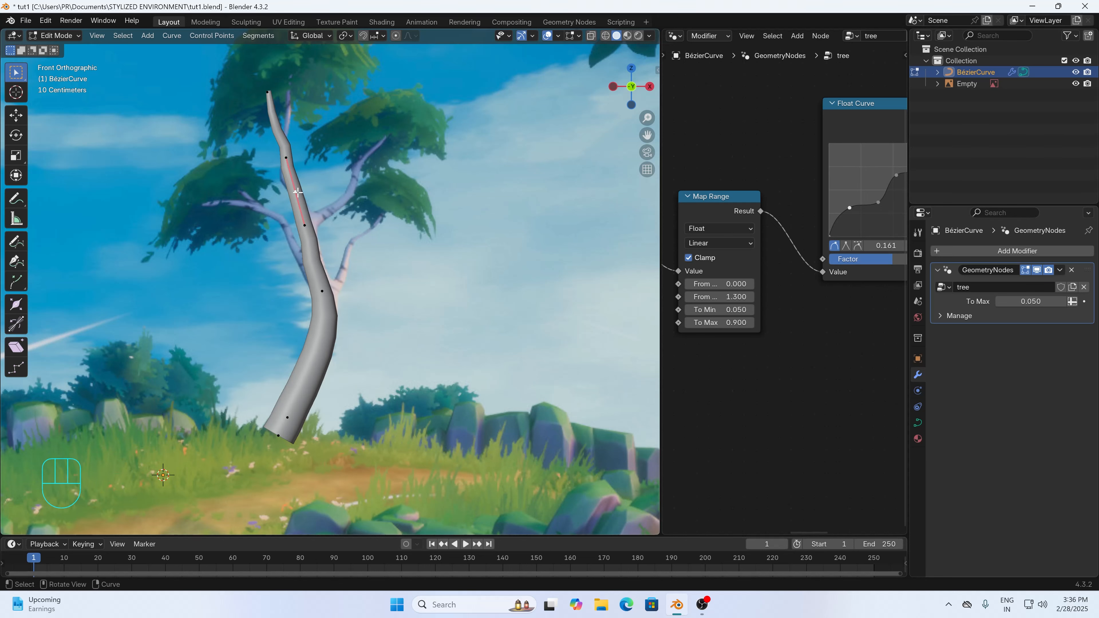
{"action": "key", "text": "g"}
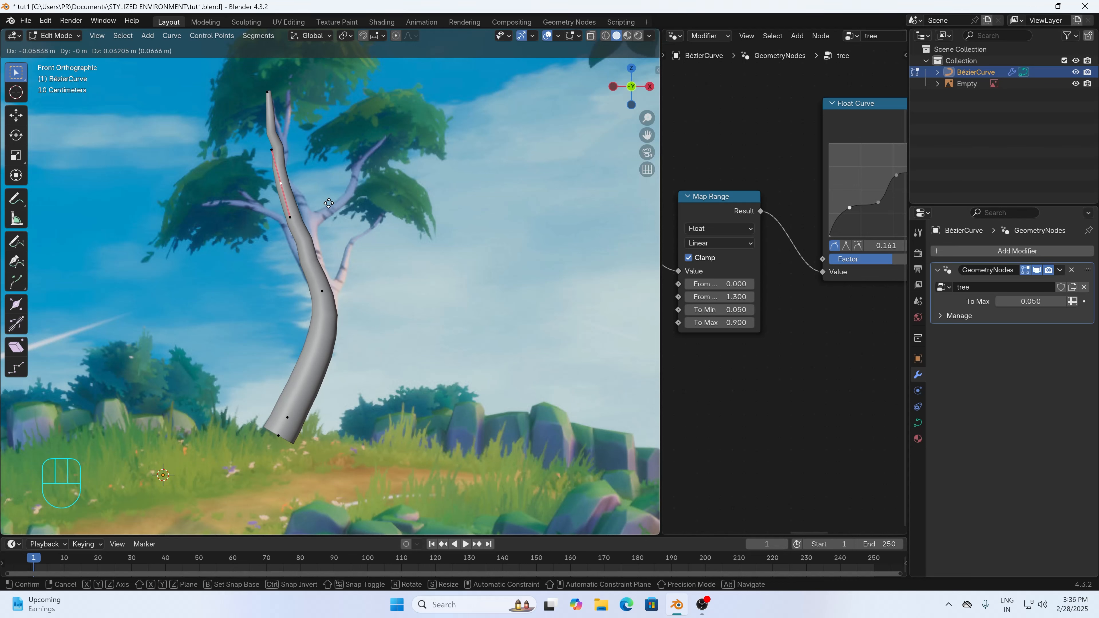
{"action": "left_click", "coordinate": [328, 202]}
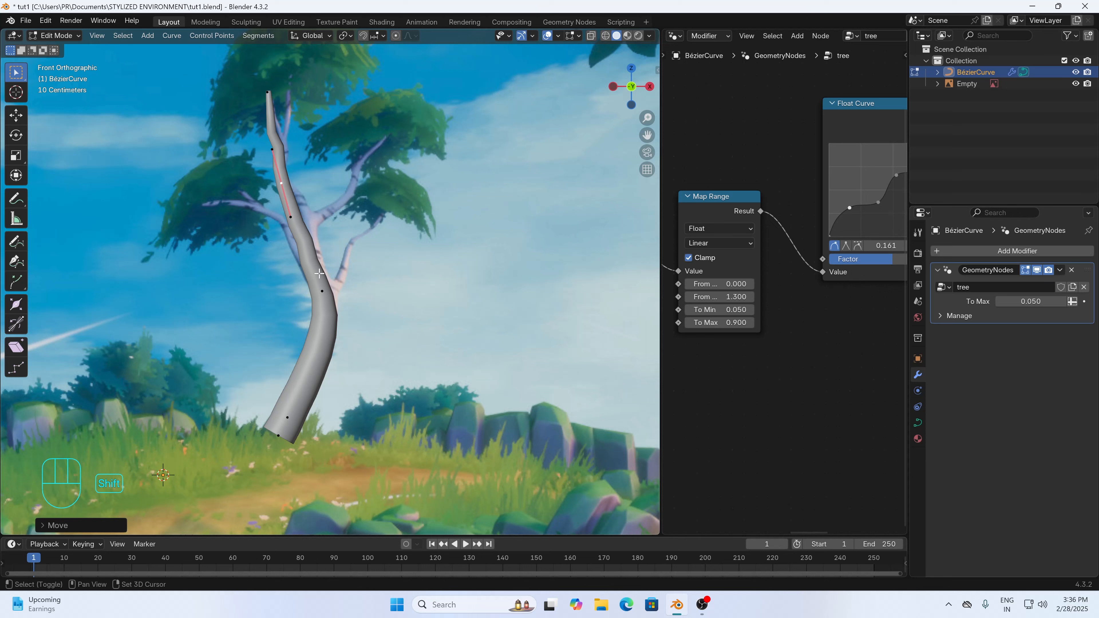
- Subdivide the segment between the new upper point and the middle bend, and move the added point slightly up and to the right
{"action": "right_click", "coordinate": [299, 265]}
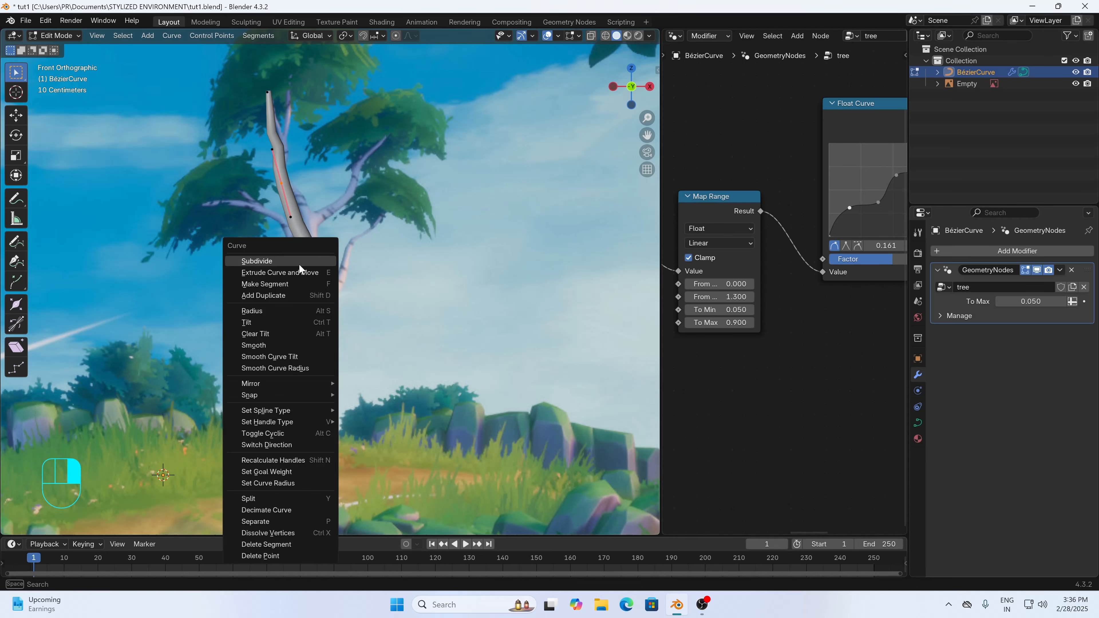
{"action": "left_click", "coordinate": [299, 262]}
{"action": "left_click", "coordinate": [304, 241]}
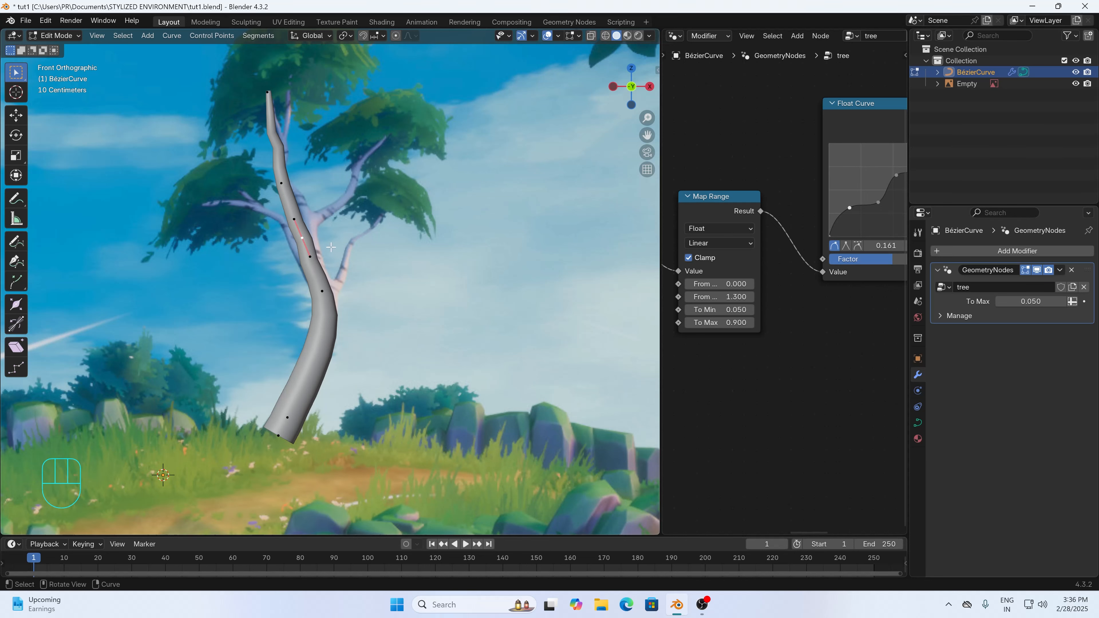
{"action": "key", "text": "g"}
{"action": "left_click", "coordinate": [337, 240]}
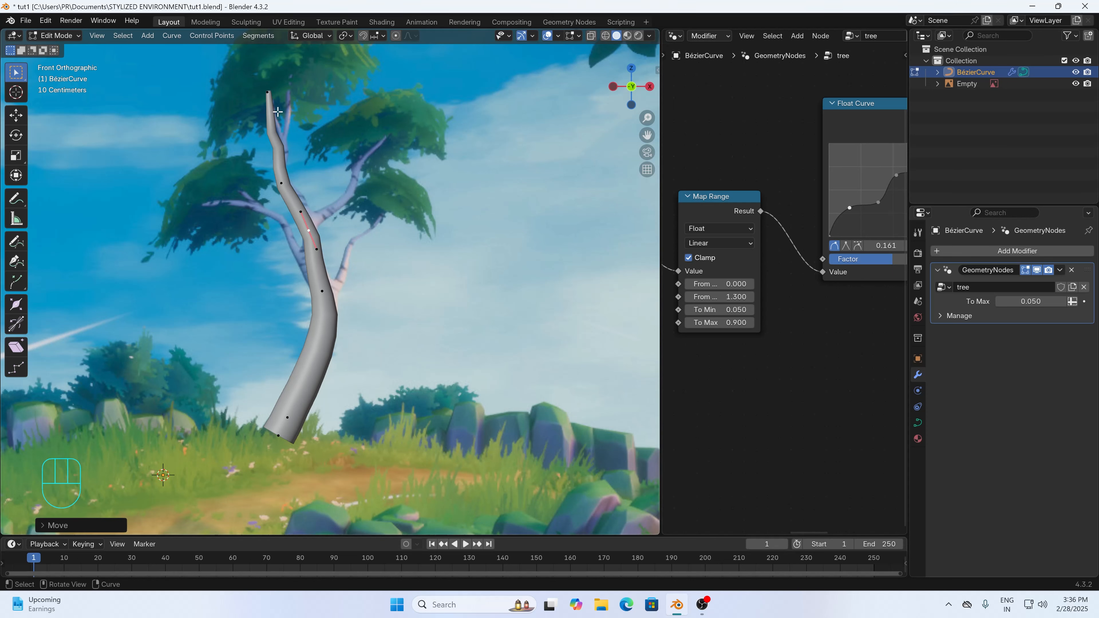
- Subdivide the segment just below the trunk's tip and move the added point about 0.02 m to the right
{"action": "left_click", "coordinate": [272, 90]}
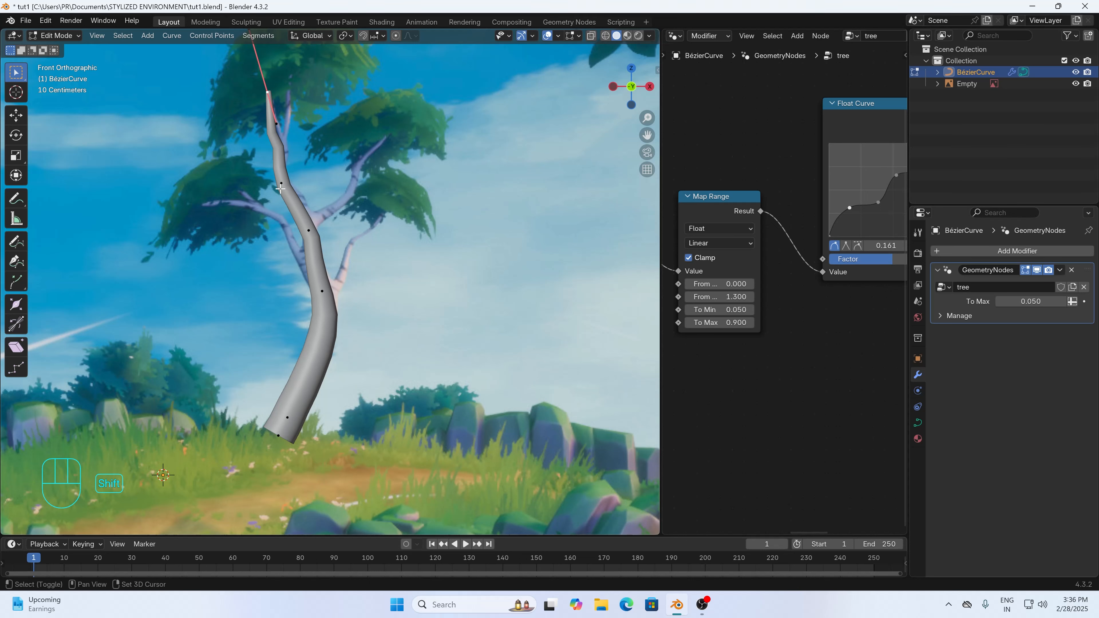
{"action": "right_click", "coordinate": [282, 152]}
{"action": "left_click", "coordinate": [276, 151]}
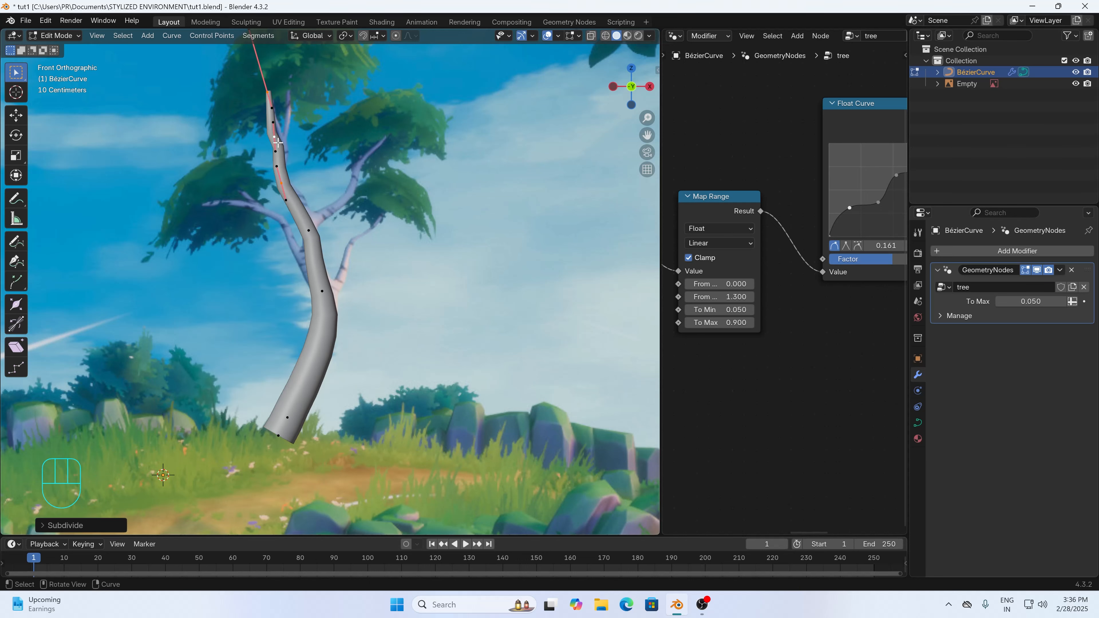
{"action": "left_click", "coordinate": [278, 142]}
{"action": "key", "text": "g"}
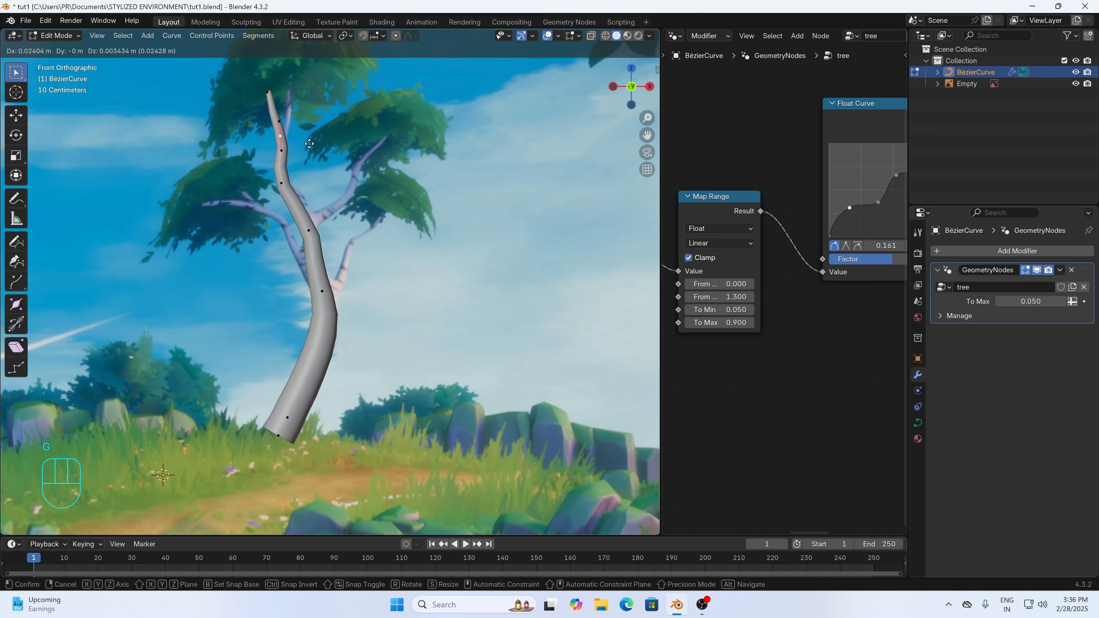
{"action": "left_click", "coordinate": [308, 143]}
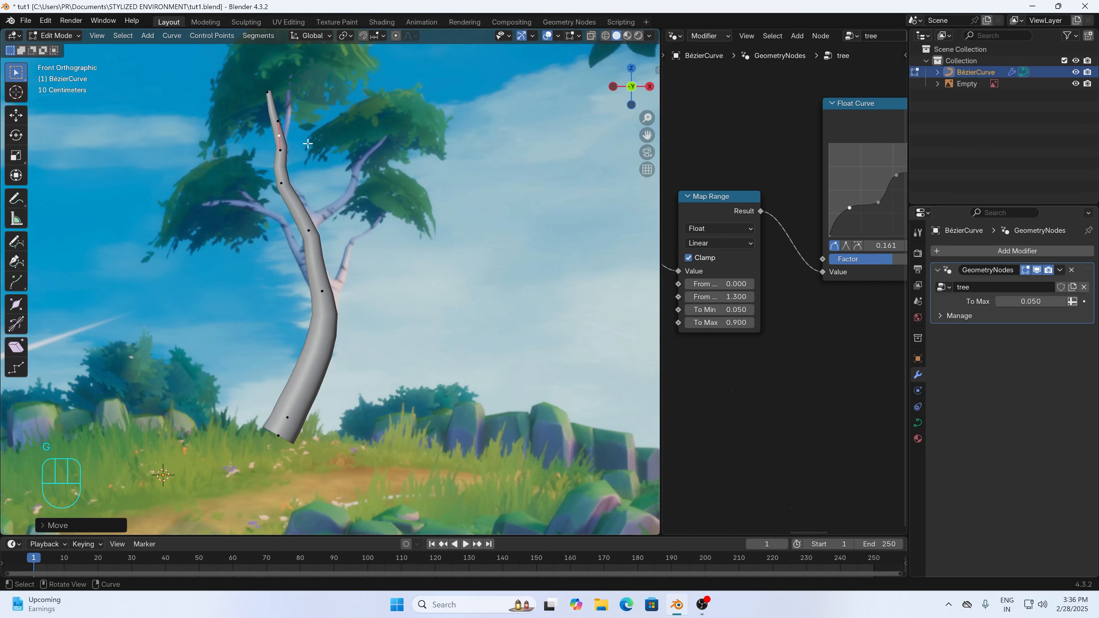
- Rotate the tip control point and the point just below it to smooth the upper trunk's curvature
{"action": "left_click", "coordinate": [271, 92]}
{"action": "key", "text": "r"}
{"action": "left_click", "coordinate": [347, 104]}
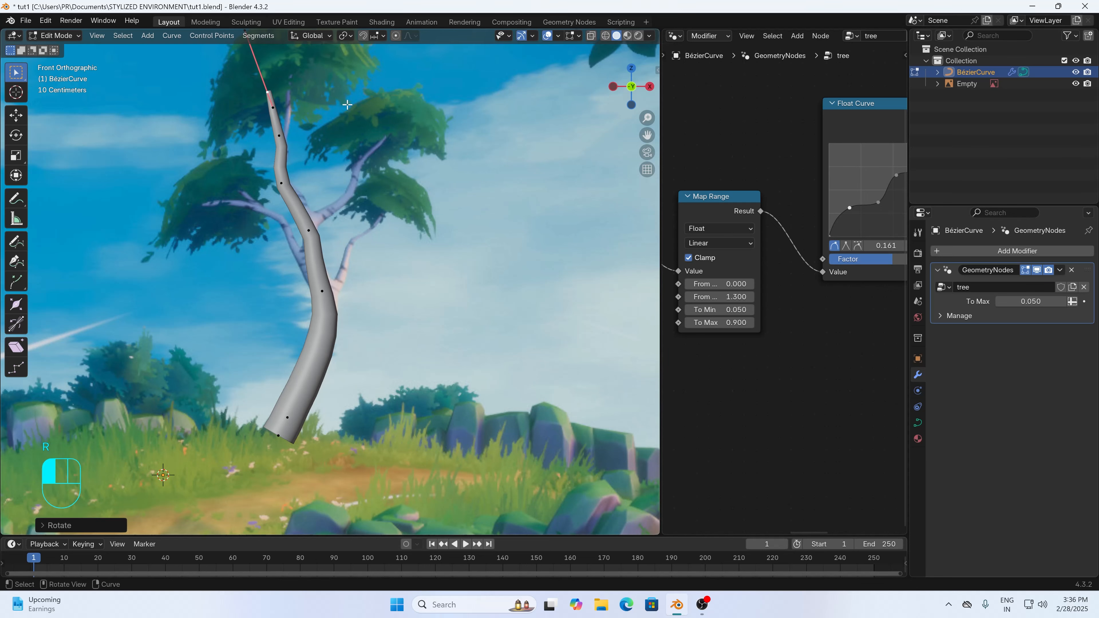
{"action": "key", "text": "r"}
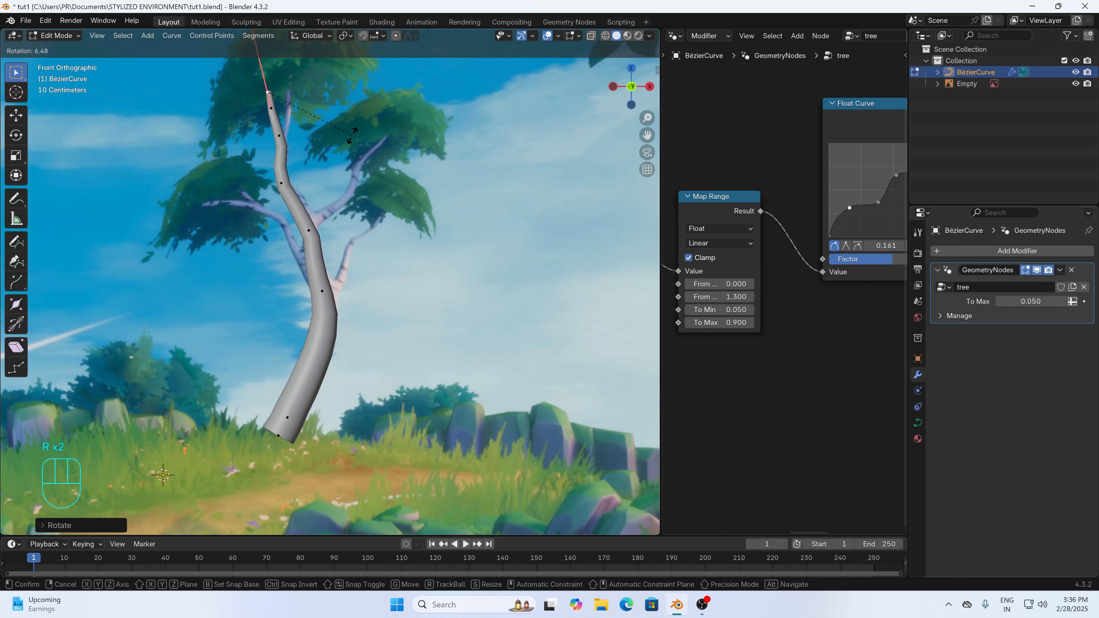
{"action": "left_click", "coordinate": [337, 106]}
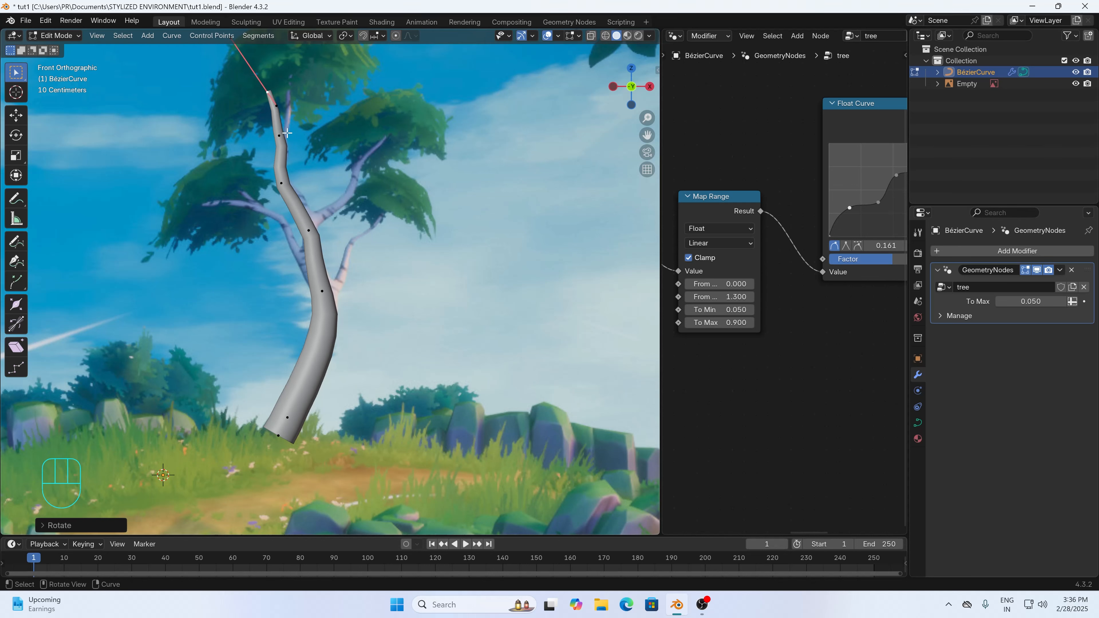
{"action": "left_click", "coordinate": [285, 134]}
{"action": "key", "text": "r"}
{"action": "left_click", "coordinate": [334, 137]}
- Set the Map Range node's To Min value to 0.020 to thin the trunk's tip
{"action": "left_click", "coordinate": [688, 309]}
{"action": "left_click", "coordinate": [751, 309]}
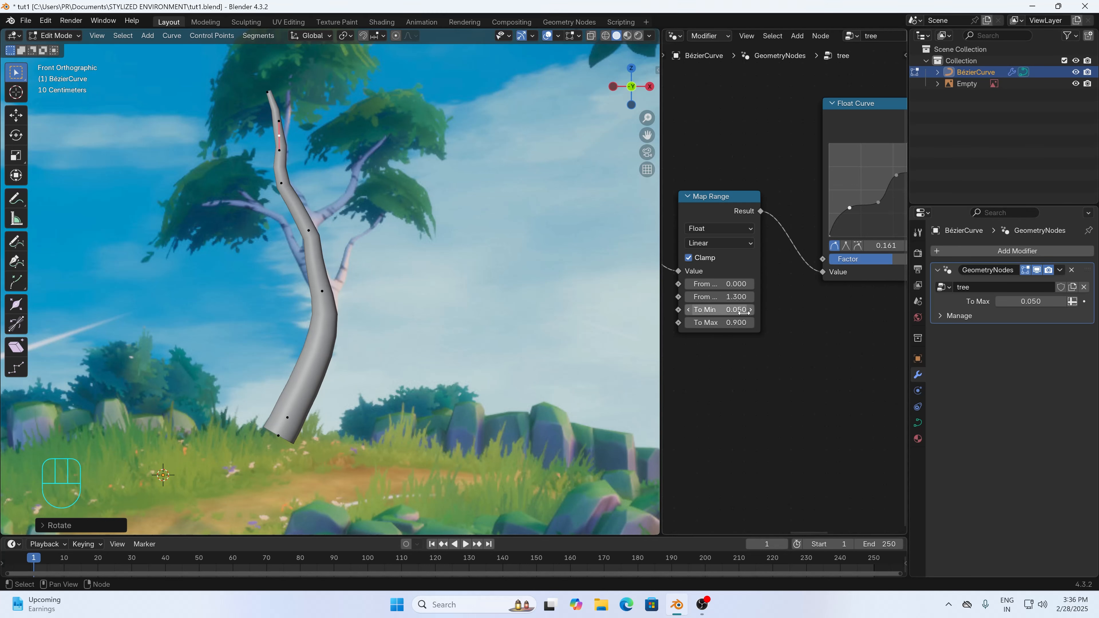
{"action": "left_click", "coordinate": [735, 310]}
{"action": "type", "text": "0.04"}
{"action": "key", "text": "Return"}
{"action": "left_click", "coordinate": [728, 308]}
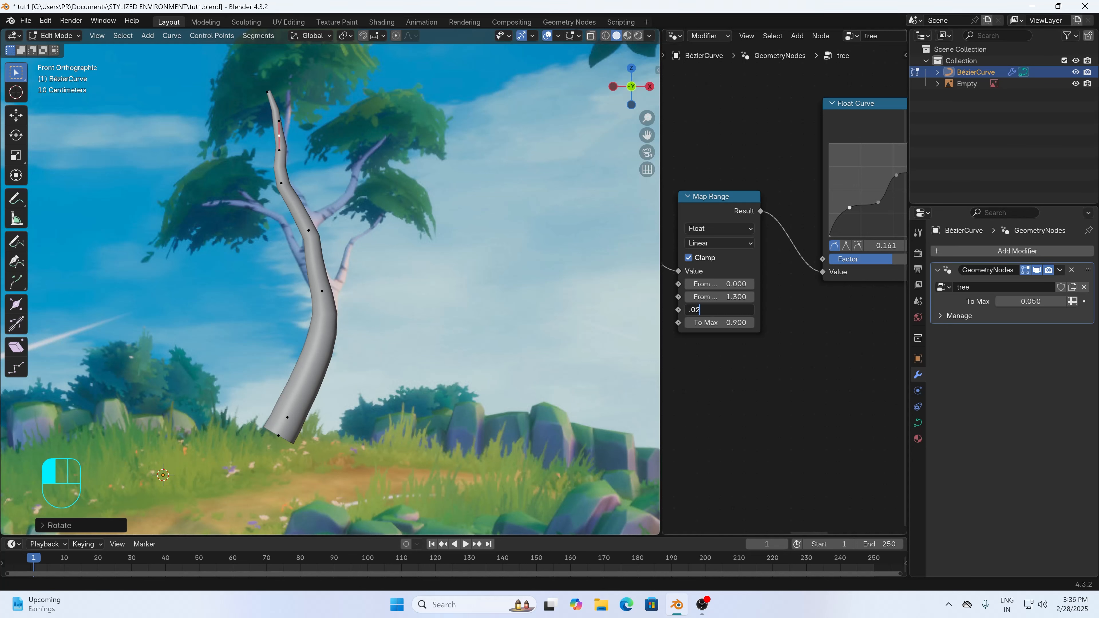
{"action": "key", "text": "Return"}
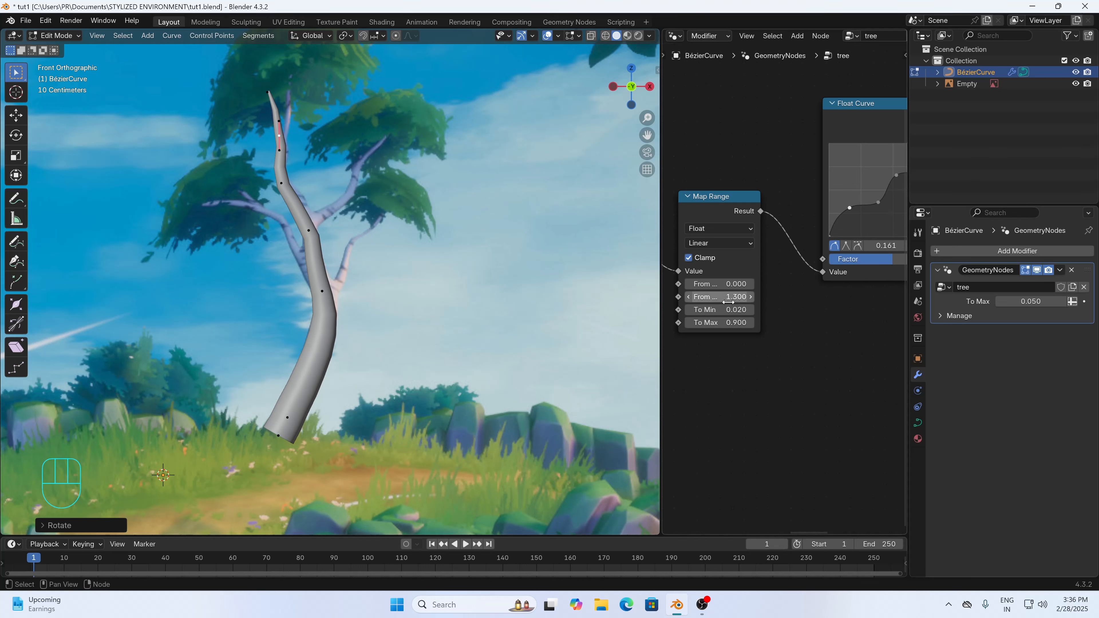
- Raise the Map Range node's From Max to 1.700 and To Max to 1.200
{"action": "left_click_drag", "start_coordinate": [728, 297], "coordinate": [740, 297]}
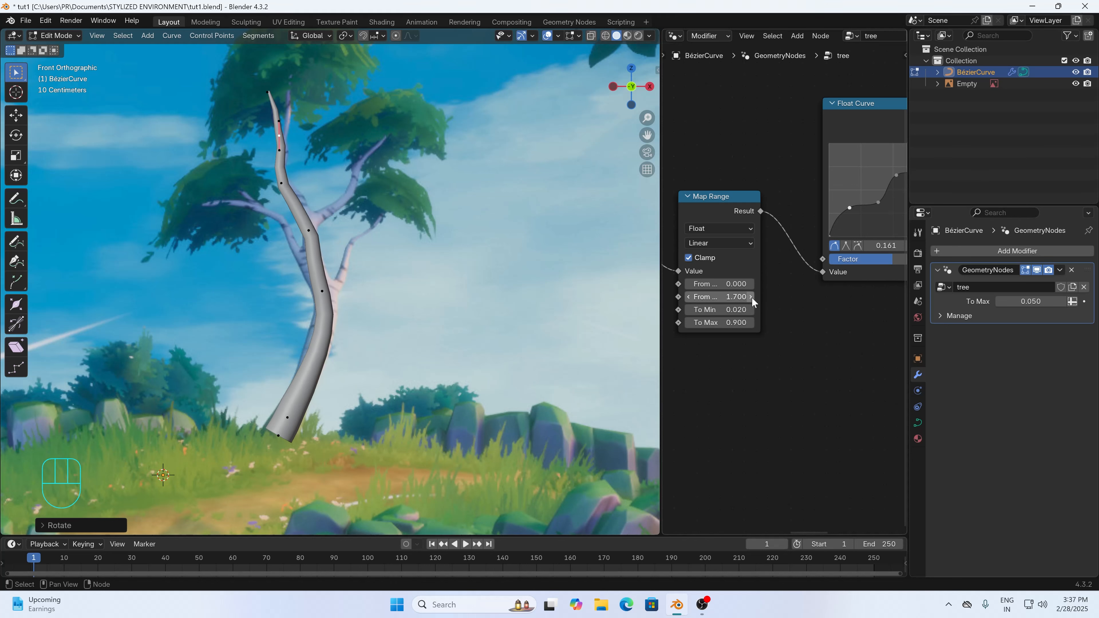
{"action": "left_click", "coordinate": [752, 322]}
{"action": "left_click", "coordinate": [751, 323]}
{"action": "left_click", "coordinate": [751, 323]}
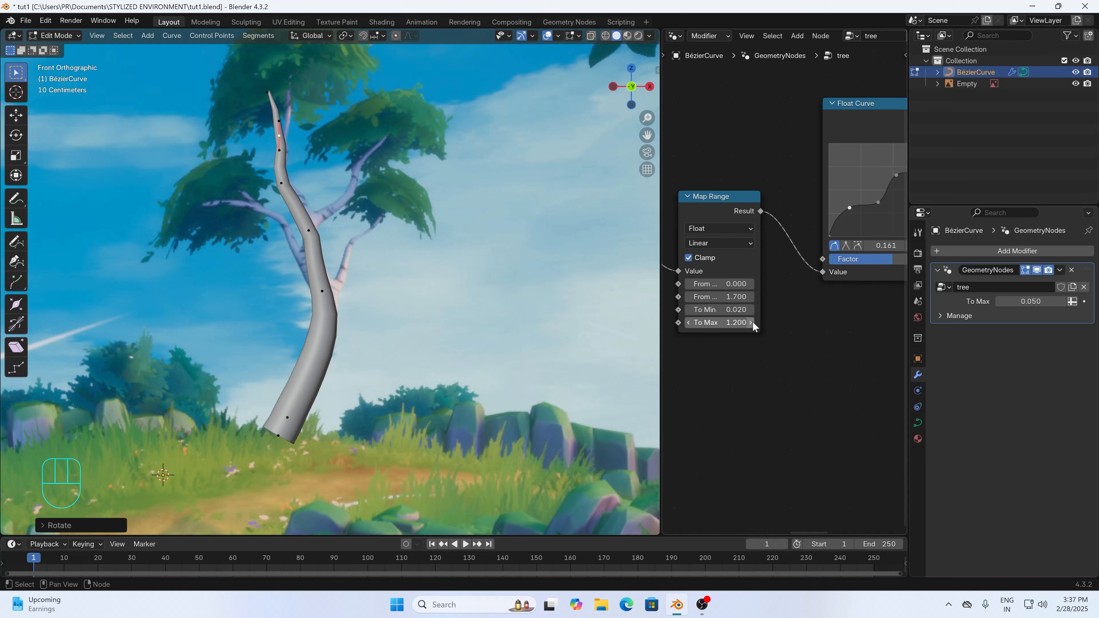
- Return the trunk curve to Object Mode, duplicate it and scale the copy down to branch size
{"action": "left_click", "coordinate": [495, 277]}
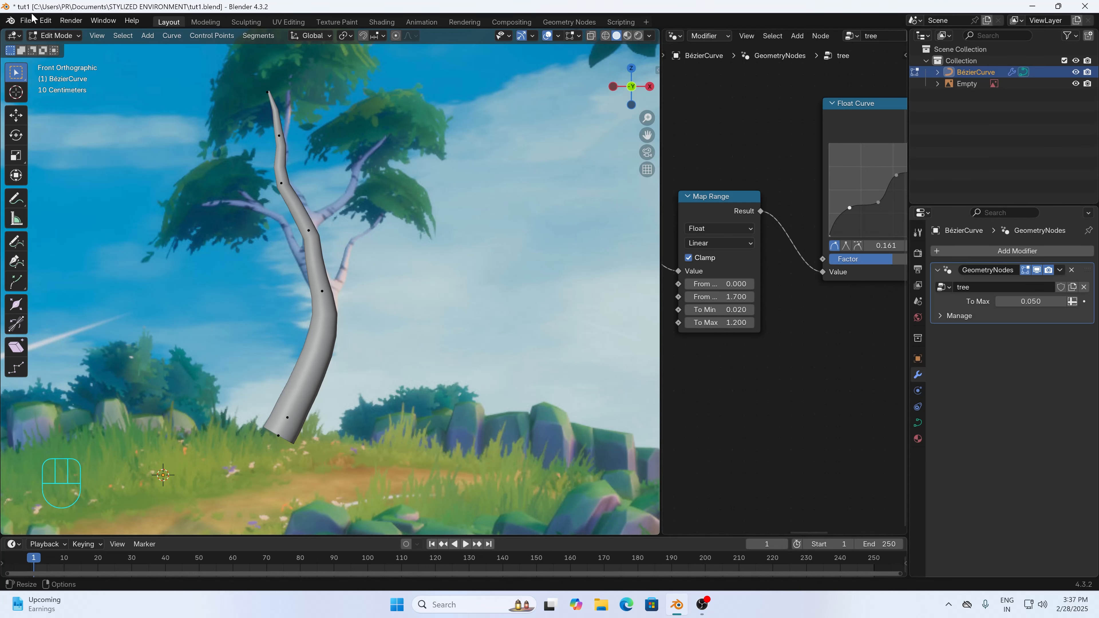
{"action": "left_click", "coordinate": [44, 36]}
{"action": "left_click", "coordinate": [60, 48]}
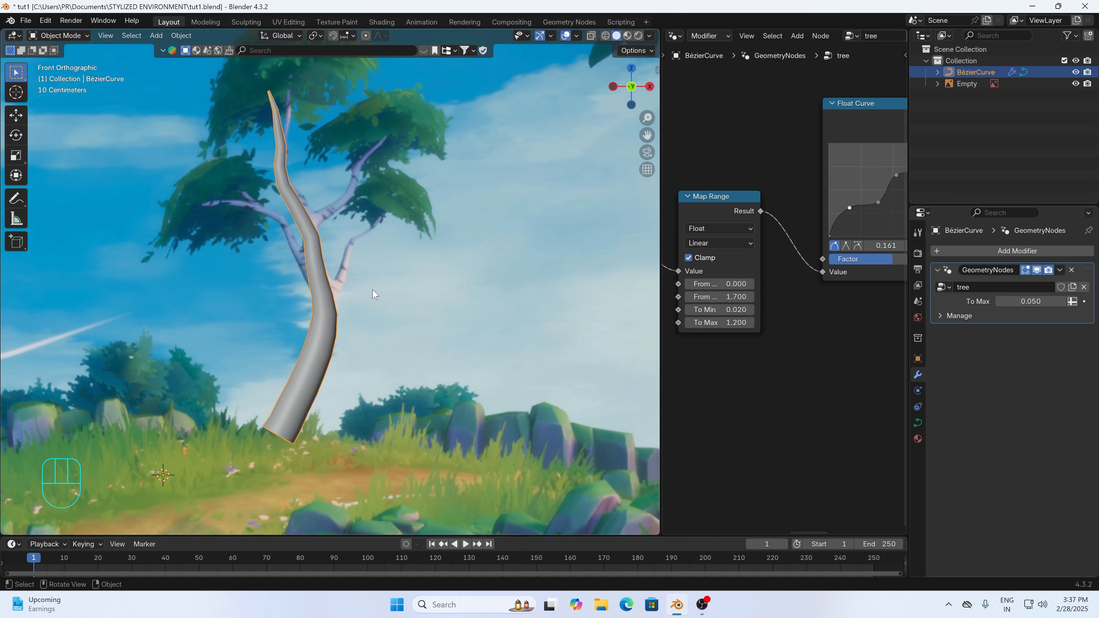
{"action": "key", "text": "shift+d"}
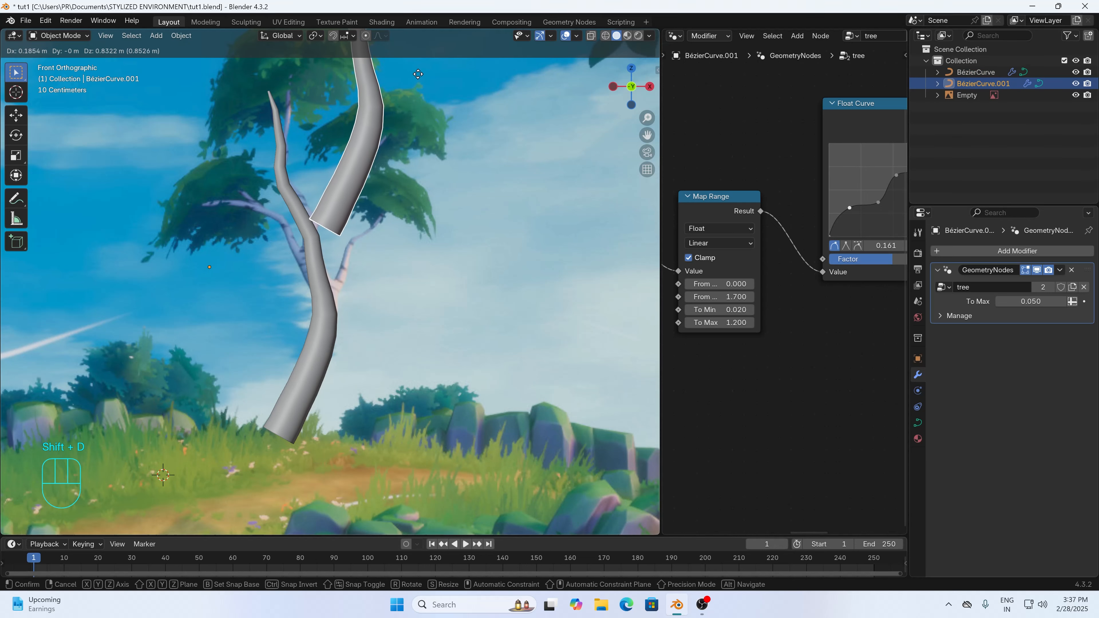
{"action": "left_click", "coordinate": [417, 76]}
{"action": "key", "text": "s"}
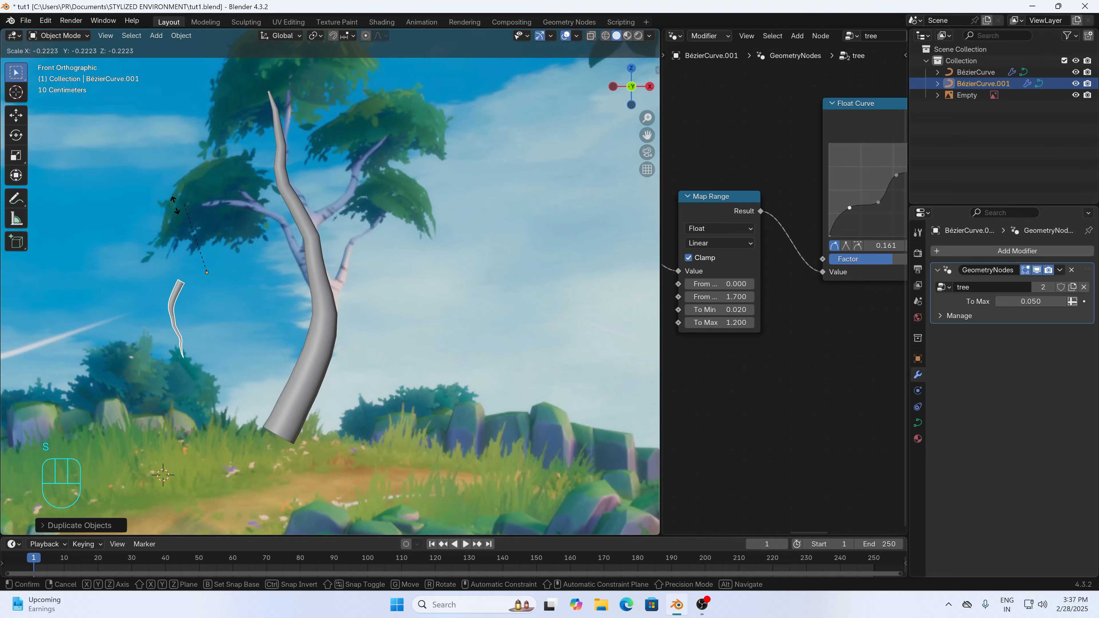
{"action": "left_click", "coordinate": [271, 214]}
- Move and rotate the small copy so its base meets the upper trunk and it follows the painting's upper-right branch
{"action": "key", "text": "g"}
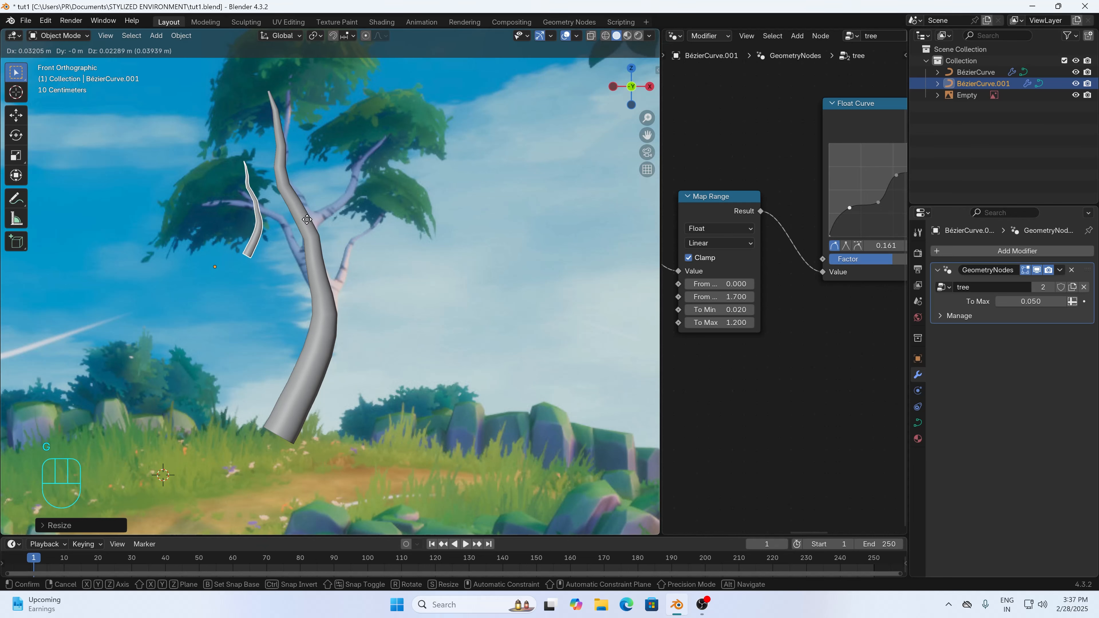
{"action": "left_click", "coordinate": [383, 199]}
{"action": "key", "text": "r"}
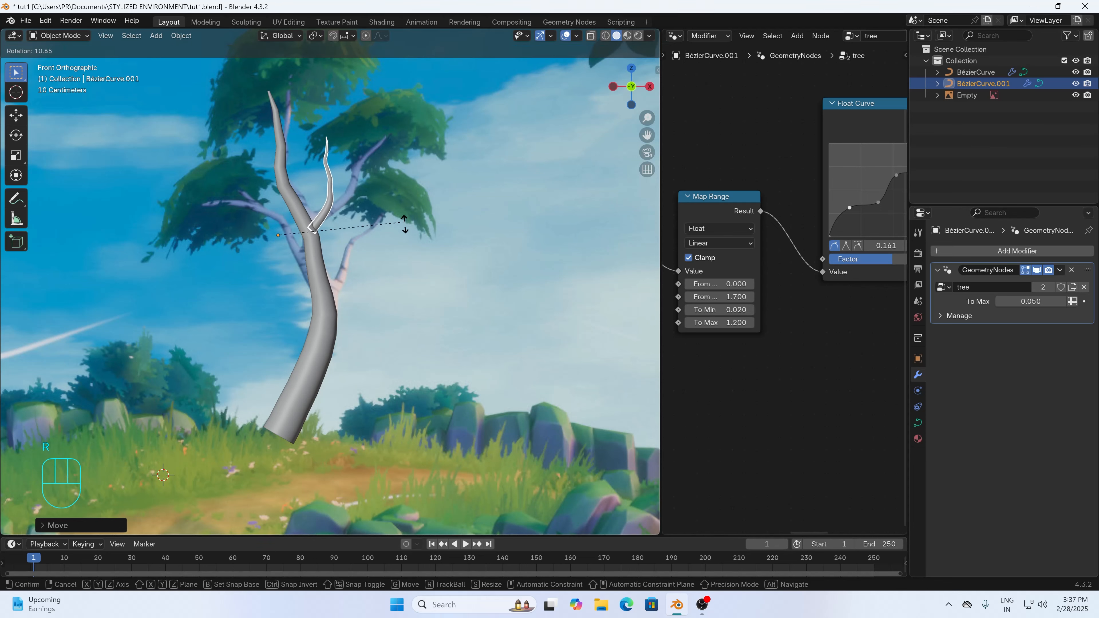
{"action": "left_click", "coordinate": [392, 296]}
{"action": "key", "text": "g"}
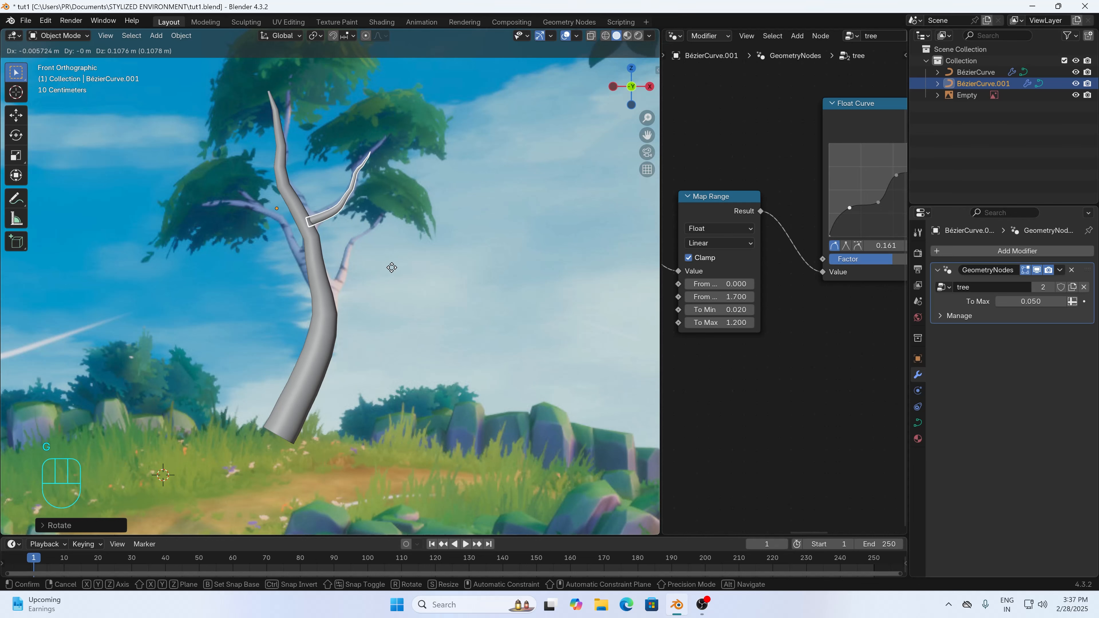
{"action": "left_click", "coordinate": [388, 265]}
- In Edit Mode, move the branch's tip points and its middle control point up and outward along the painted branch
{"action": "scroll", "coordinate": [380, 256], "scroll_direction": "up", "scroll_amount": 1}
{"action": "key", "text": "Tab"}
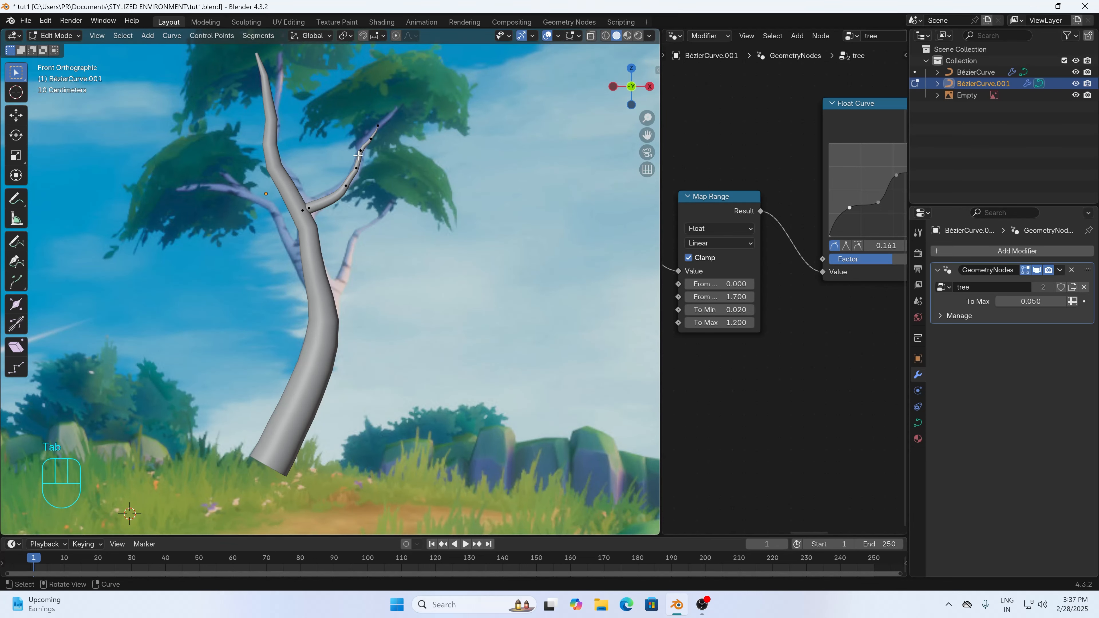
{"action": "key", "text": "g"}
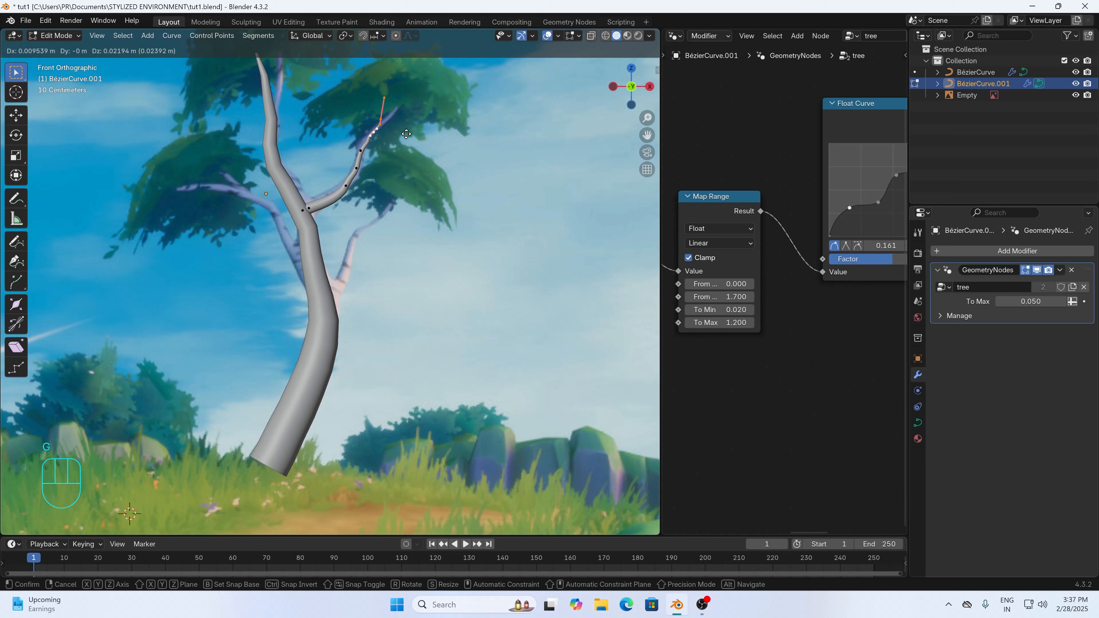
{"action": "left_click", "coordinate": [413, 140]}
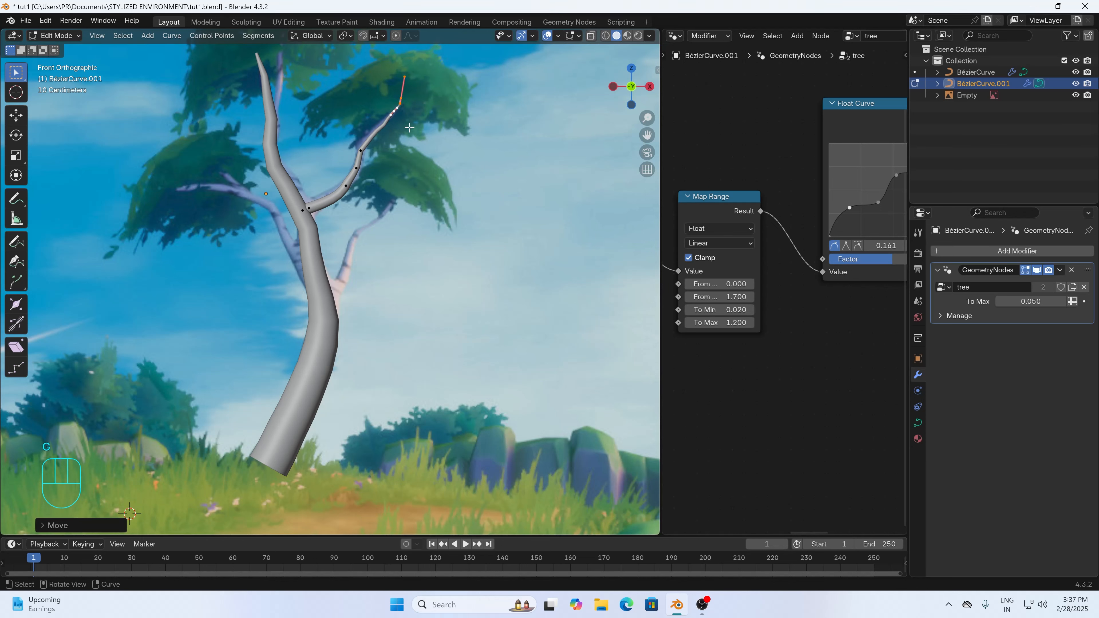
{"action": "left_click", "coordinate": [359, 146]}
{"action": "key", "text": "g"}
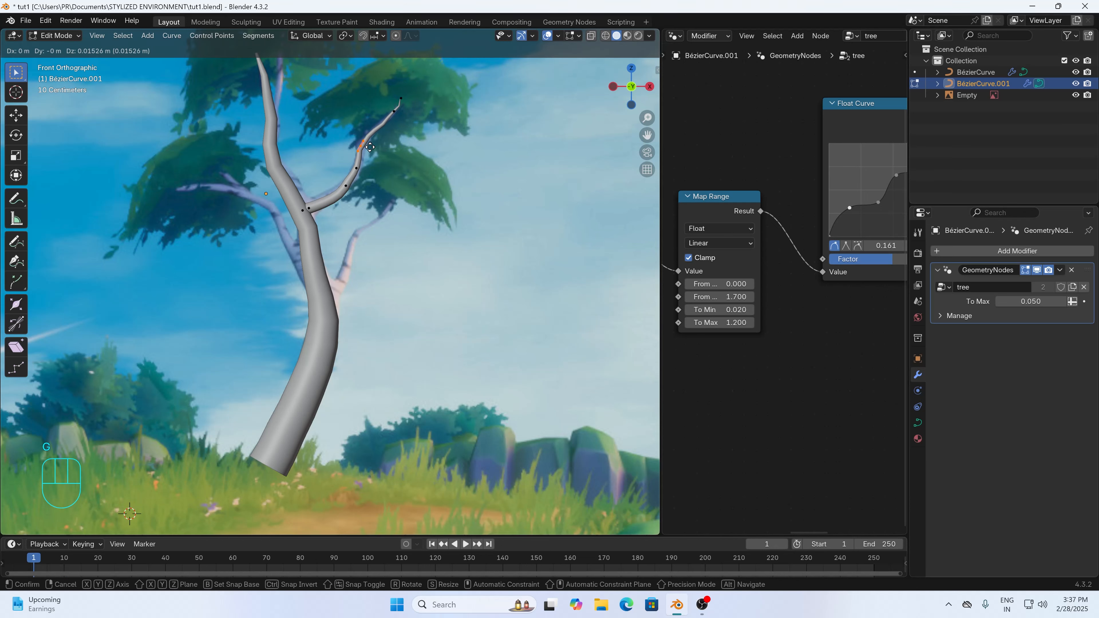
{"action": "left_click", "coordinate": [379, 144]}
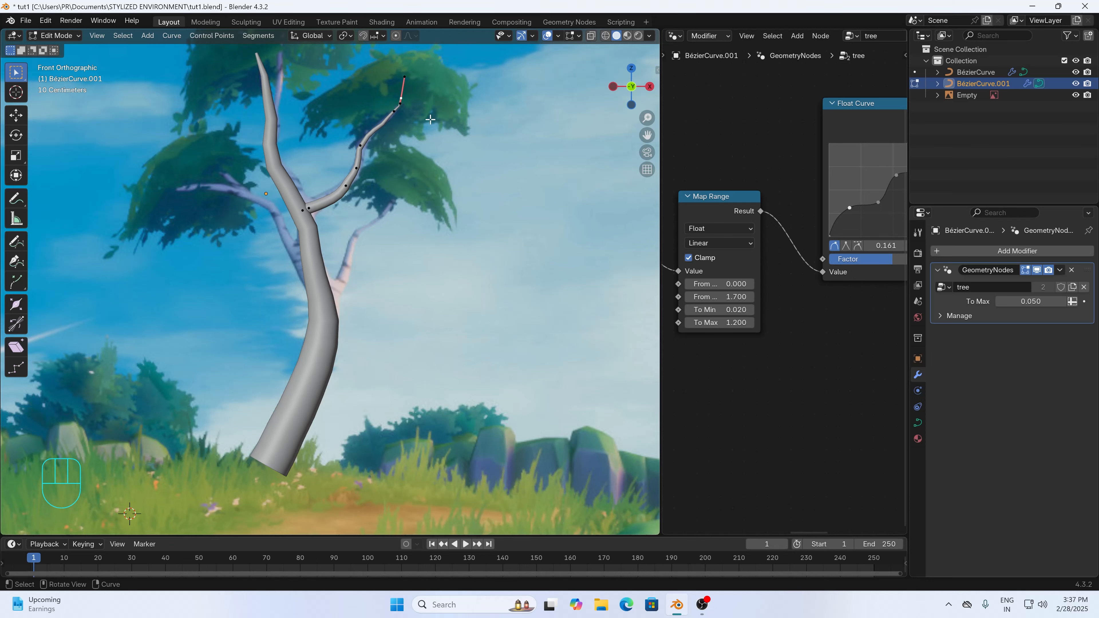
- Leave Edit Mode and make the branch's tree node group a single-user copy separate from the trunk's
{"action": "scroll", "coordinate": [424, 160], "scroll_direction": "up", "scroll_amount": 1}
{"action": "left_click_drag", "start_coordinate": [649, 138], "coordinate": [643, 192]}
{"action": "scroll", "coordinate": [344, 230], "scroll_direction": "up", "scroll_amount": 1}
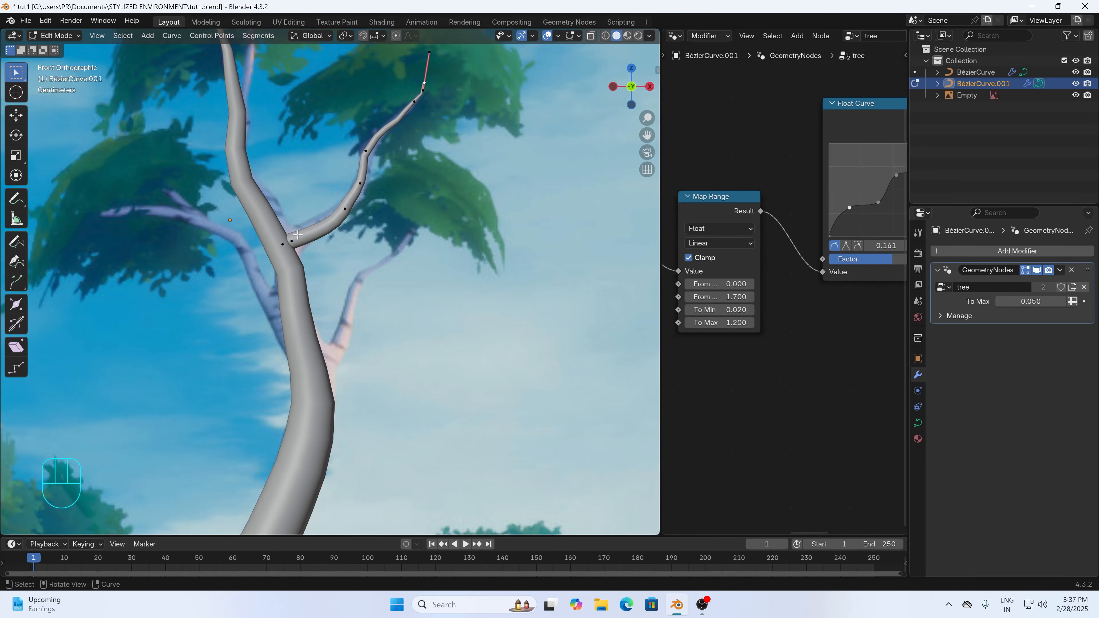
{"action": "key", "text": "Tab"}
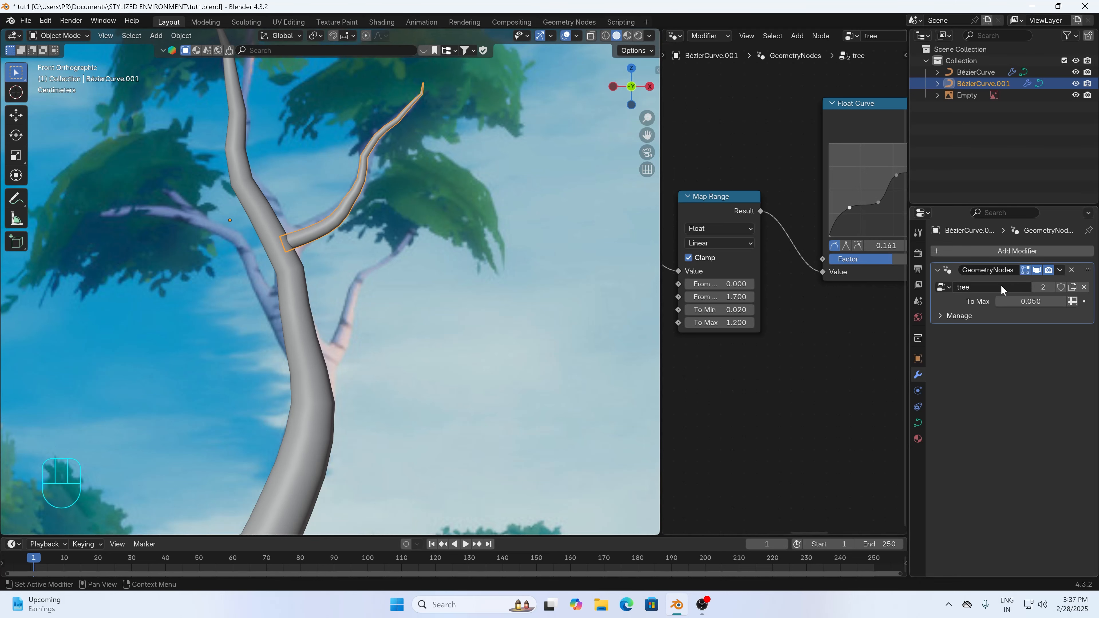
{"action": "left_click", "coordinate": [1041, 288]}
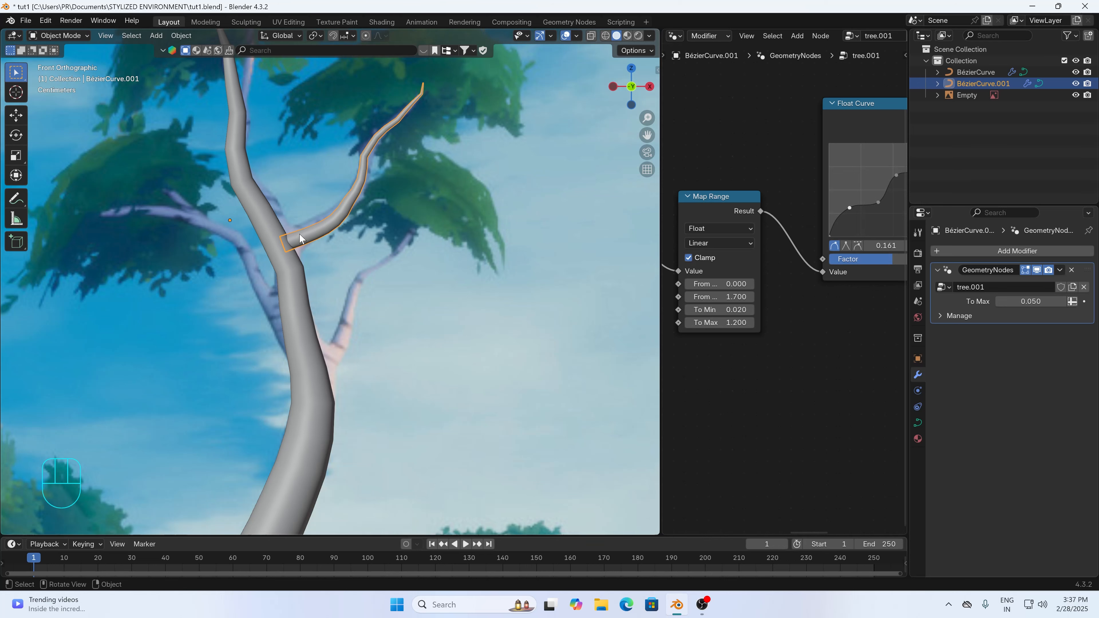
- Raise the Map Range node's To Max to 1.500 for the branch, then deselect the branch
{"action": "left_click", "coordinate": [750, 323]}
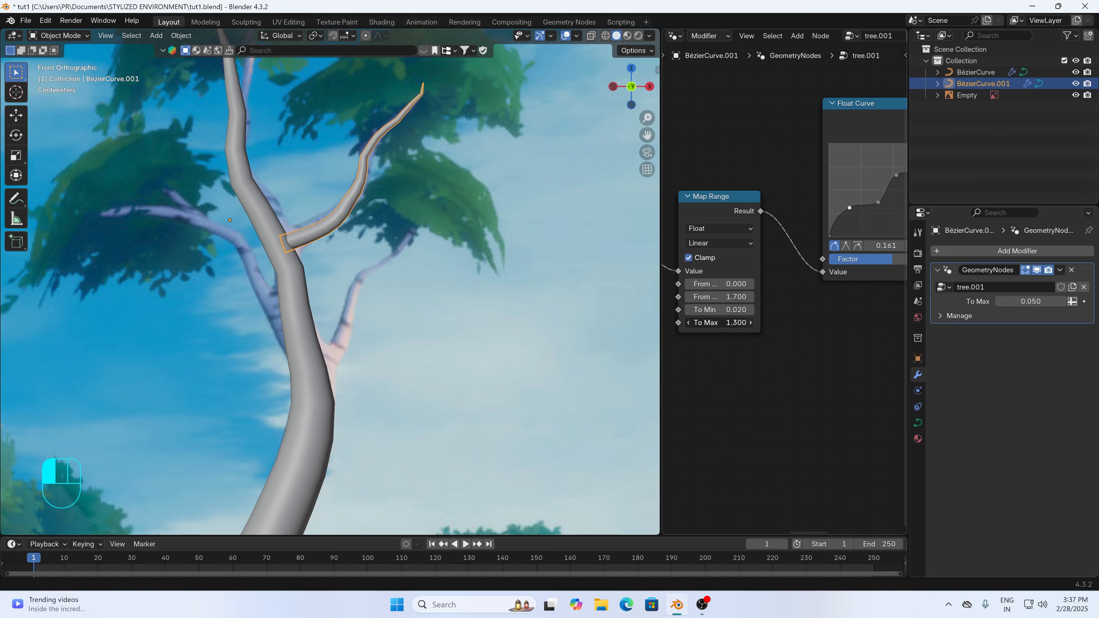
{"action": "left_click", "coordinate": [750, 322]}
{"action": "left_click", "coordinate": [750, 323]}
{"action": "left_click", "coordinate": [565, 259]}
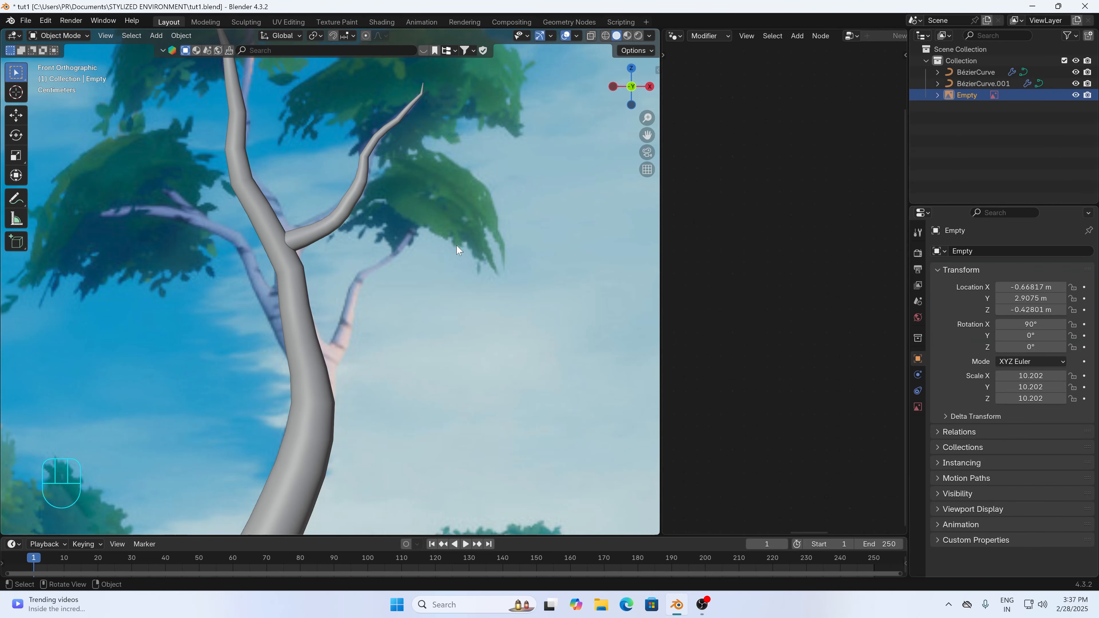
- Reselect the branch and set its Geometry Nodes modifier's To Max input to 0.040
{"action": "scroll", "coordinate": [452, 235], "scroll_direction": "down", "scroll_amount": 3}
{"action": "scroll", "coordinate": [451, 235], "scroll_direction": "up", "scroll_amount": 3}
{"action": "left_click", "coordinate": [365, 185]}
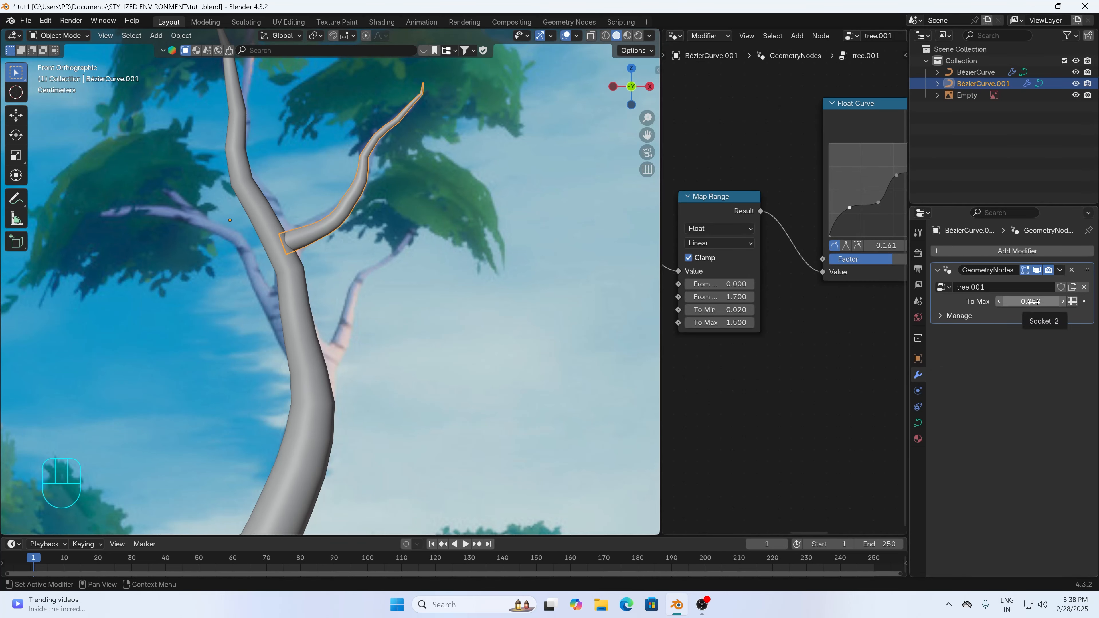
{"action": "left_click_drag", "start_coordinate": [1010, 301], "coordinate": [986, 301]}
{"action": "left_click", "coordinate": [416, 103]}
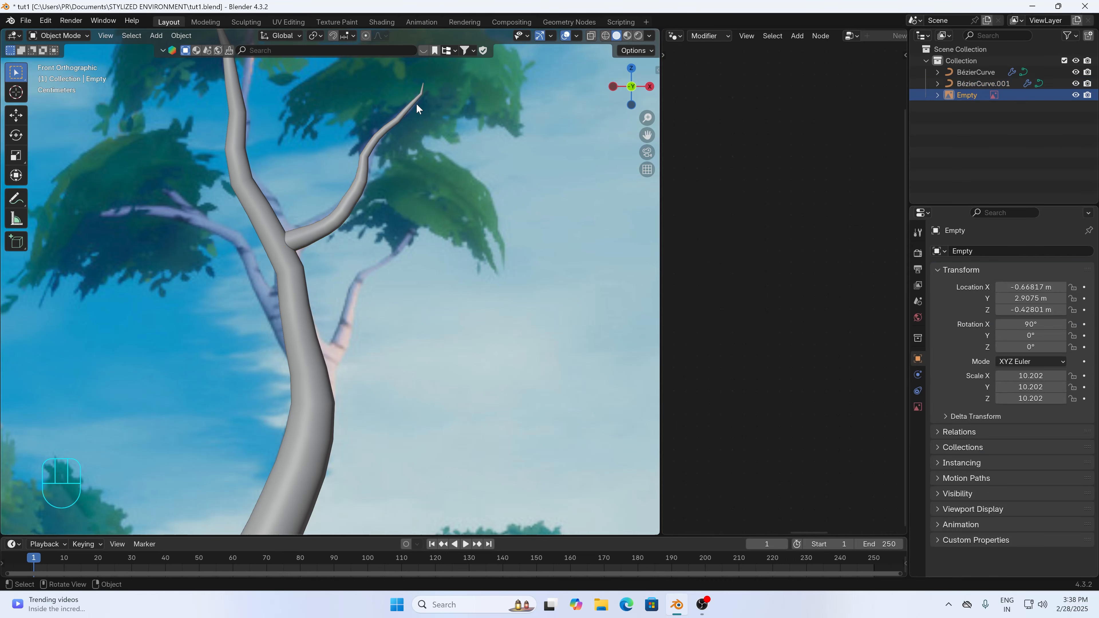
- Rotate the branch's tip control point and the control point at its middle bend to smooth the curvature
{"action": "left_click", "coordinate": [415, 102]}
{"action": "key", "text": "Tab"}
{"action": "key", "text": "r"}
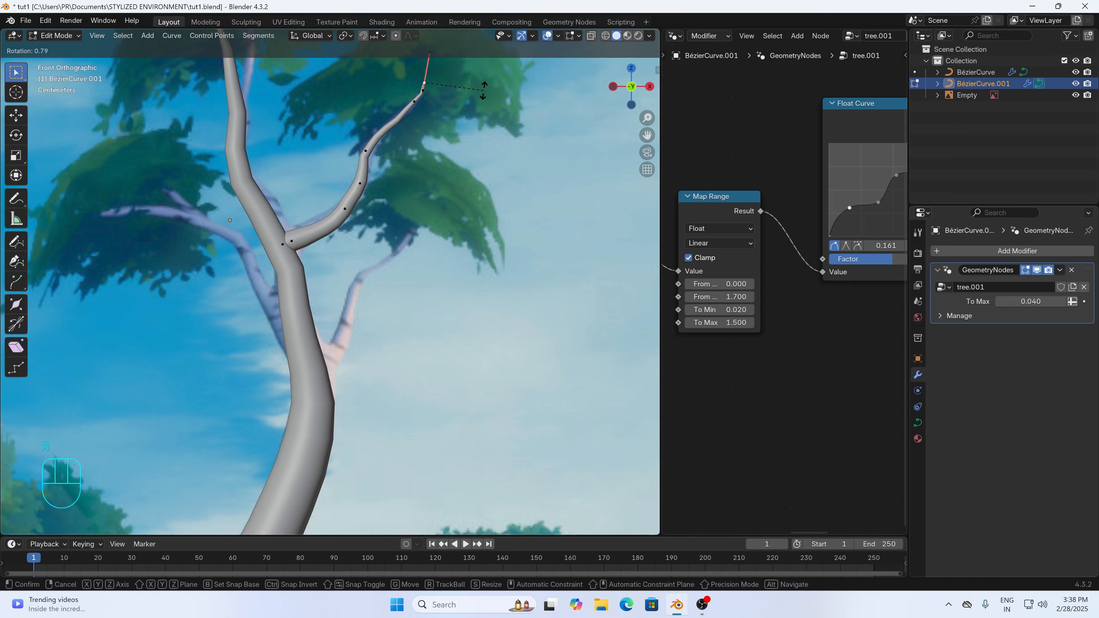
{"action": "left_click", "coordinate": [491, 136]}
{"action": "left_click", "coordinate": [367, 154]}
{"action": "key", "text": "r"}
{"action": "left_click", "coordinate": [438, 190]}
{"action": "key", "text": "r"}
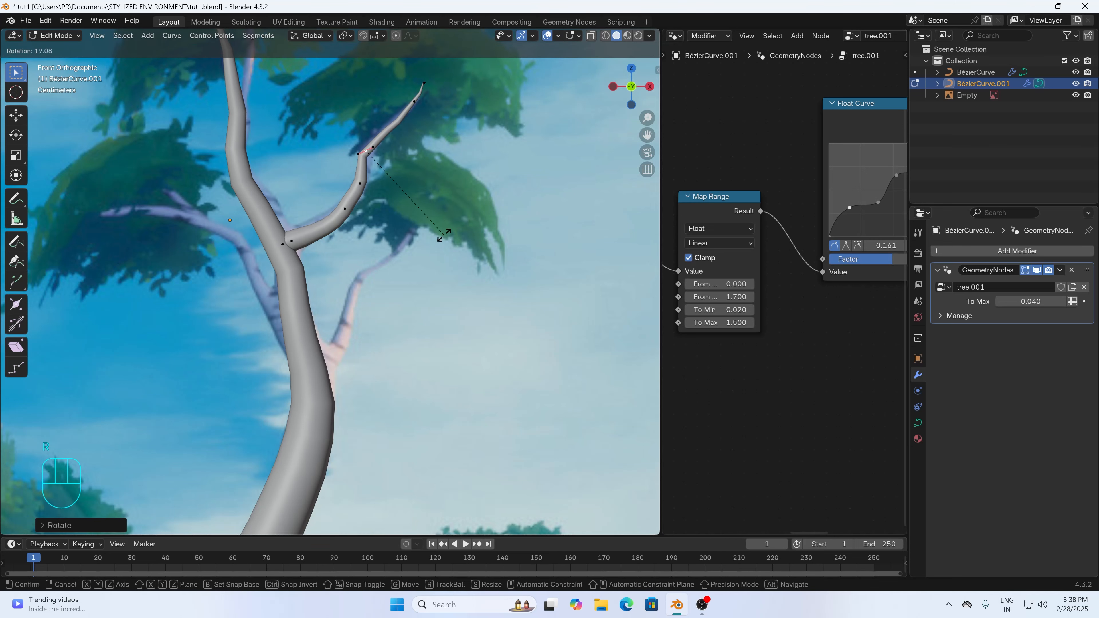
{"action": "left_click", "coordinate": [442, 232]}
- Try rotating the control point just below the branch's middle bend, and undo that rotation
{"action": "left_click", "coordinate": [360, 183]}
{"action": "key", "text": "r"}
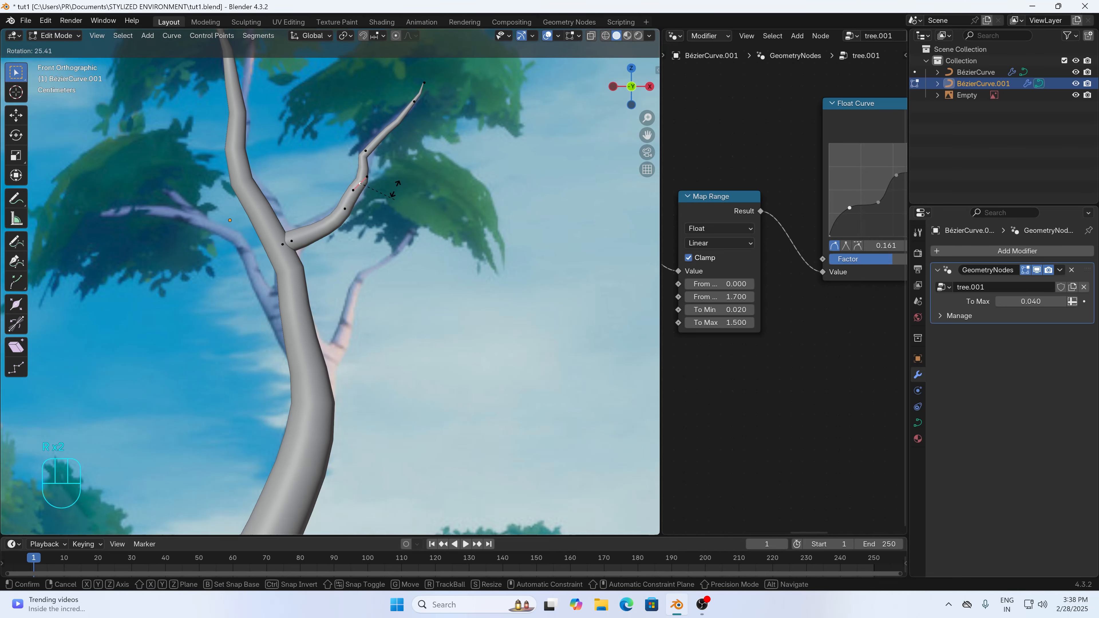
{"action": "left_click", "coordinate": [424, 188]}
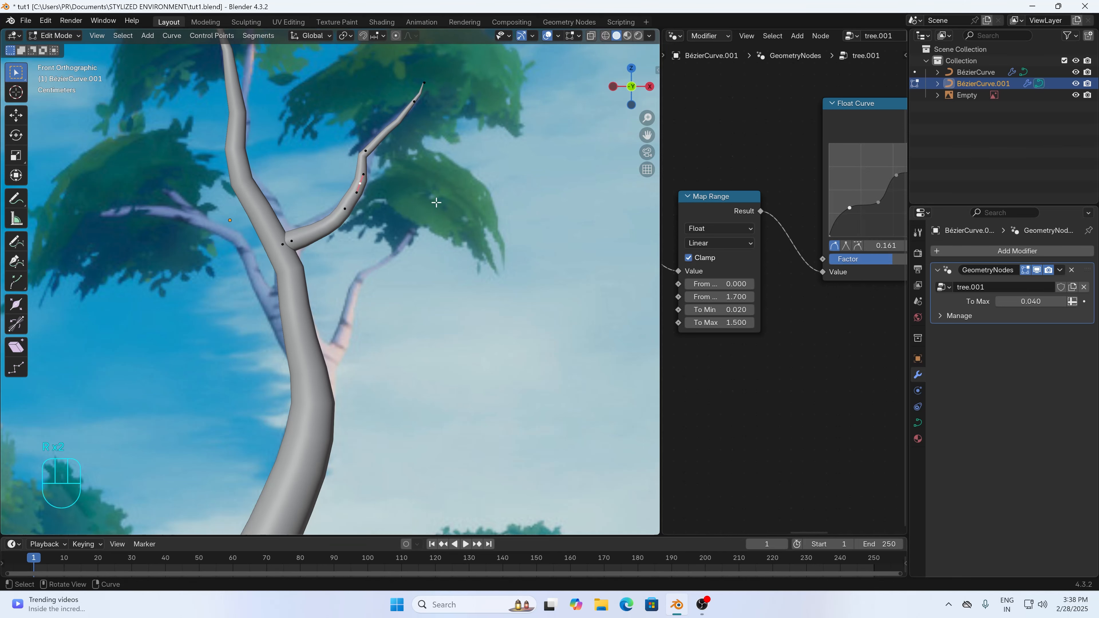
{"action": "key", "text": "ctrl+z"}
- Rotate the middle-bend control point by about -30° and return the branch to Object Mode
{"action": "key", "text": "r"}
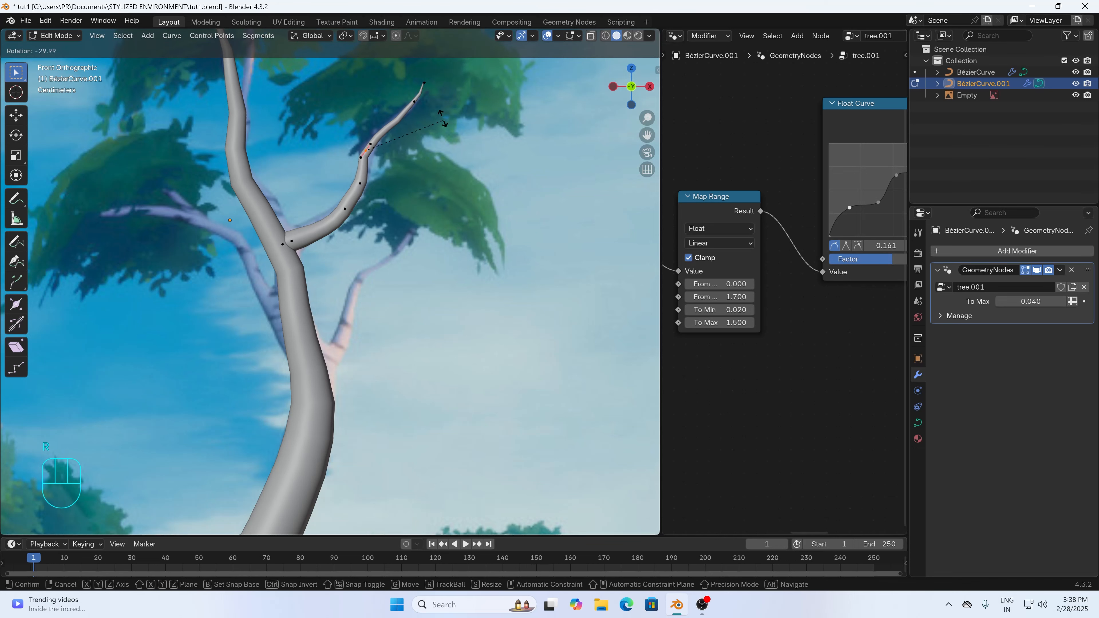
{"action": "left_click", "coordinate": [439, 115]}
{"action": "key", "text": "Tab"}
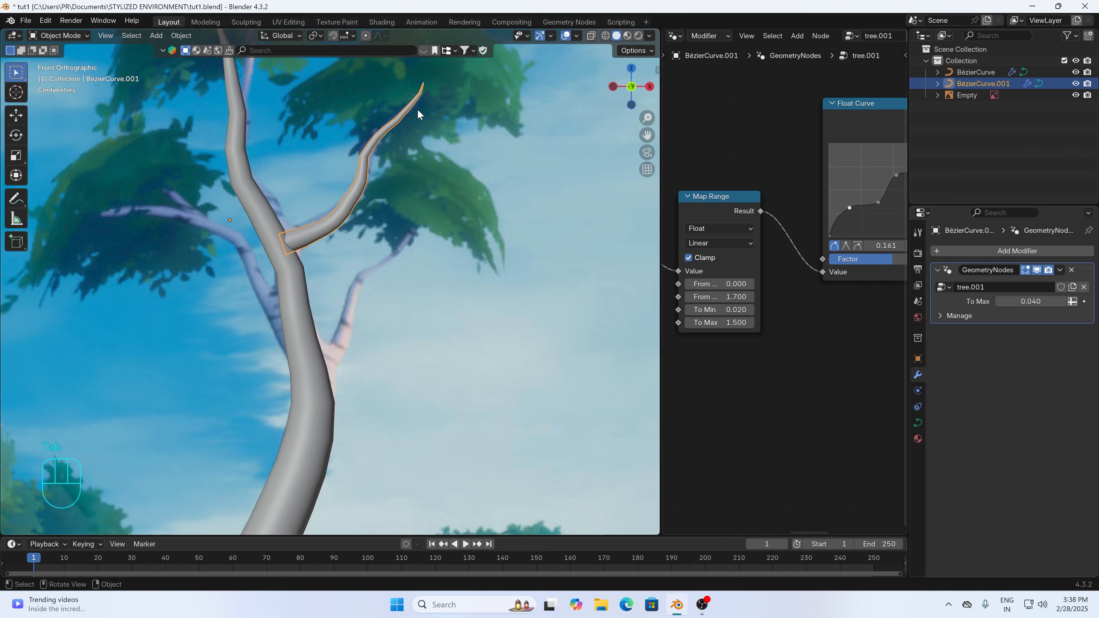
- Set the branch's Map Range To Min to 0.120 to thicken its tip, and deselect the branch
{"action": "left_click", "coordinate": [751, 310]}
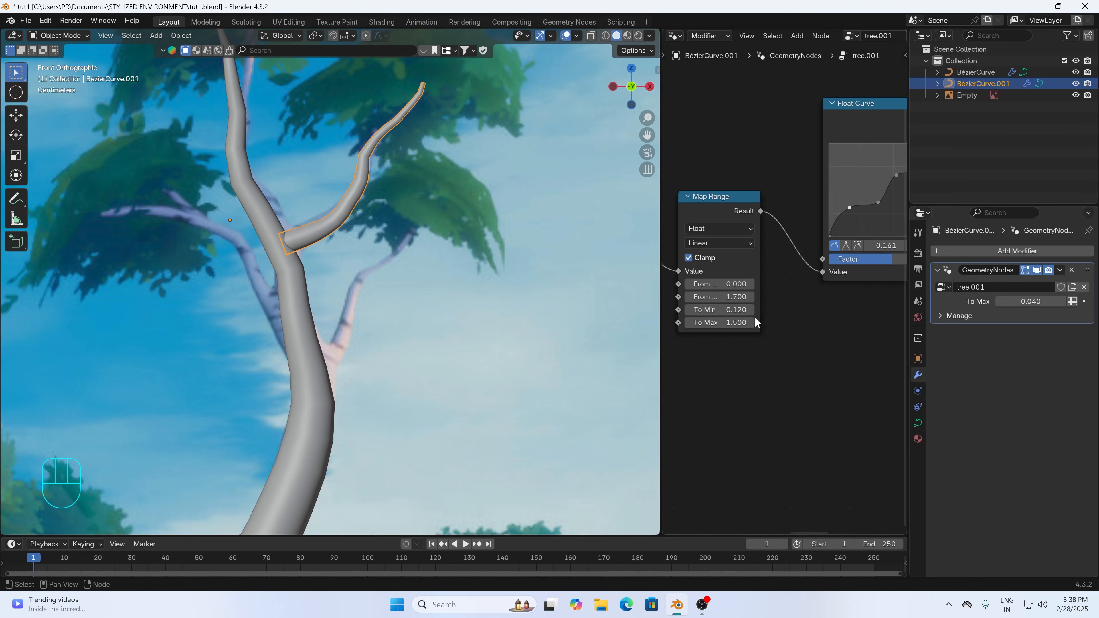
{"action": "left_click", "coordinate": [462, 320]}
{"action": "scroll", "coordinate": [470, 261], "scroll_direction": "down", "scroll_amount": 4}
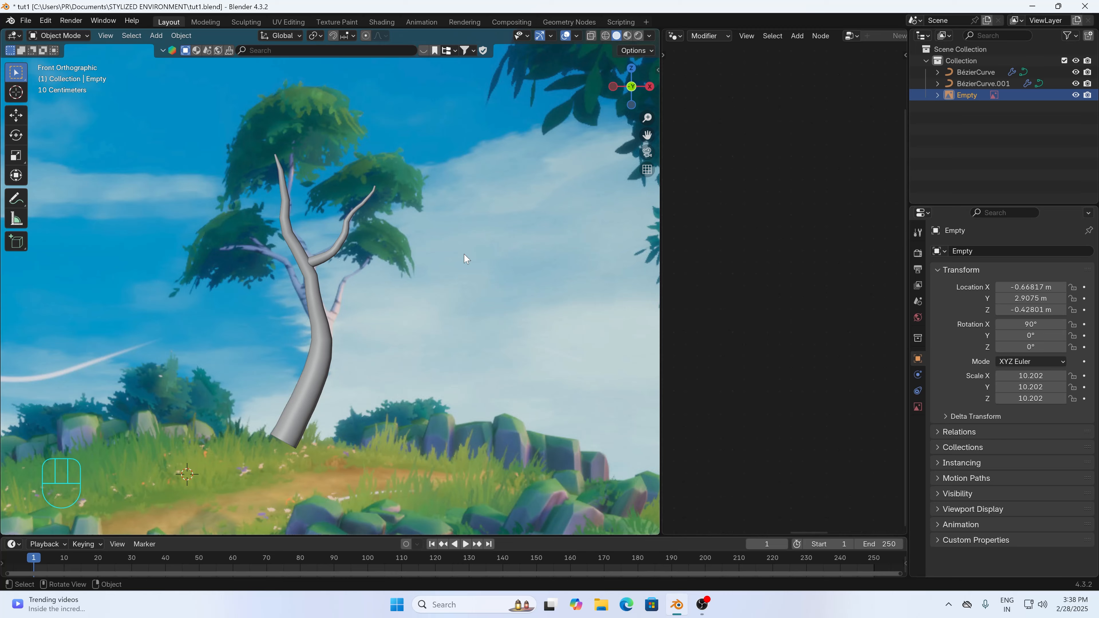
- Duplicate the branch and place the copy about 0.3 m lower on the trunk's right side
{"action": "scroll", "coordinate": [465, 259], "scroll_direction": "up", "scroll_amount": 2}
{"action": "left_click", "coordinate": [348, 233]}
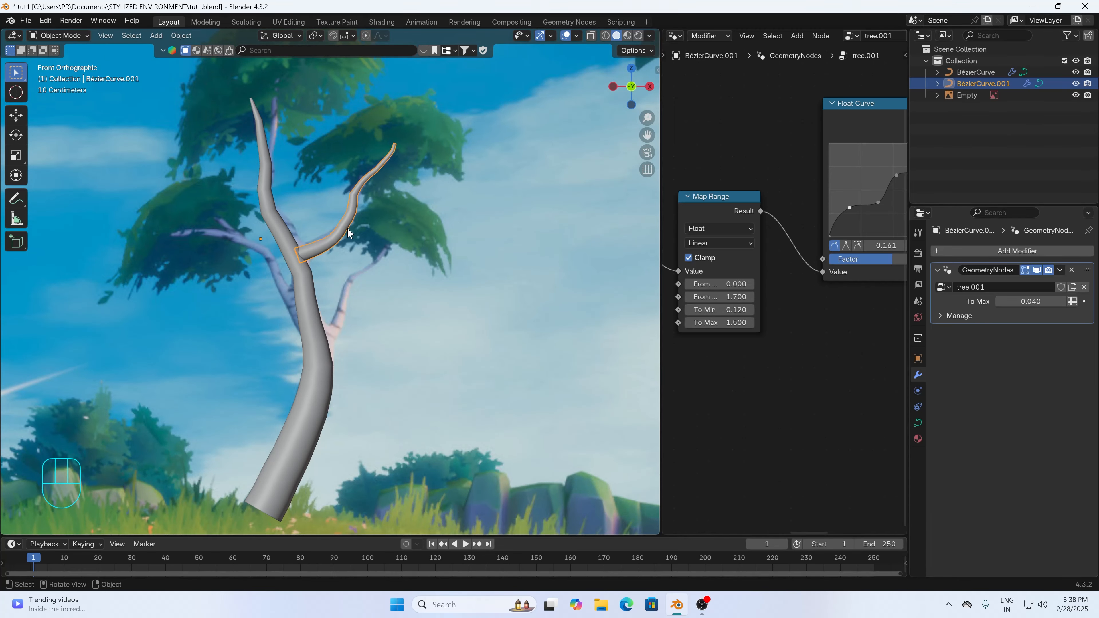
{"action": "key", "text": "shift+d"}
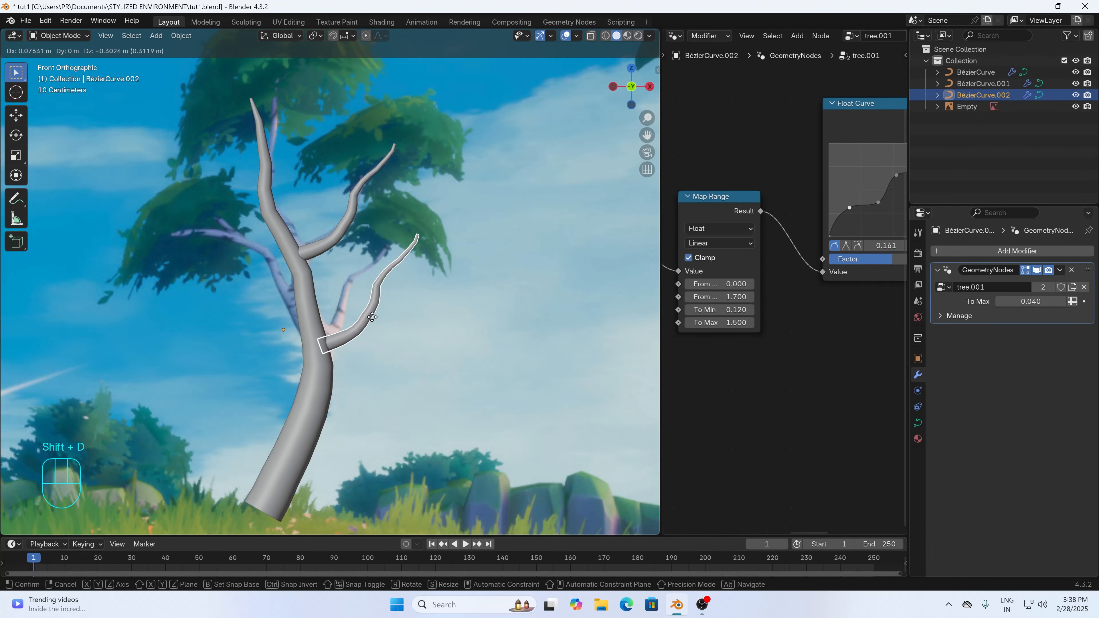
{"action": "left_click", "coordinate": [376, 311]}
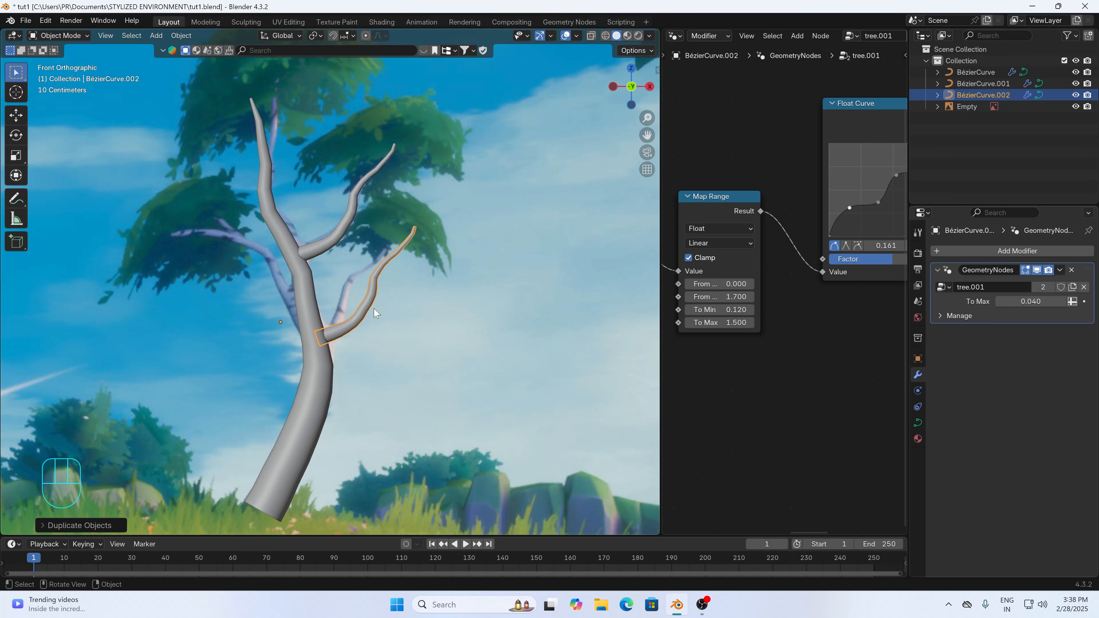
- In Edit Mode, move the lower branch's two control points above its base up and left onto the painted branch
{"action": "key", "text": "Tab"}
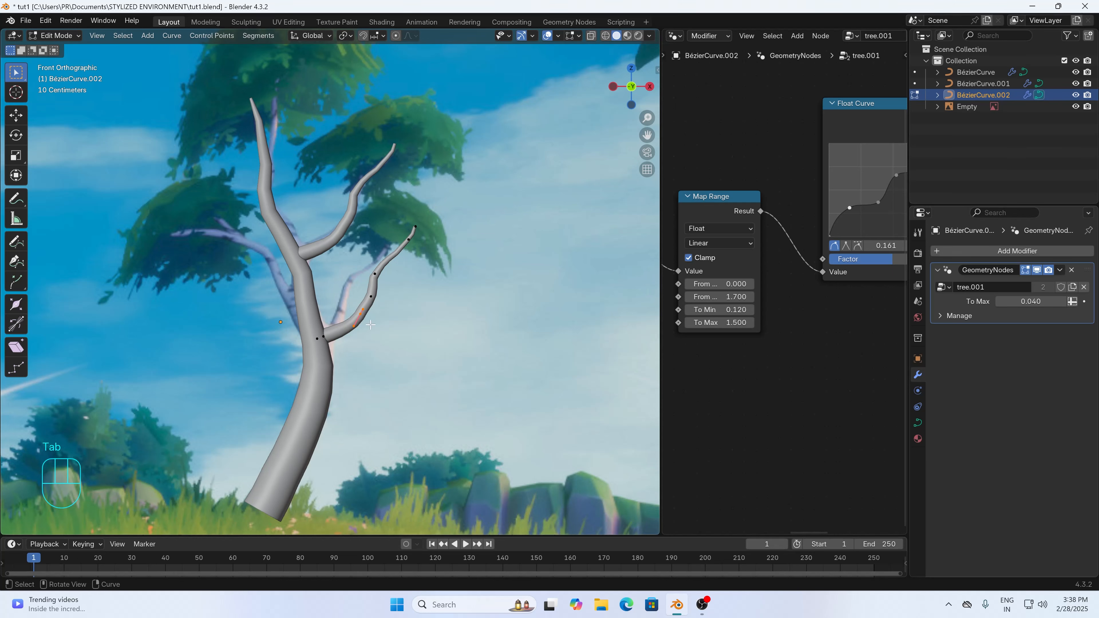
{"action": "key", "text": "g"}
{"action": "left_click", "coordinate": [390, 324]}
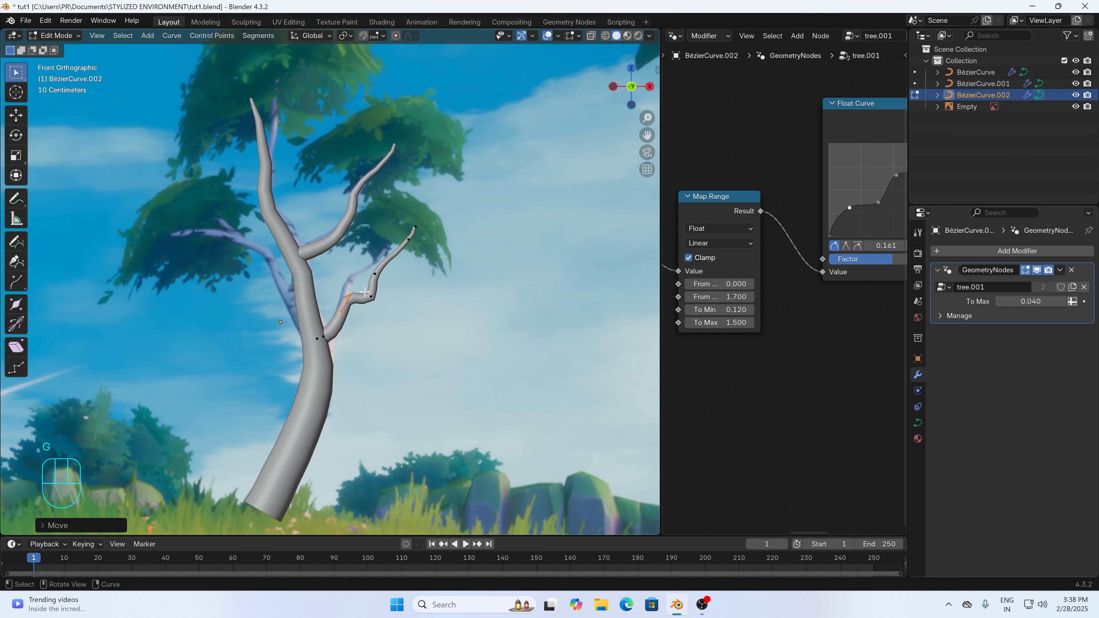
{"action": "left_click_drag", "start_coordinate": [364, 290], "coordinate": [379, 304]}
{"action": "key", "text": "g"}
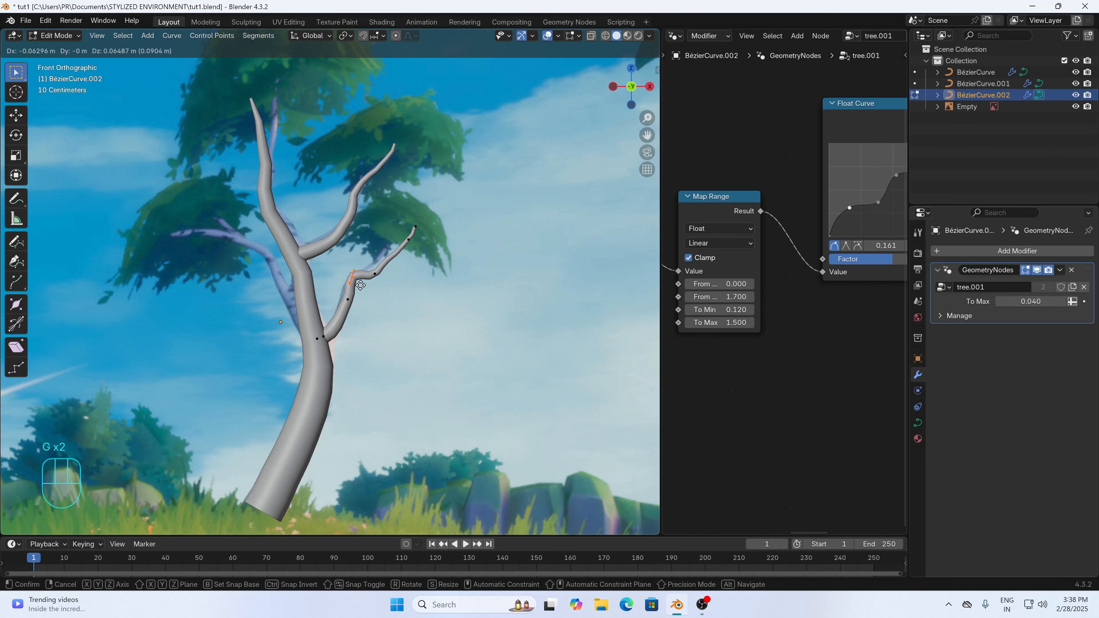
- Move the lower branch's upper bend point up and right, and pull its tip point about 0.05 m inward toward the painted branch
{"action": "left_click", "coordinate": [374, 269]}
{"action": "key", "text": "g"}
{"action": "left_click", "coordinate": [392, 258]}
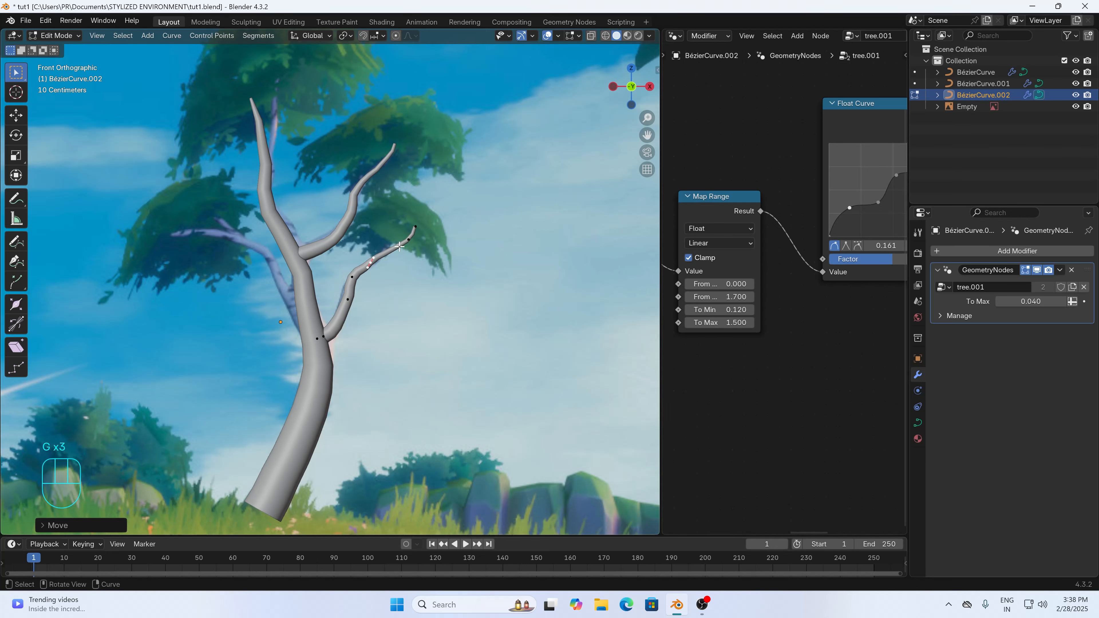
{"action": "left_click_drag", "start_coordinate": [405, 222], "coordinate": [427, 251]}
{"action": "key", "text": "g"}
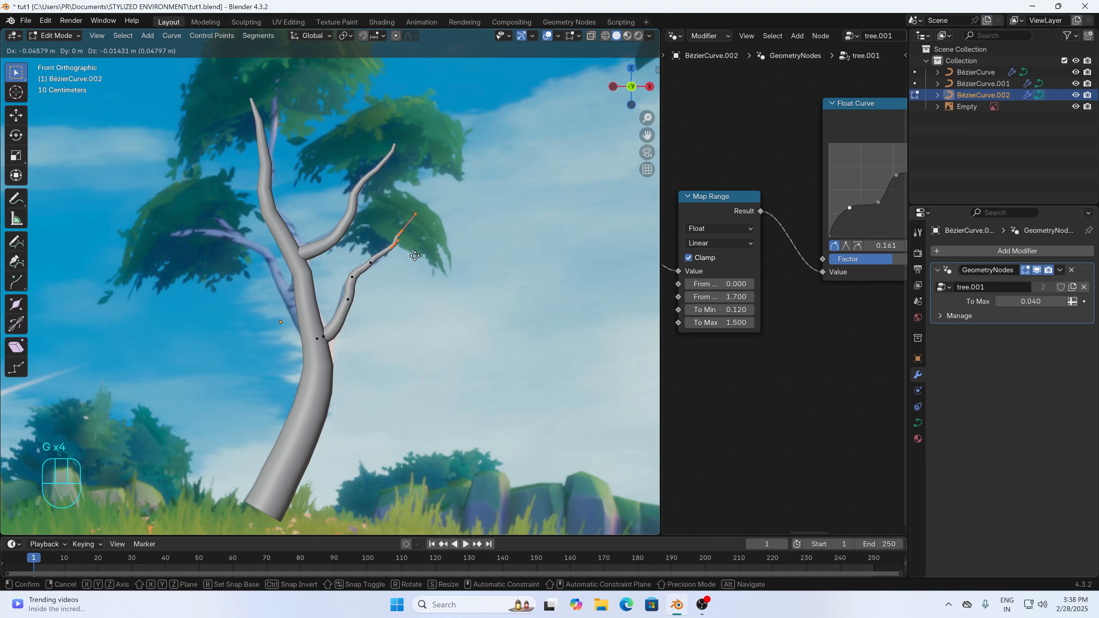
{"action": "left_click", "coordinate": [415, 253]}
- Adjust the control point just below the lower branch's tip, and compare the branch with the painting through X-ray in Object Mode
{"action": "key", "text": "g"}
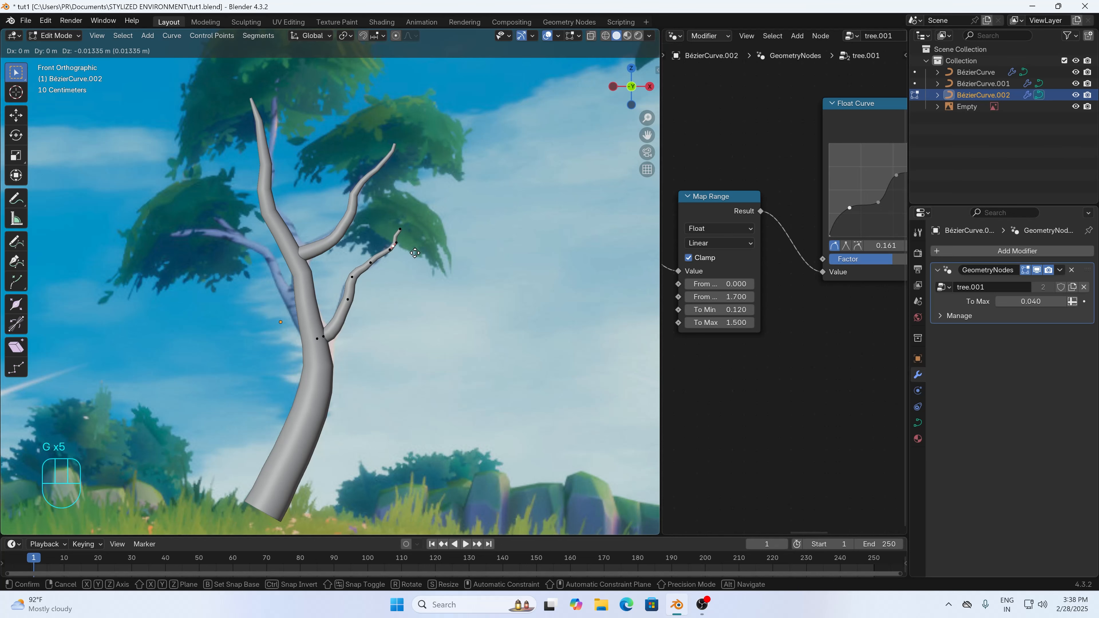
{"action": "left_click", "coordinate": [414, 252]}
{"action": "scroll", "coordinate": [415, 292], "scroll_direction": "up", "scroll_amount": 1}
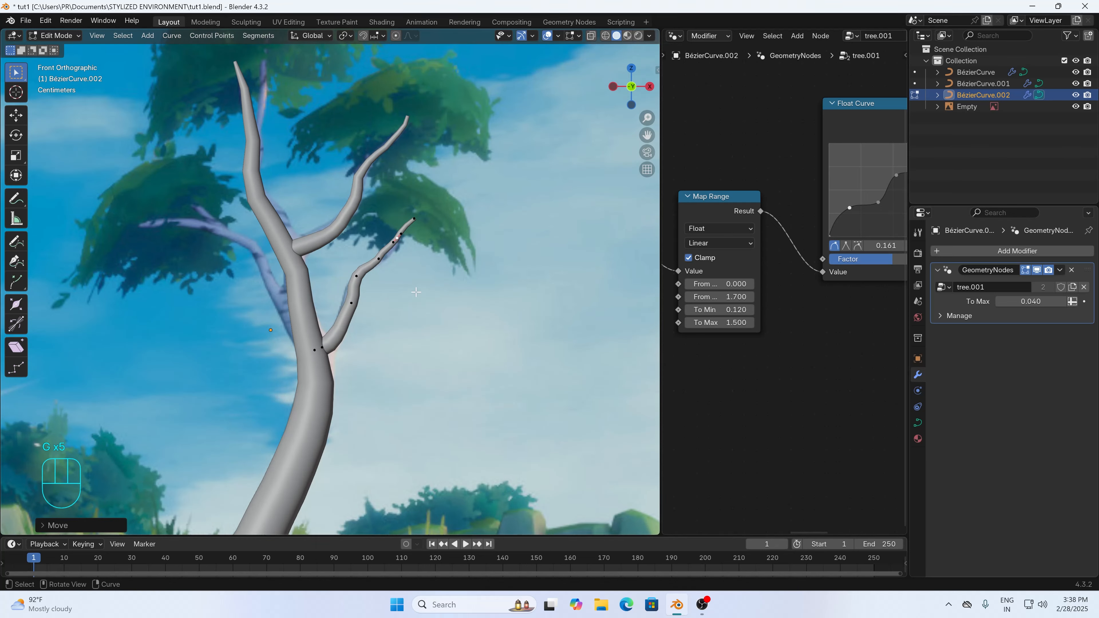
{"action": "key", "text": "g"}
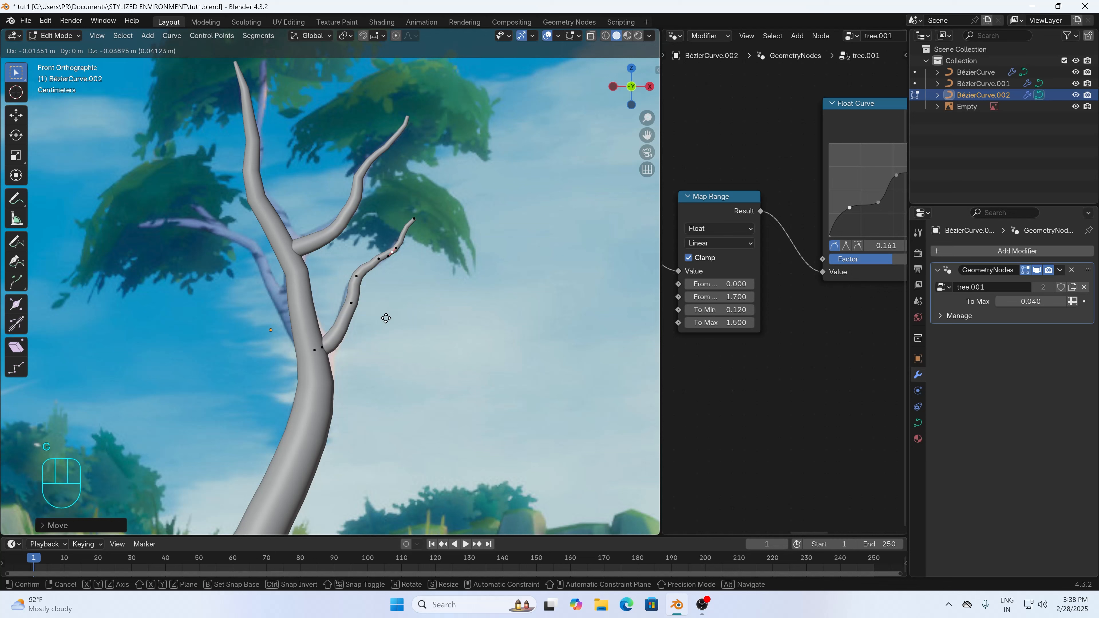
{"action": "right_click", "coordinate": [383, 320]}
{"action": "key", "text": "Tab"}
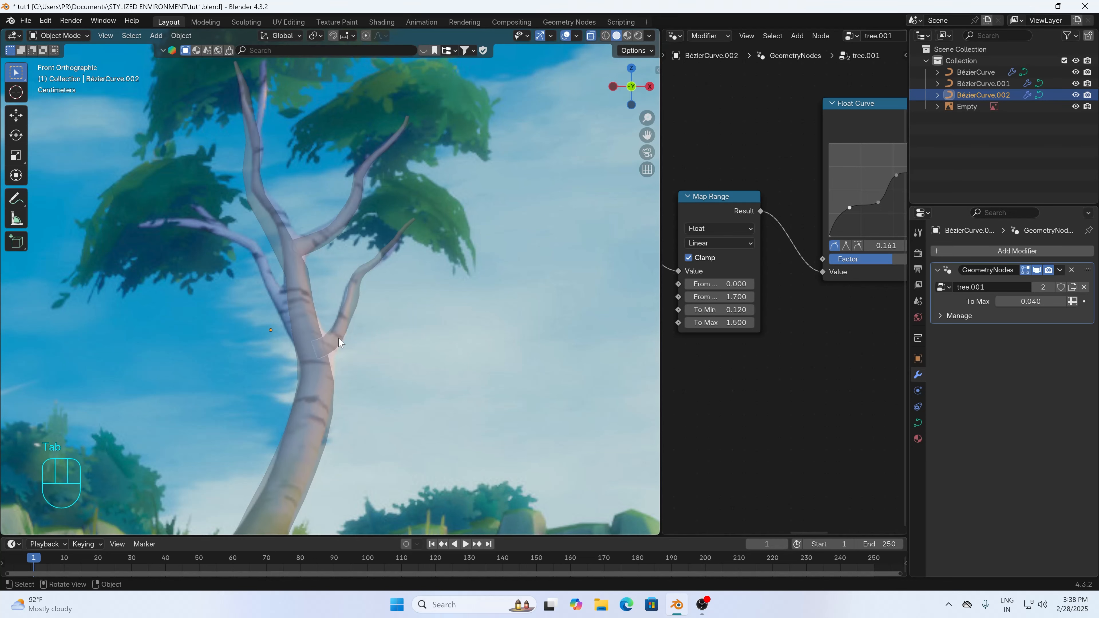
{"action": "left_click", "coordinate": [591, 36]}
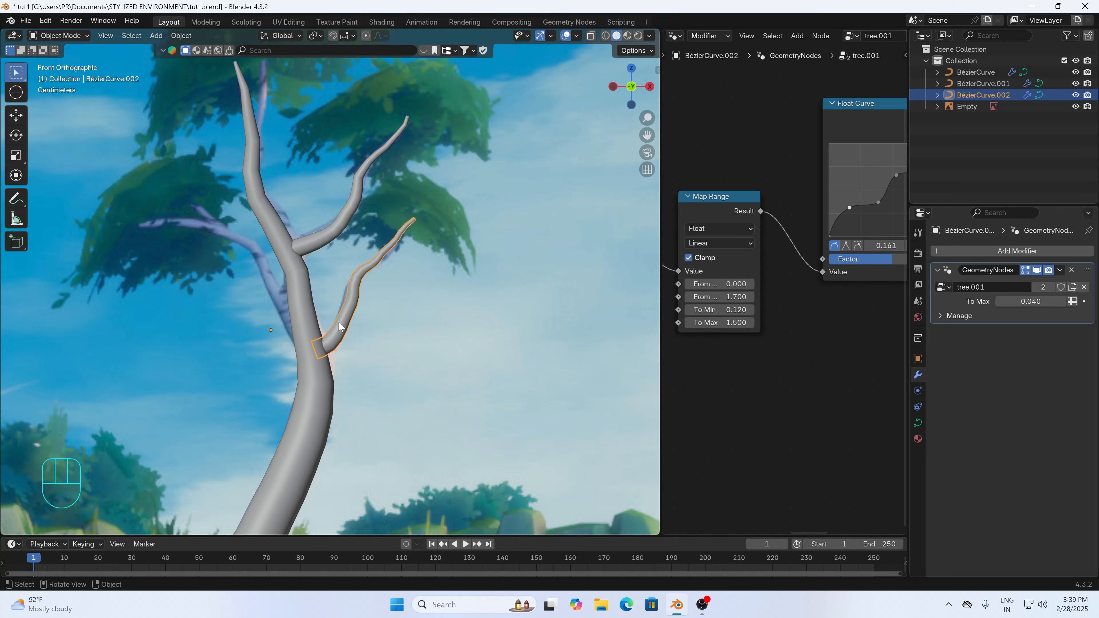
- Make the lower branch's node group a single-user copy and set its Map Range To Max to 1.200
{"action": "left_click", "coordinate": [1047, 287]}
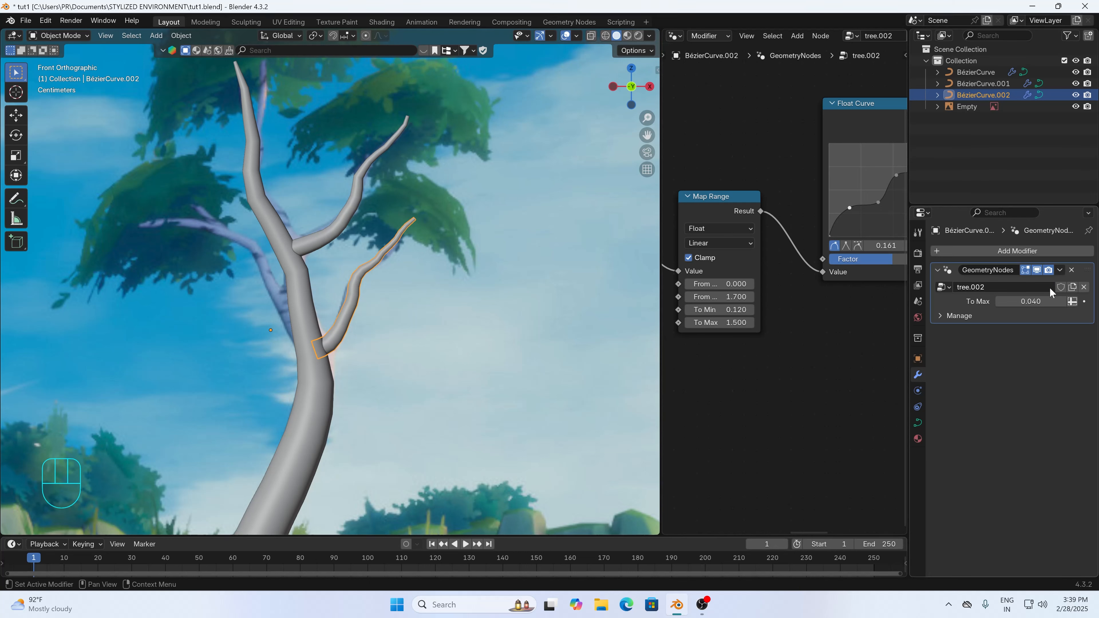
{"action": "left_click", "coordinate": [689, 324]}
{"action": "left_click", "coordinate": [689, 324]}
{"action": "left_click", "coordinate": [688, 324]}
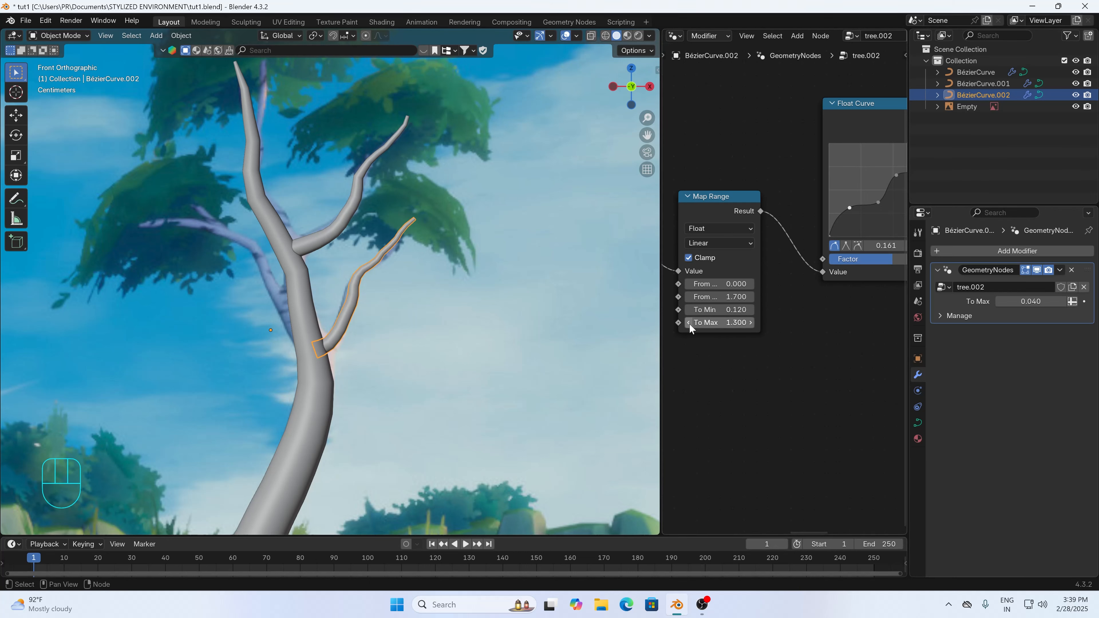
{"action": "left_click", "coordinate": [406, 332]}
{"action": "left_click", "coordinate": [349, 316]}
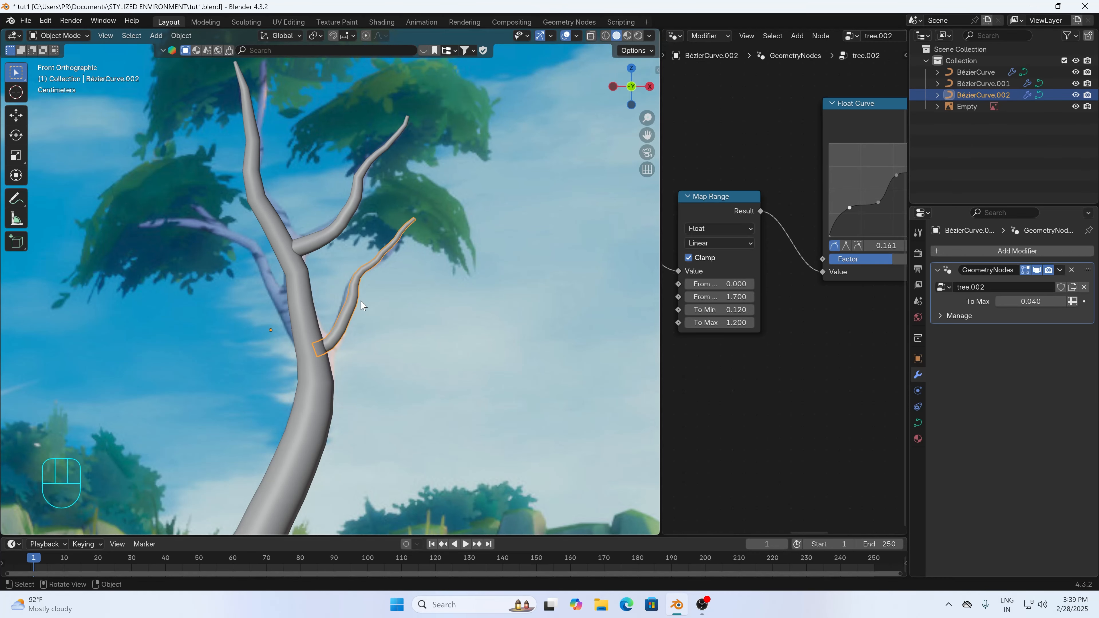
- In Edit Mode, shift the lower branch's control point above the base slightly left onto the painted branch
{"action": "key", "text": "Tab"}
{"action": "left_click", "coordinate": [351, 305]}
{"action": "key", "text": "g"}
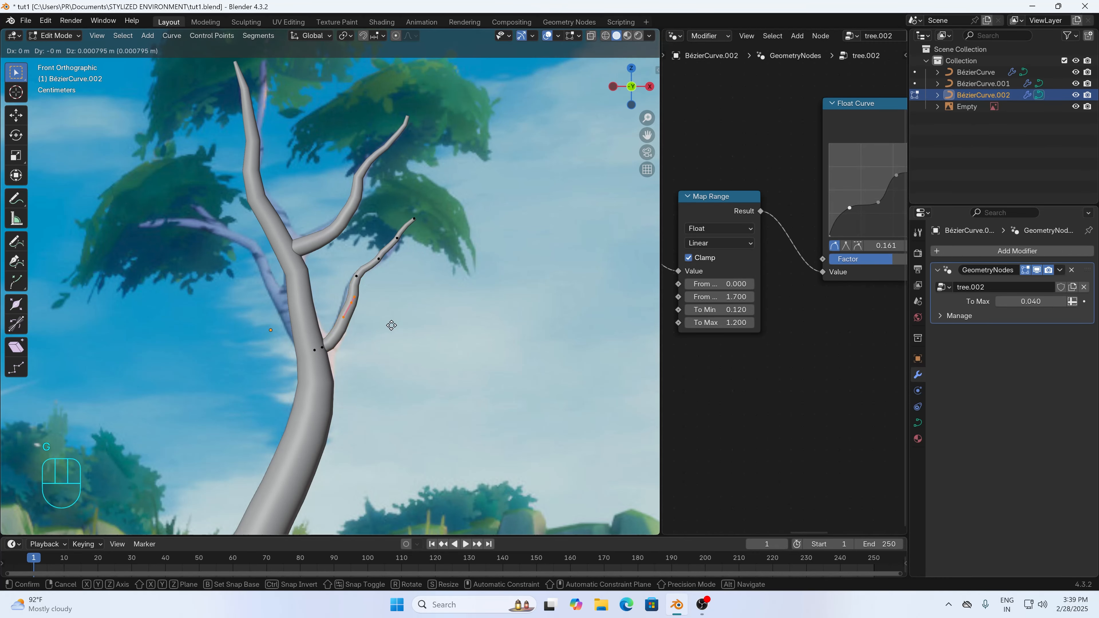
{"action": "left_click", "coordinate": [386, 323]}
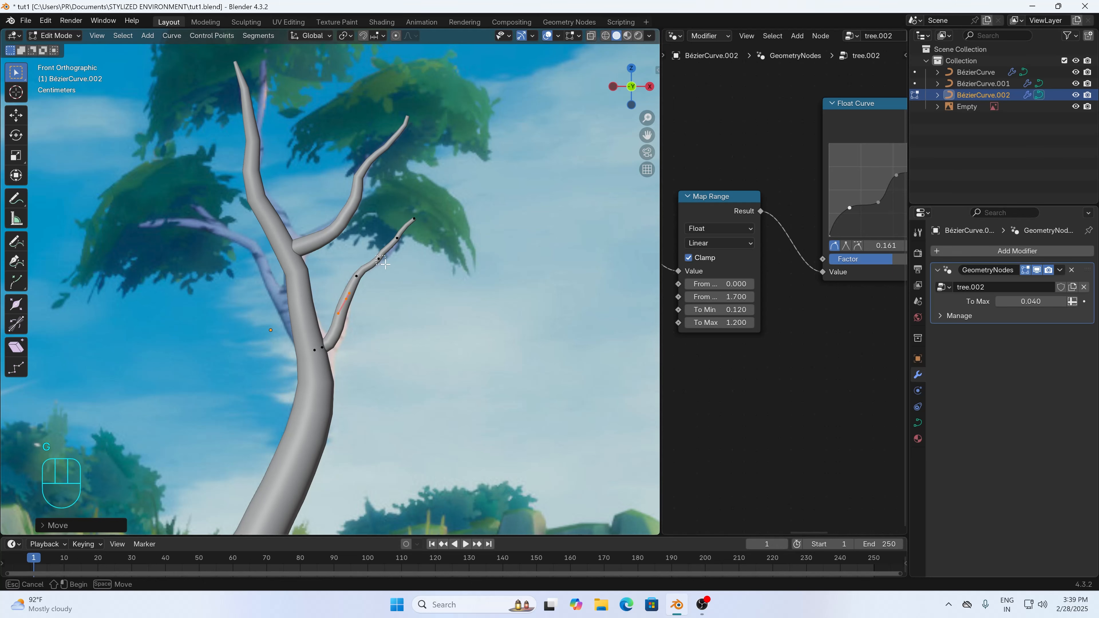
- Fine-tune the lower branch's upper bend and lower the control point just below its tip by about 0.01 m
{"action": "key", "text": "g"}
{"action": "left_click", "coordinate": [391, 239]}
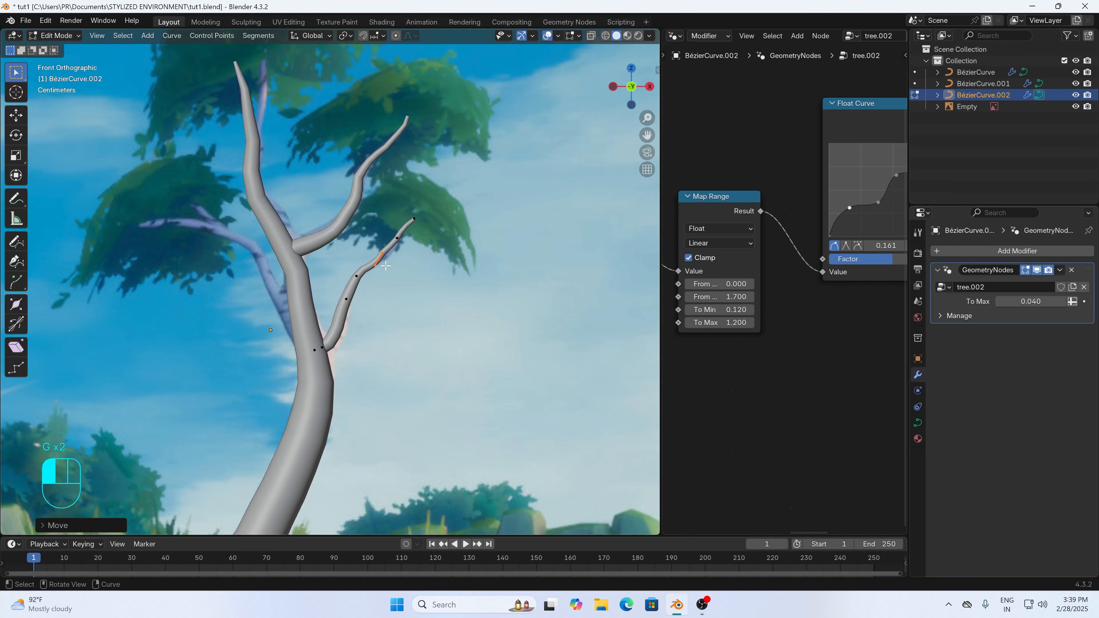
{"action": "key", "text": "g"}
{"action": "left_click", "coordinate": [395, 239]}
{"action": "key", "text": "g"}
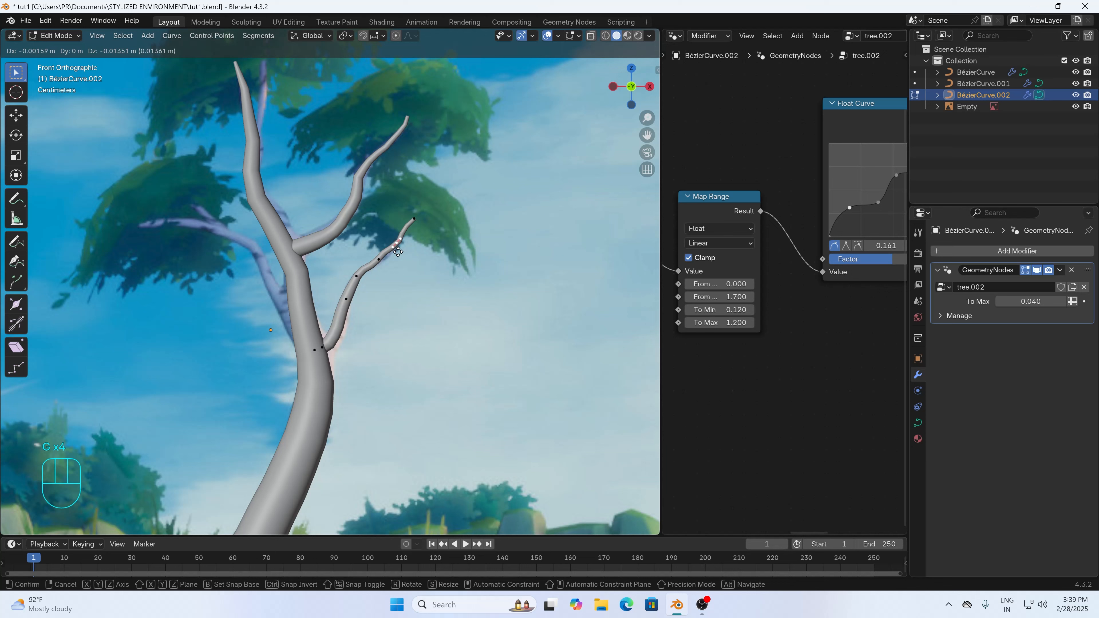
{"action": "left_click", "coordinate": [395, 253]}
- Rotate the lower branch's upper bend control point to smooth the curve, and return to Object Mode
{"action": "left_click", "coordinate": [385, 254]}
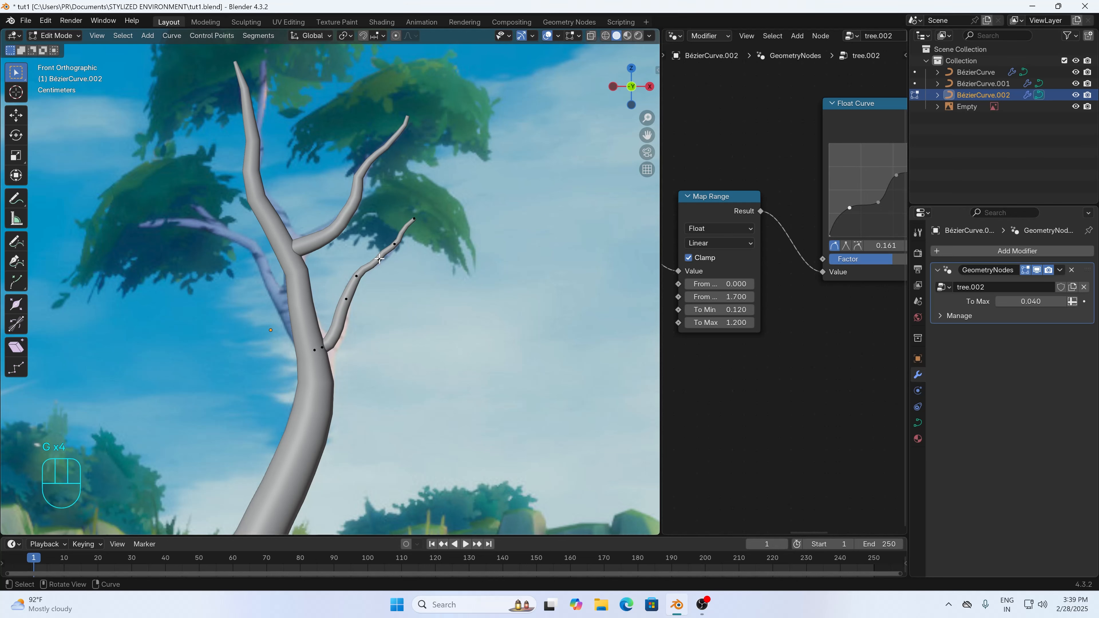
{"action": "left_click", "coordinate": [374, 257]}
{"action": "key", "text": "g"}
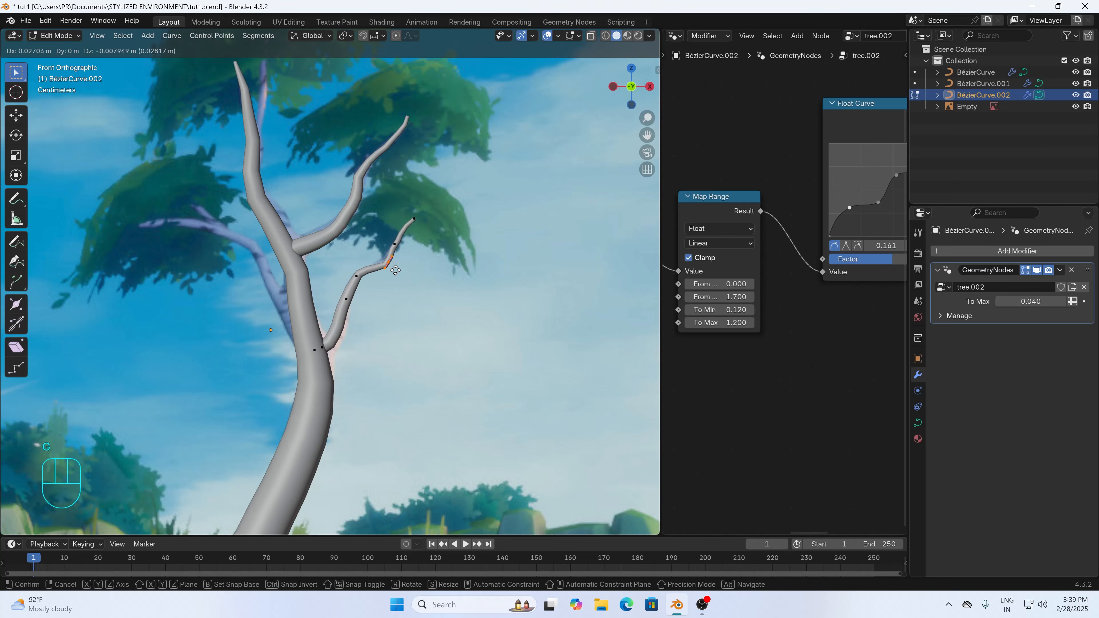
{"action": "right_click", "coordinate": [384, 262]}
{"action": "key", "text": "r"}
{"action": "left_click", "coordinate": [428, 293]}
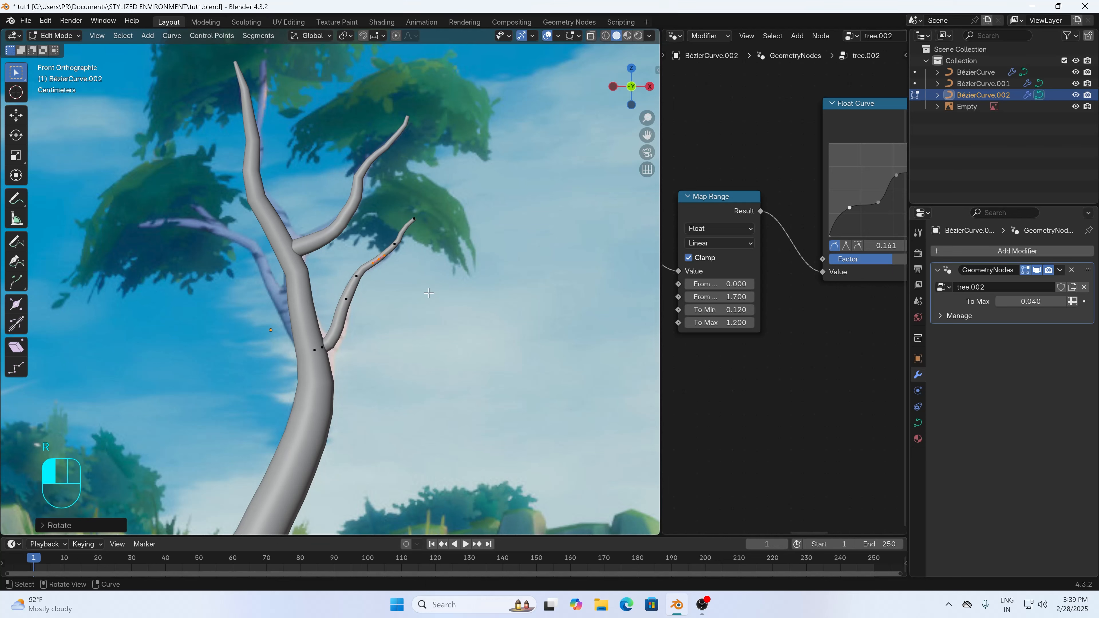
{"action": "scroll", "coordinate": [446, 253], "scroll_direction": "down", "scroll_amount": 1}
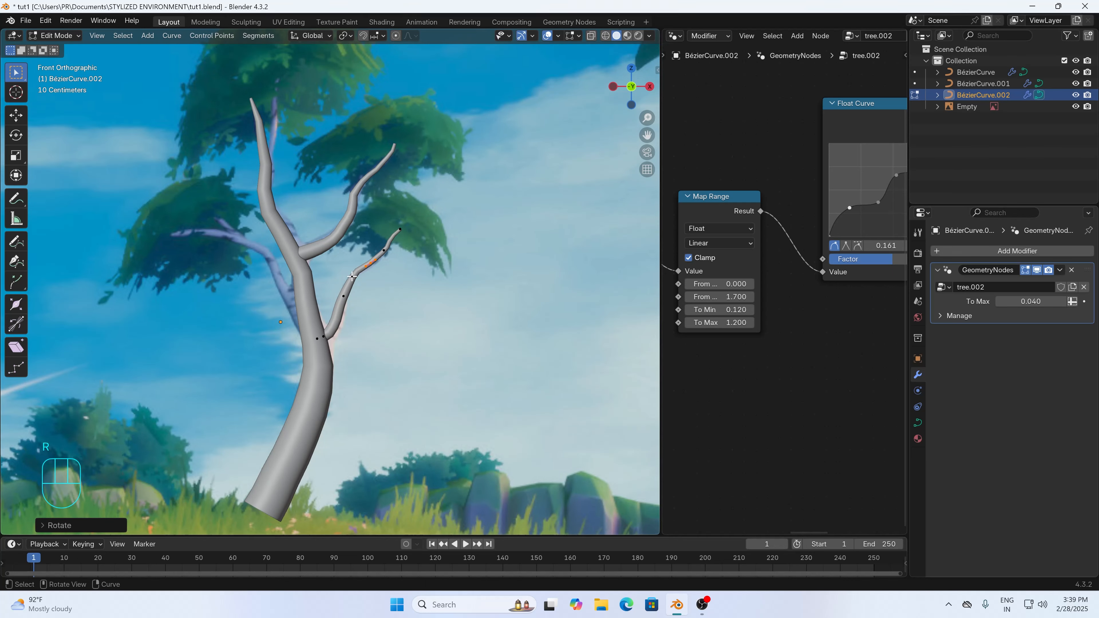
{"action": "key", "text": "Tab"}
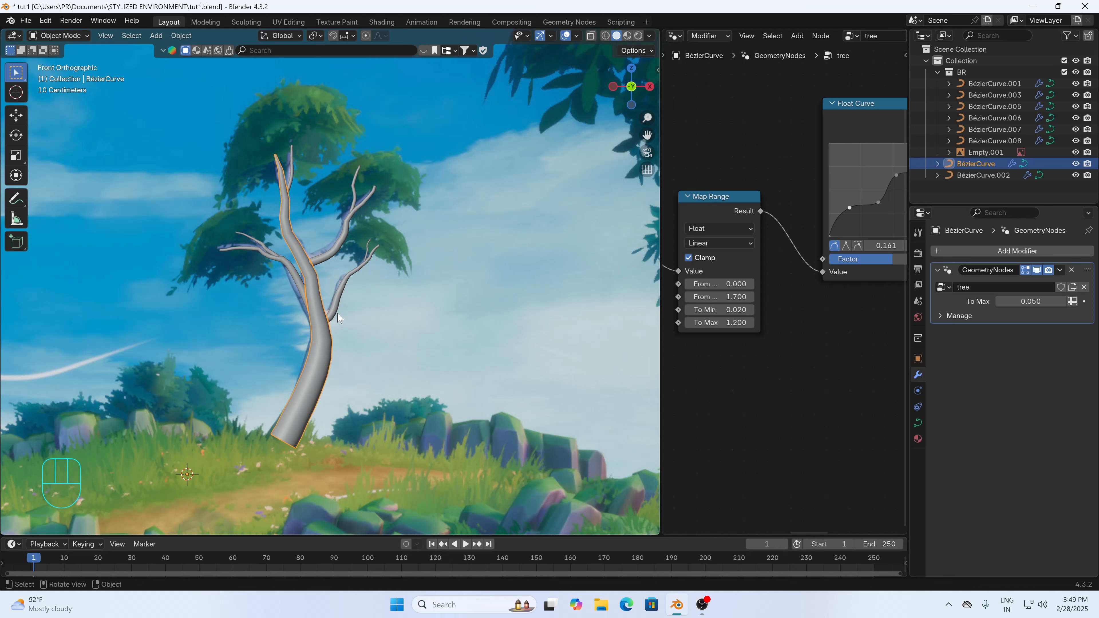
- Shift the reference image aside and back to compare the finished tree with it, and hide the image
{"action": "left_click", "coordinate": [435, 321]}
{"action": "key", "text": "g"}
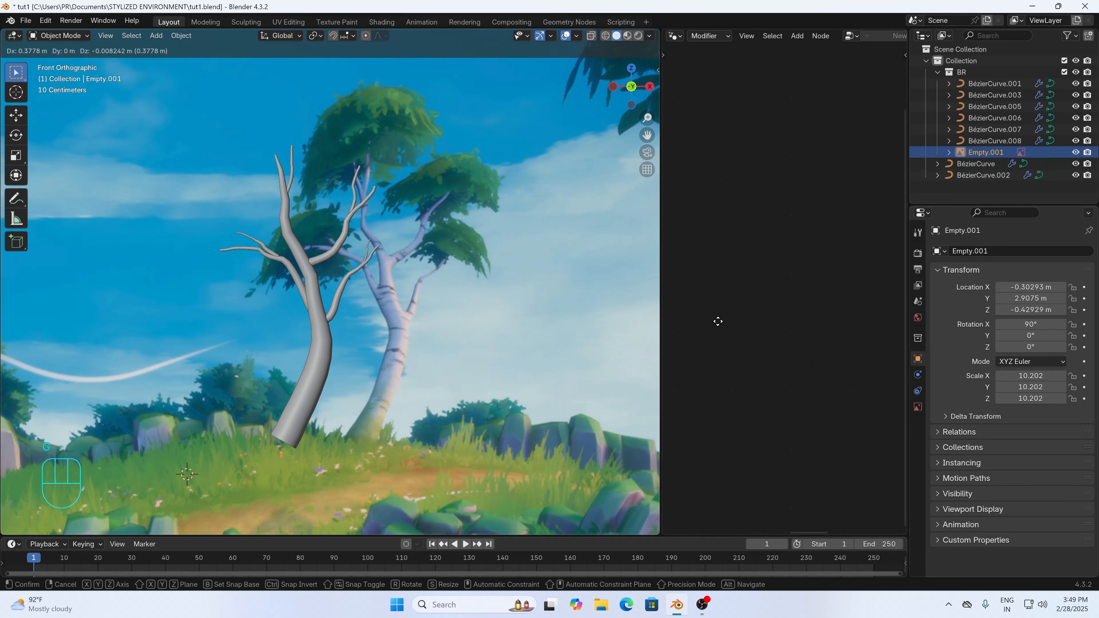
{"action": "left_click", "coordinate": [132, 282]}
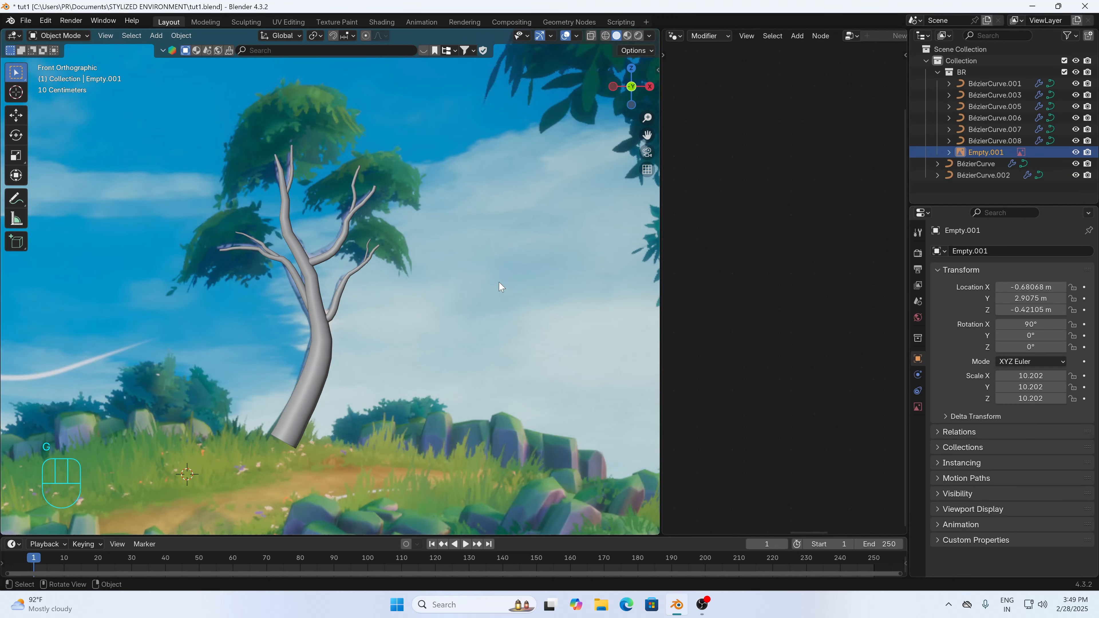
{"action": "key", "text": "h"}
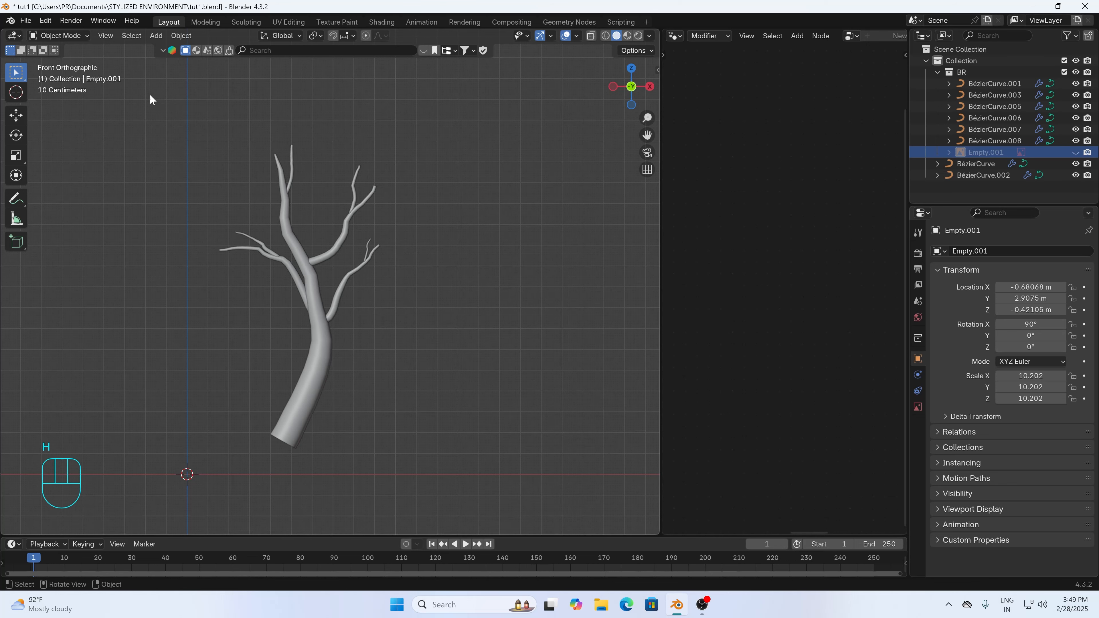
- Try to join all the branch curves with the trunk curve into one object, and undo the join
{"action": "left_click_drag", "start_coordinate": [149, 90], "coordinate": [491, 470]}
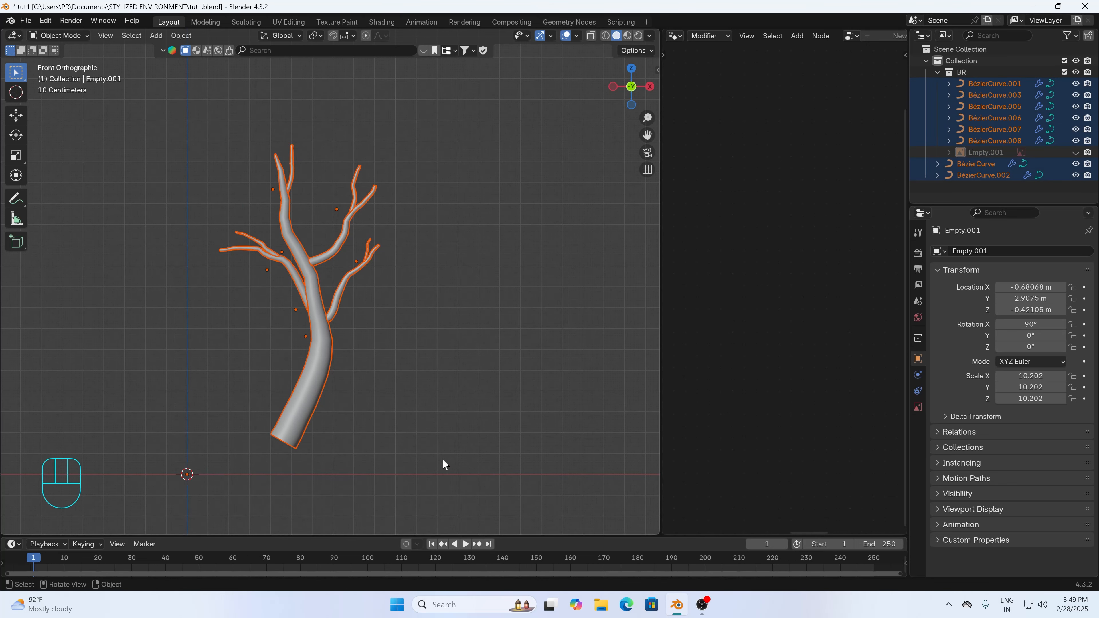
{"action": "left_click", "coordinate": [314, 373], "text": "shift"}
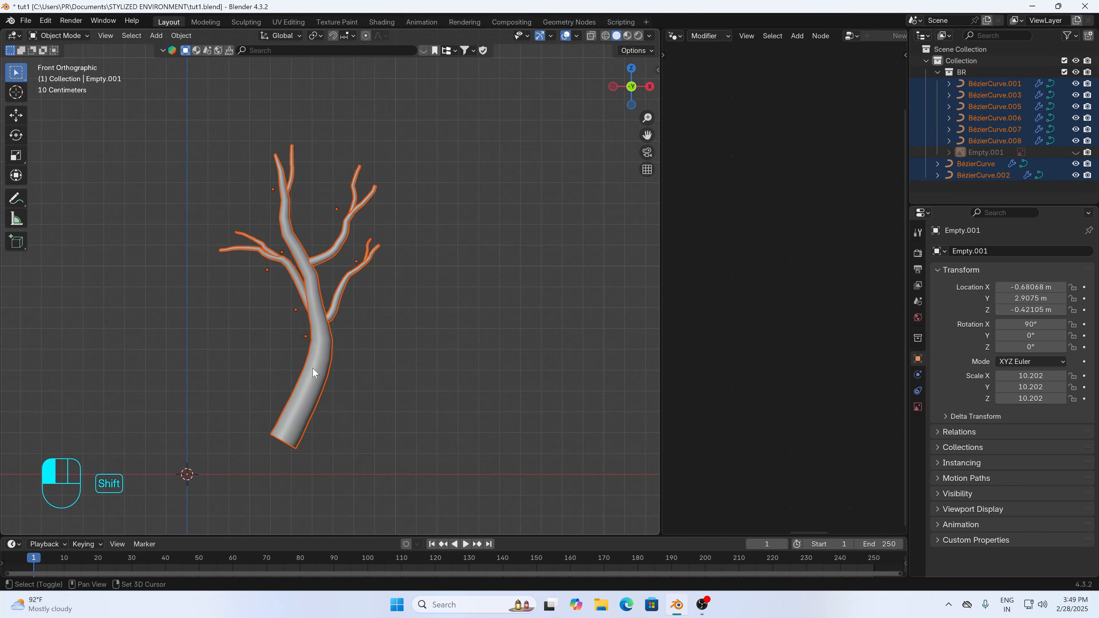
{"action": "left_click", "coordinate": [181, 35]}
{"action": "left_click", "coordinate": [210, 145]}
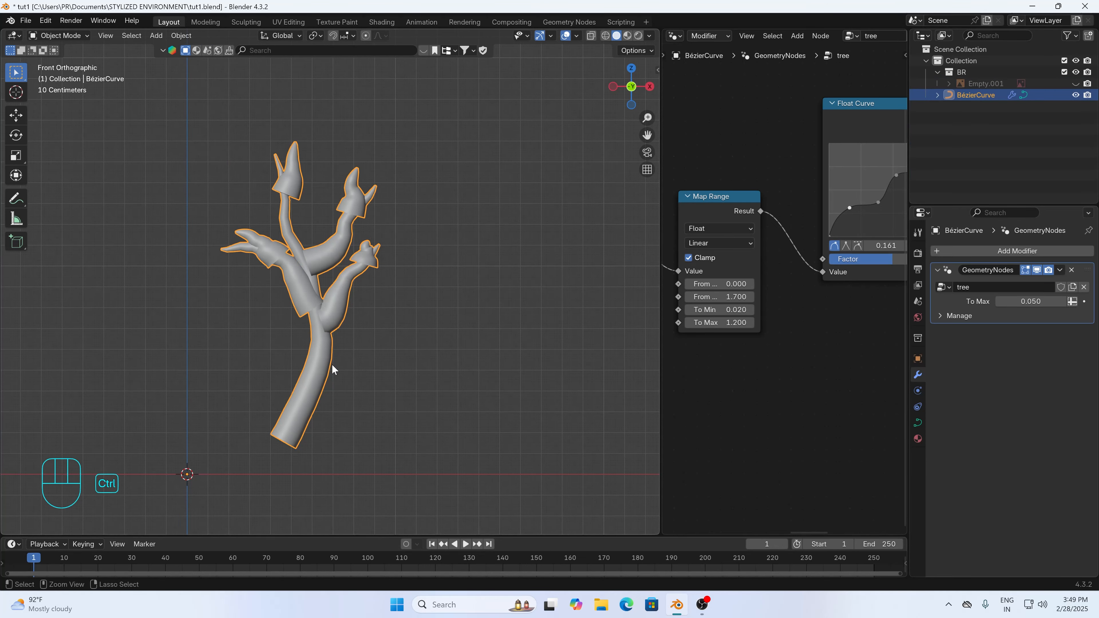
{"action": "key", "text": "ctrl+z"}
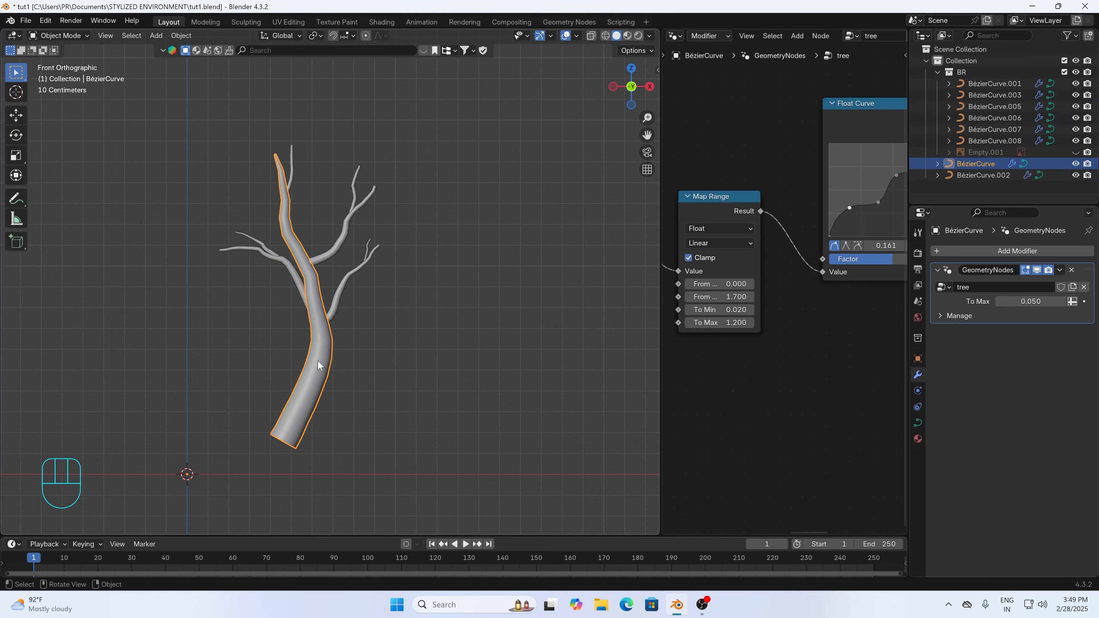
- Select the trunk and all branch curves and convert them to meshes
{"action": "left_click_drag", "start_coordinate": [216, 86], "coordinate": [409, 423]}
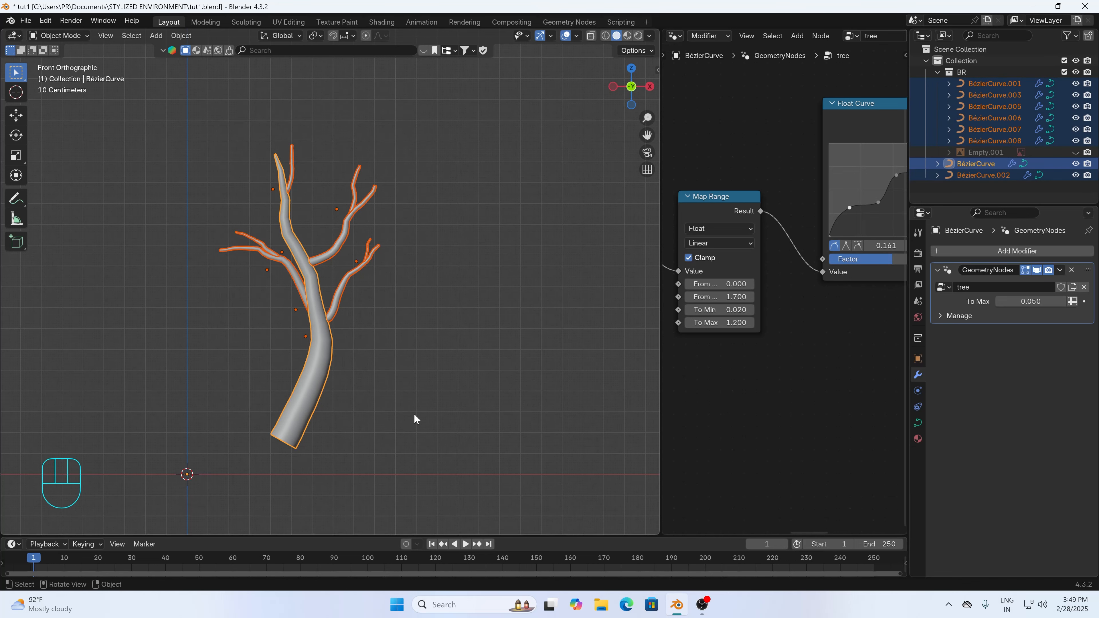
{"action": "left_click_drag", "start_coordinate": [149, 121], "coordinate": [489, 485]}
{"action": "left_click", "coordinate": [180, 37]}
{"action": "mouse_move", "coordinate": [256, 371]}
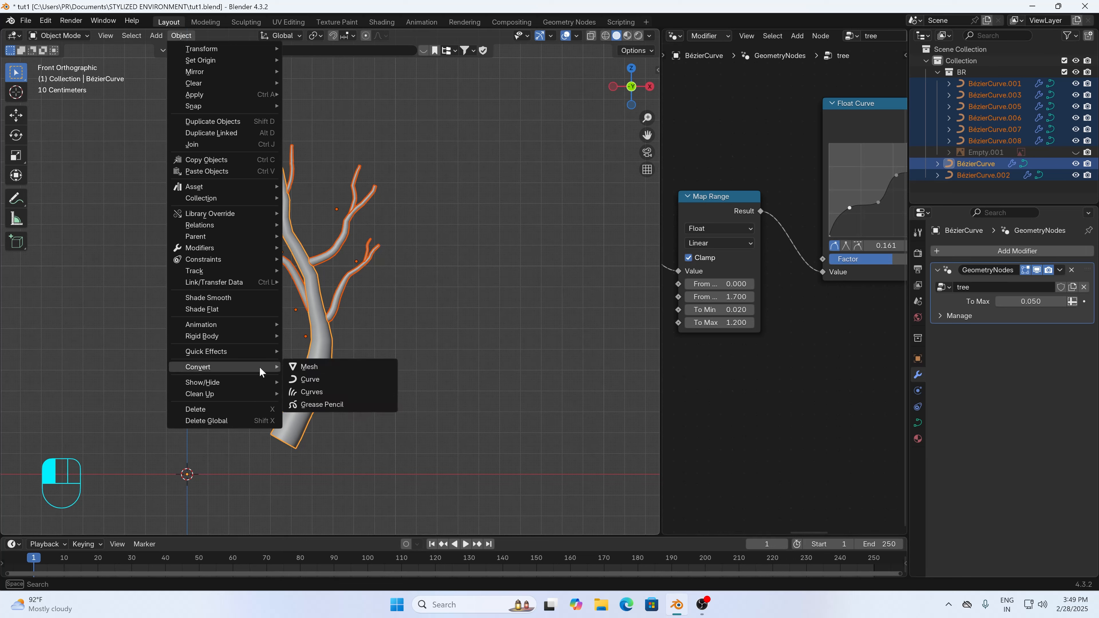
{"action": "key", "text": "alt"}
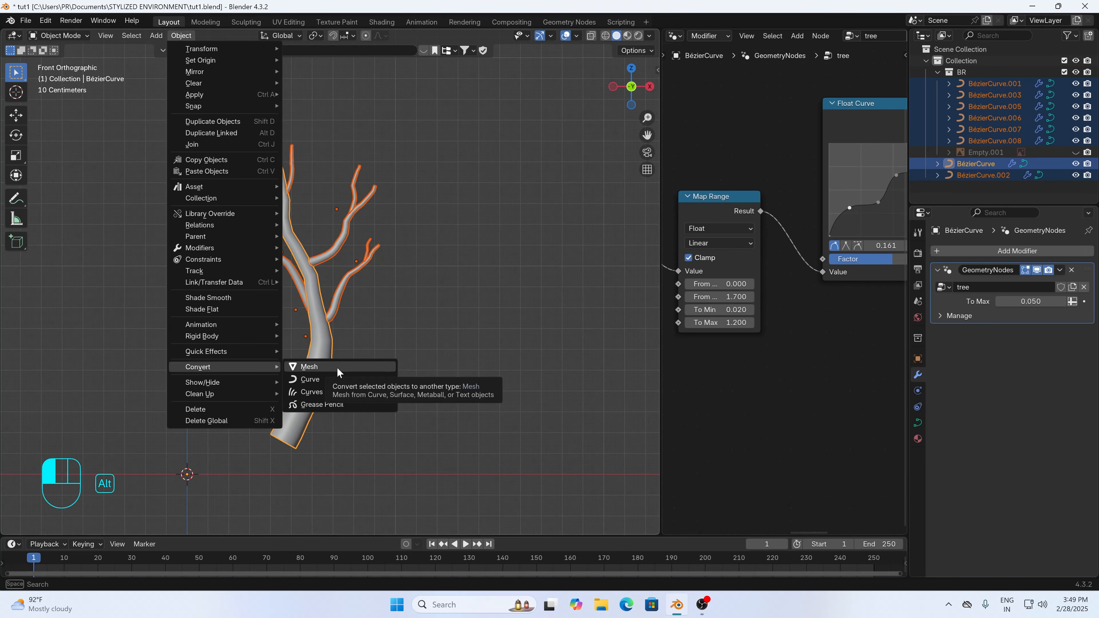
{"action": "left_click", "coordinate": [338, 368]}
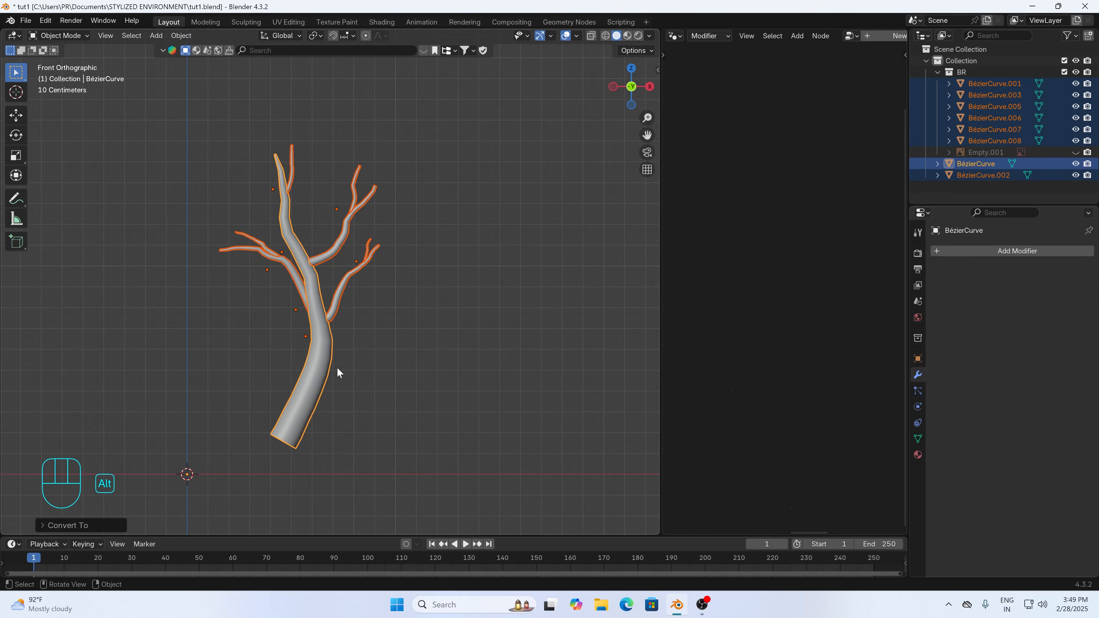
- Inspect the converted branches and trunk individually, checking the lower-right branch's and the trunk's geometry in Edit Mode
{"action": "left_click", "coordinate": [375, 362]}
{"action": "left_click", "coordinate": [318, 303]}
{"action": "left_click", "coordinate": [286, 269]}
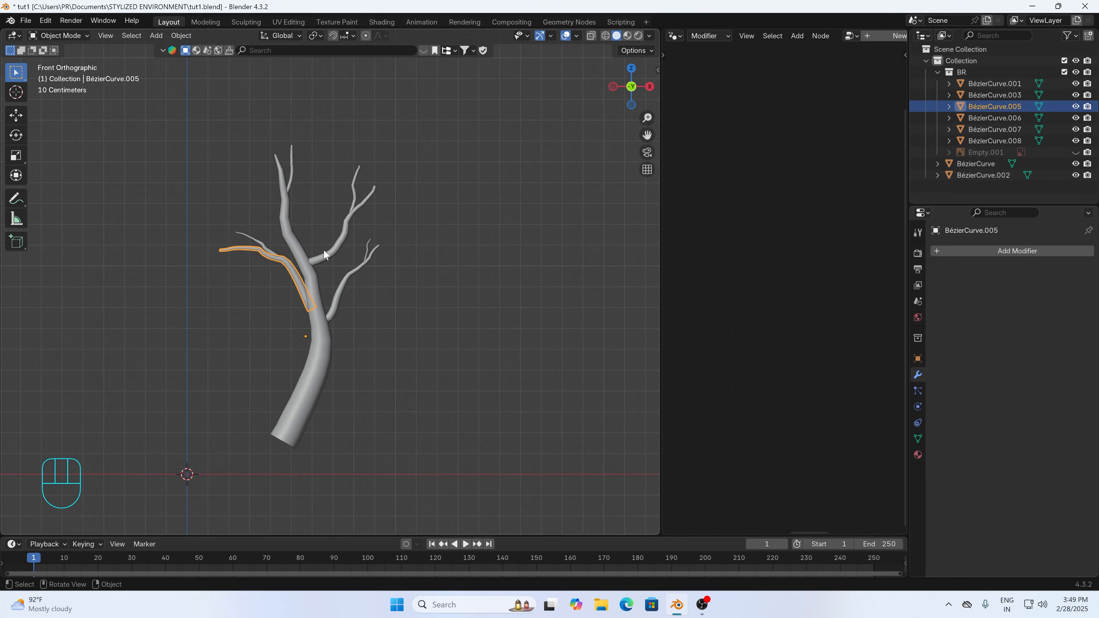
{"action": "left_click", "coordinate": [340, 264]}
{"action": "left_click", "coordinate": [337, 265]}
{"action": "left_click", "coordinate": [346, 277]}
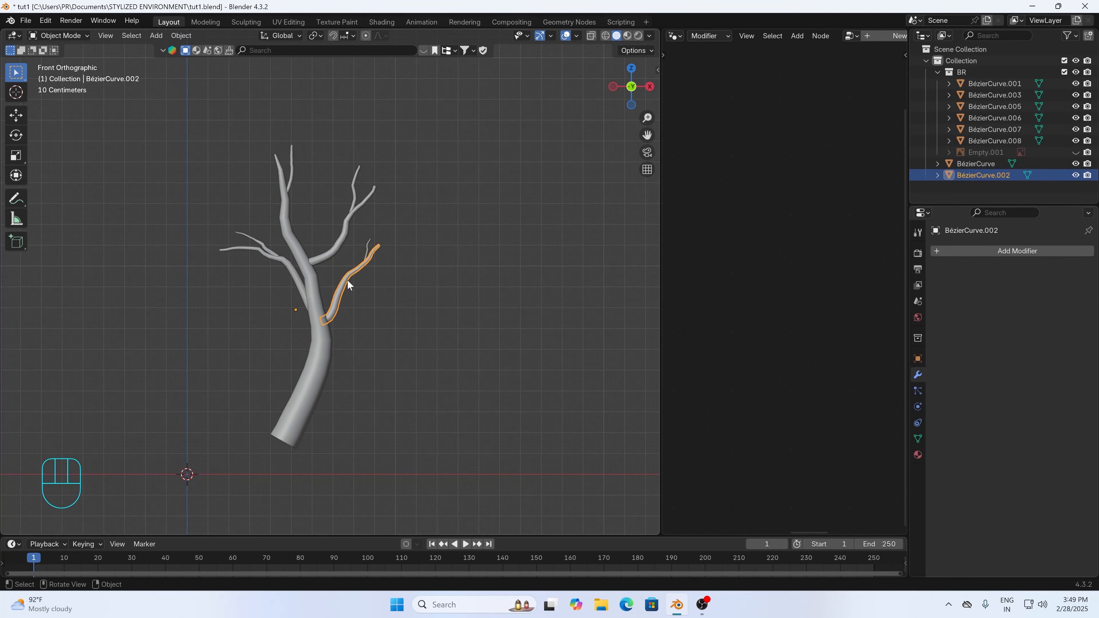
{"action": "key", "text": "Tab"}
{"action": "key", "text": "Tab"}
{"action": "left_click", "coordinate": [327, 336]}
{"action": "key", "text": "Tab"}
{"action": "key", "text": "Tab"}
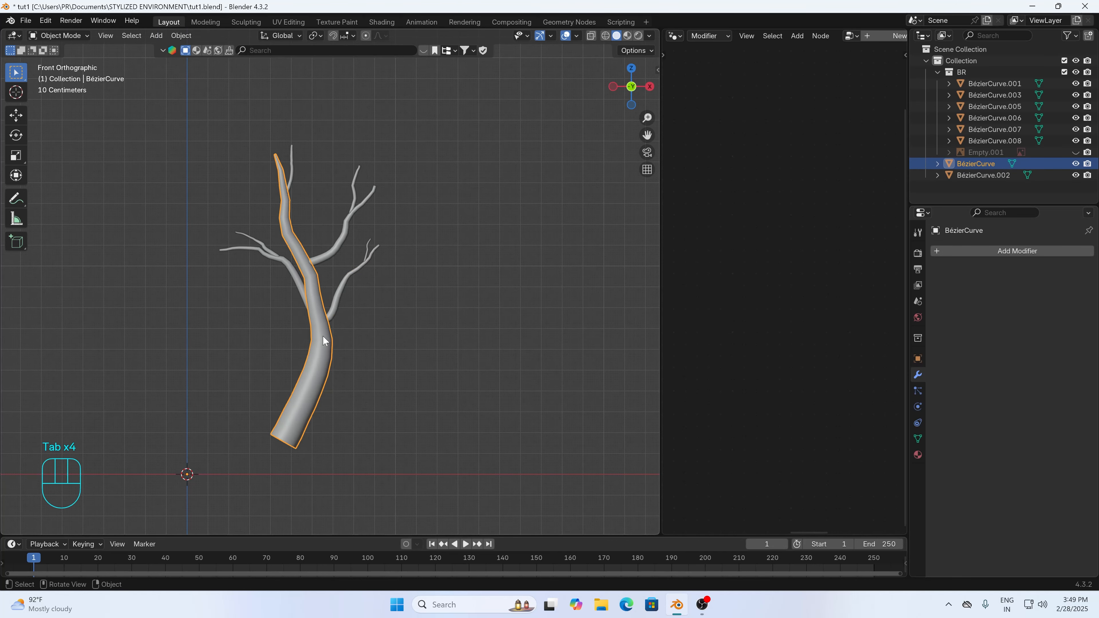
- Join all the branch meshes with the trunk into one object and shift the joined tree slightly up in the front view
{"action": "left_click_drag", "start_coordinate": [191, 98], "coordinate": [400, 442]}
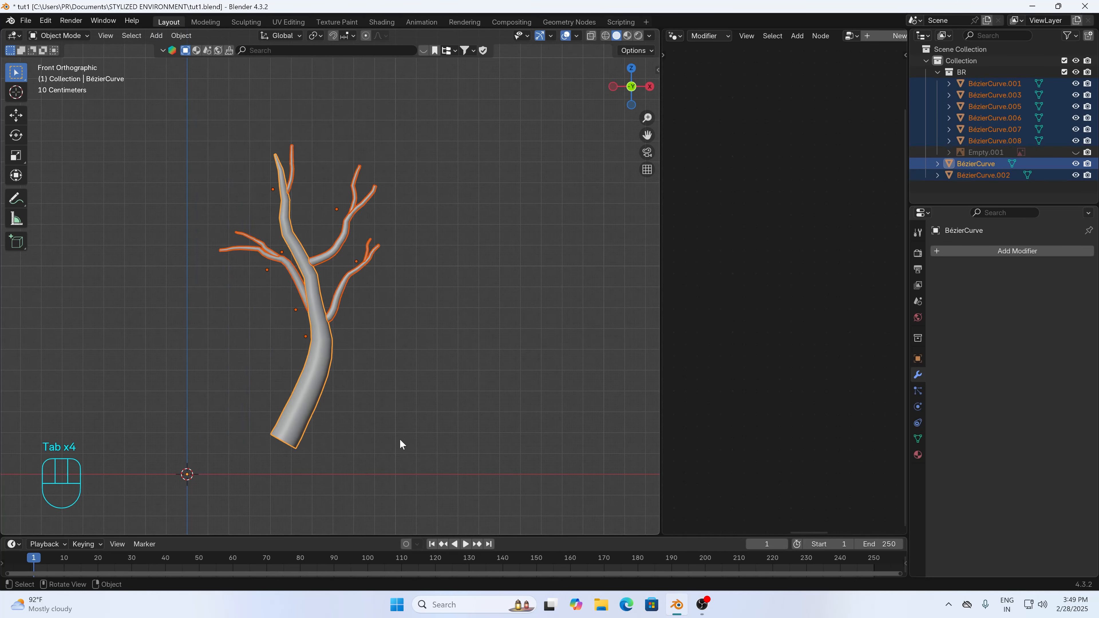
{"action": "left_click", "coordinate": [322, 376], "text": "shift"}
{"action": "left_click", "coordinate": [321, 373], "text": "shift"}
{"action": "left_click", "coordinate": [181, 35]}
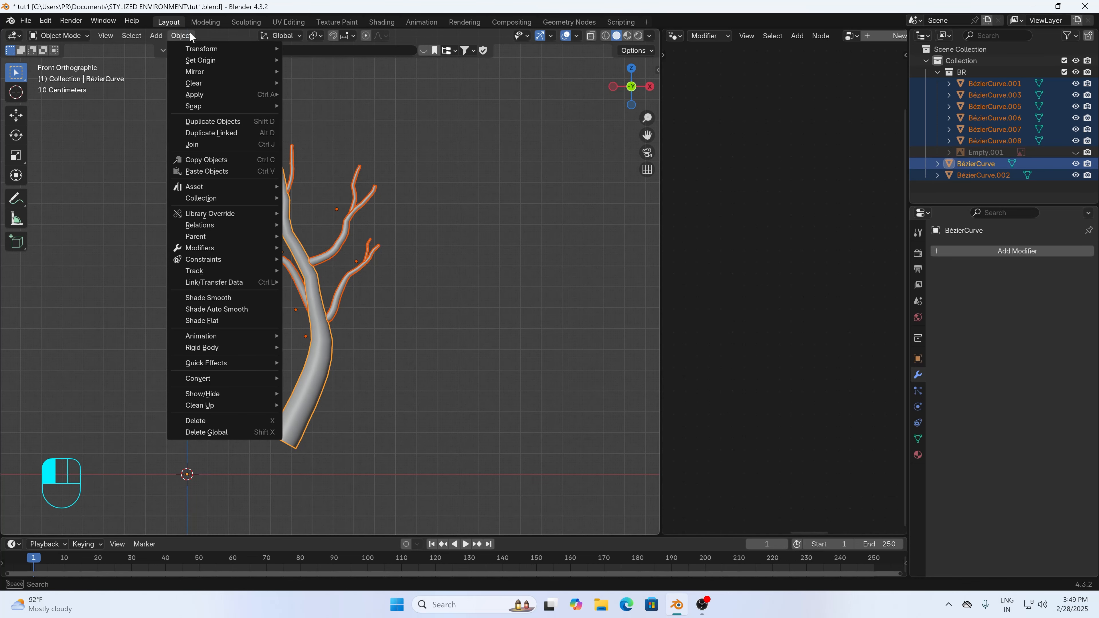
{"action": "left_click", "coordinate": [193, 144]}
{"action": "key", "text": "g"}
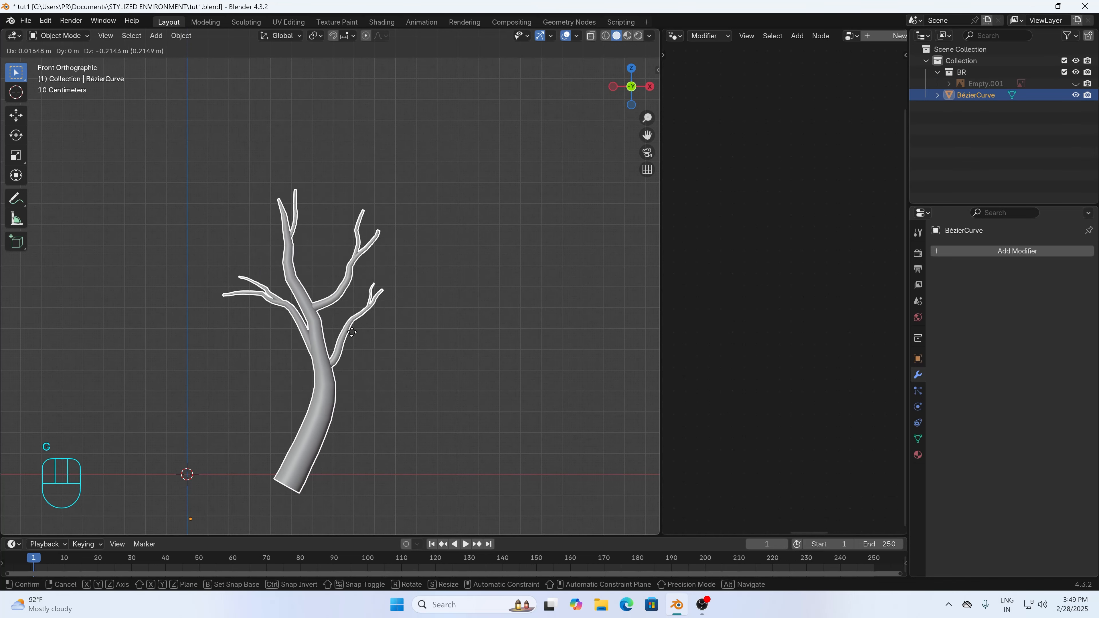
{"action": "left_click", "coordinate": [365, 321]}
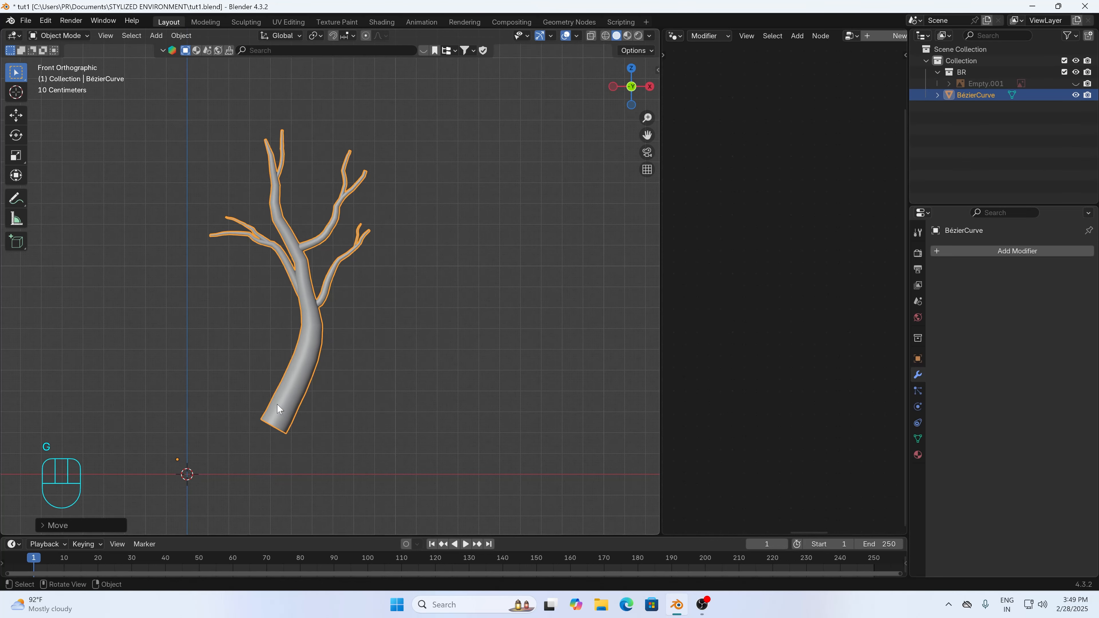
{"action": "key", "text": "shift"}
- Enable proportional editing in Edit Mode and bend the left branch tips backward along Y in the top view with a reduced influence radius
{"action": "middle_click_drag", "start_coordinate": [343, 388], "coordinate": [230, 449]}
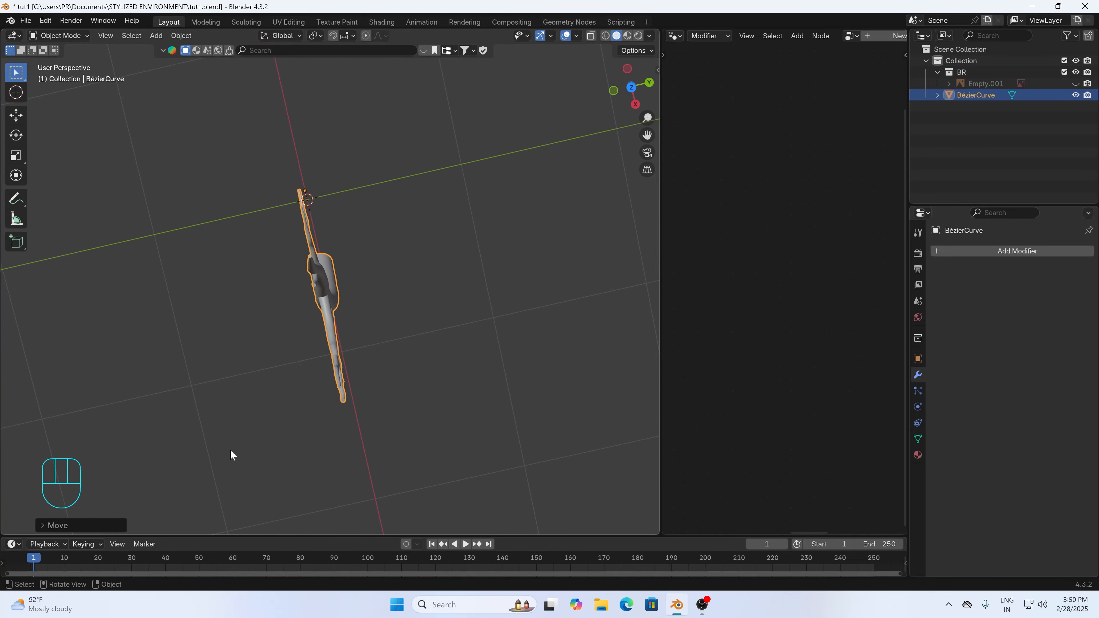
{"action": "key", "text": "Tab"}
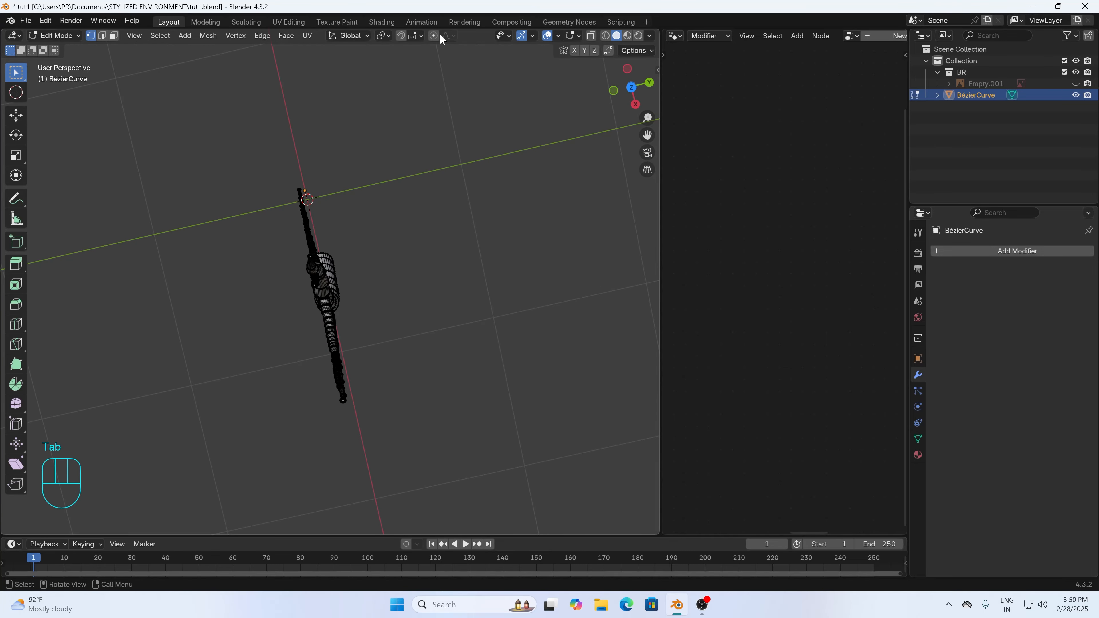
{"action": "left_click_drag", "start_coordinate": [275, 168], "coordinate": [329, 233]}
{"action": "key", "text": "KP_7"}
{"action": "key", "text": "g"}
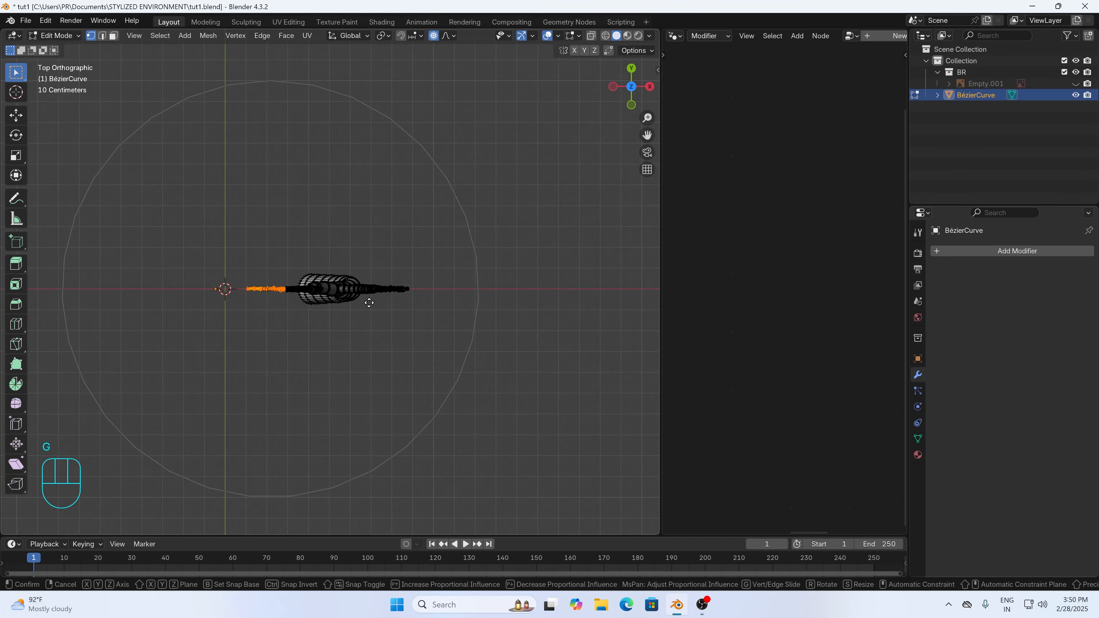
{"action": "scroll", "coordinate": [369, 298], "scroll_direction": "up", "scroll_amount": 3}
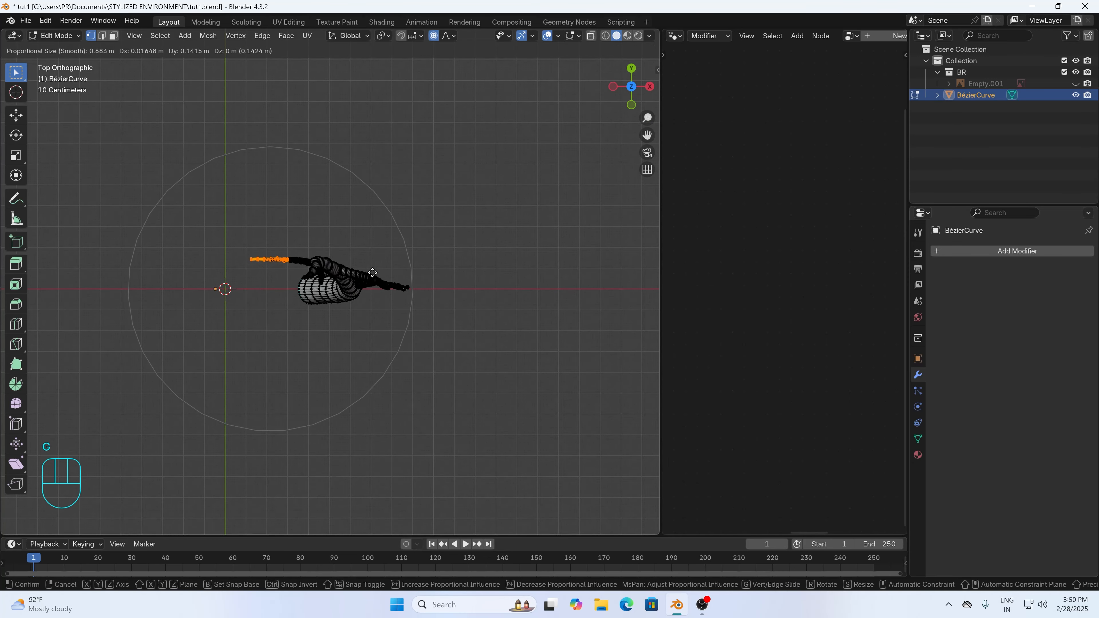
{"action": "left_click", "coordinate": [372, 269]}
- Move the rightmost branch tips slightly toward the front in the top view with proportional editing
{"action": "left_click_drag", "start_coordinate": [398, 277], "coordinate": [413, 297]}
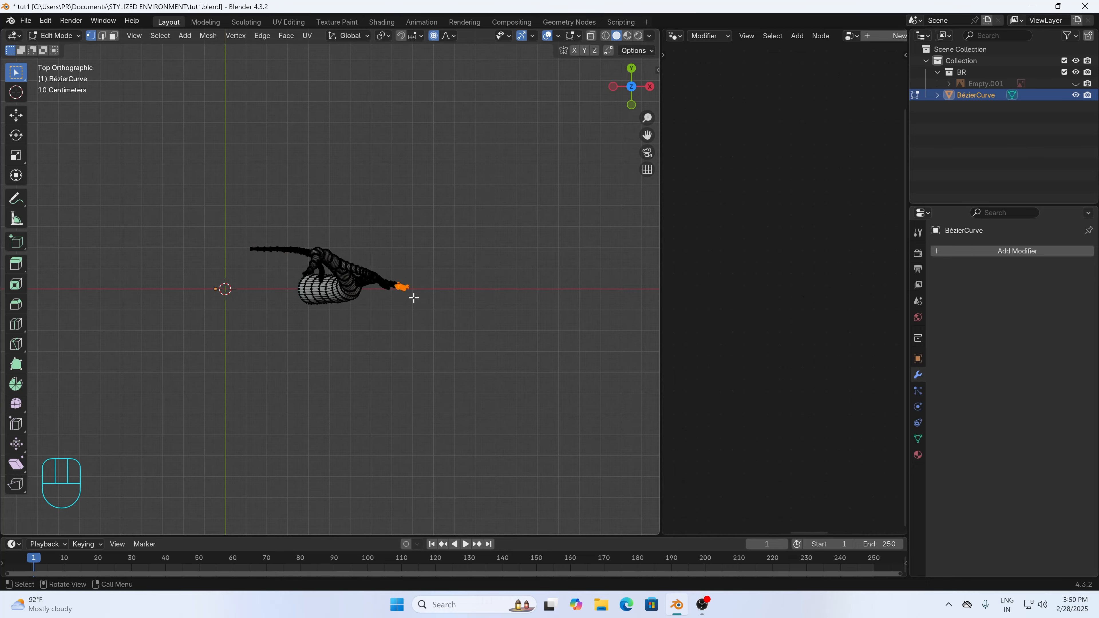
{"action": "key", "text": "g"}
{"action": "left_click", "coordinate": [410, 302]}
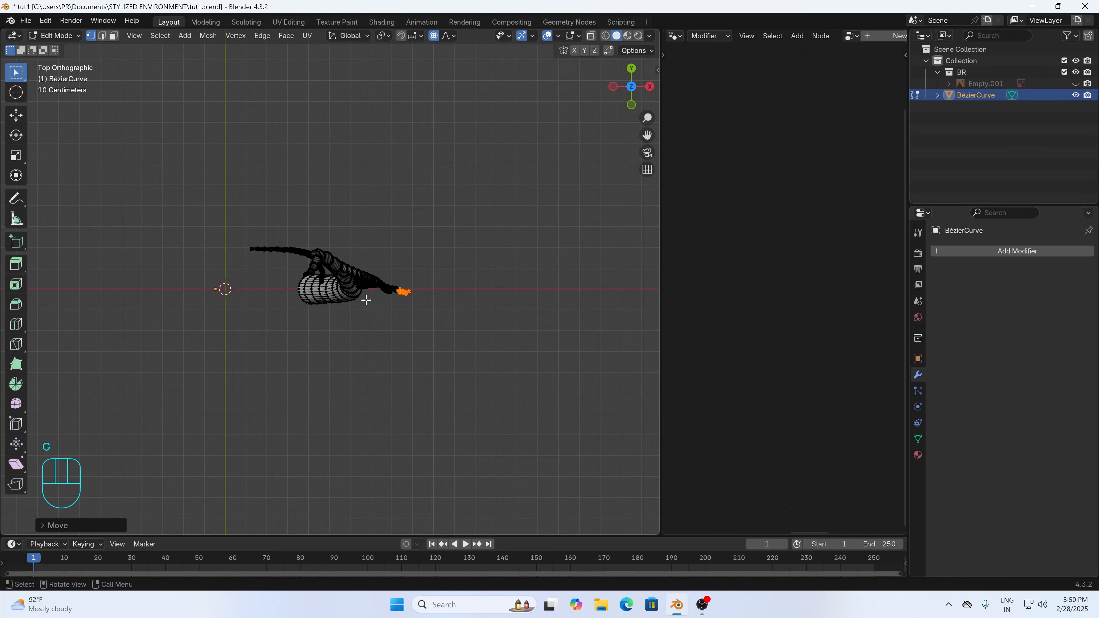
- Bend the topmost branch tips backward along Y with proportional editing
{"action": "middle_click_drag", "start_coordinate": [366, 300], "coordinate": [263, 98]}
{"action": "left_click_drag", "start_coordinate": [265, 99], "coordinate": [344, 140]}
{"action": "middle_click_drag", "start_coordinate": [343, 140], "coordinate": [380, 141]}
{"action": "key", "text": "g"}
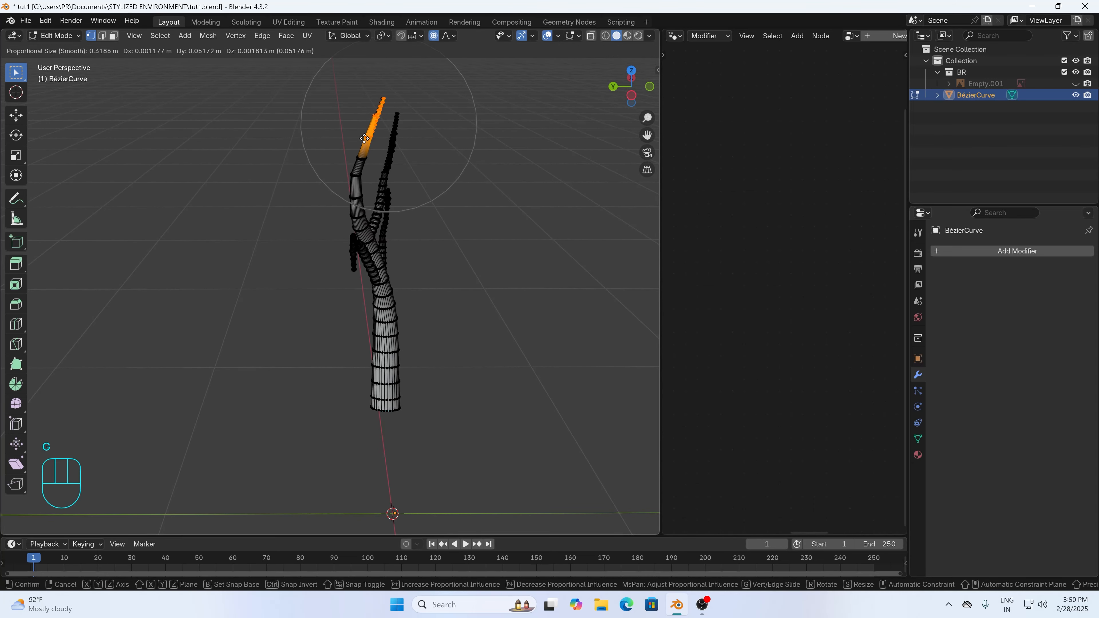
{"action": "left_click", "coordinate": [352, 139]}
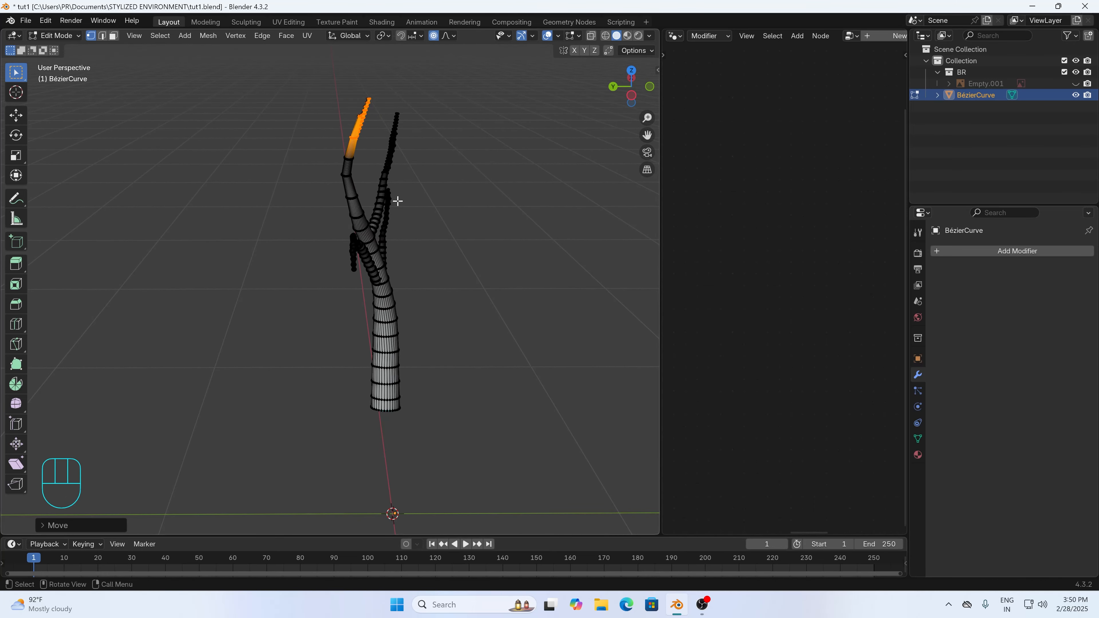
- Select the tips of the lower-right branch and bend them toward the front with smooth proportional falloff
{"action": "mouse_move", "coordinate": [397, 201]}
{"action": "middle_mouse_down"}
{"action": "mouse_move", "coordinate": [417, 197]}
{"action": "mouse_move", "coordinate": [385, 191]}
{"action": "middle_mouse_up"}
{"action": "left_click_drag", "start_coordinate": [385, 189], "coordinate": [400, 210]}
{"action": "middle_click_drag", "start_coordinate": [400, 210], "coordinate": [216, 214]}
{"action": "key", "text": "g"}
{"action": "right_click", "coordinate": [412, 204]}
{"action": "left_click", "coordinate": [451, 35]}
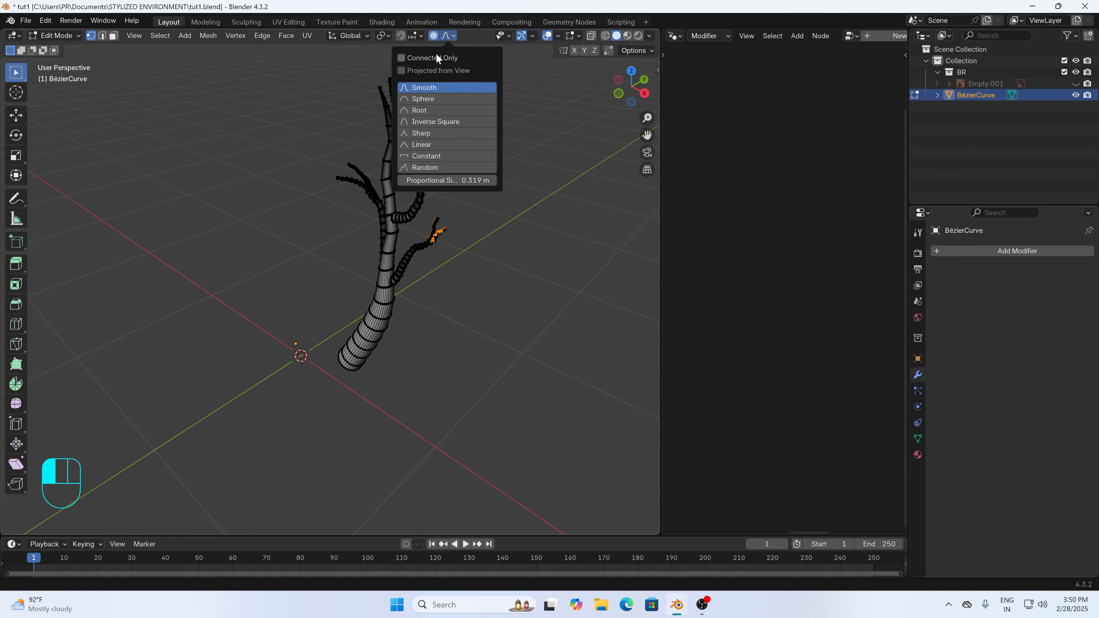
{"action": "middle_click_drag", "start_coordinate": [481, 260], "coordinate": [458, 255]}
{"action": "key", "text": "g"}
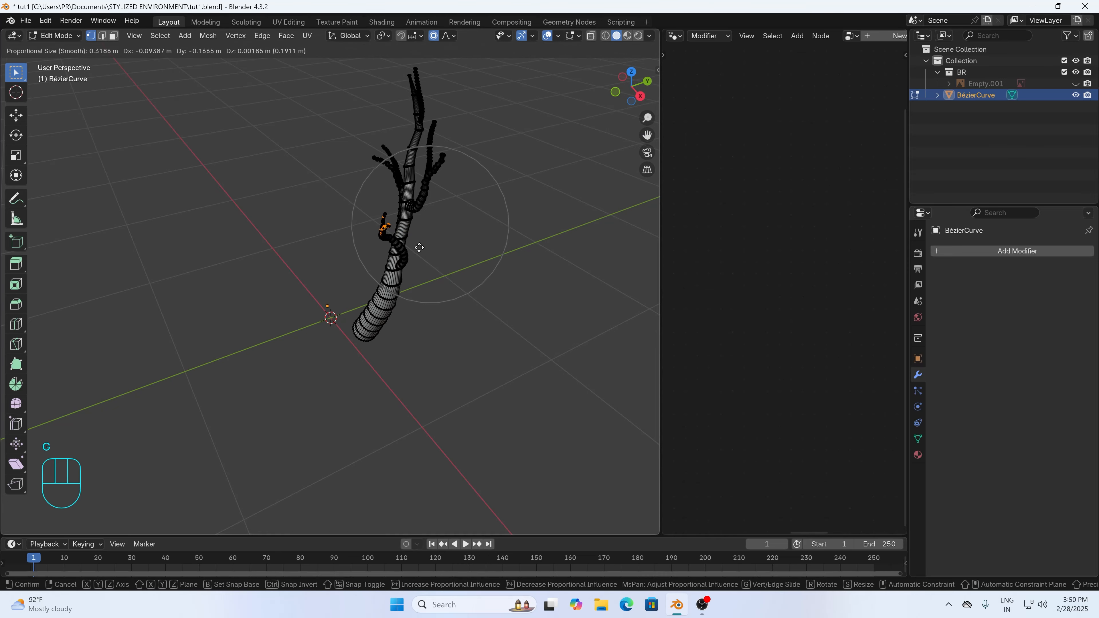
{"action": "left_click", "coordinate": [434, 246]}
- Select the tips of the upper-right branch and reposition them in depth with proportional editing
{"action": "middle_click_drag", "start_coordinate": [459, 228], "coordinate": [507, 198]}
{"action": "left_click_drag", "start_coordinate": [438, 109], "coordinate": [480, 176]}
{"action": "mouse_move", "coordinate": [478, 174]}
{"action": "middle_mouse_down"}
{"action": "mouse_move", "coordinate": [437, 161]}
{"action": "mouse_move", "coordinate": [465, 160]}
{"action": "middle_mouse_up"}
{"action": "key", "text": "g"}
{"action": "left_click", "coordinate": [452, 159]}
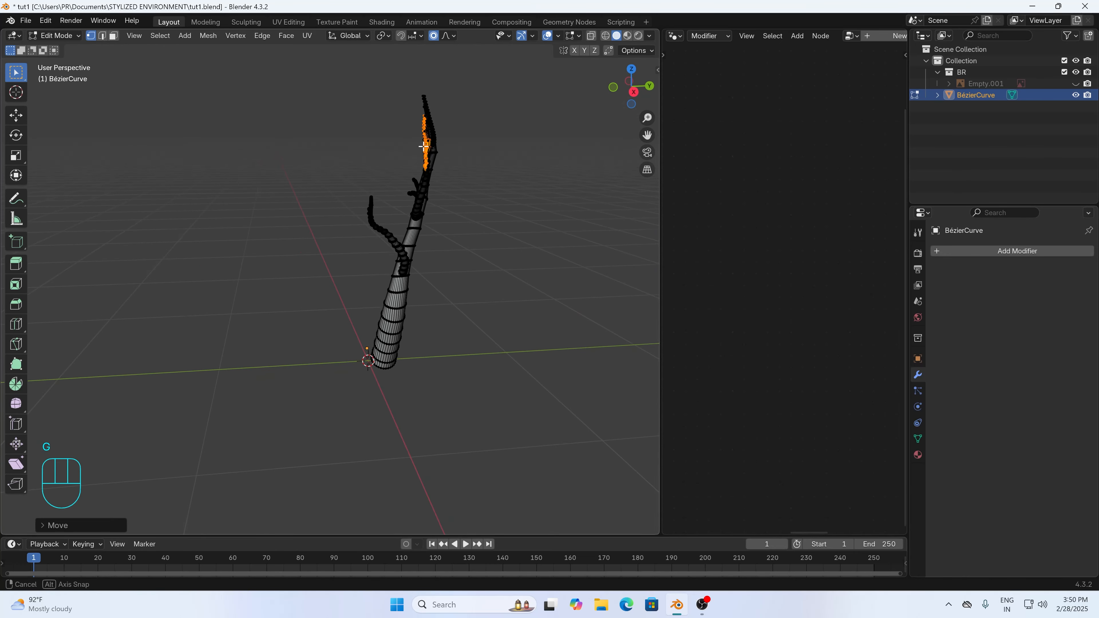
{"action": "key", "text": "g"}
{"action": "left_click", "coordinate": [480, 160]}
- Rotate the upper-right branch tips outward, shift them farther back from the trunk, and fine-tune their angle
{"action": "key", "text": "r"}
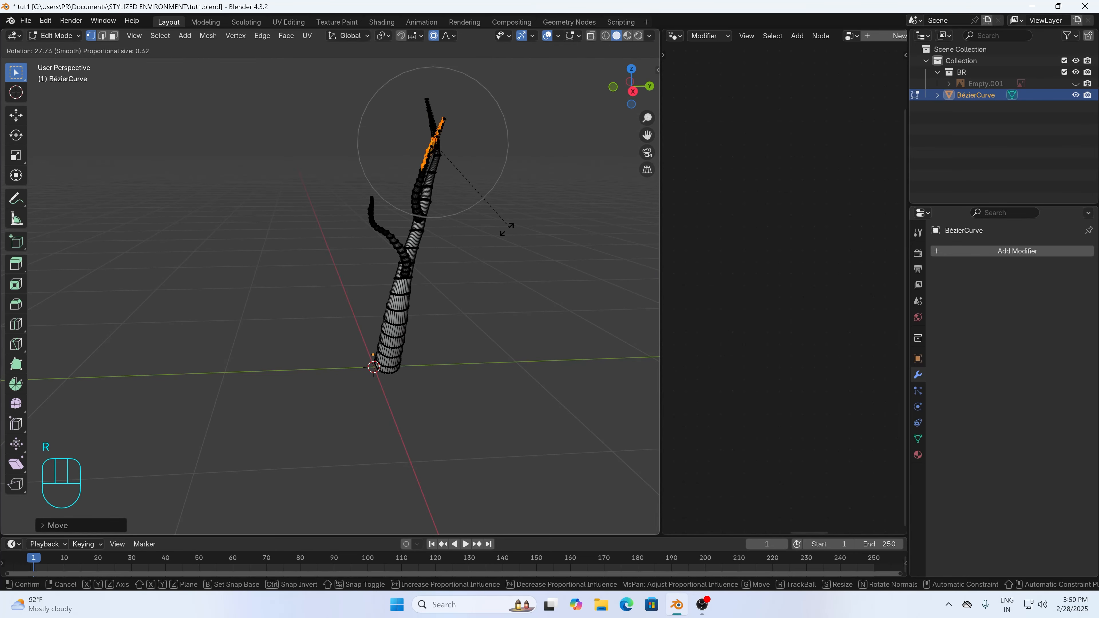
{"action": "left_click", "coordinate": [493, 232]}
{"action": "key", "text": "g"}
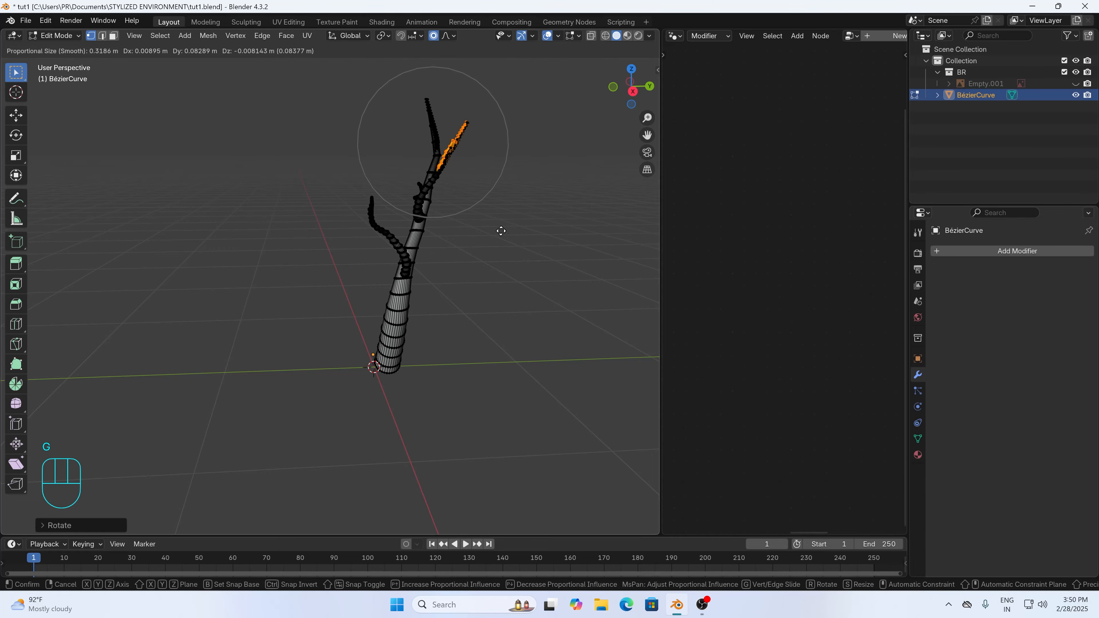
{"action": "left_click", "coordinate": [501, 231]}
{"action": "key", "text": "r"}
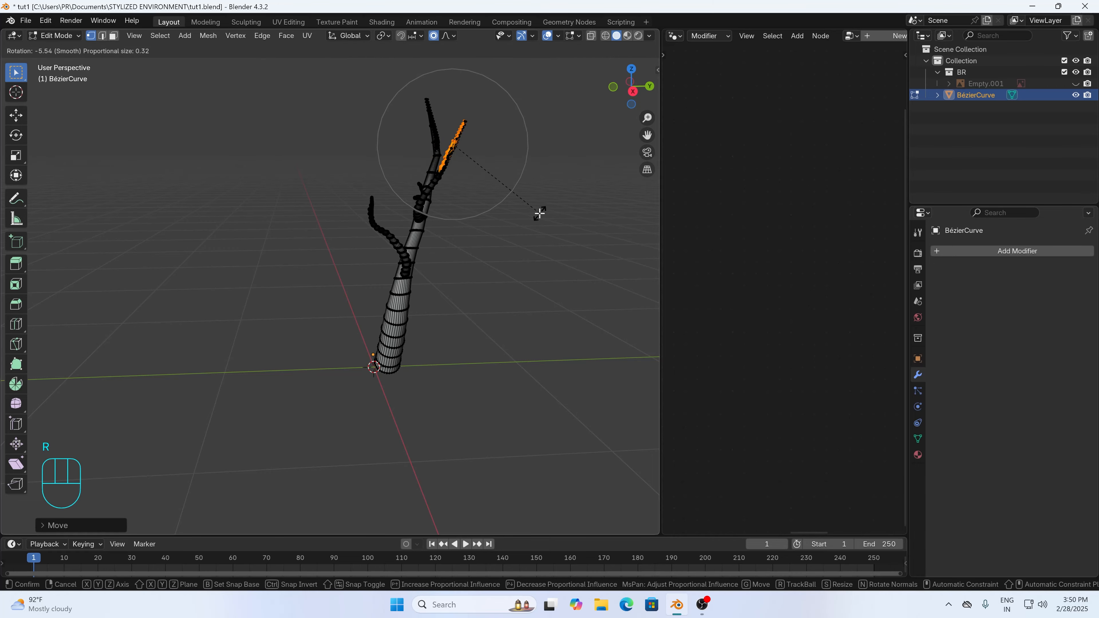
{"action": "left_click", "coordinate": [538, 210]}
- Move the left branch tips farther back from the trunk and rotate them slightly with proportional editing
{"action": "middle_click_drag", "start_coordinate": [471, 147], "coordinate": [439, 240]}
{"action": "left_click_drag", "start_coordinate": [377, 244], "coordinate": [413, 286]}
{"action": "middle_click_drag", "start_coordinate": [413, 285], "coordinate": [464, 254]}
{"action": "key", "text": "g"}
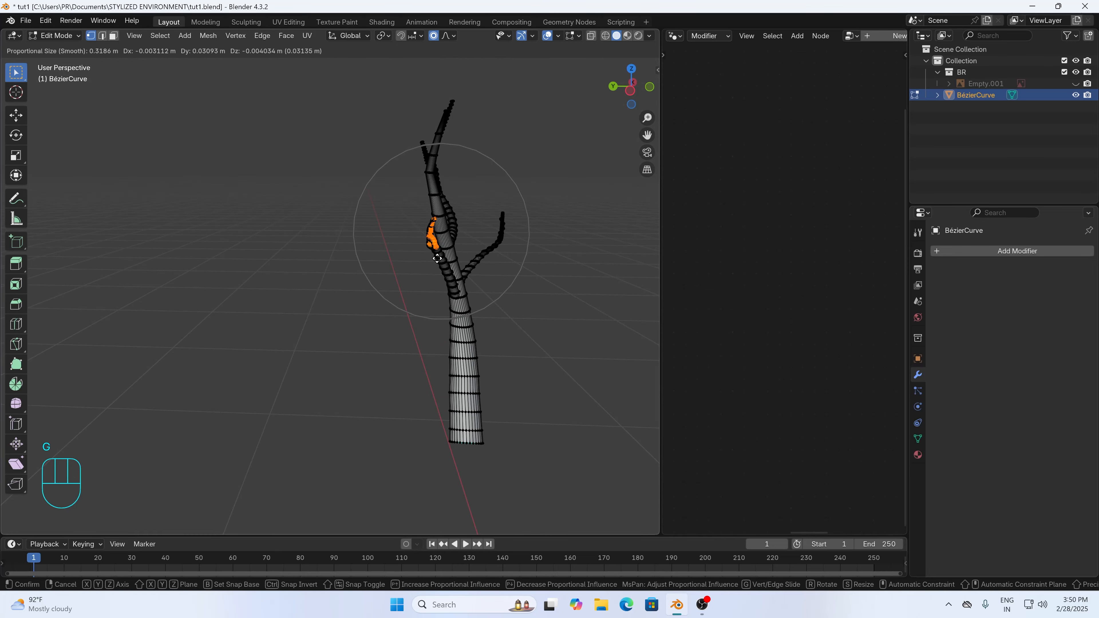
{"action": "left_click", "coordinate": [437, 259]}
{"action": "key", "text": "r"}
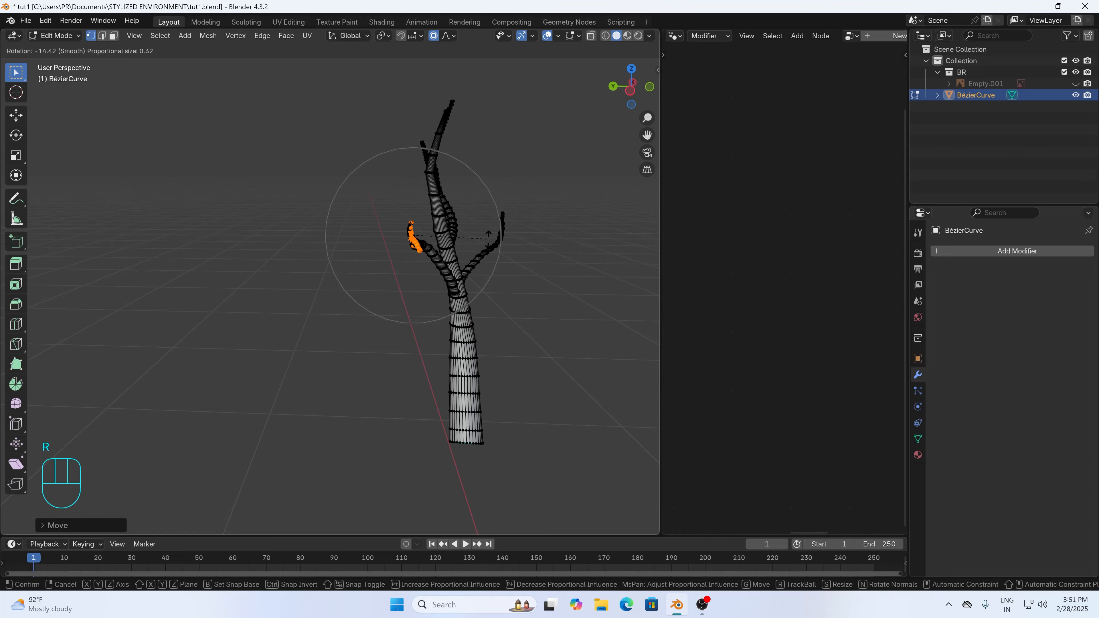
{"action": "left_click", "coordinate": [487, 233]}
- Return to Object Mode and rotate the whole tree about the global Z axis to open up its silhouette in the front view
{"action": "middle_click_drag", "start_coordinate": [460, 230], "coordinate": [361, 236]}
{"action": "key", "text": "KP_1"}
{"action": "middle_click_drag", "start_coordinate": [486, 269], "coordinate": [469, 262]}
{"action": "key", "text": "KP_1"}
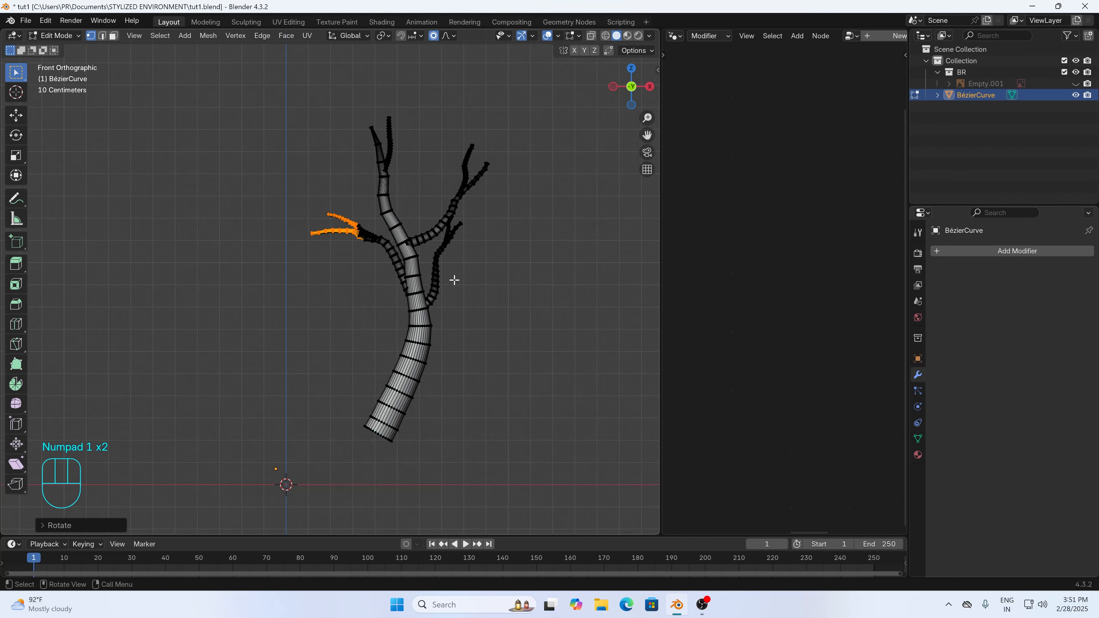
{"action": "key", "text": "Tab"}
{"action": "key", "text": "r"}
{"action": "key", "text": "z"}
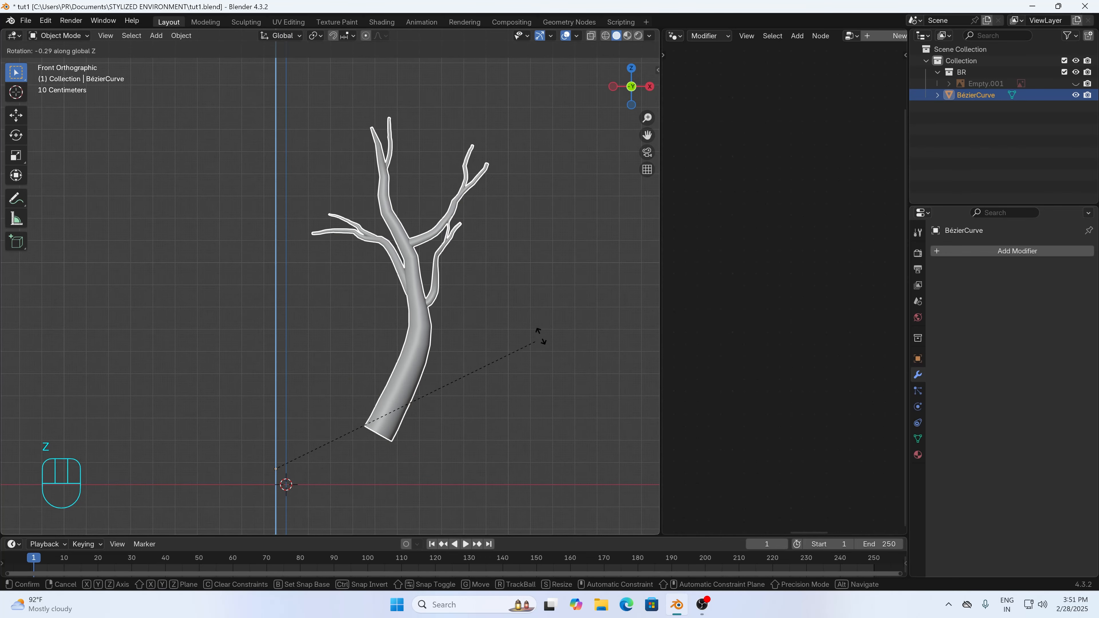
{"action": "left_click", "coordinate": [425, 486]}
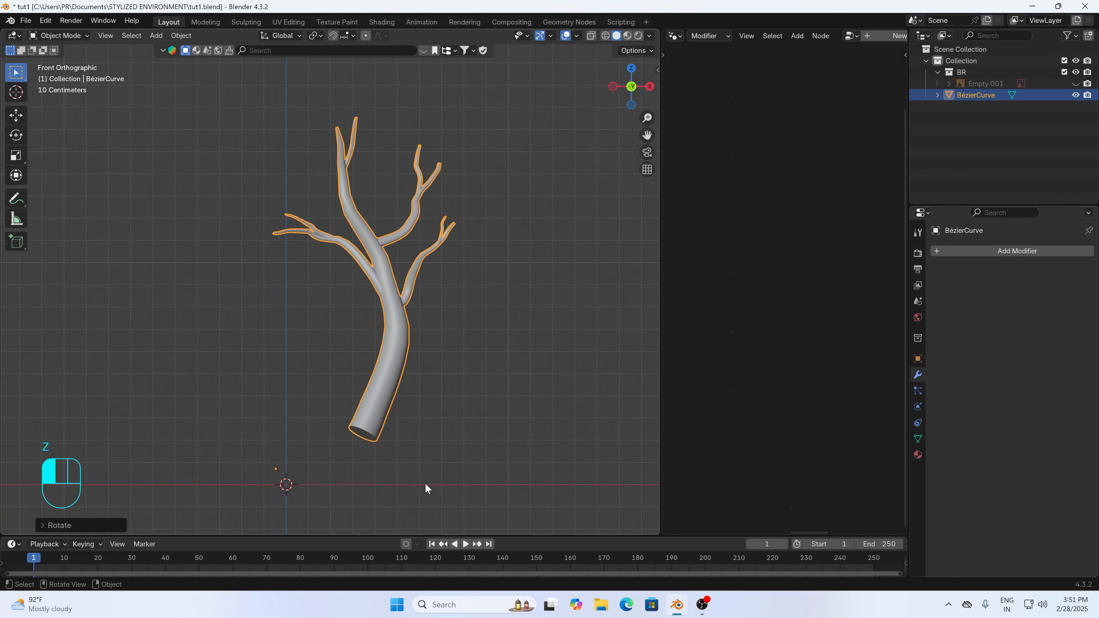
- Unhide the reference image and clear the location of the tree and the image
{"action": "key", "text": "alt"}
{"action": "key", "text": "alt+h"}
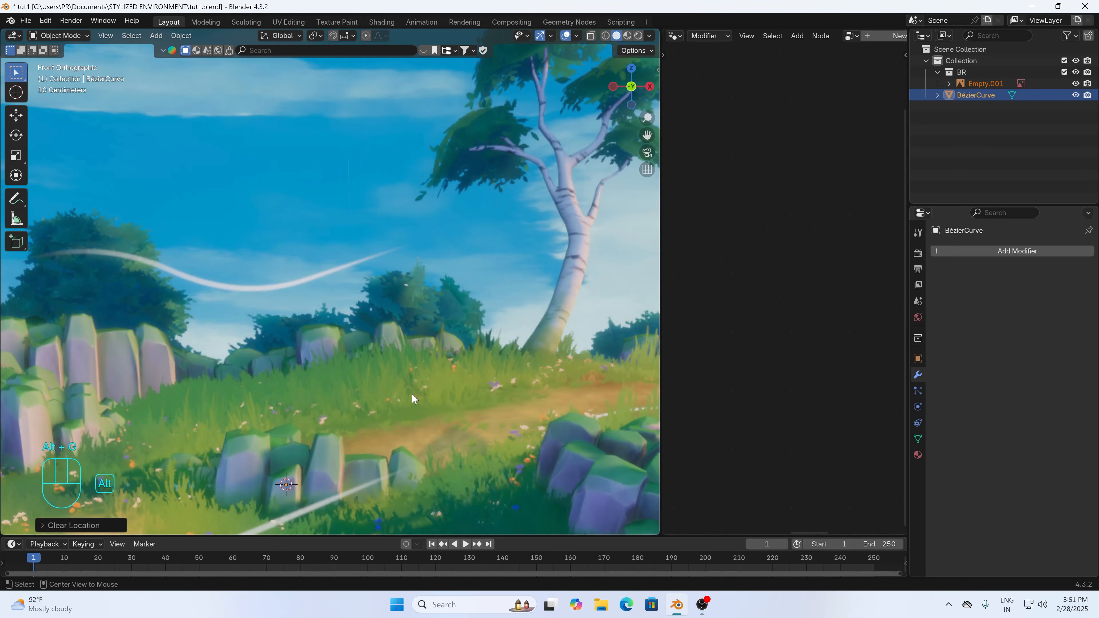
{"action": "key", "text": "alt+g"}
- Move the reference image about 1.5 m along Y so that it sits behind the tree
{"action": "middle_click_drag", "start_coordinate": [450, 340], "coordinate": [434, 323]}
{"action": "left_click", "coordinate": [435, 322]}
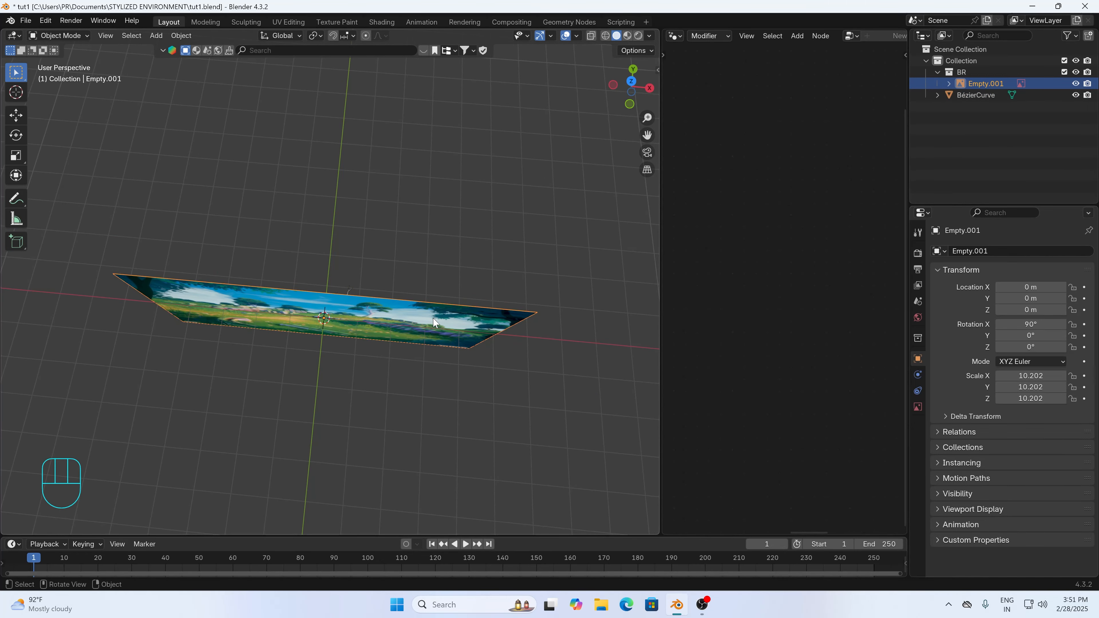
{"action": "key", "text": "g"}
{"action": "key", "text": "y"}
{"action": "left_click", "coordinate": [437, 274]}
{"action": "key", "text": "KP_1"}
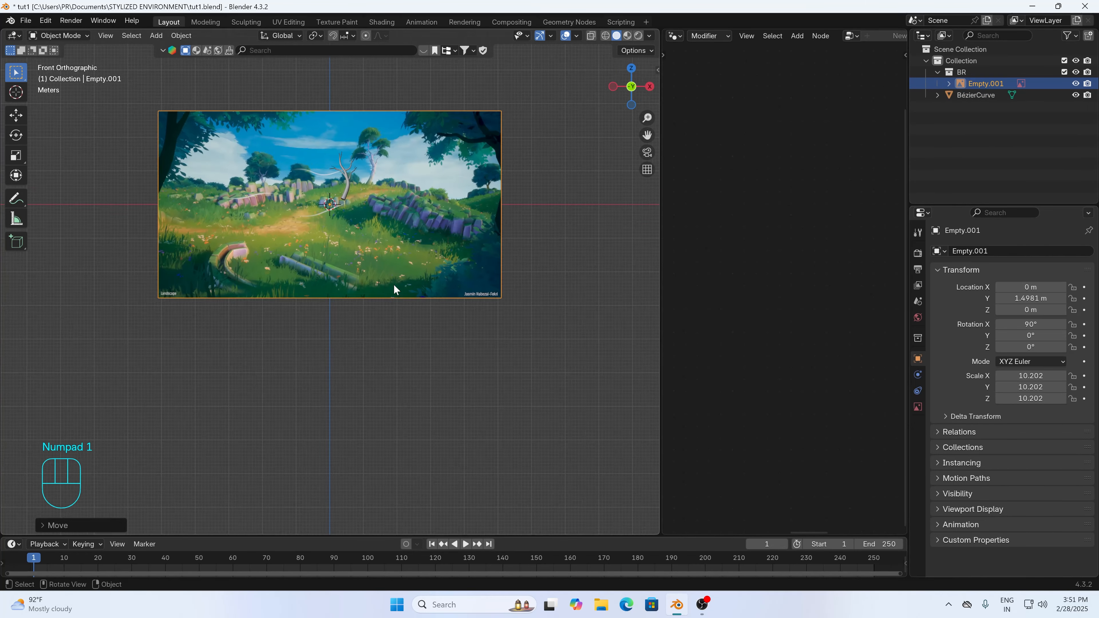
- Select the tree and add a new material to it
{"action": "left_click_drag", "start_coordinate": [647, 135], "coordinate": [539, 295]}
{"action": "scroll", "coordinate": [282, 326], "scroll_direction": "up", "scroll_amount": 4}
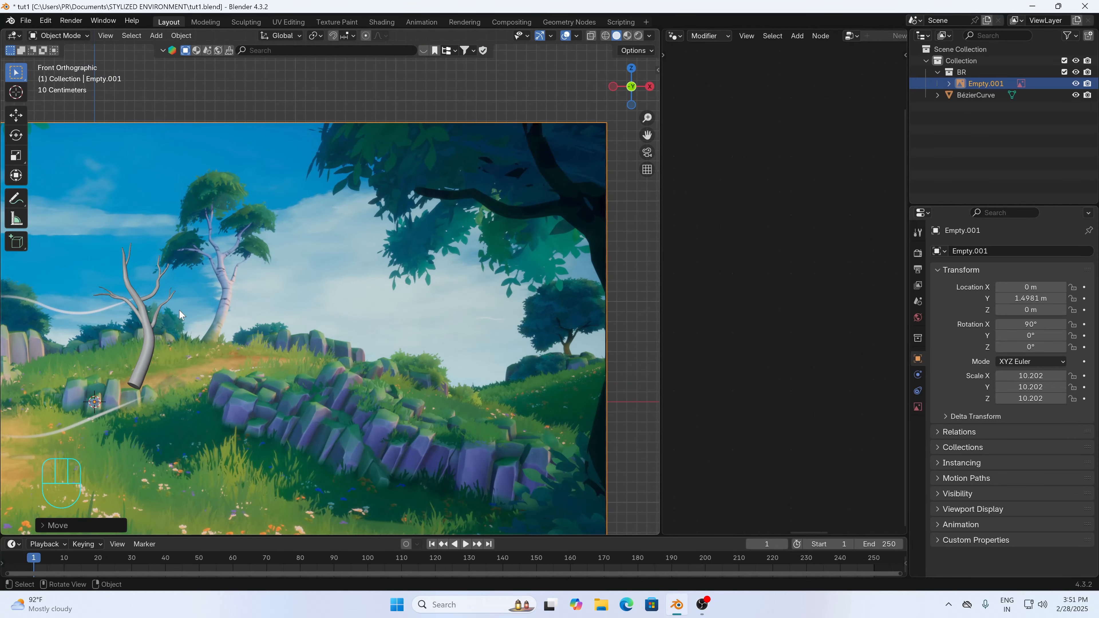
{"action": "left_click", "coordinate": [139, 323]}
{"action": "key", "text": "KP_Decimal"}
{"action": "scroll", "coordinate": [293, 319], "scroll_direction": "down", "scroll_amount": 2}
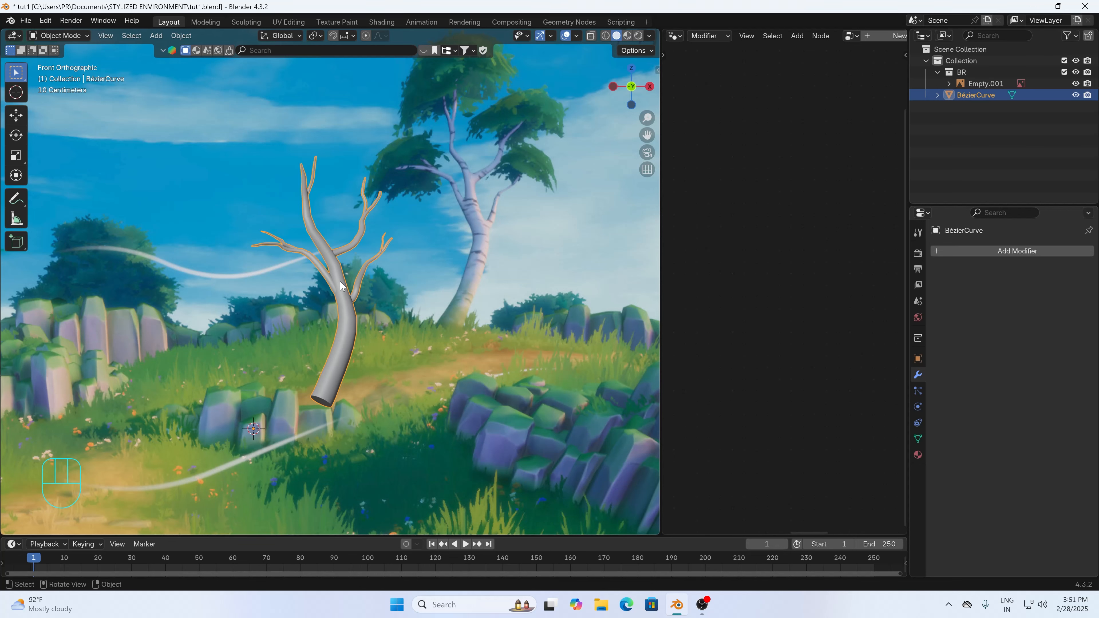
{"action": "left_click", "coordinate": [917, 454]}
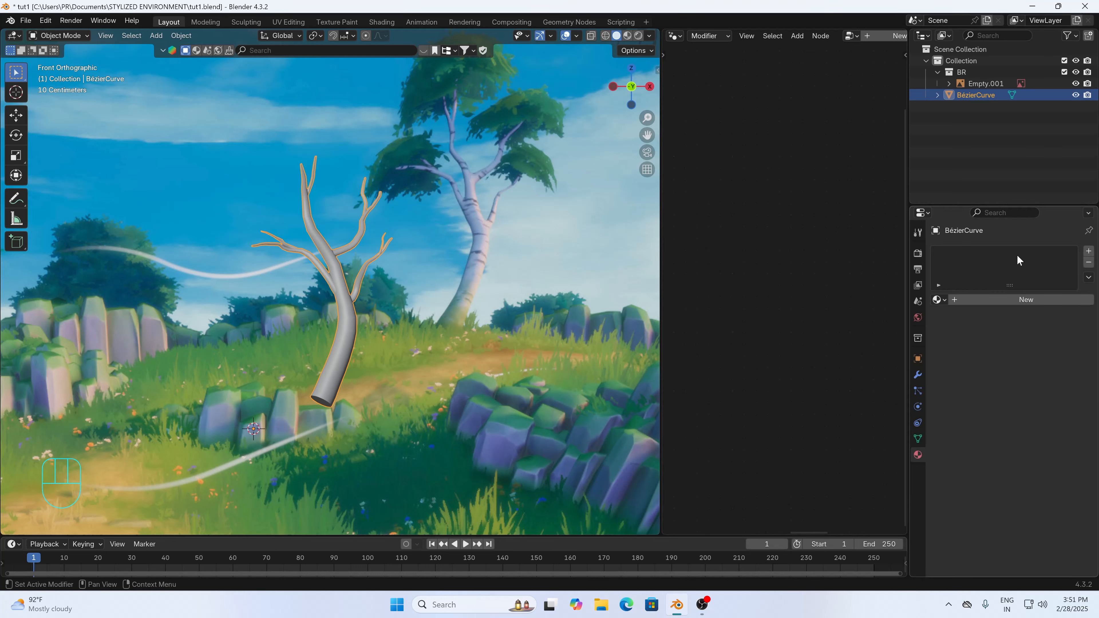
{"action": "left_click", "coordinate": [1007, 297]}
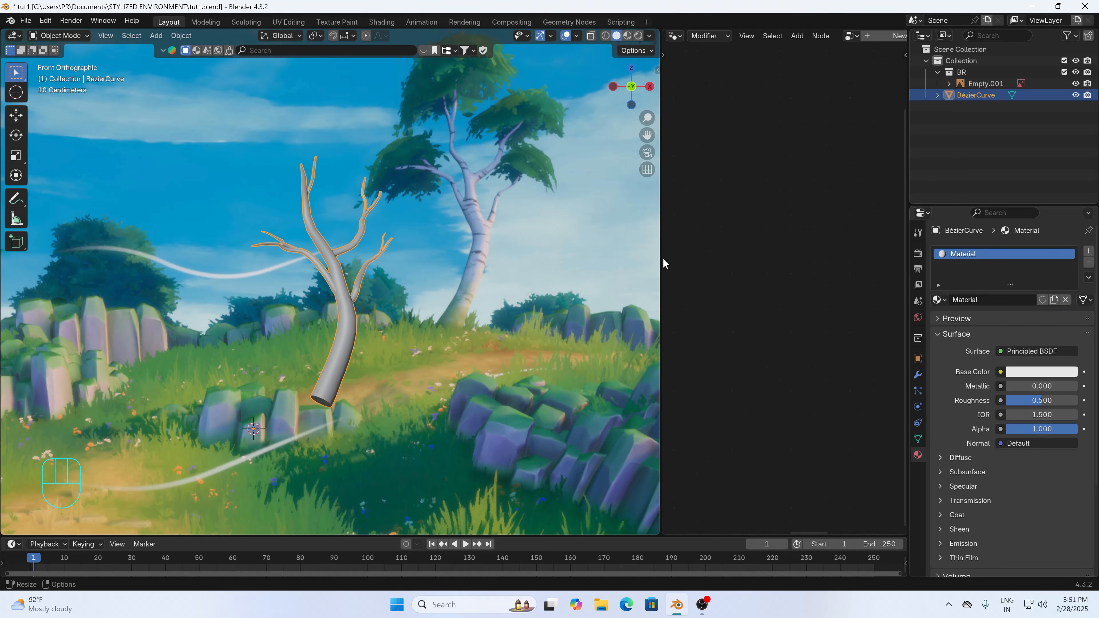
- Widen the node editor area and switch it to the Shader Editor to show the tree's material nodes
{"action": "left_click_drag", "start_coordinate": [663, 258], "coordinate": [406, 242]}
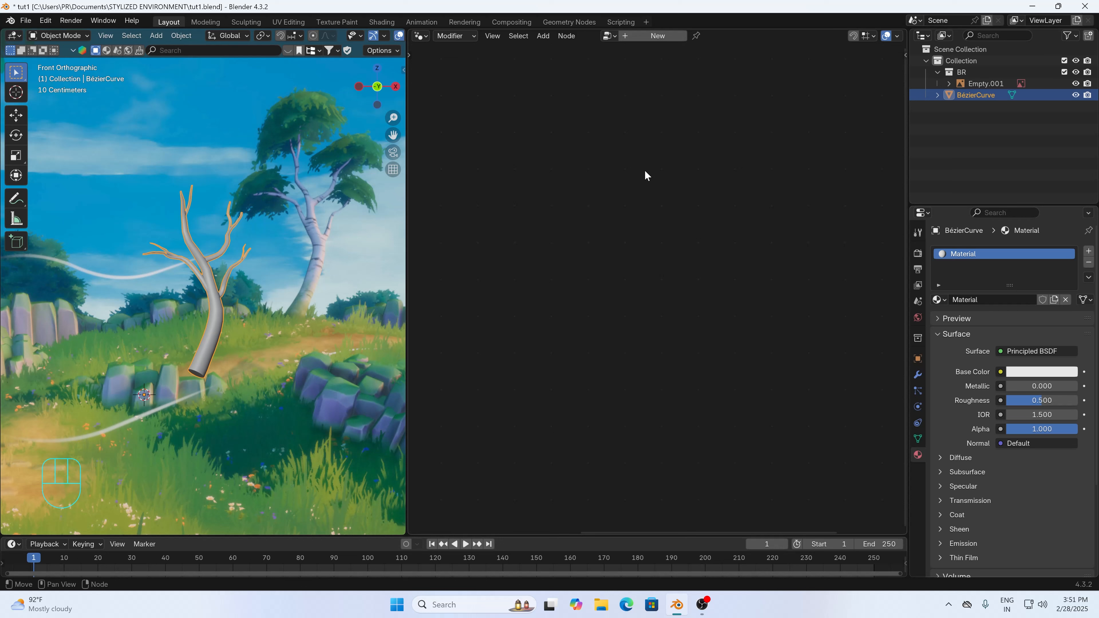
{"action": "left_click", "coordinate": [429, 34]}
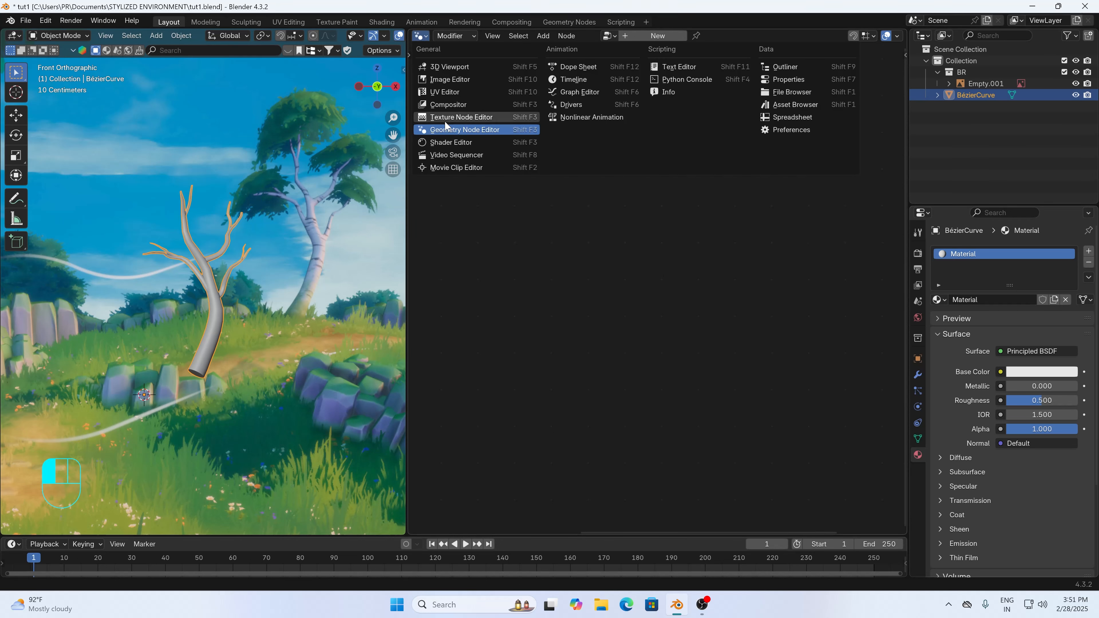
{"action": "left_click", "coordinate": [437, 142]}
{"action": "scroll", "coordinate": [644, 236], "scroll_direction": "up", "scroll_amount": 1}
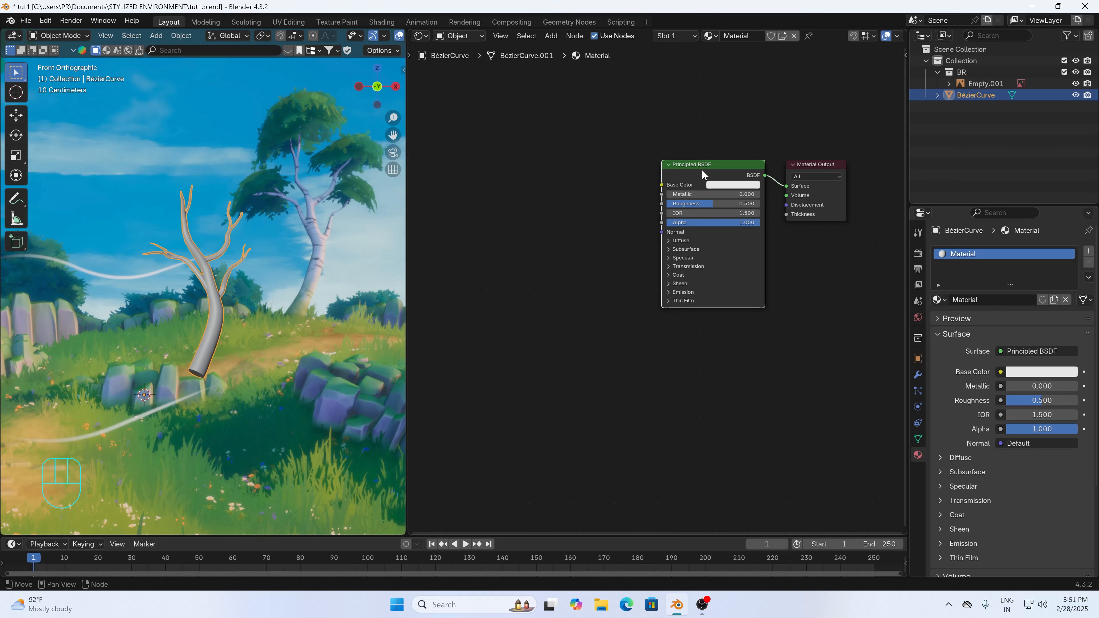
- Start the Principled Texture Setup for the tree's shader and open the bark_10_2k texture folder inside Downloads
{"action": "key", "text": "ctrl+shift+t"}
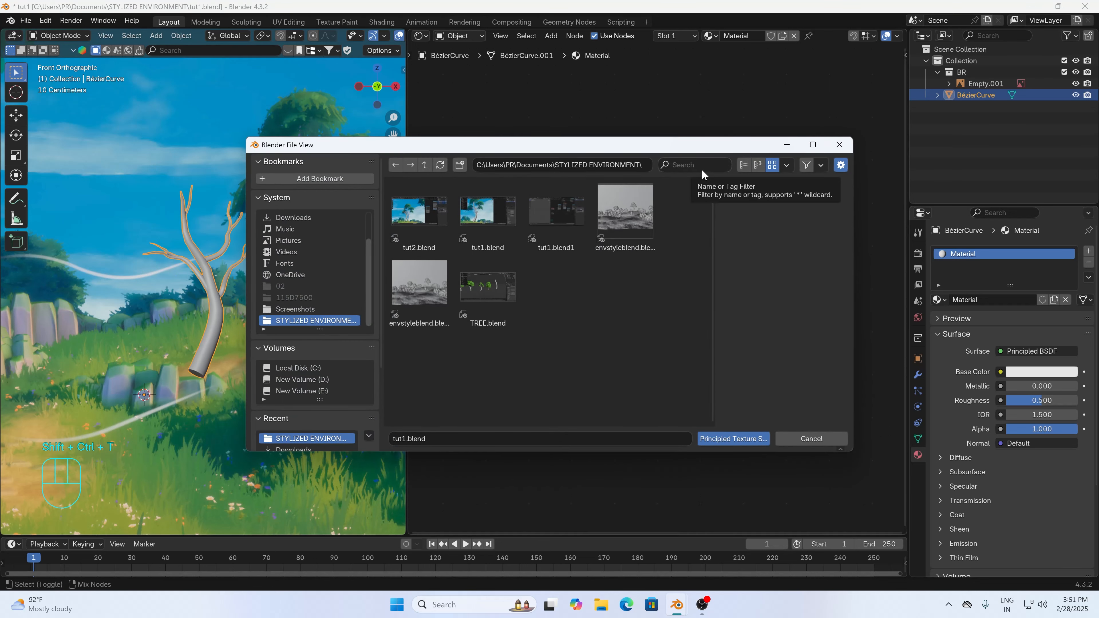
{"action": "left_click", "coordinate": [314, 217]}
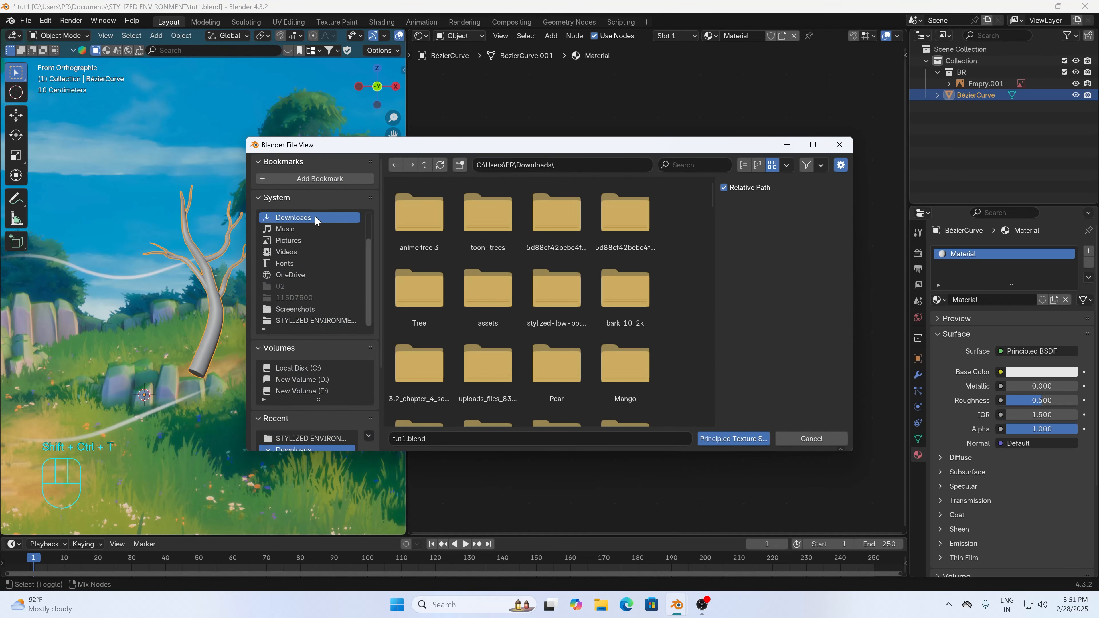
{"action": "double_click", "coordinate": [433, 291]}
{"action": "left_click", "coordinate": [426, 164]}
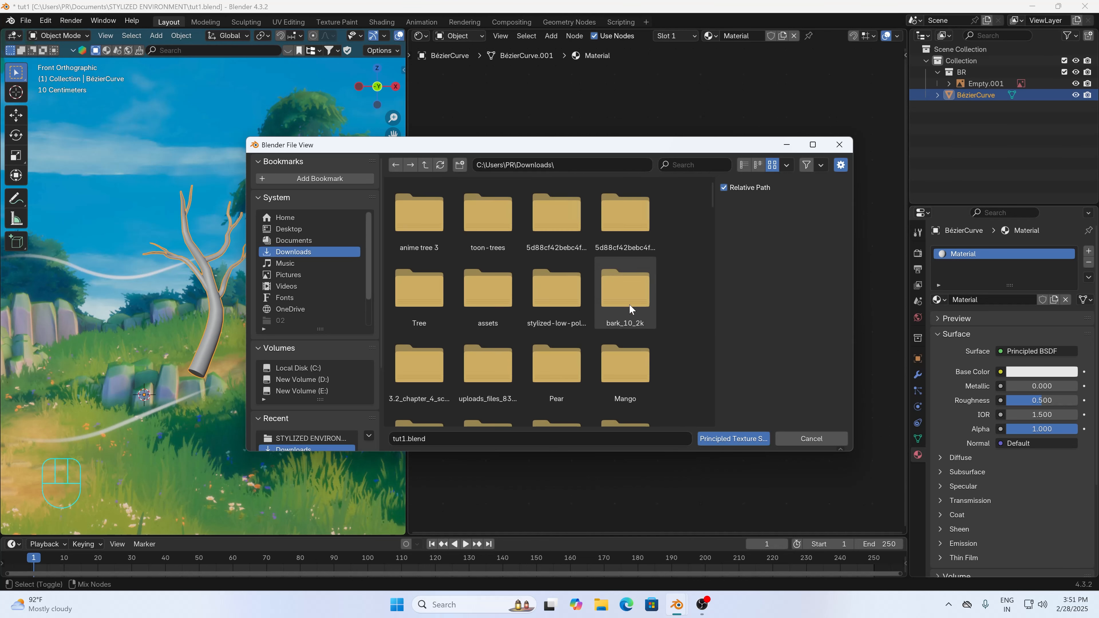
{"action": "double_click", "coordinate": [630, 303]}
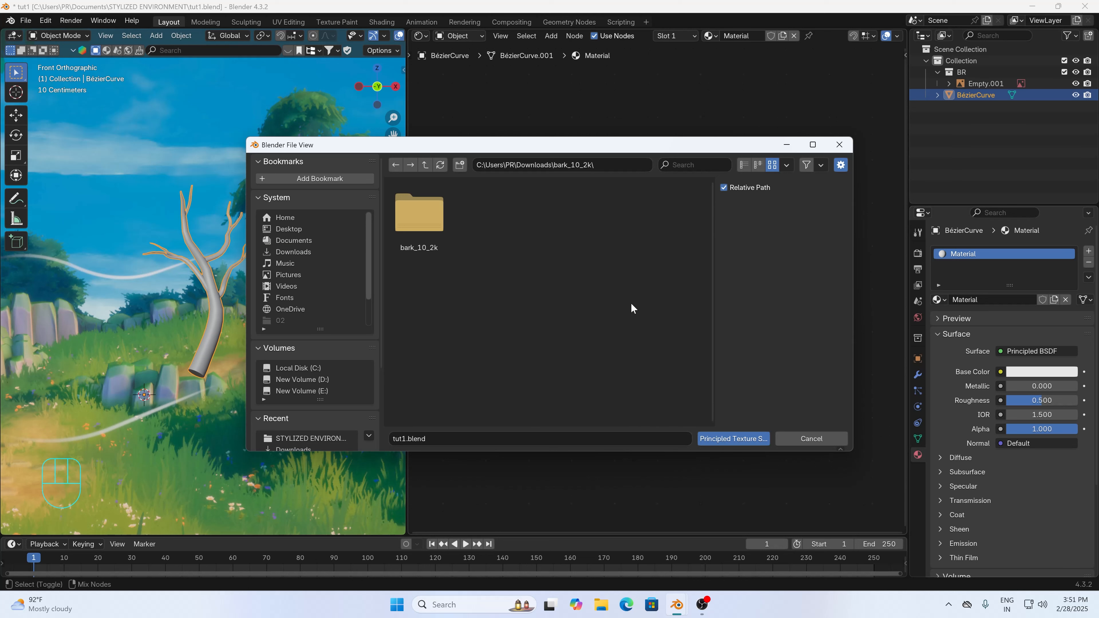
{"action": "double_click", "coordinate": [417, 233]}
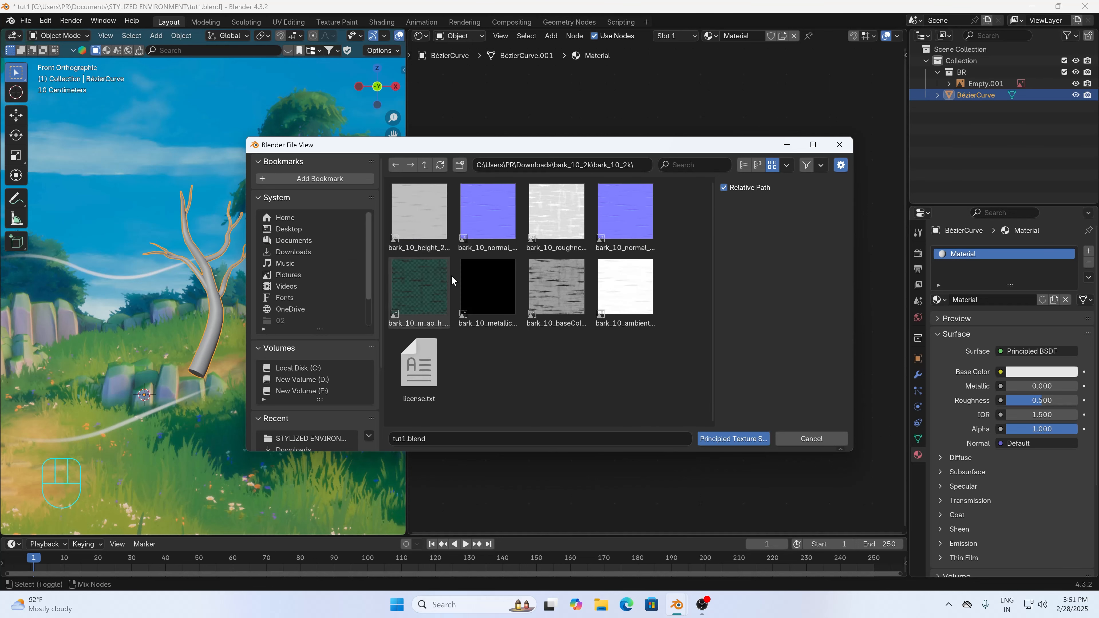
- Load the bark_10 height, first normal, roughness, m_ao_h, metallic, base color and ambient occlusion maps into the Principled BSDF
{"action": "left_click", "coordinate": [429, 228]}
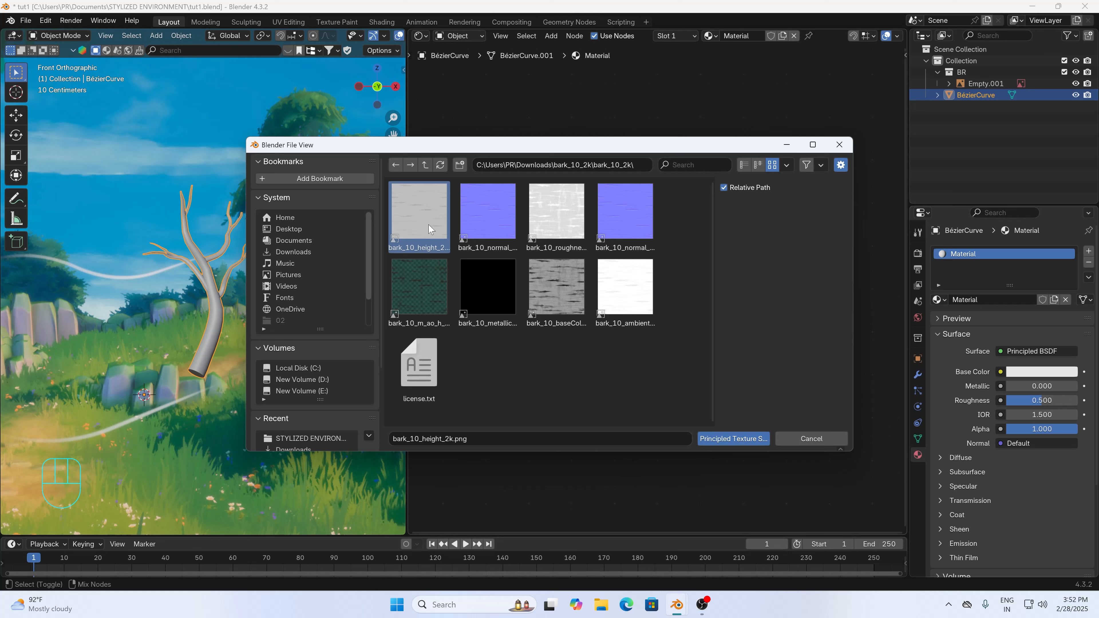
{"action": "left_click", "coordinate": [471, 229], "text": "shift"}
{"action": "left_click", "coordinate": [563, 234], "text": "shift"}
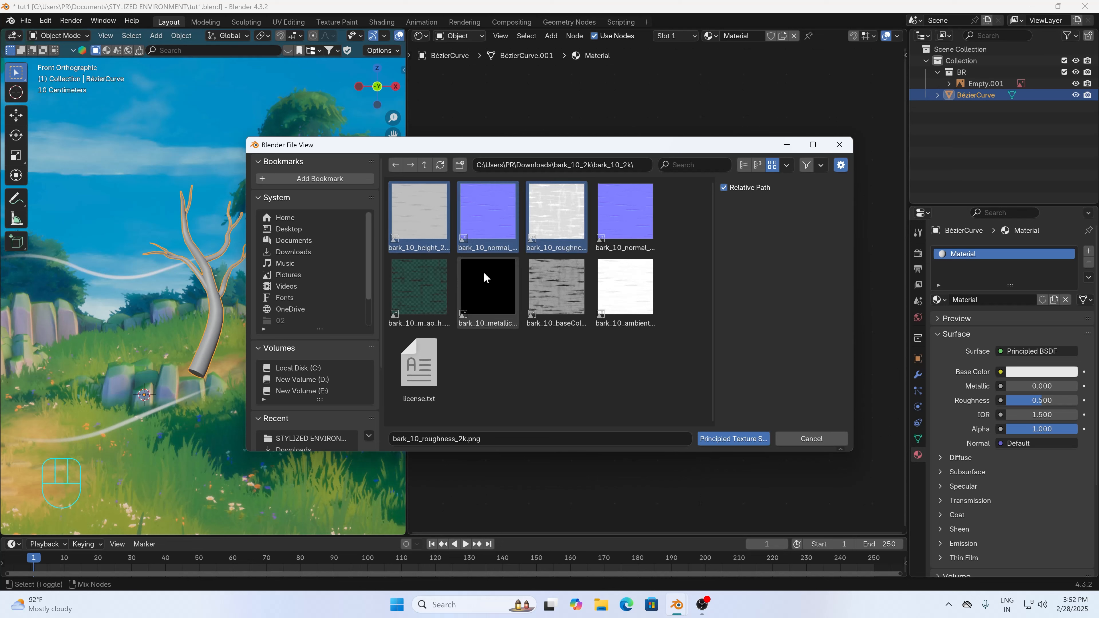
{"action": "left_click", "coordinate": [420, 281], "text": "shift"}
{"action": "left_click", "coordinate": [474, 294], "text": "shift"}
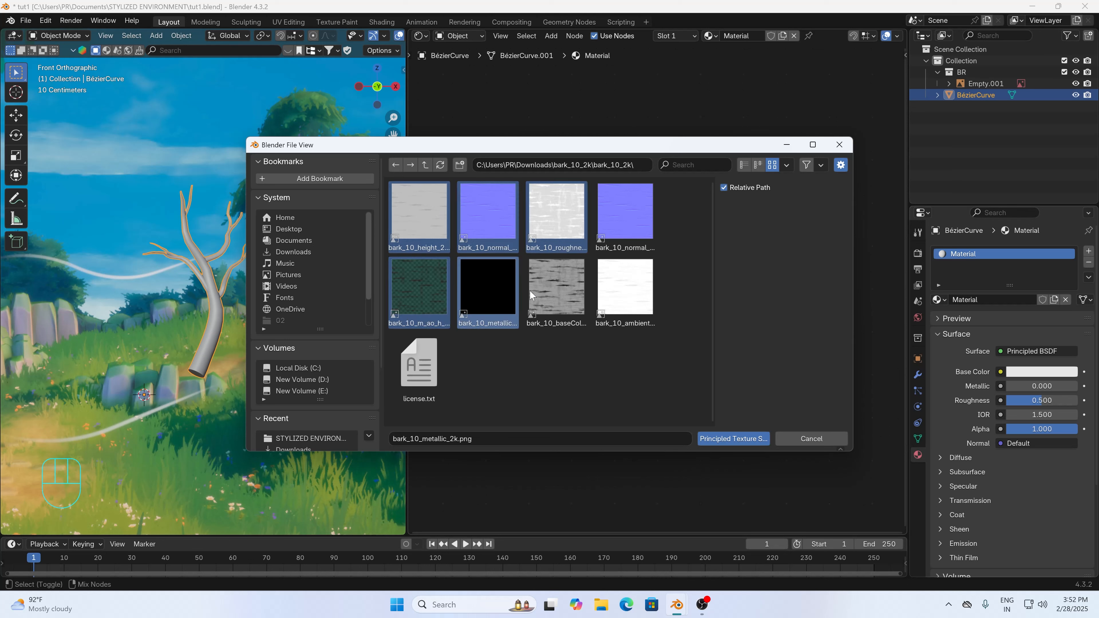
{"action": "left_click", "coordinate": [564, 298], "text": "shift"}
{"action": "left_click", "coordinate": [609, 299], "text": "shift"}
{"action": "left_click", "coordinate": [732, 439]}
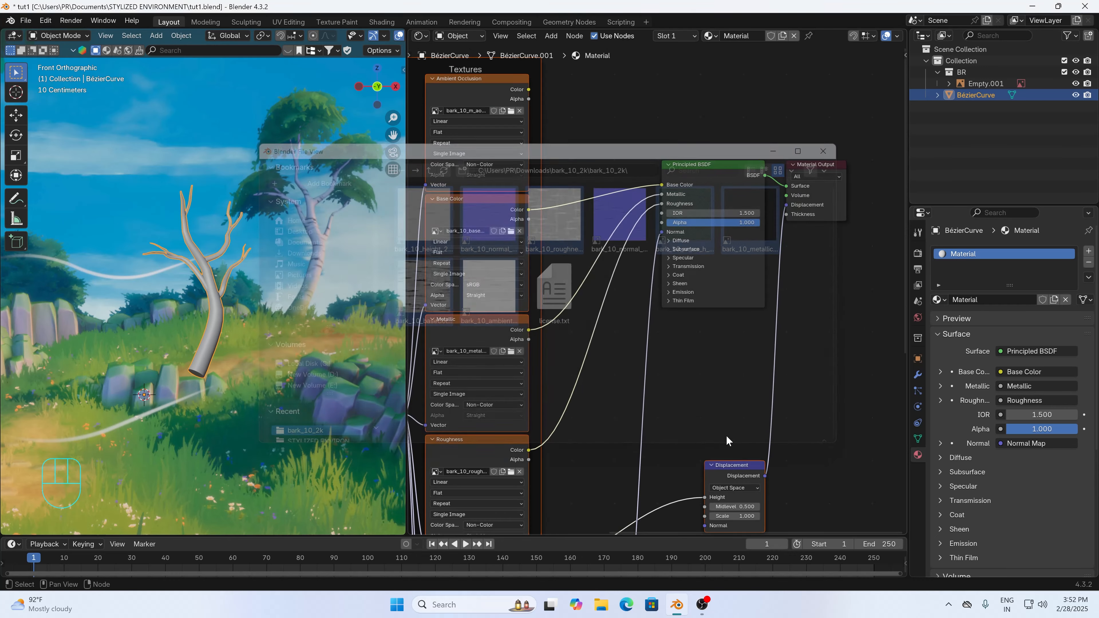
- Delete the Displacement node and the displacement image texture from the bark material
{"action": "scroll", "coordinate": [660, 410], "scroll_direction": "down", "scroll_amount": 5}
{"action": "middle_click_drag", "start_coordinate": [667, 391], "coordinate": [700, 273]}
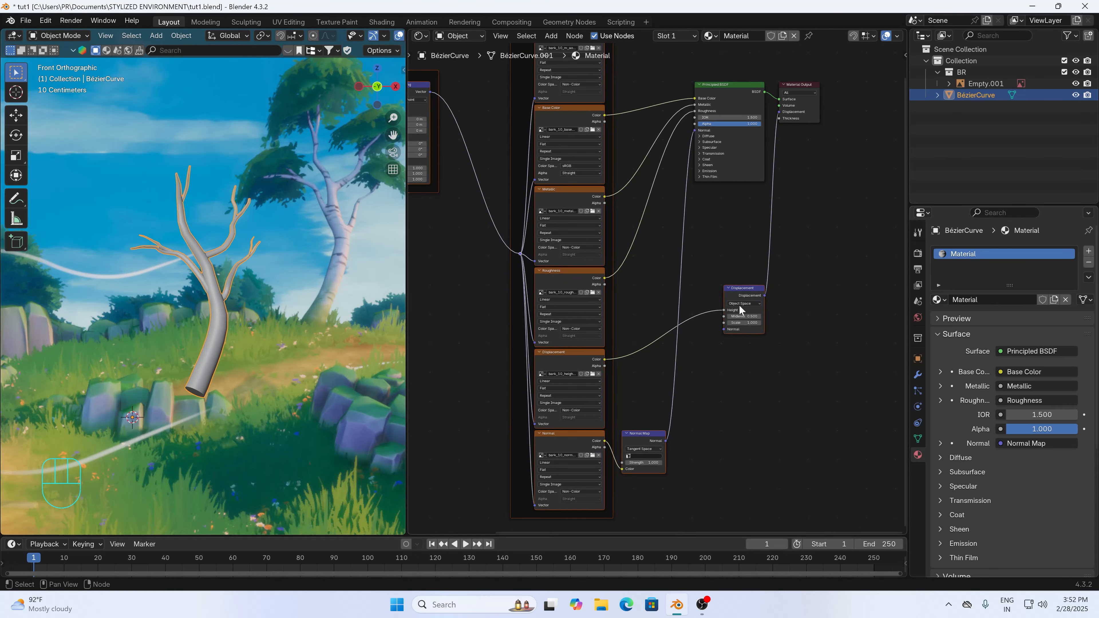
{"action": "left_click", "coordinate": [746, 293]}
{"action": "key", "text": "Delete"}
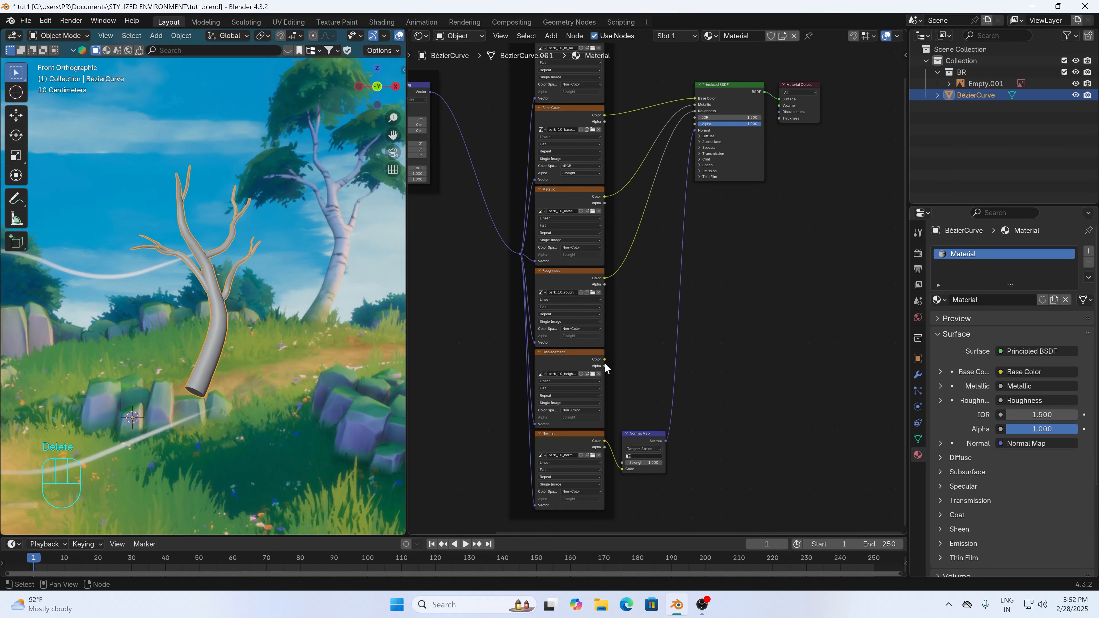
{"action": "left_click", "coordinate": [602, 362]}
{"action": "key", "text": "Delete"}
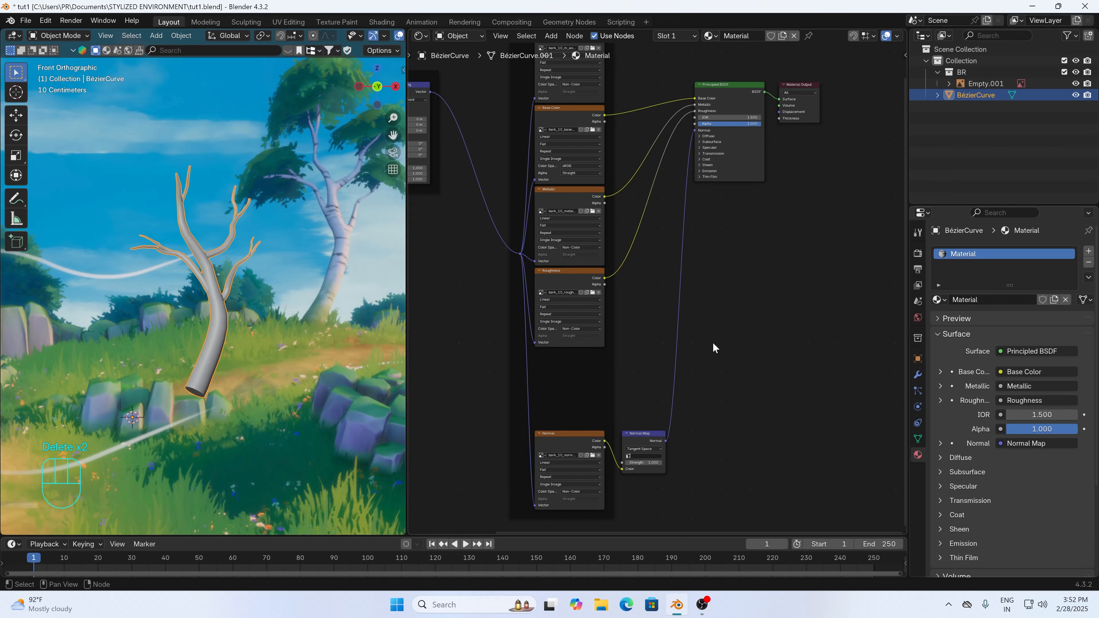
- Try Rendered shading on the tree and set the viewport to Material Preview
{"action": "scroll", "coordinate": [250, 299], "scroll_direction": "up", "scroll_amount": 1}
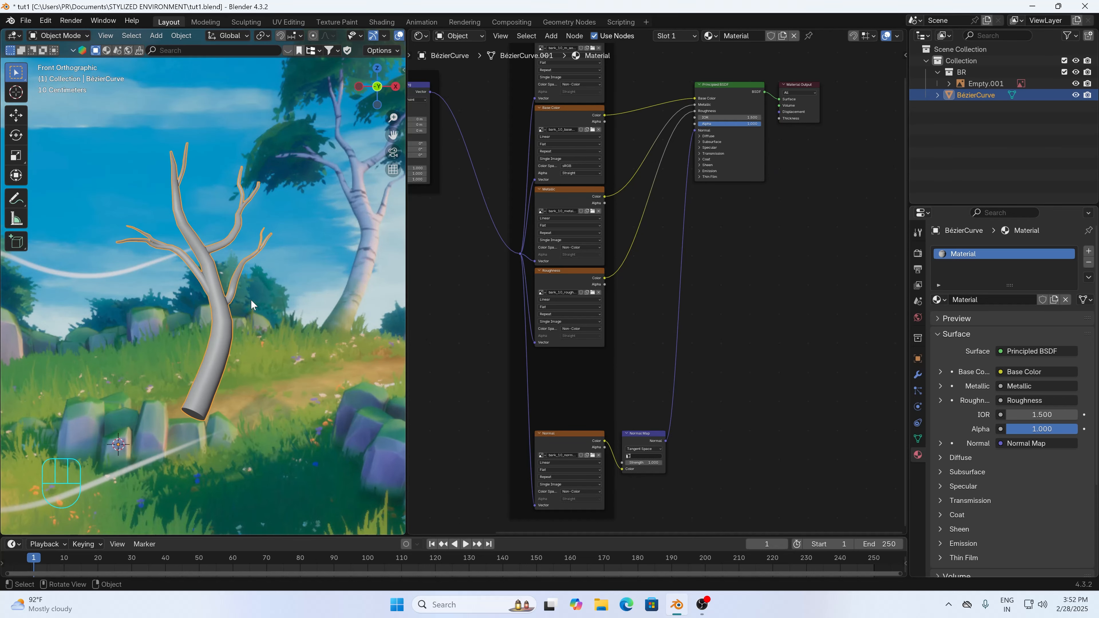
{"action": "key", "text": "z"}
{"action": "left_click", "coordinate": [255, 240]}
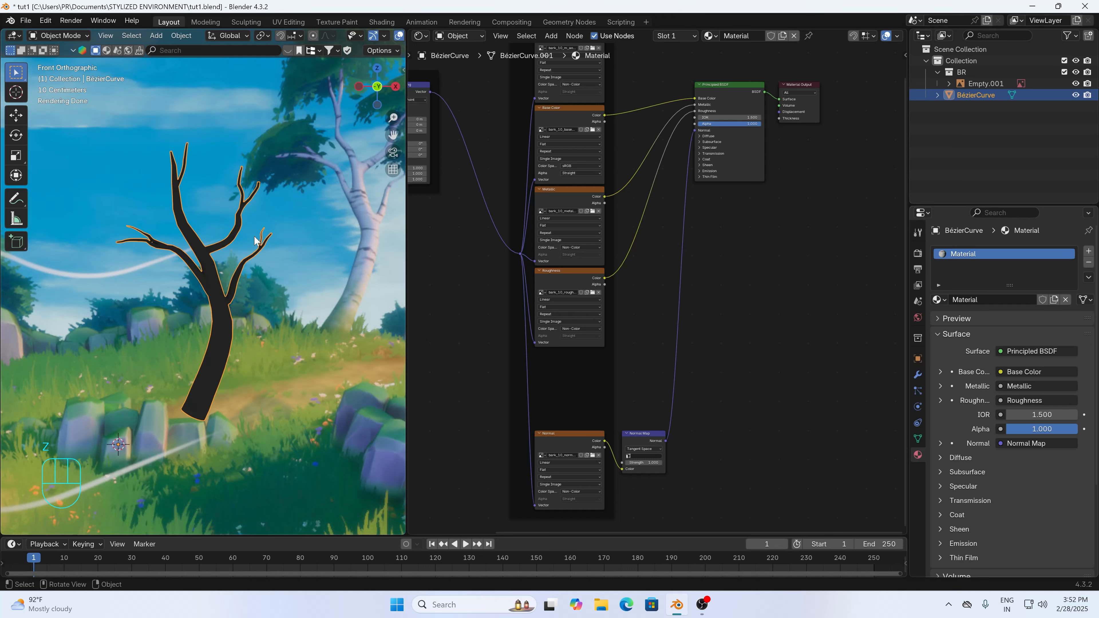
{"action": "key", "text": "z"}
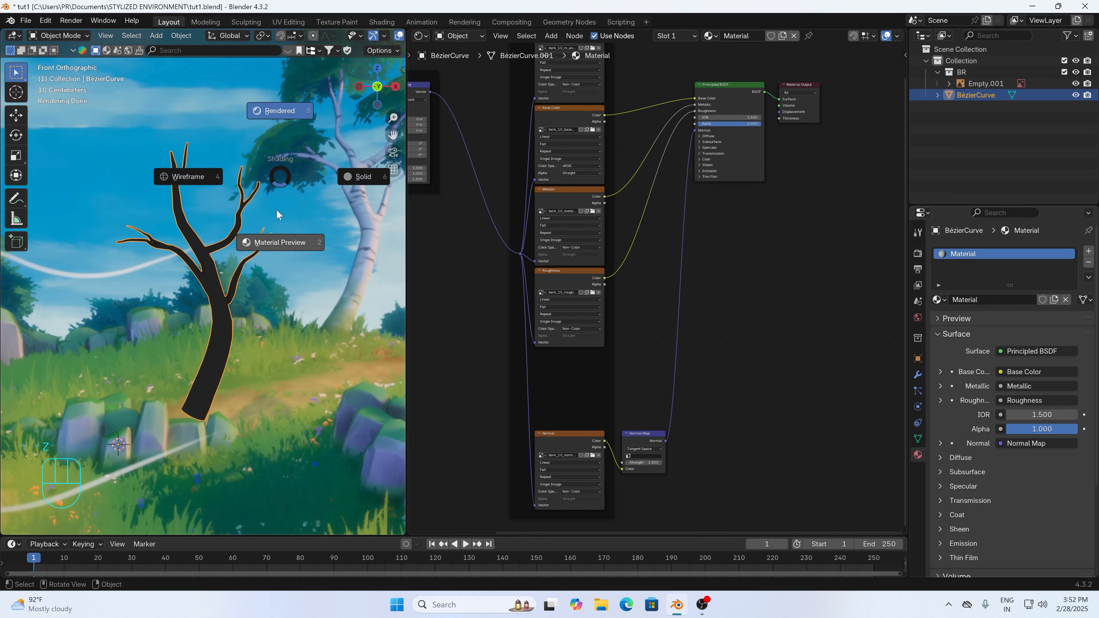
{"action": "left_click", "coordinate": [270, 244]}
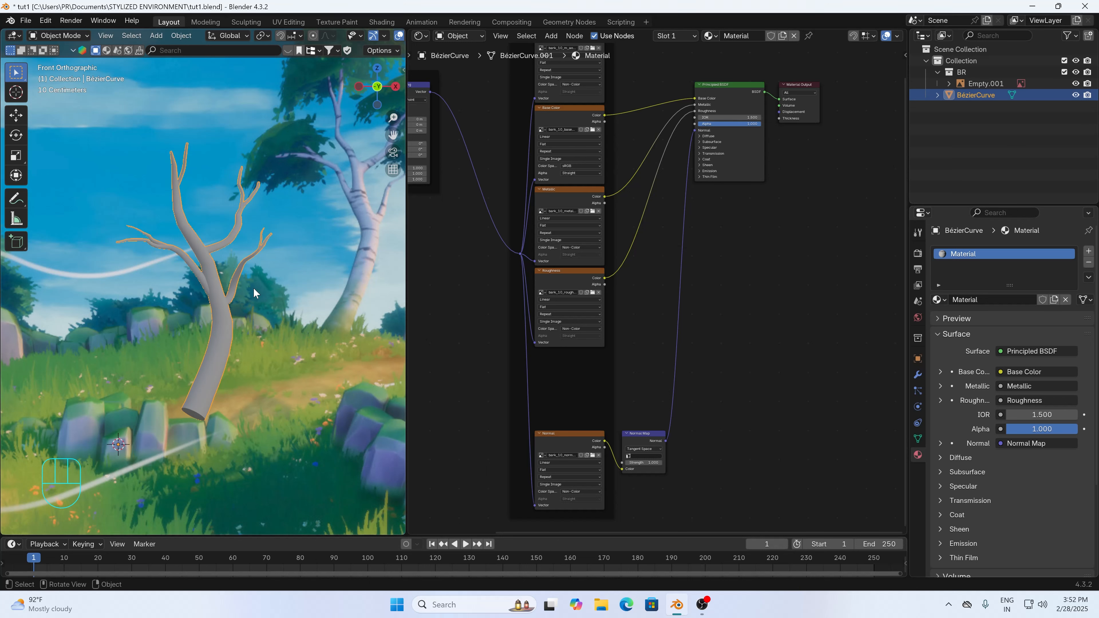
- Unwrap the whole tree mesh with Cylinder Projection, return to Object Mode and reselect the tree
{"action": "key", "text": "Tab"}
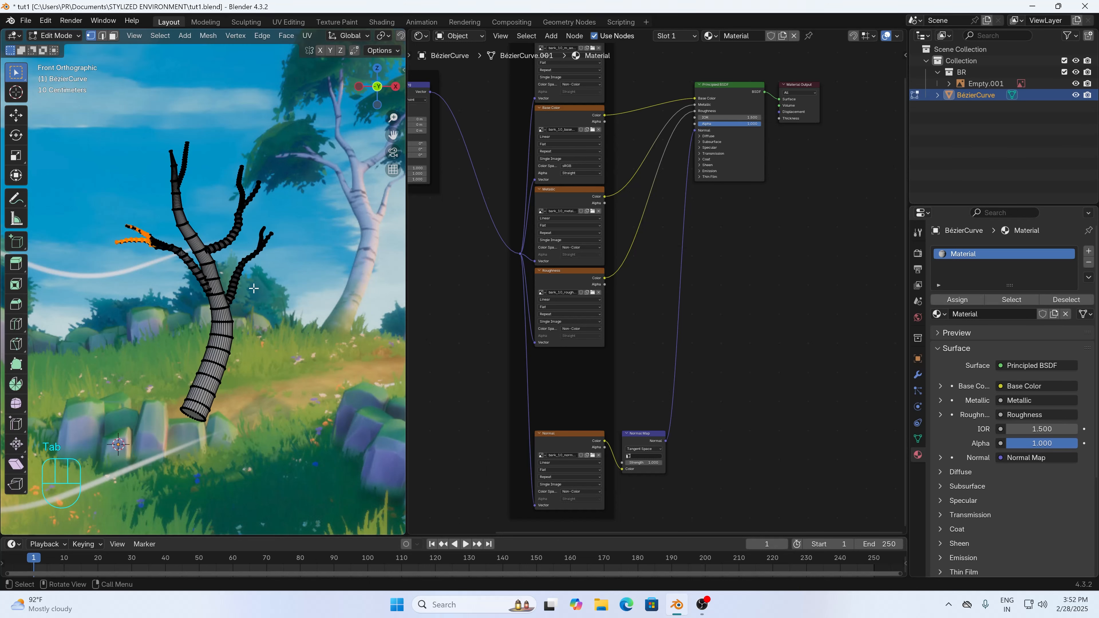
{"action": "key", "text": "a"}
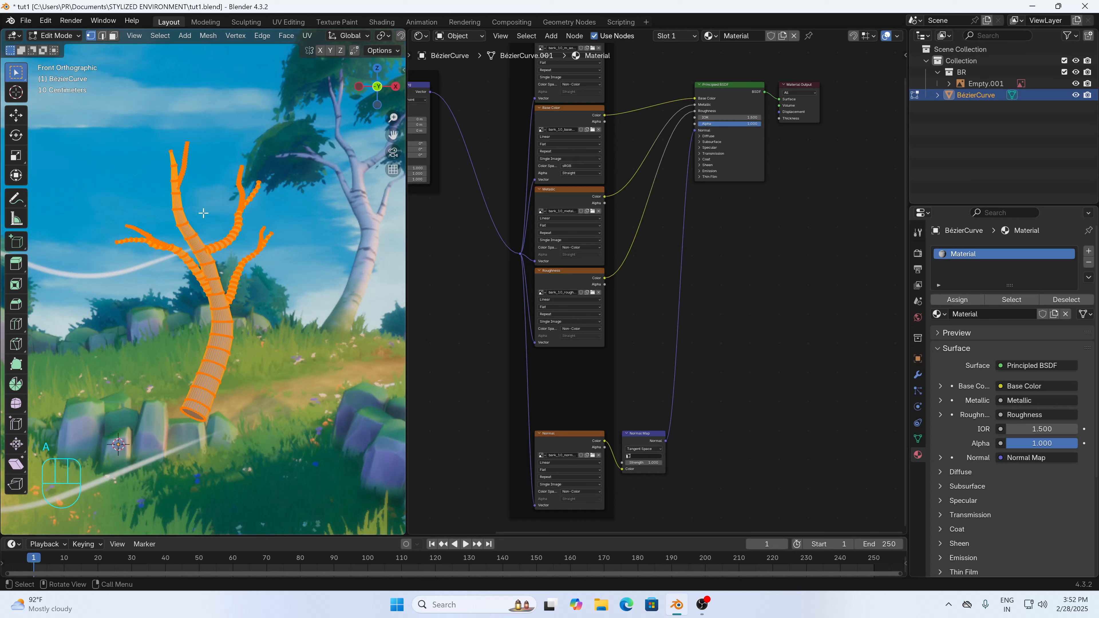
{"action": "key", "text": "u"}
{"action": "mouse_move", "coordinate": [202, 212]}
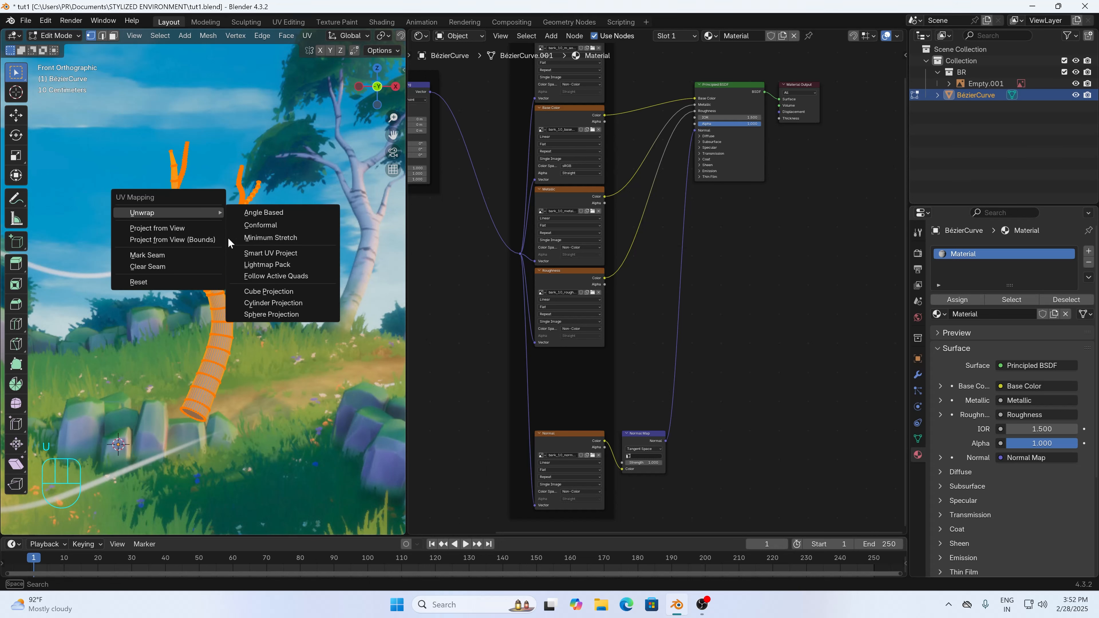
{"action": "left_click", "coordinate": [256, 299]}
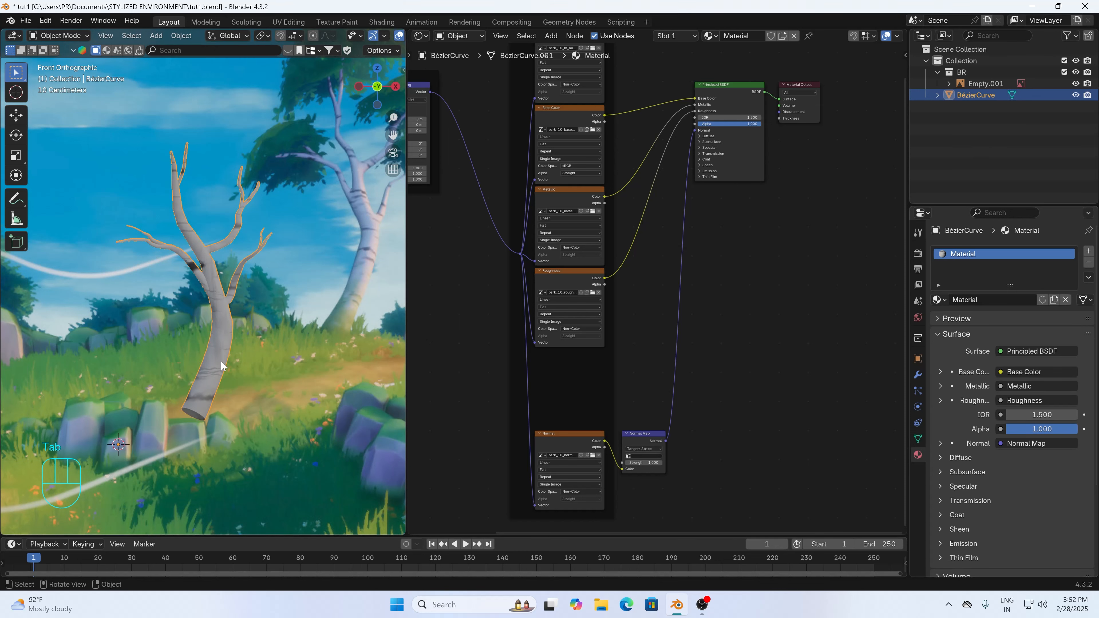
{"action": "left_click", "coordinate": [272, 339]}
{"action": "left_click", "coordinate": [226, 338]}
- Add a Value node beside the Mapping node and connect it to the Mapping Scale
{"action": "scroll", "coordinate": [535, 345], "scroll_direction": "down", "scroll_amount": 1}
{"action": "middle_click_drag", "start_coordinate": [554, 349], "coordinate": [767, 389]}
{"action": "scroll", "coordinate": [649, 294], "scroll_direction": "up", "scroll_amount": 6}
{"action": "scroll", "coordinate": [610, 286], "scroll_direction": "up", "scroll_amount": 1}
{"action": "middle_click_drag", "start_coordinate": [579, 246], "coordinate": [615, 315]}
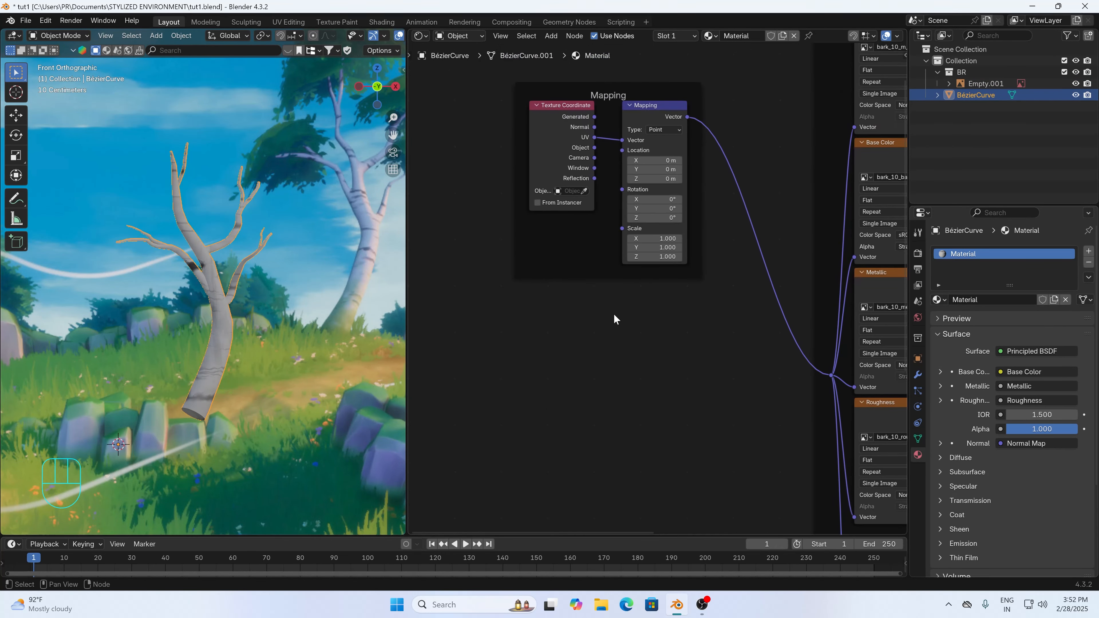
{"action": "key", "text": "shift+a"}
{"action": "type", "text": "v"}
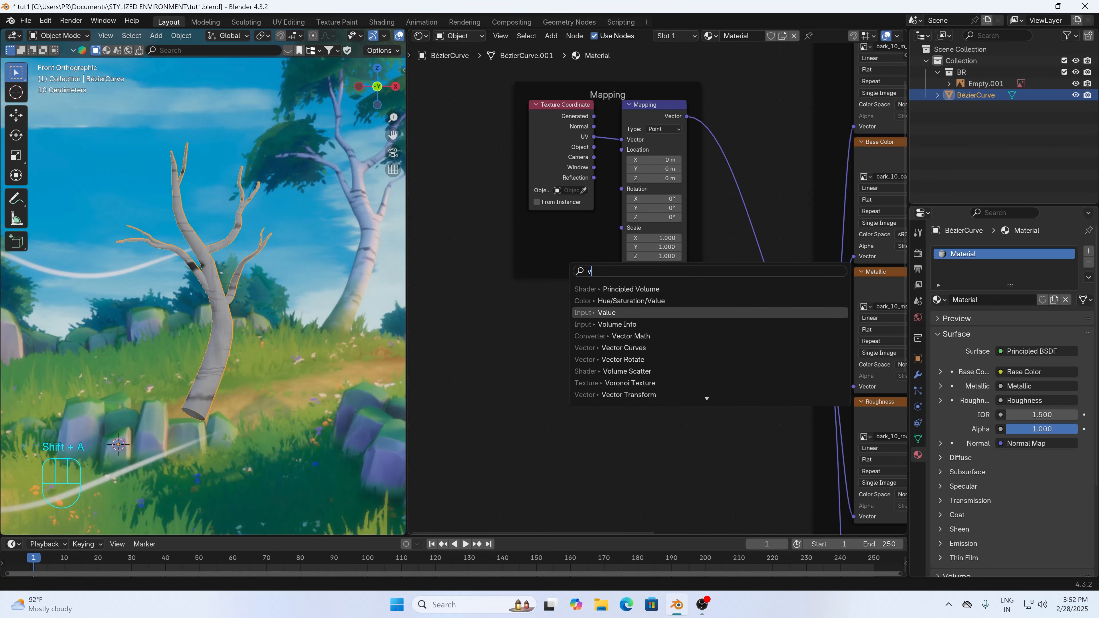
{"action": "left_click", "coordinate": [607, 312]}
{"action": "left_click", "coordinate": [565, 261]}
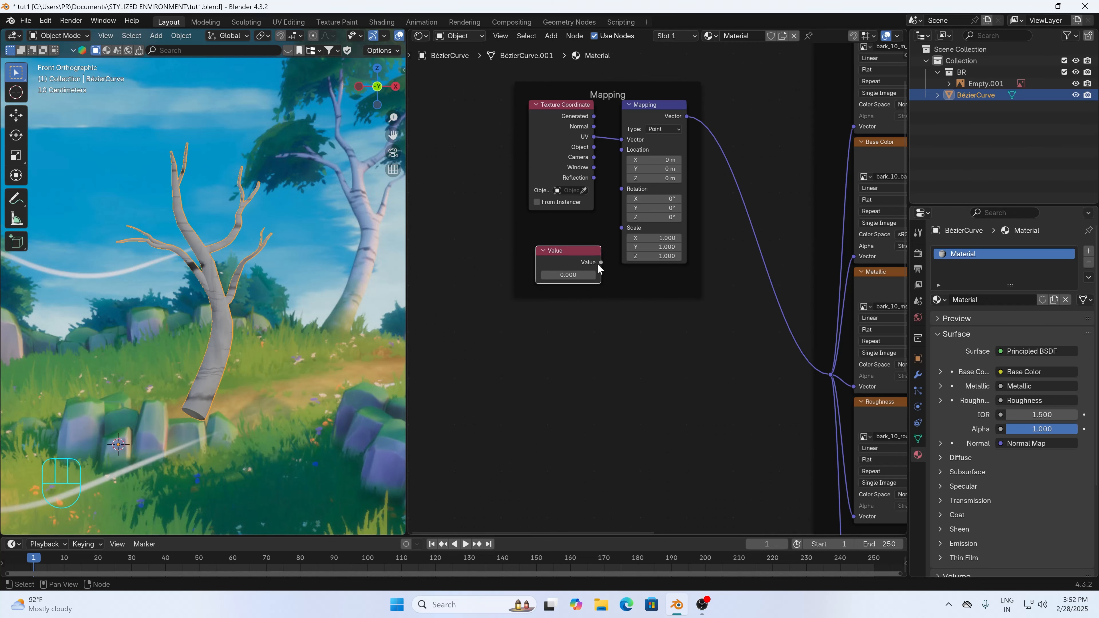
{"action": "left_click_drag", "start_coordinate": [601, 263], "coordinate": [623, 231]}
- Test bark texture scales such as 1.5 and 4, and settle the Value node on 2
{"action": "left_click", "coordinate": [568, 274]}
{"action": "type", "text": "1.5"}
{"action": "key", "text": "Return"}
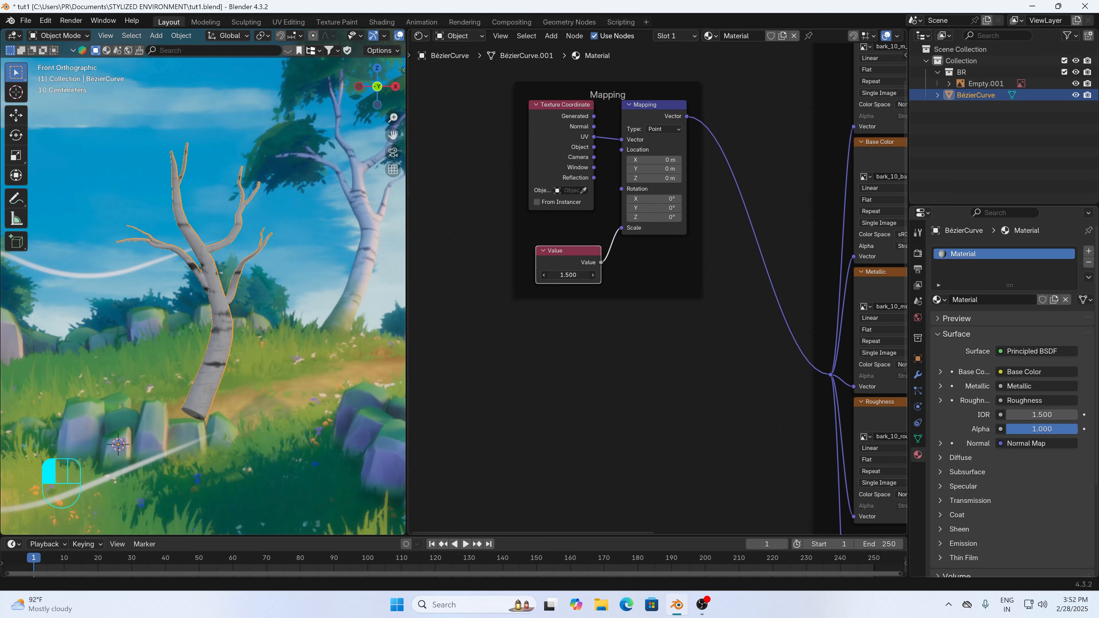
{"action": "left_click_drag", "start_coordinate": [575, 275], "coordinate": [586, 275]}
{"action": "left_click", "coordinate": [576, 298]}
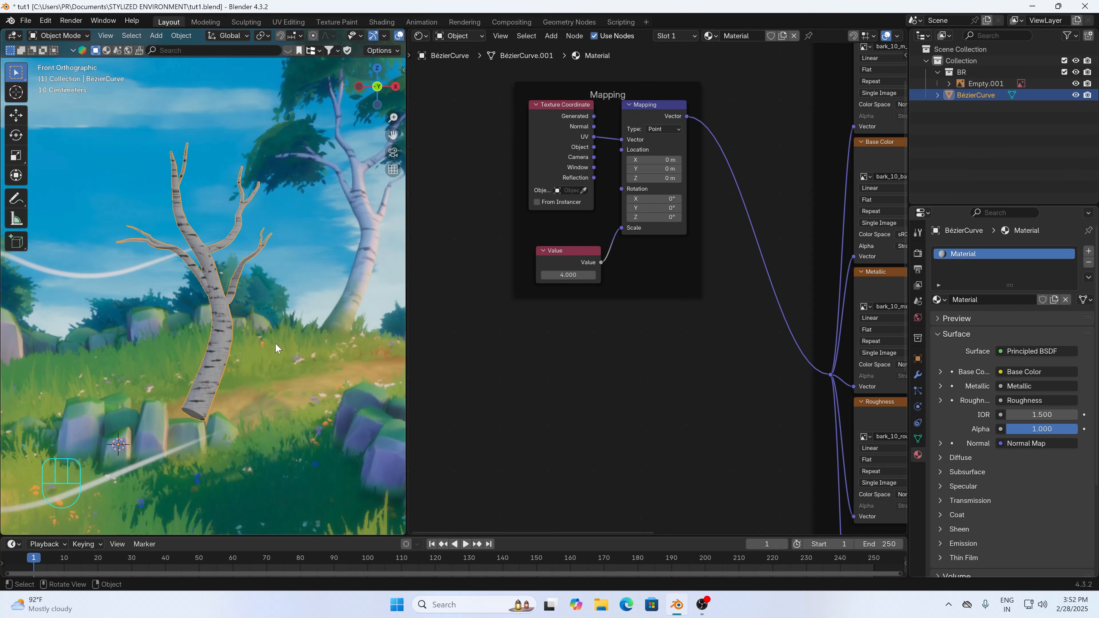
{"action": "scroll", "coordinate": [275, 346], "scroll_direction": "up", "scroll_amount": 1}
{"action": "left_click_drag", "start_coordinate": [573, 276], "coordinate": [557, 276]}
{"action": "left_click", "coordinate": [568, 275]}
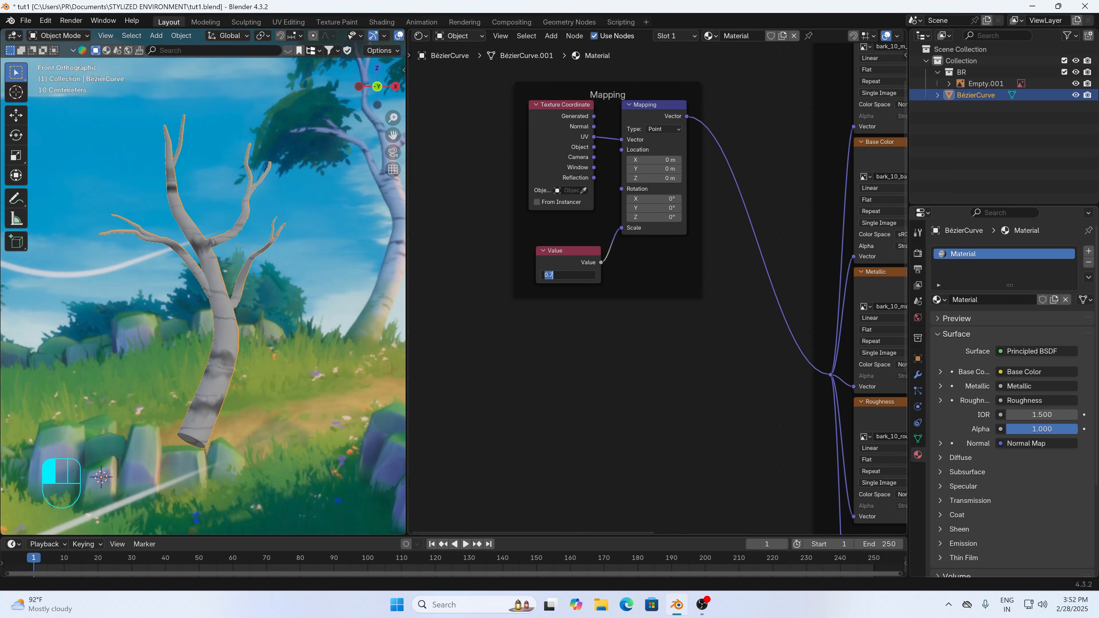
{"action": "type", "text": "2"}
{"action": "key", "text": "Return"}
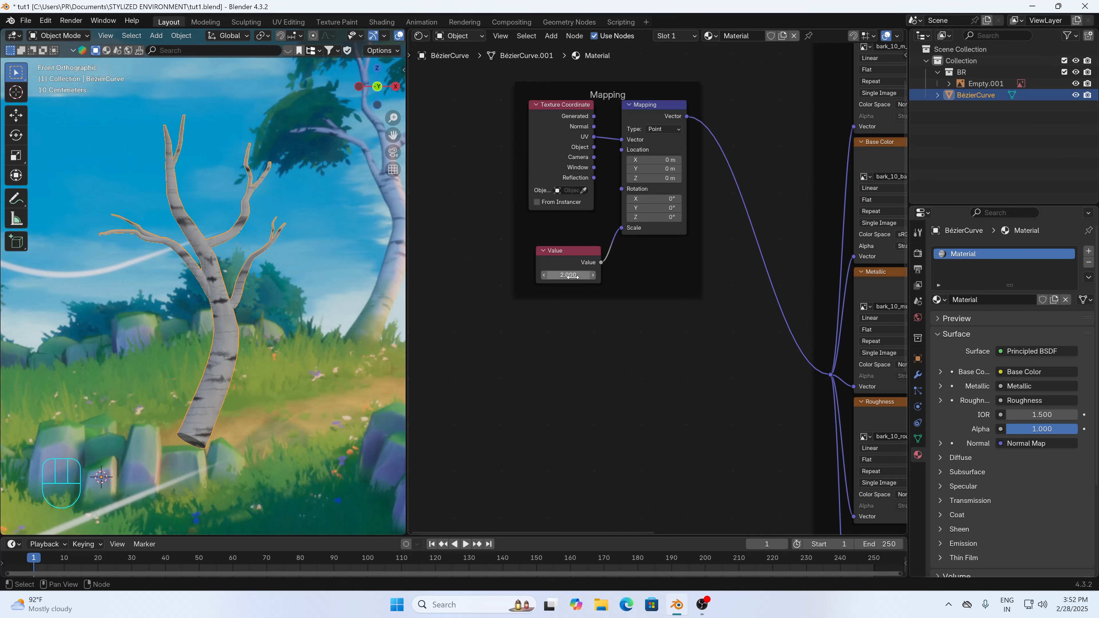
- Examine the textured bark up close, at an angle and from the front against the reference painting's tree
{"action": "scroll", "coordinate": [271, 333], "scroll_direction": "down", "scroll_amount": 2}
{"action": "left_click", "coordinate": [278, 349]}
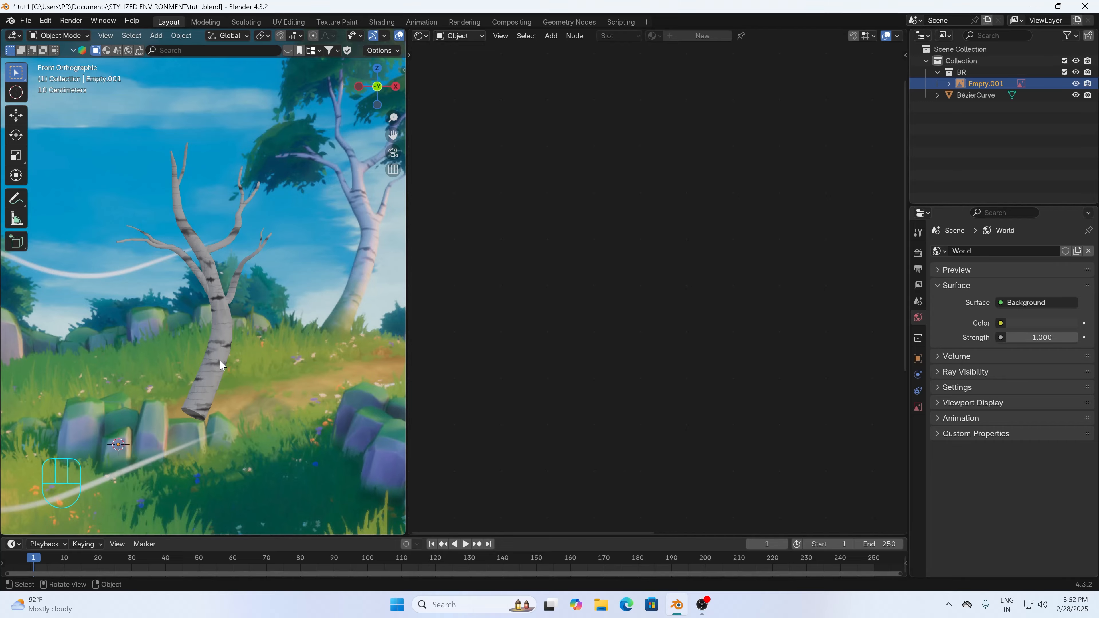
{"action": "scroll", "coordinate": [194, 323], "scroll_direction": "up", "scroll_amount": 3}
{"action": "middle_click_drag", "start_coordinate": [194, 323], "coordinate": [232, 318]}
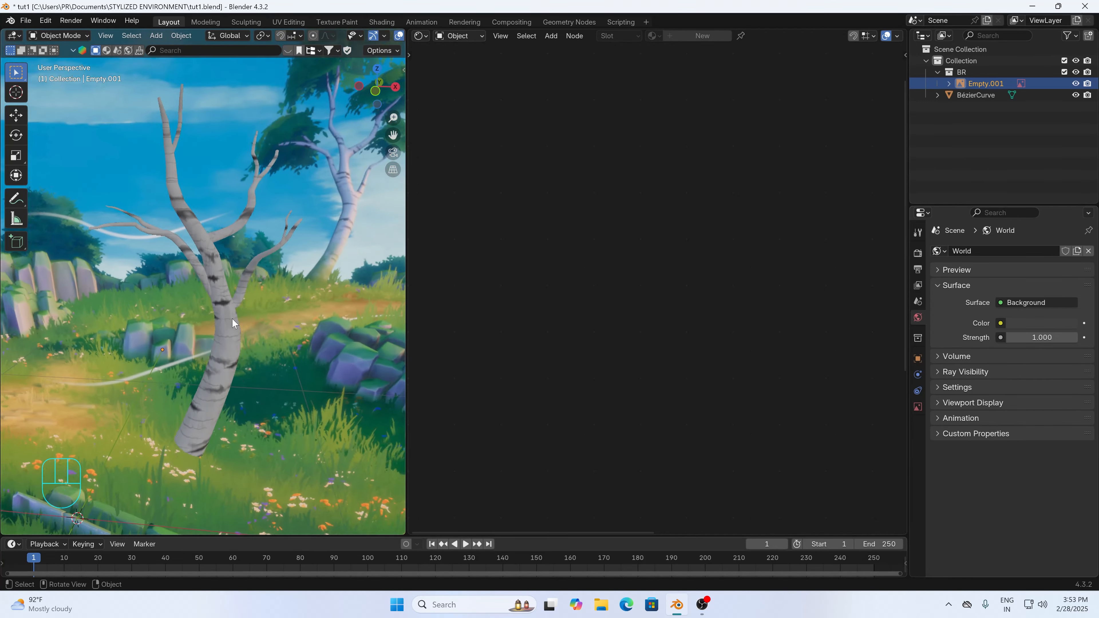
{"action": "scroll", "coordinate": [246, 300], "scroll_direction": "down", "scroll_amount": 3}
{"action": "key", "text": "KP_1"}
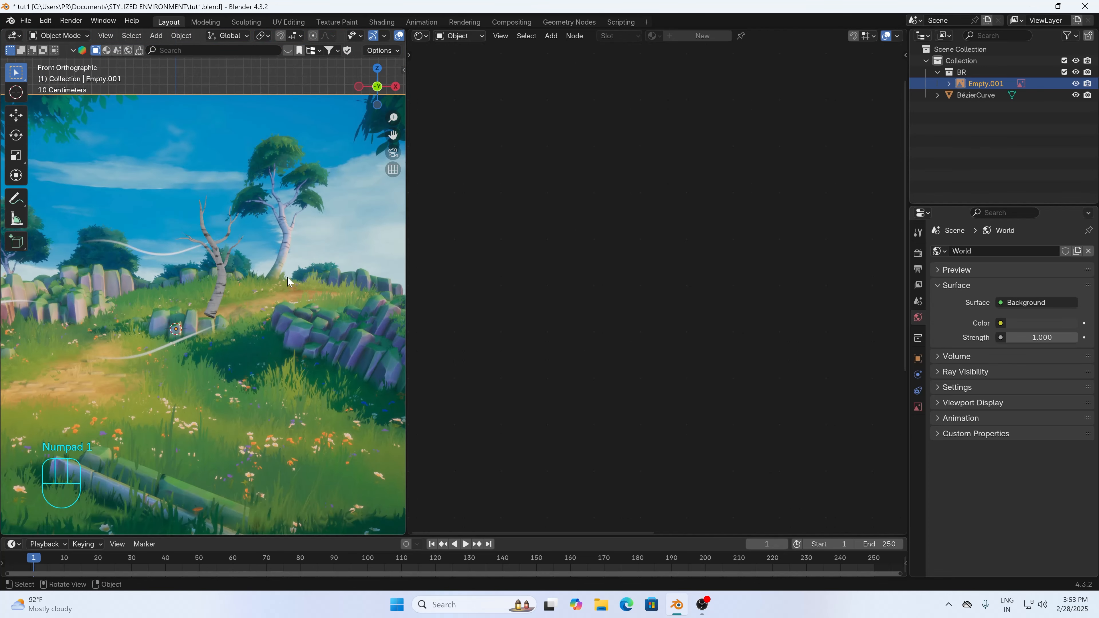
{"action": "scroll", "coordinate": [289, 282], "scroll_direction": "up", "scroll_amount": 1}
{"action": "scroll", "coordinate": [296, 119], "scroll_direction": "up", "scroll_amount": 1}
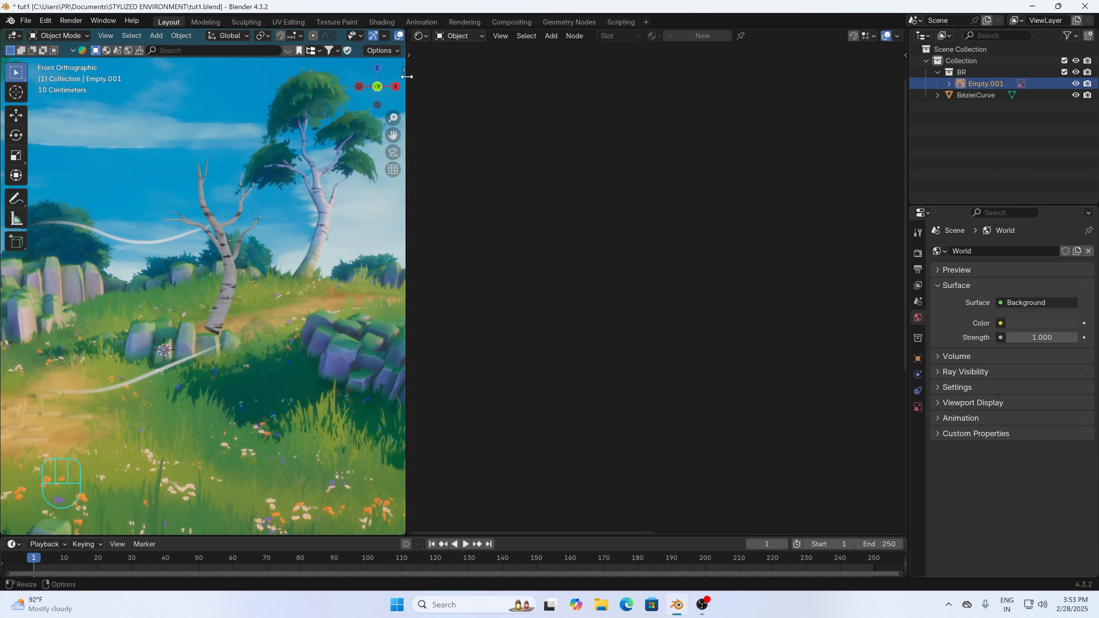
- Widen the 3D viewport by shrinking the node editor area beside it
{"action": "left_click_drag", "start_coordinate": [407, 94], "coordinate": [676, 93]}
{"action": "scroll", "coordinate": [370, 299], "scroll_direction": "up", "scroll_amount": 2}
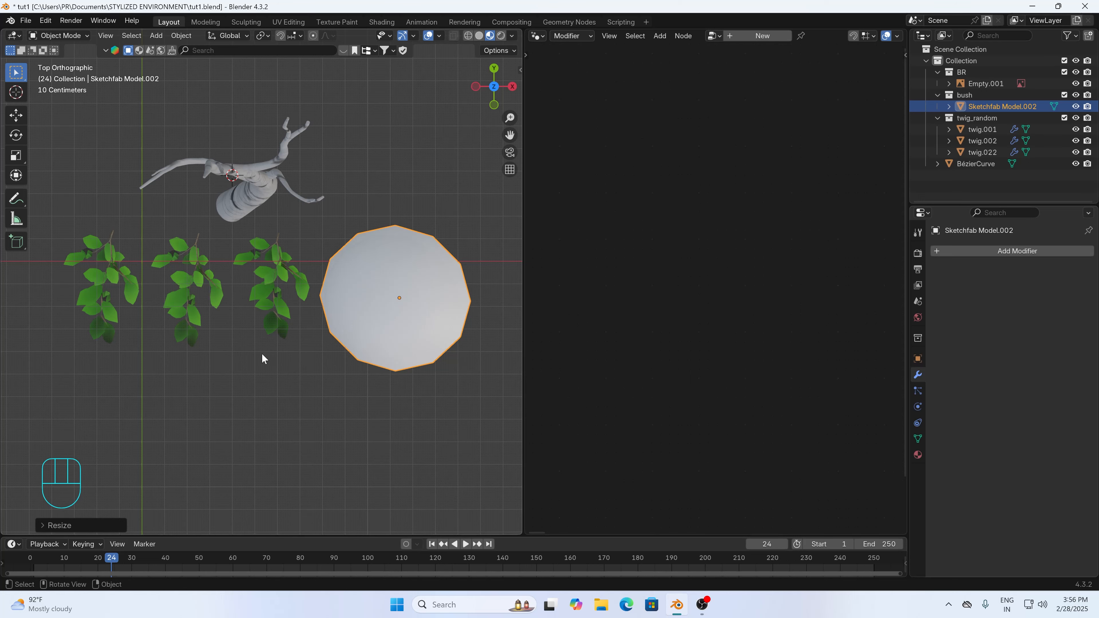
- Select the three leafy twigs, play their animation to check the movement, and clear the selection
{"action": "left_click_drag", "start_coordinate": [283, 355], "coordinate": [102, 292]}
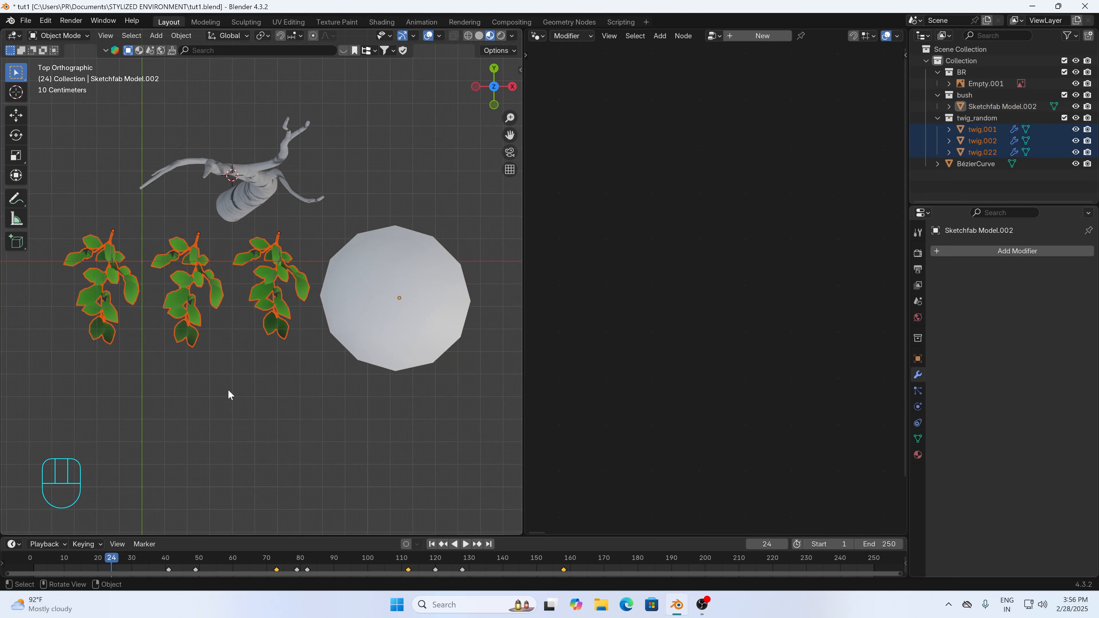
{"action": "key", "text": "space"}
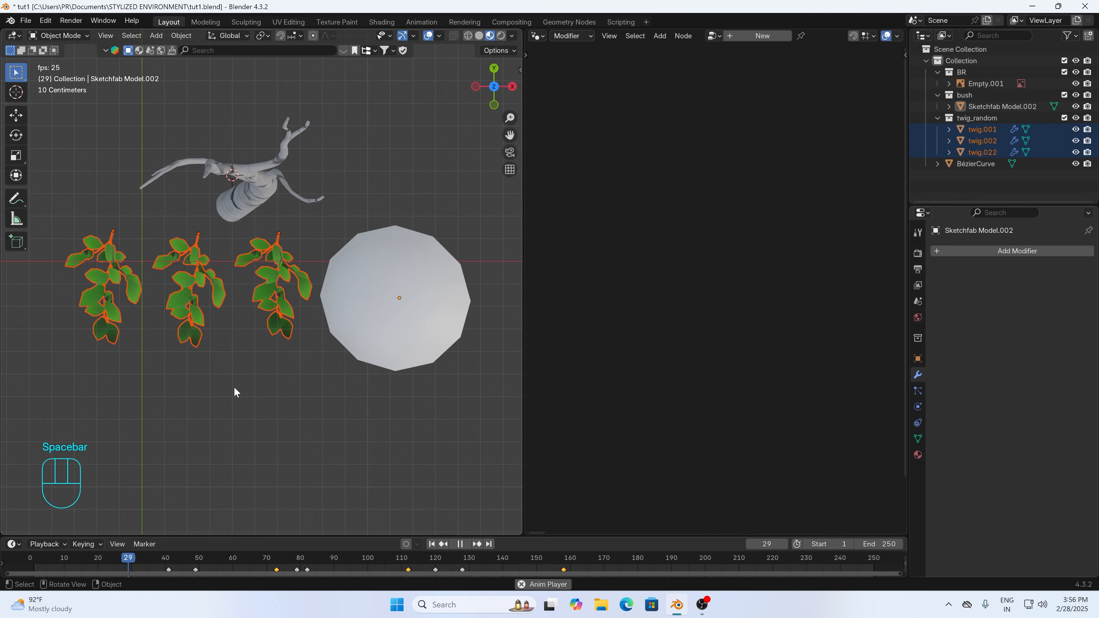
{"action": "left_click", "coordinate": [235, 320]}
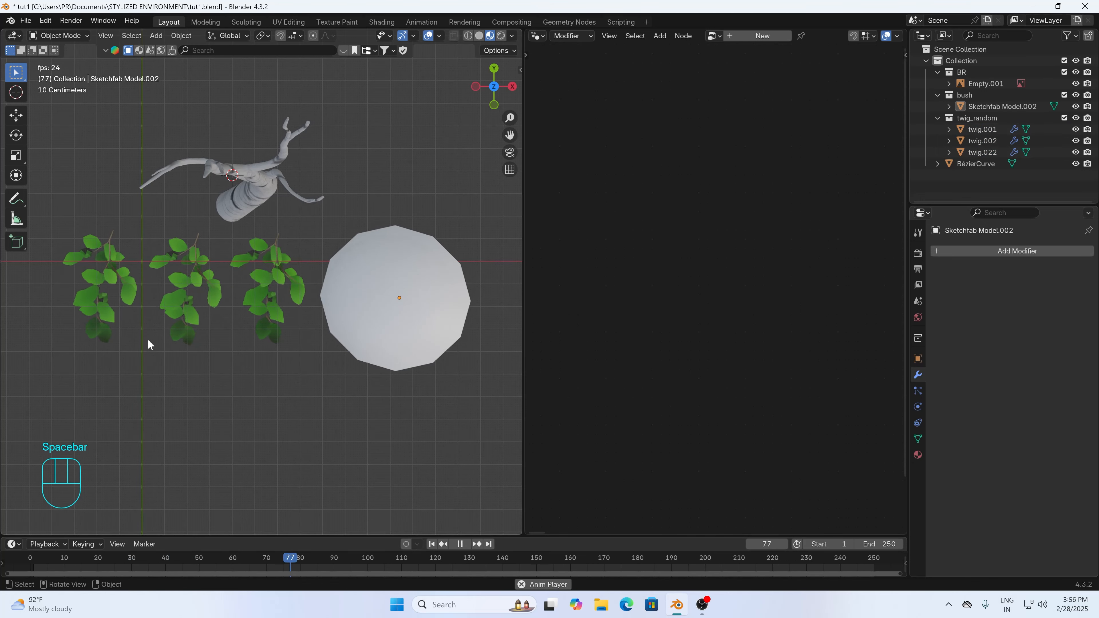
- Stop the playback and examine the dome-shaped bush mesh and the twigs beside the trunk from several angles and the front
{"action": "key", "text": "space"}
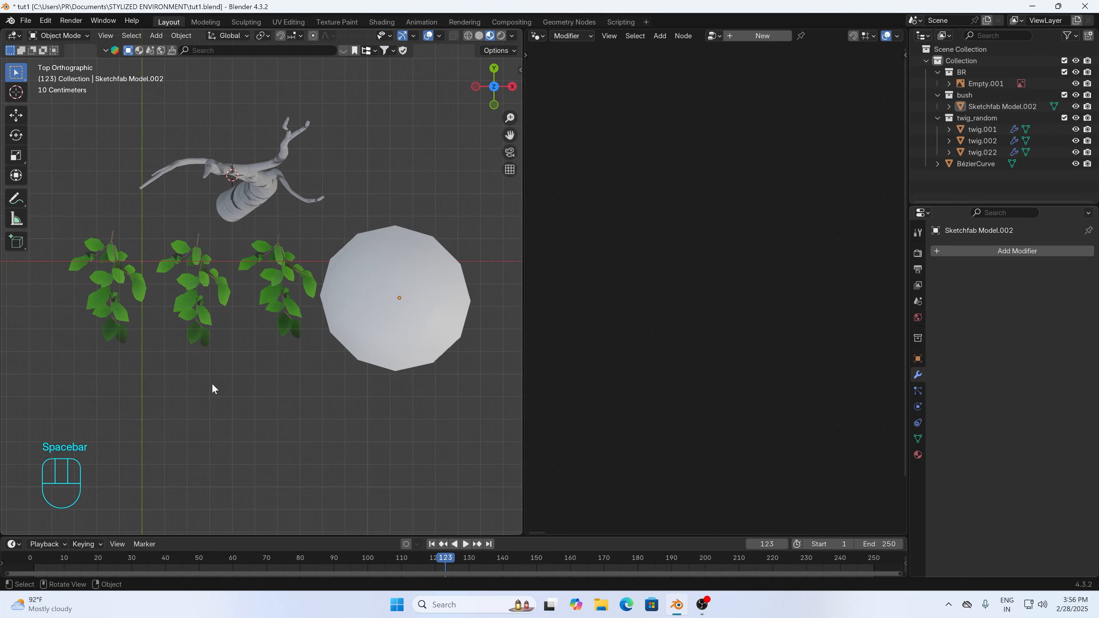
{"action": "mouse_move", "coordinate": [214, 388]}
{"action": "middle_mouse_down"}
{"action": "mouse_move", "coordinate": [323, 385]}
{"action": "mouse_move", "coordinate": [444, 238]}
{"action": "mouse_move", "coordinate": [510, 252]}
{"action": "mouse_move", "coordinate": [21, 256]}
{"action": "mouse_move", "coordinate": [30, 235]}
{"action": "mouse_move", "coordinate": [32, 247]}
{"action": "middle_mouse_up"}
{"action": "left_click", "coordinate": [357, 334]}
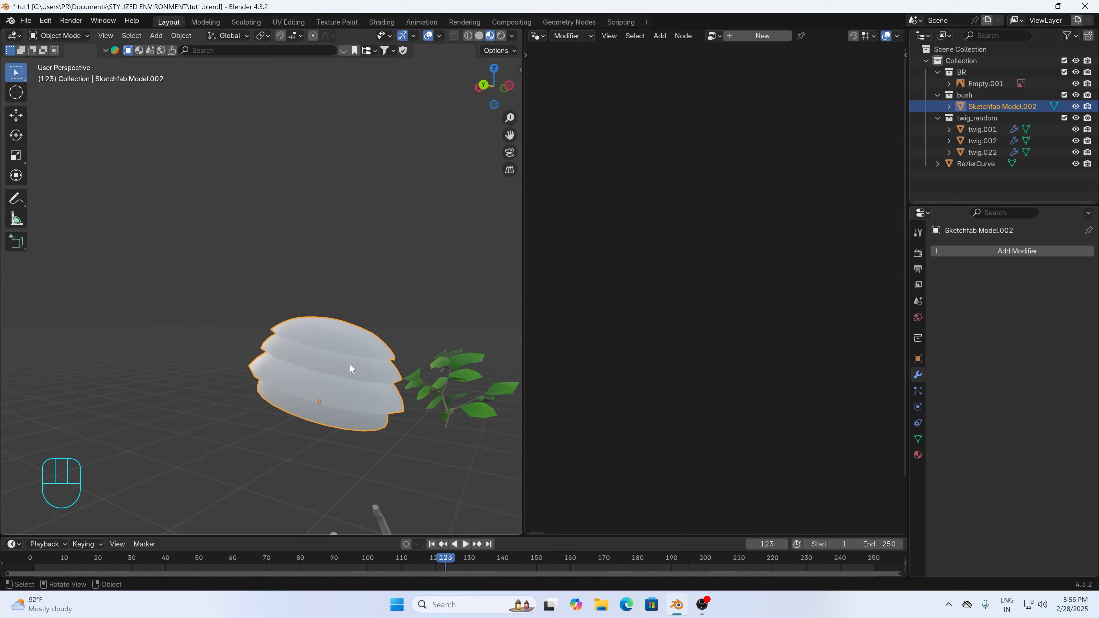
{"action": "middle_click_drag", "start_coordinate": [306, 387], "coordinate": [165, 410]}
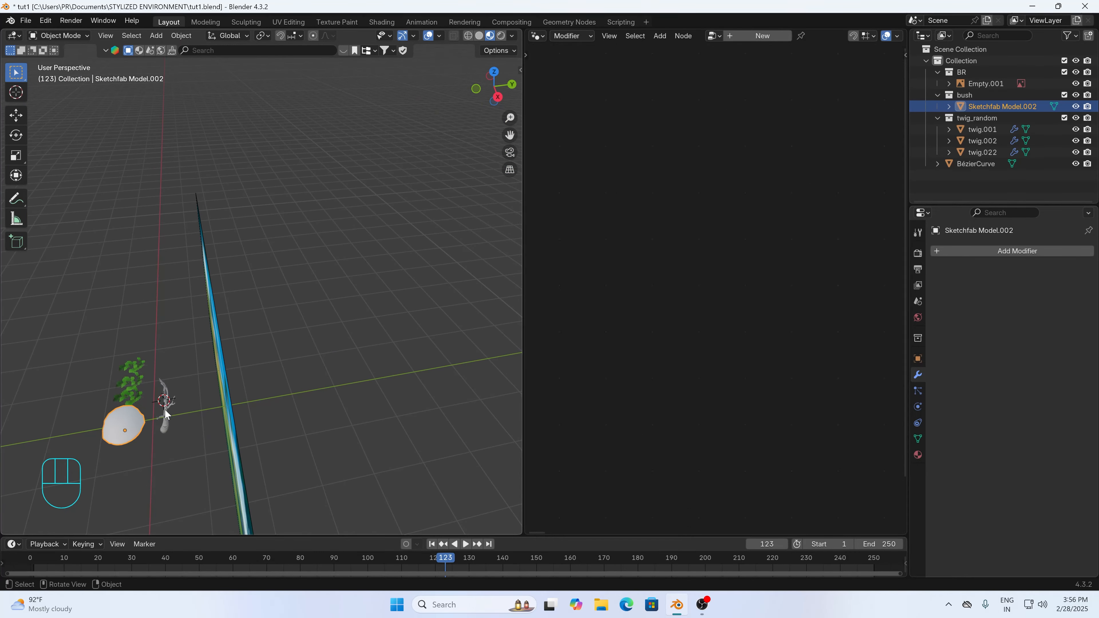
{"action": "left_click_drag", "start_coordinate": [111, 325], "coordinate": [137, 438]}
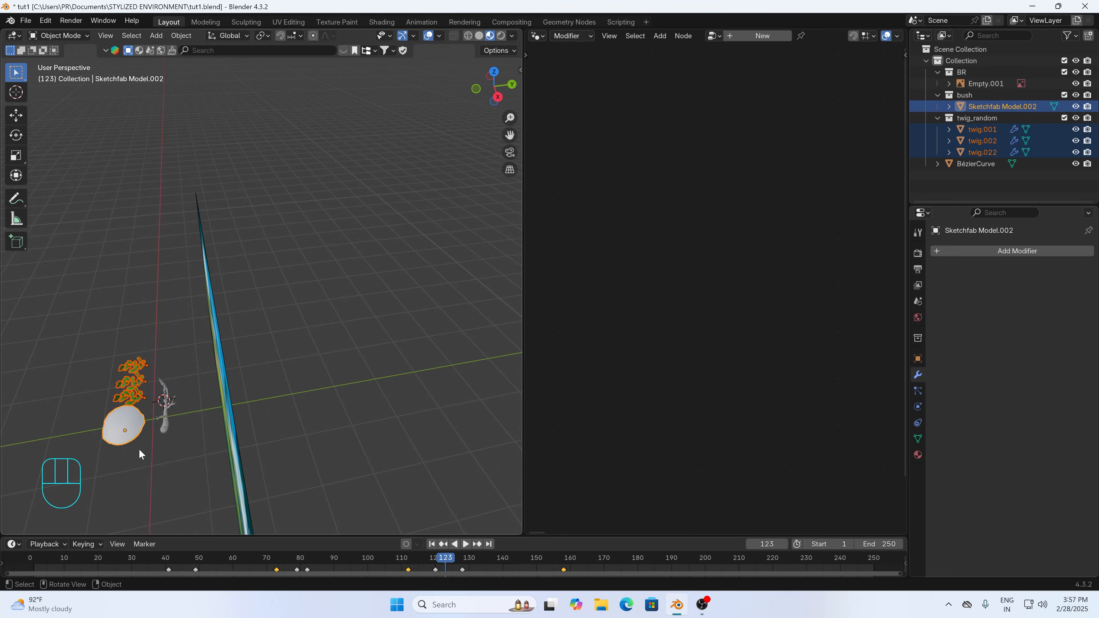
{"action": "middle_click_drag", "start_coordinate": [139, 453], "coordinate": [122, 358]}
{"action": "left_click_drag", "start_coordinate": [121, 358], "coordinate": [161, 480]}
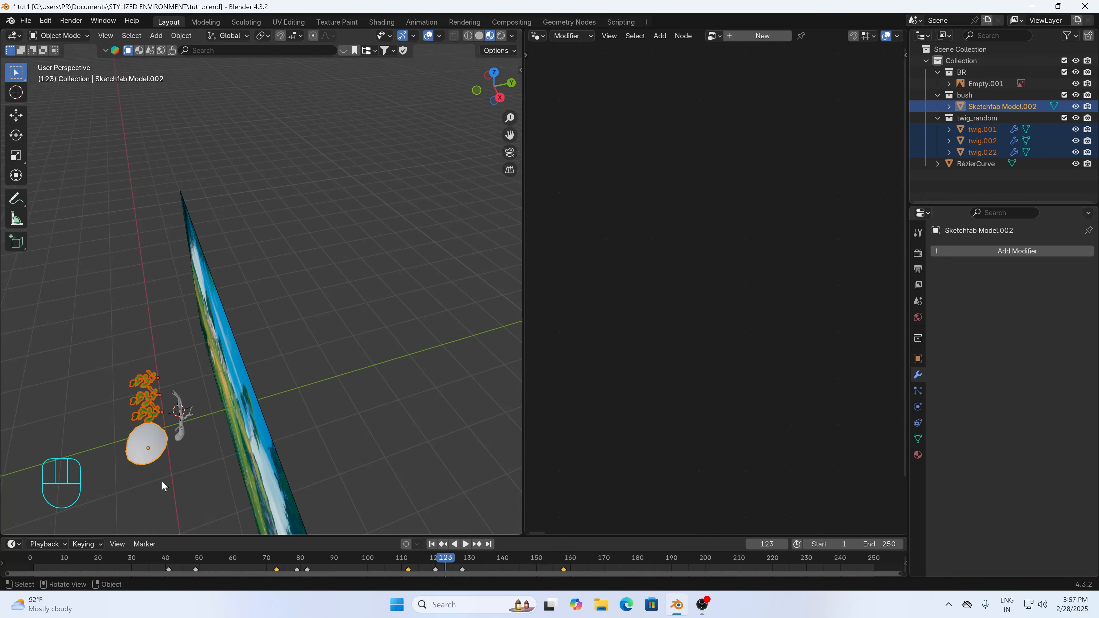
{"action": "middle_click_drag", "start_coordinate": [161, 480], "coordinate": [136, 452]}
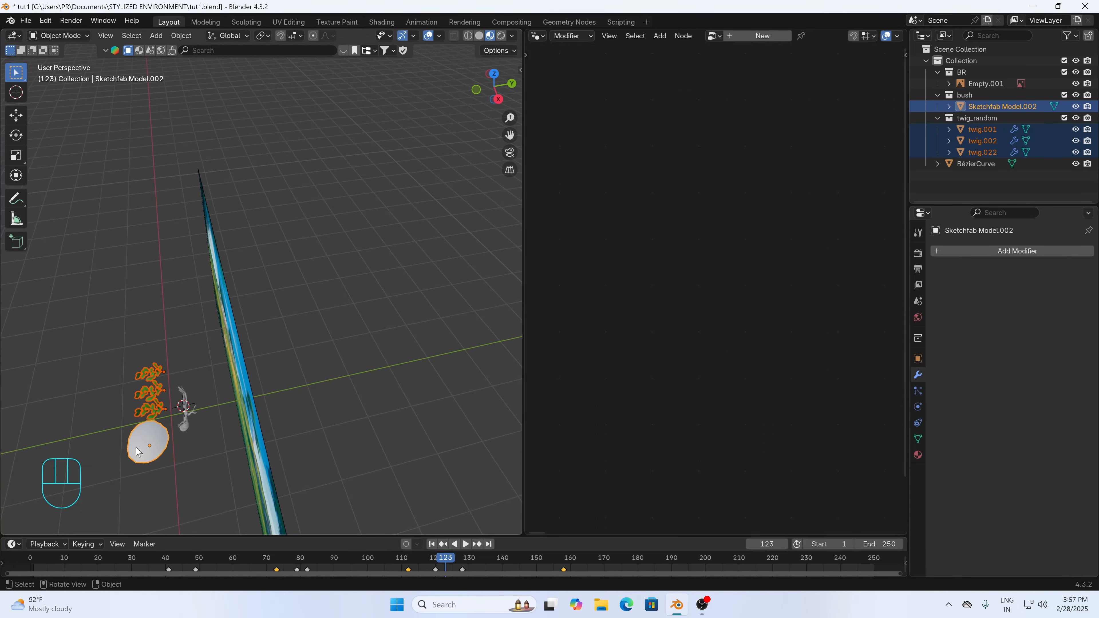
{"action": "key", "text": "KP_1"}
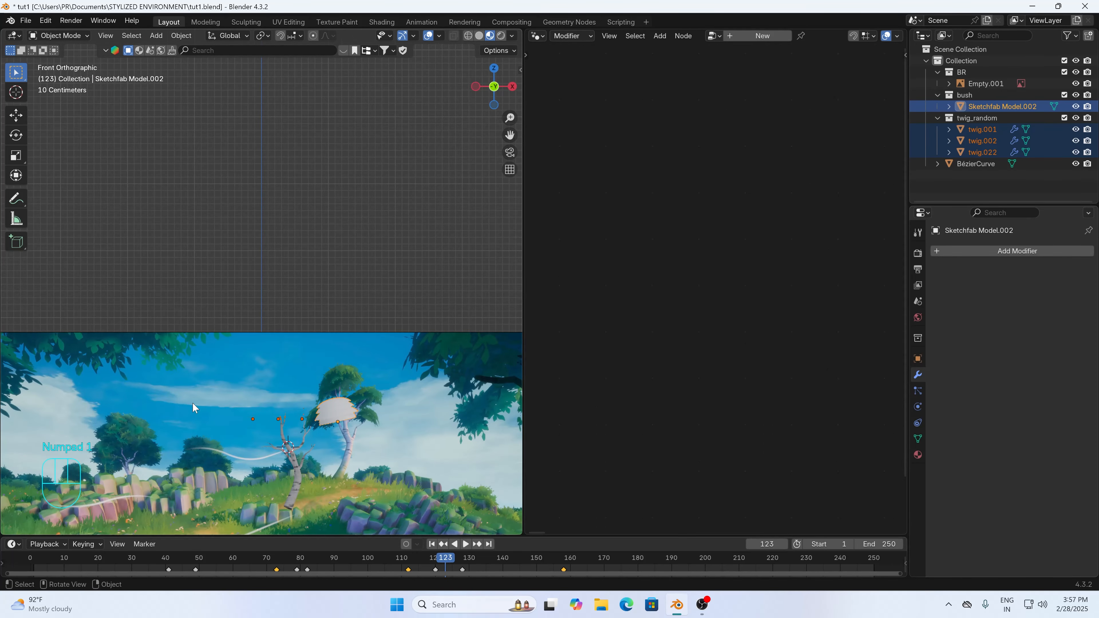
- Collapse the twig_random collection and exclude it from the view layer
{"action": "left_click", "coordinate": [969, 120]}
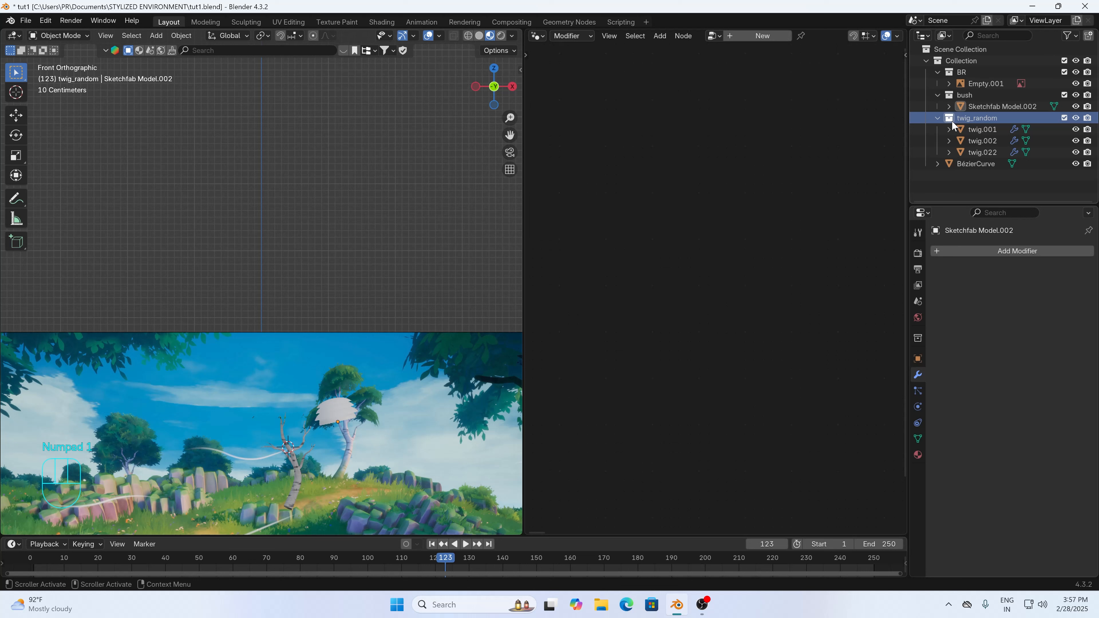
{"action": "left_click", "coordinate": [937, 117]}
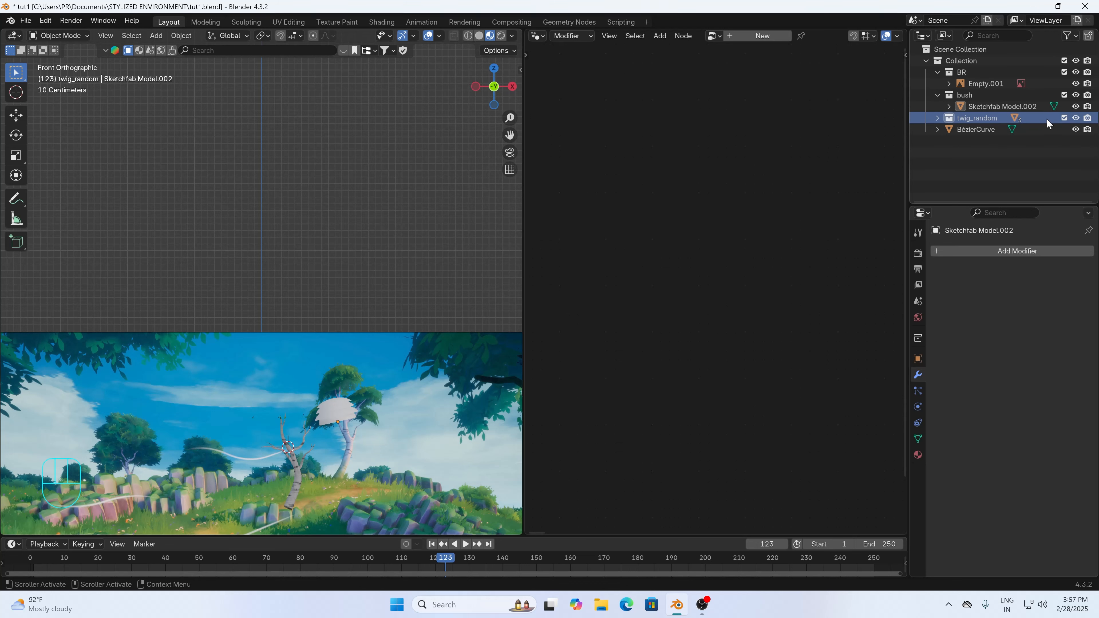
{"action": "left_click", "coordinate": [1064, 118]}
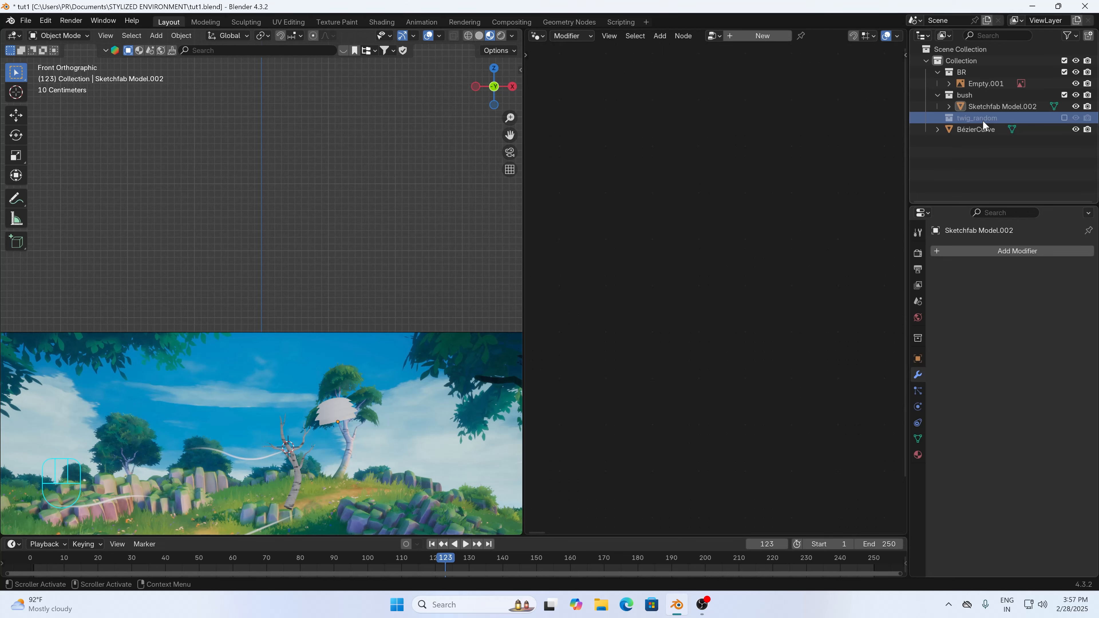
- Give the dome-shaped bush mesh a new geometry node tree and name it leave
{"action": "left_click", "coordinate": [337, 412]}
{"action": "key", "text": "KP_Decimal"}
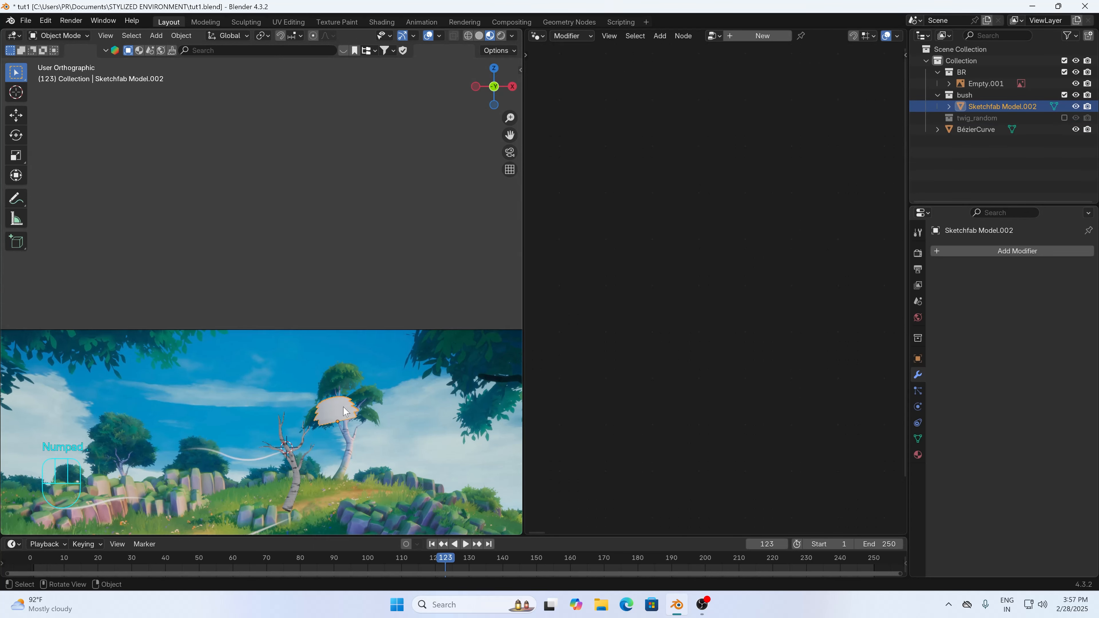
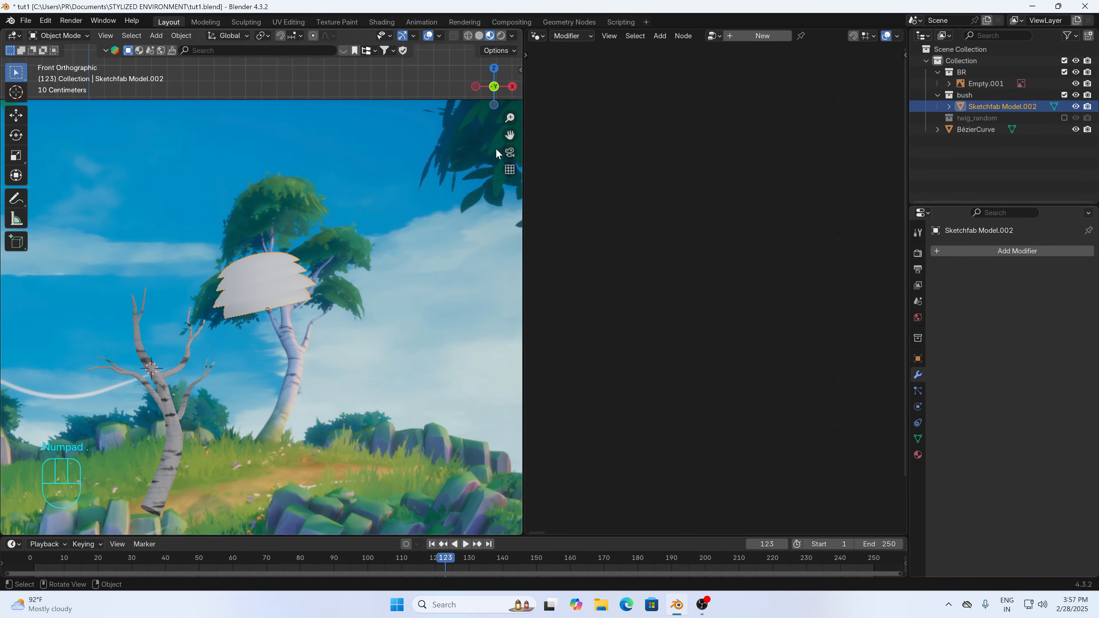
{"action": "middle_click_drag", "start_coordinate": [418, 208], "coordinate": [466, 152], "text": "shift"}
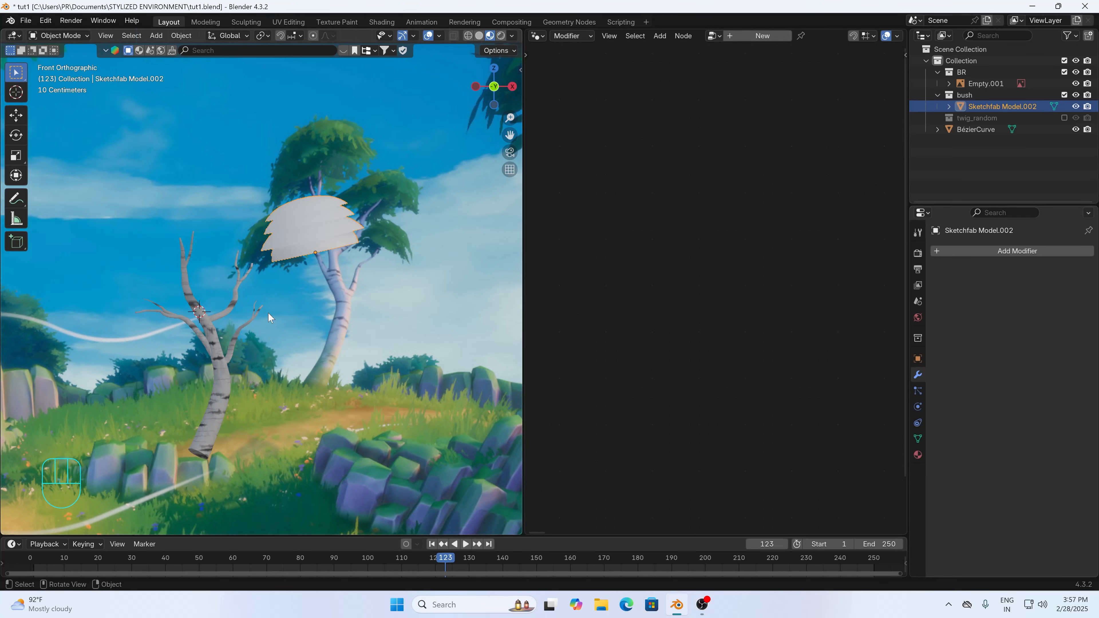
{"action": "left_click", "coordinate": [753, 36]}
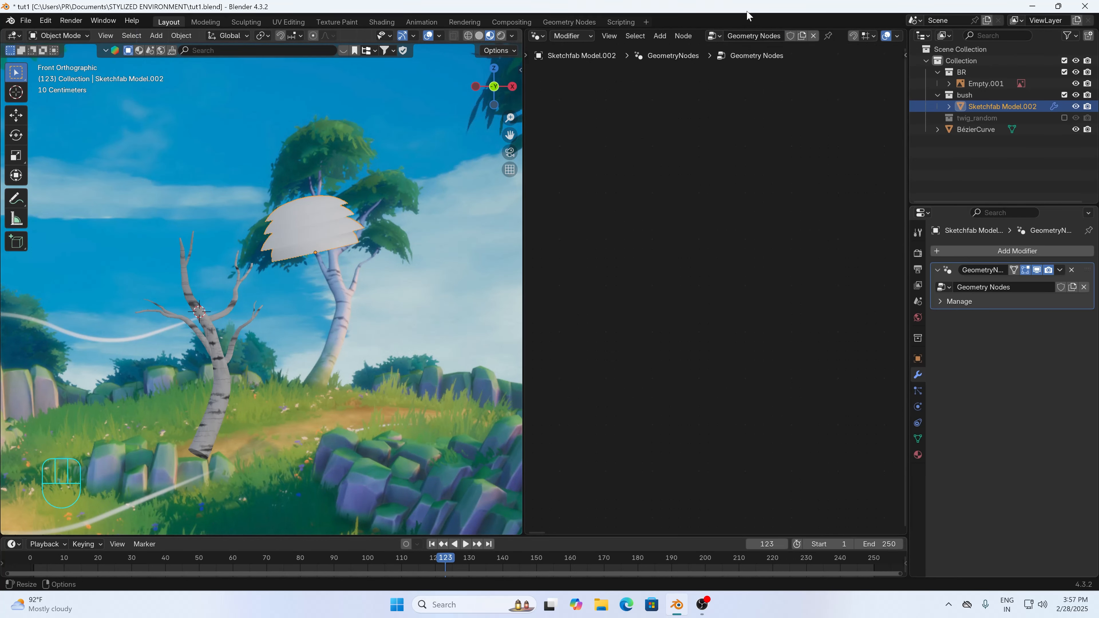
{"action": "double_click", "coordinate": [750, 37]}
{"action": "type", "text": "le"}
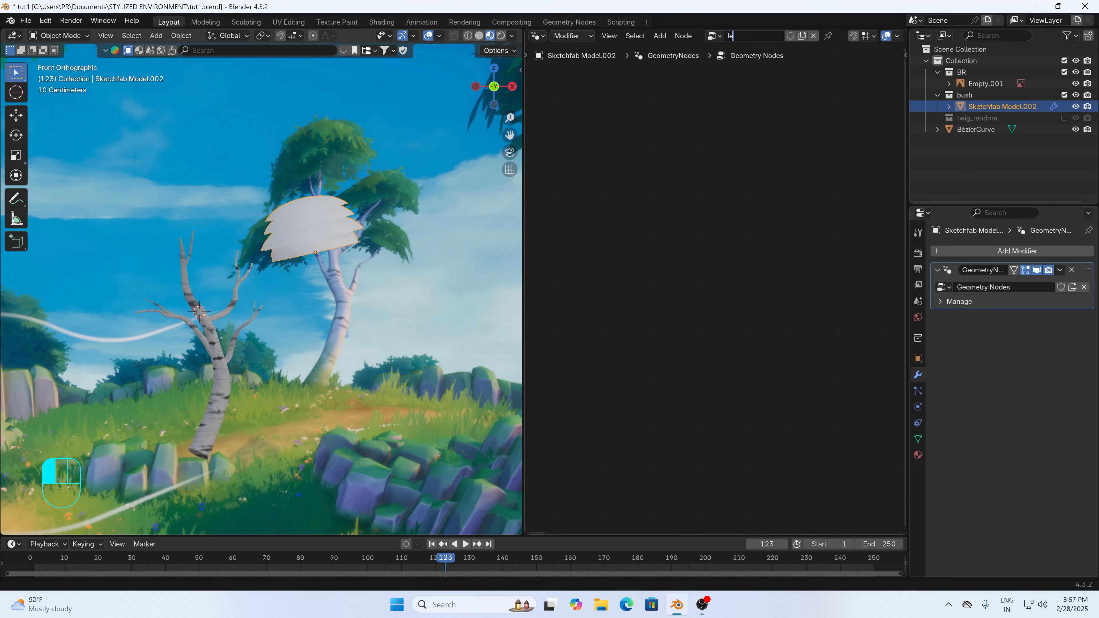
{"action": "type", "text": "ave"}
{"action": "key", "text": "Return"}
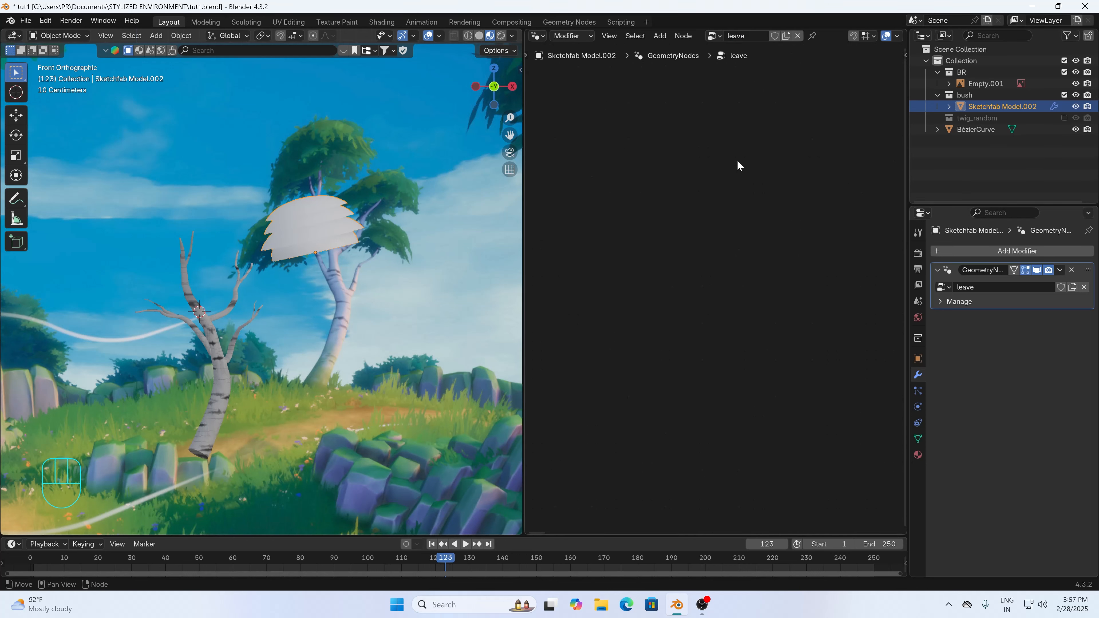
- Insert a Distribute Points on Faces node between the Group Input and Group Output
{"action": "key", "text": "KP_Decimal"}
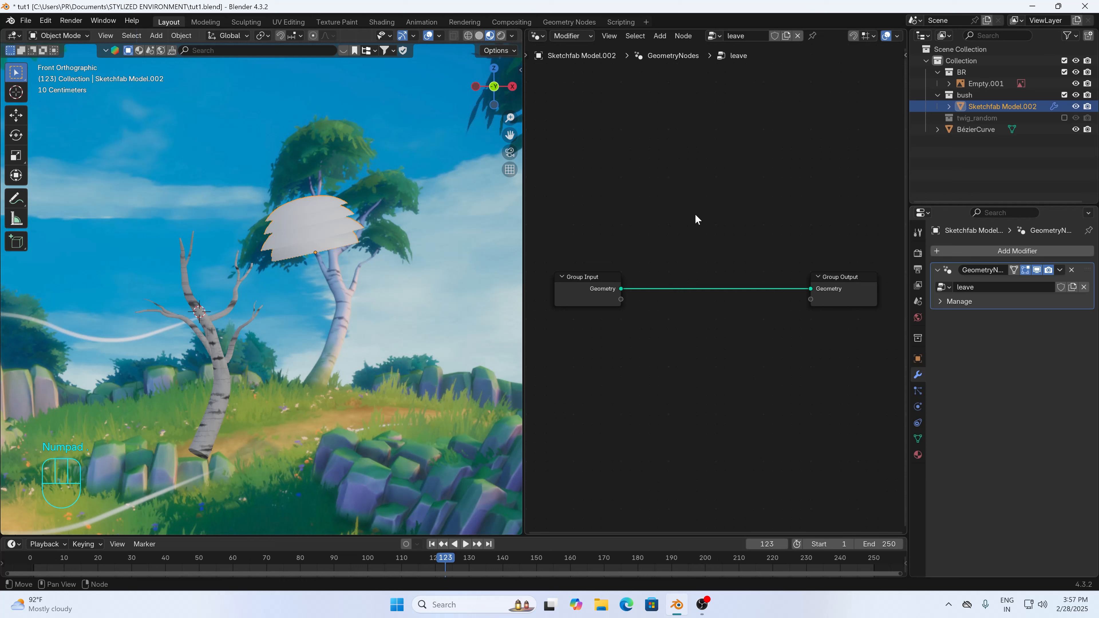
{"action": "key", "text": "shift+a"}
{"action": "left_click", "coordinate": [630, 224]}
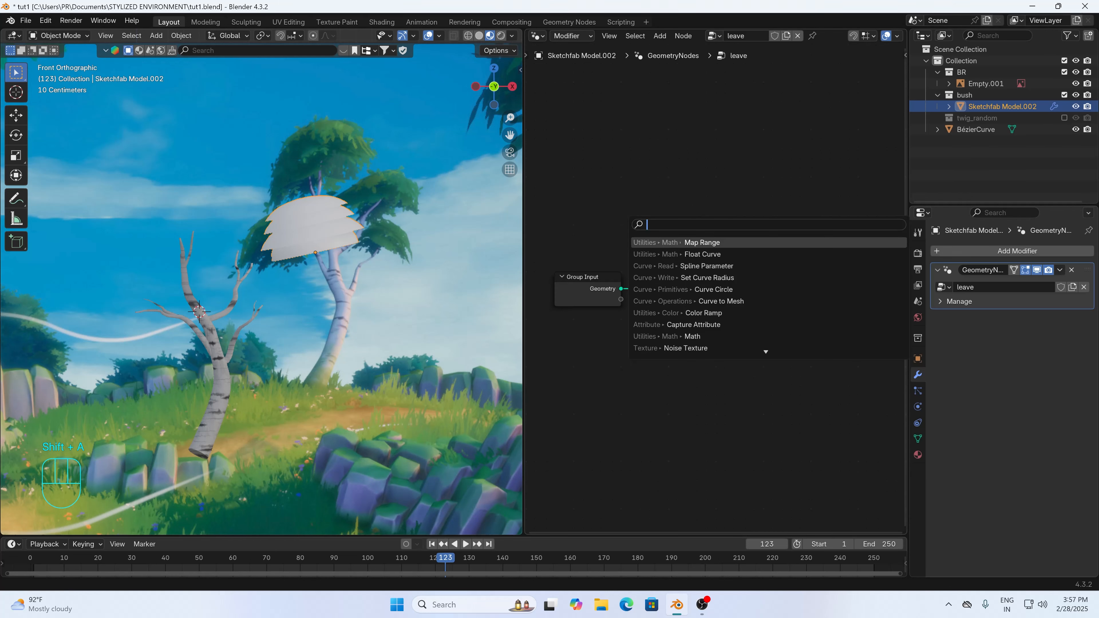
{"action": "type", "text": "di"}
{"action": "key", "text": "Down"}
{"action": "key", "text": "Down"}
{"action": "key", "text": "Down"}
{"action": "key", "text": "Down"}
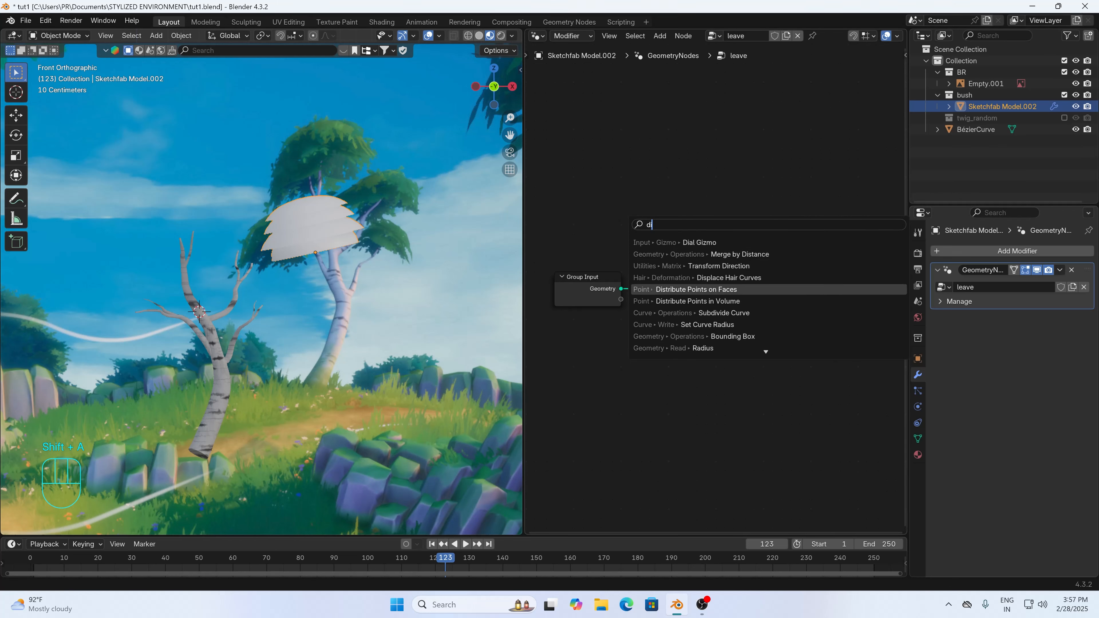
{"action": "key", "text": "Return"}
{"action": "left_click", "coordinate": [639, 280]}
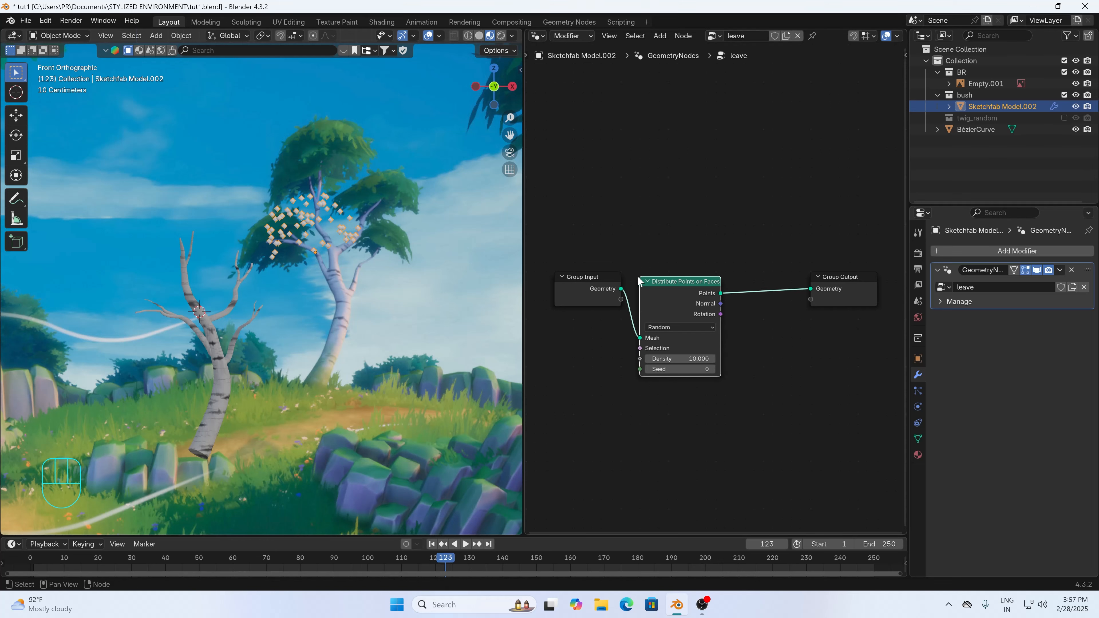
- Insert an Instance on Points node between Distribute Points on Faces and the Group Output
{"action": "key", "text": "shift+a"}
{"action": "left_click", "coordinate": [682, 235]}
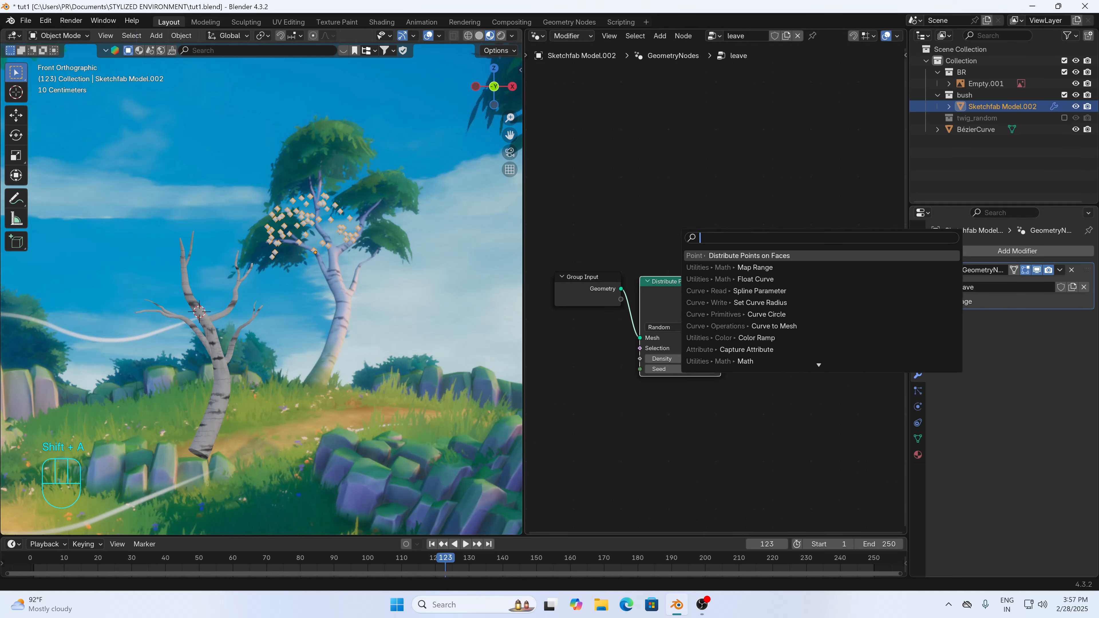
{"action": "type", "text": "i"}
{"action": "key", "text": "Return"}
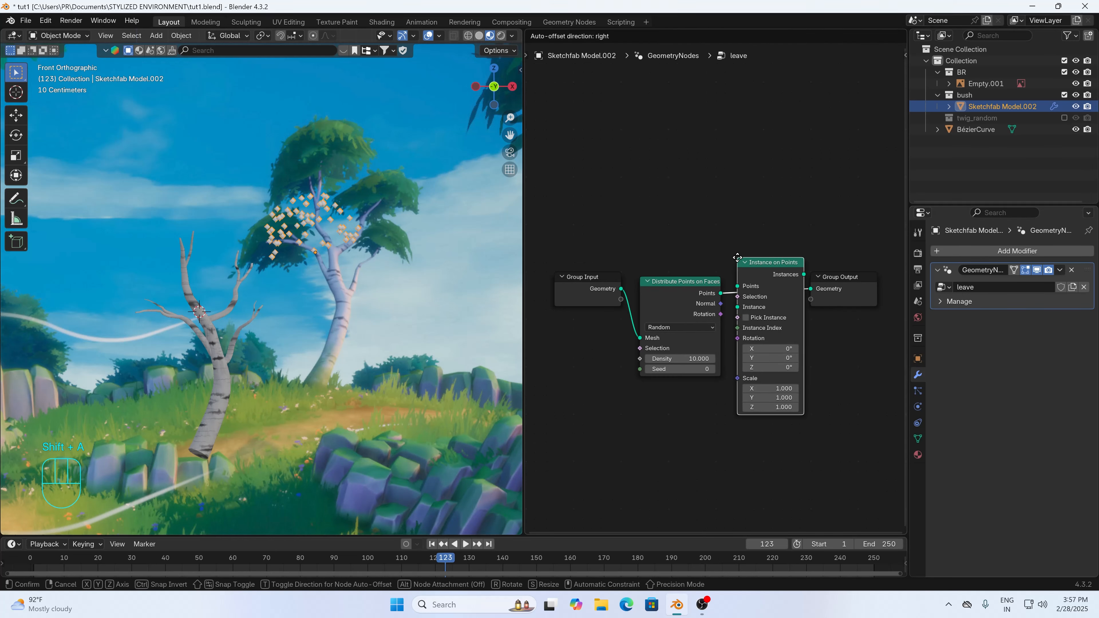
{"action": "left_click", "coordinate": [727, 221]}
{"action": "scroll", "coordinate": [728, 208], "scroll_direction": "up", "scroll_amount": 2}
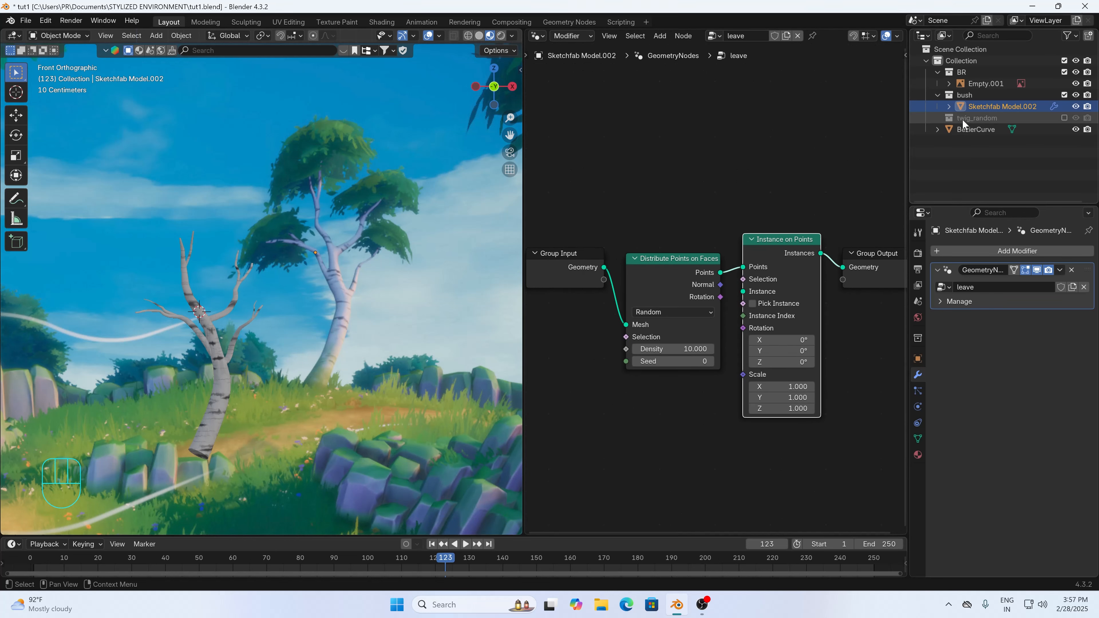
- Feed the twig_random collection into Instance with Separate Children and Reset Children on, and enable Pick Instance
{"action": "left_click_drag", "start_coordinate": [966, 118], "coordinate": [550, 398]}
{"action": "left_click", "coordinate": [540, 451]}
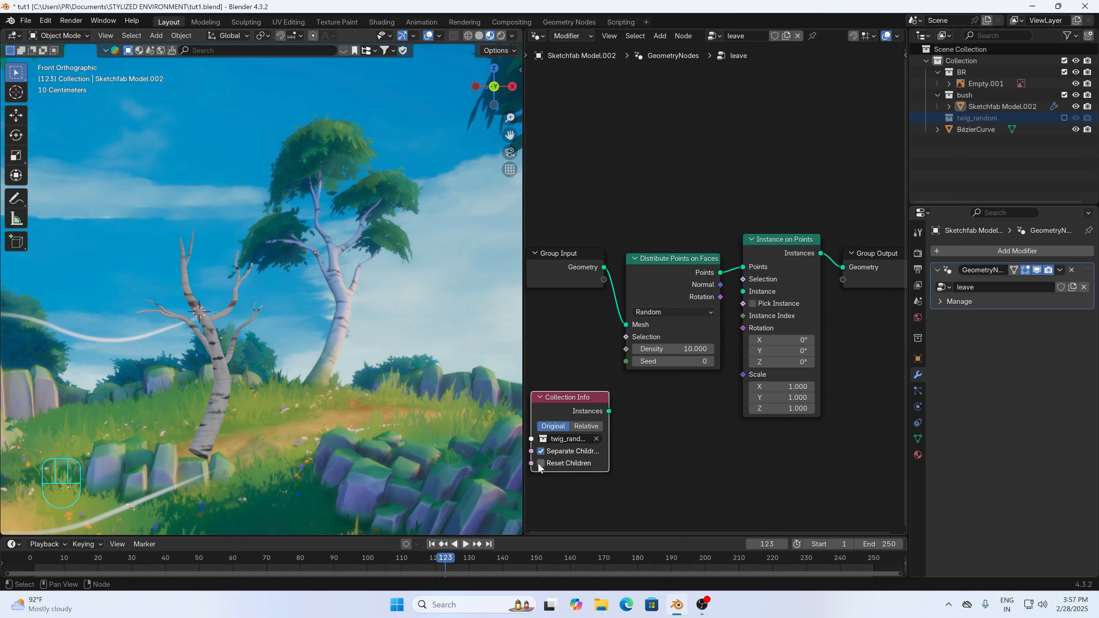
{"action": "left_click", "coordinate": [540, 463]}
{"action": "left_click_drag", "start_coordinate": [609, 411], "coordinate": [739, 294]}
{"action": "left_click", "coordinate": [752, 303]}
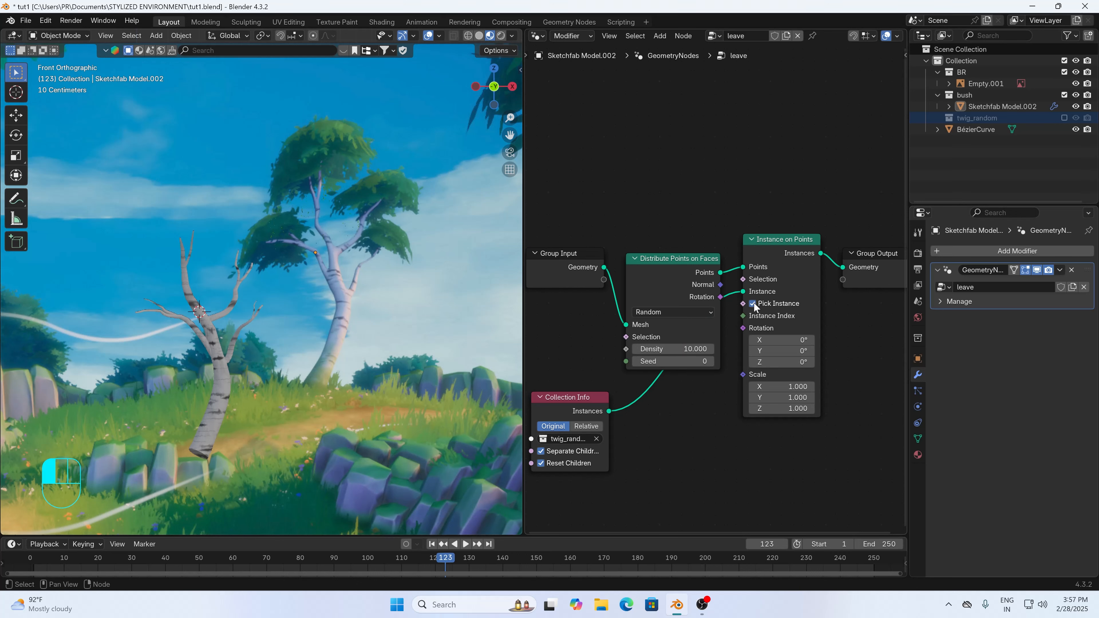
- Hide the reference painting and reselect the leafy bush in the front view
{"action": "left_click", "coordinate": [313, 258]}
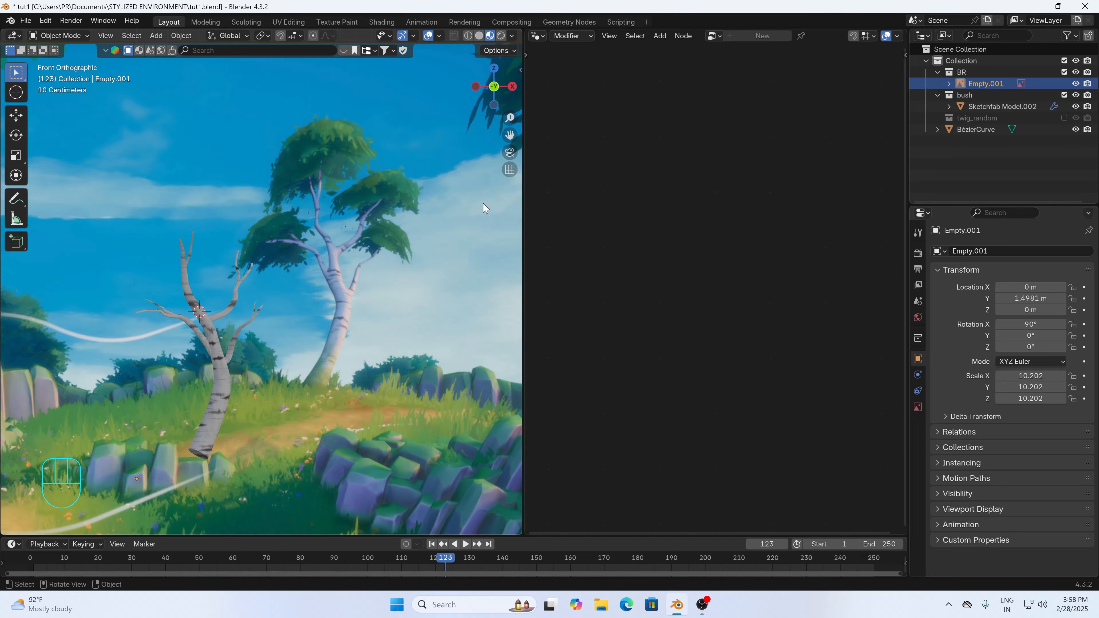
{"action": "middle_click_drag", "start_coordinate": [473, 213], "coordinate": [423, 244]}
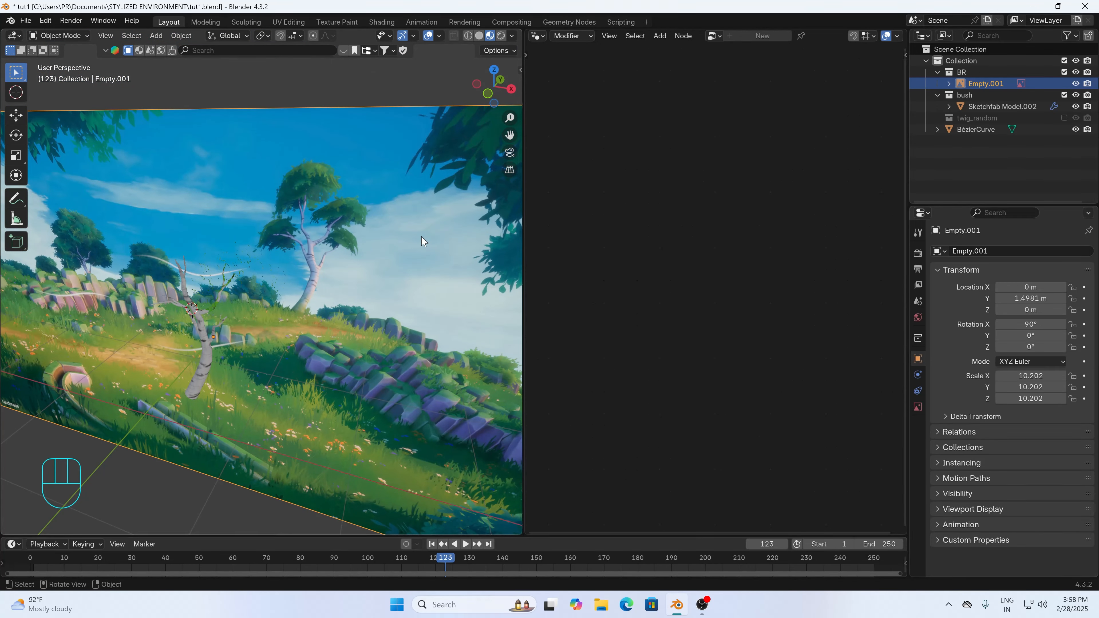
{"action": "key", "text": "h"}
{"action": "key", "text": "KP_1"}
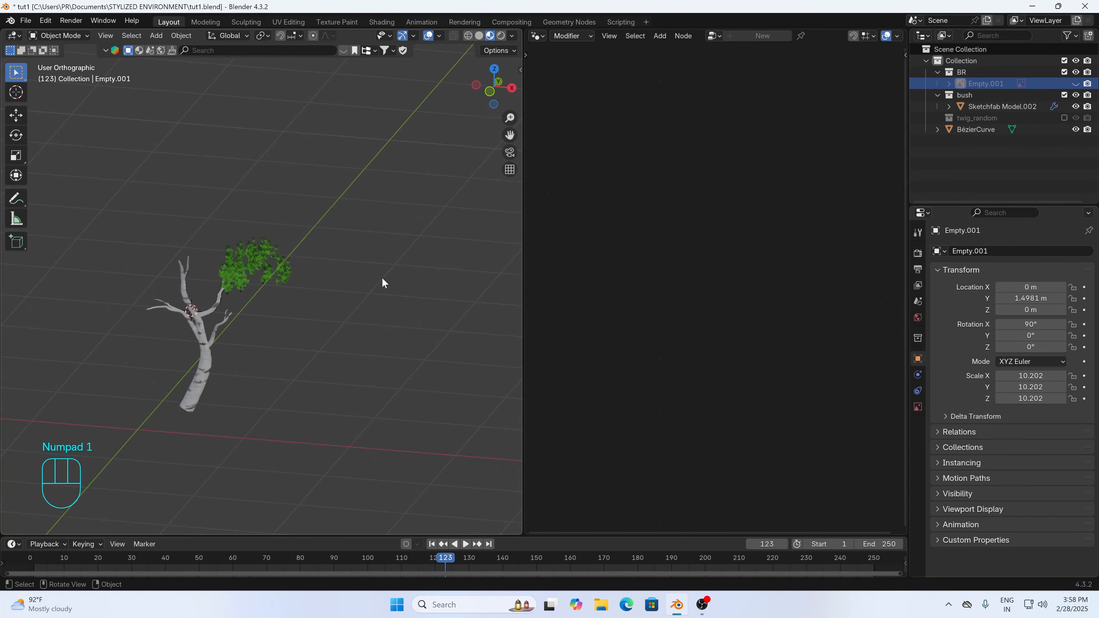
{"action": "scroll", "coordinate": [346, 272], "scroll_direction": "up", "scroll_amount": 5}
{"action": "left_click", "coordinate": [293, 200]}
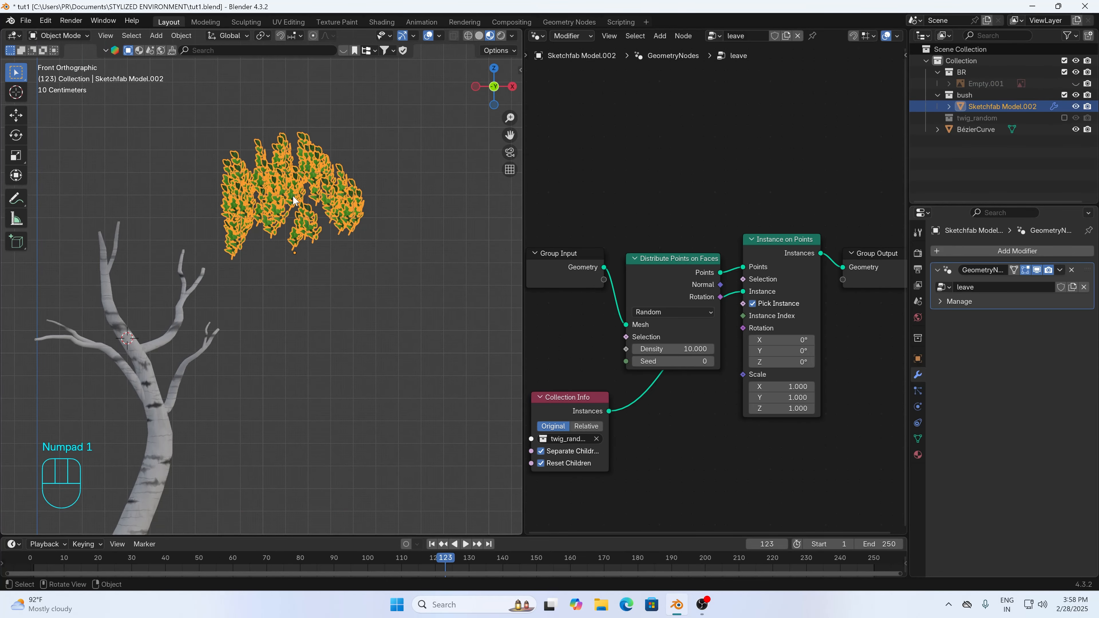
{"action": "left_click", "coordinate": [378, 300]}
{"action": "left_click", "coordinate": [329, 210]}
- Move the Group Input and Distribute Points on Faces nodes away from Instance on Points and add an Align Rotation to Vector node
{"action": "scroll", "coordinate": [768, 431], "scroll_direction": "down", "scroll_amount": 3}
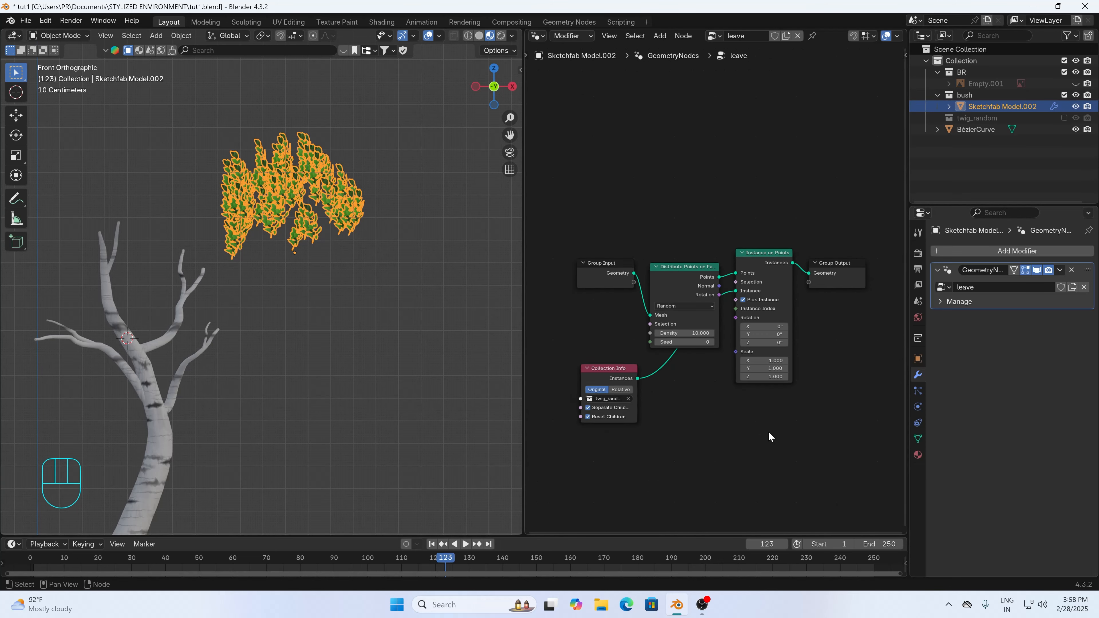
{"action": "left_click_drag", "start_coordinate": [583, 160], "coordinate": [682, 270]}
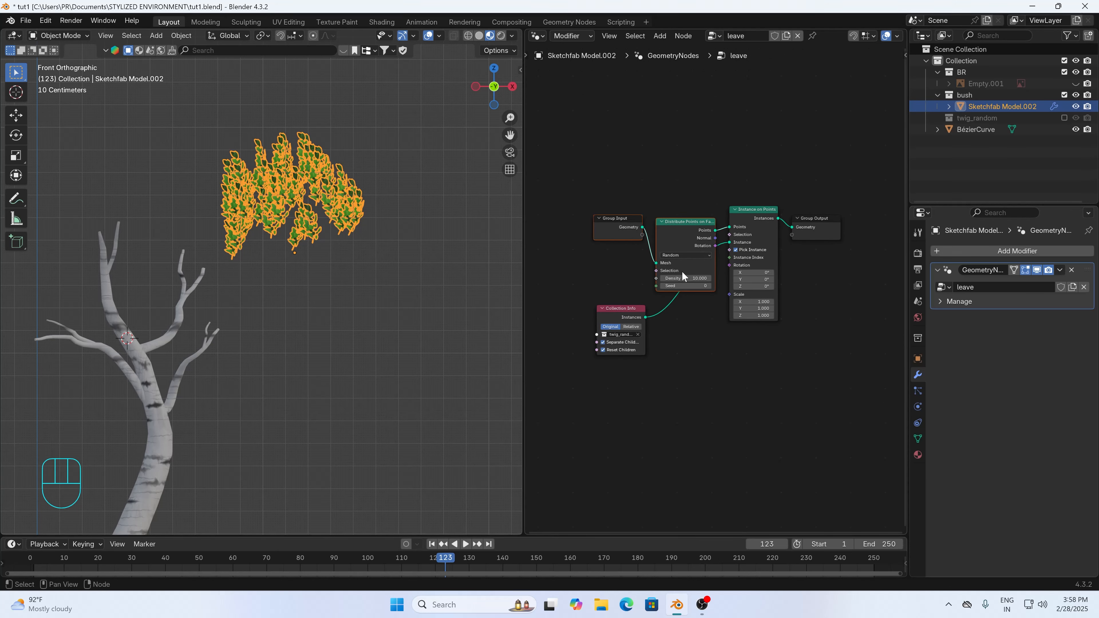
{"action": "key", "text": "g"}
{"action": "left_click", "coordinate": [617, 244]}
{"action": "key", "text": "shift+a"}
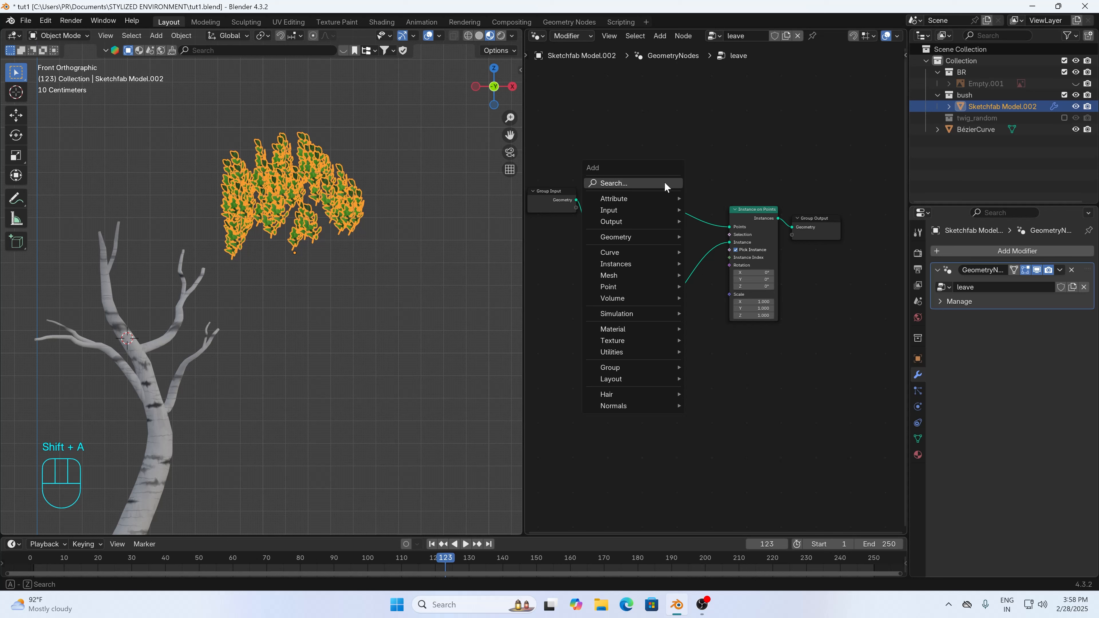
{"action": "type", "text": "a"}
{"action": "left_click", "coordinate": [766, 214]}
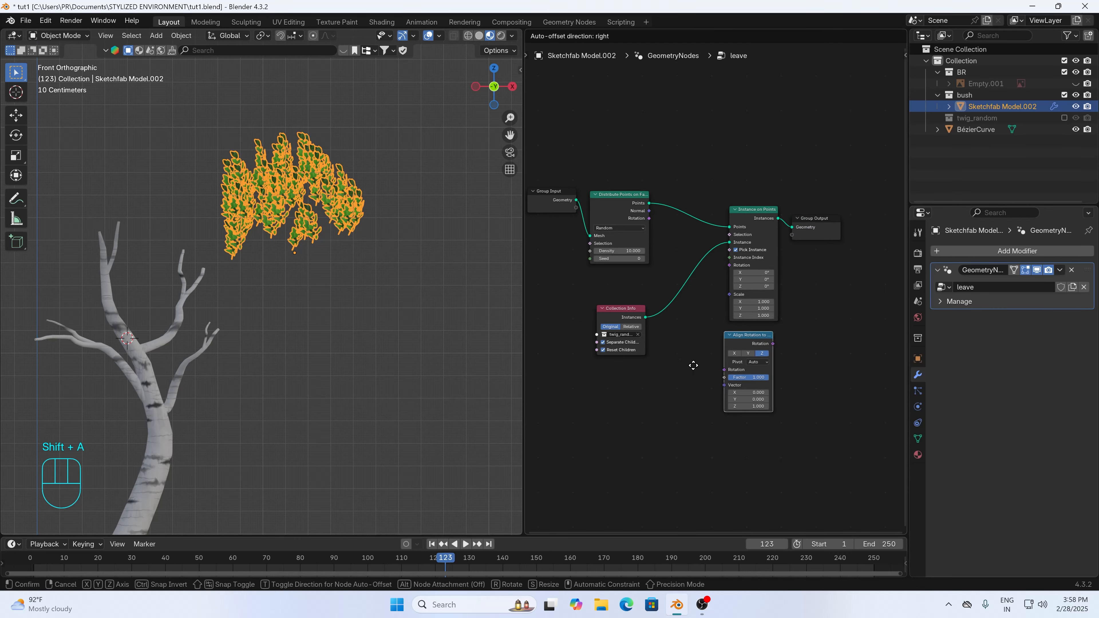
{"action": "left_click", "coordinate": [689, 366]}
- Connect the distributed points' Normal to the Align Rotation Vector and its output to the instances' Rotation, placing the node above the others
{"action": "left_click_drag", "start_coordinate": [649, 211], "coordinate": [681, 385]}
{"action": "left_click_drag", "start_coordinate": [733, 344], "coordinate": [730, 265]}
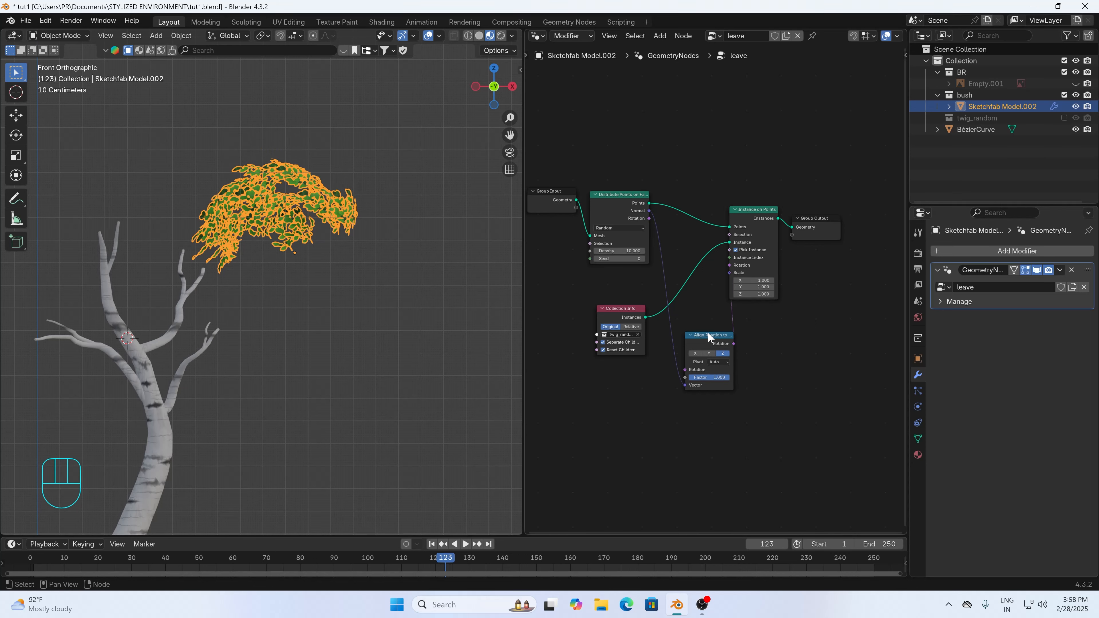
{"action": "left_click_drag", "start_coordinate": [707, 334], "coordinate": [689, 115]}
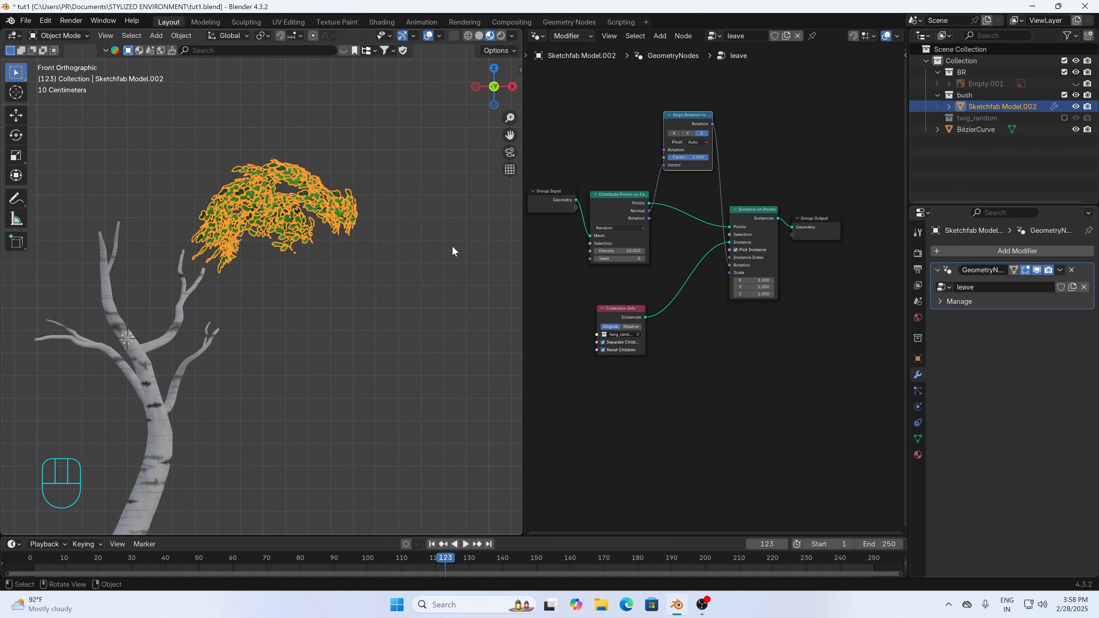
- Add a Random Value node of type Vector and connect its Value to the Rotation input of Align Rotation to Vector
{"action": "left_click", "coordinate": [451, 246]}
{"action": "left_click", "coordinate": [307, 219]}
{"action": "key", "text": "Home"}
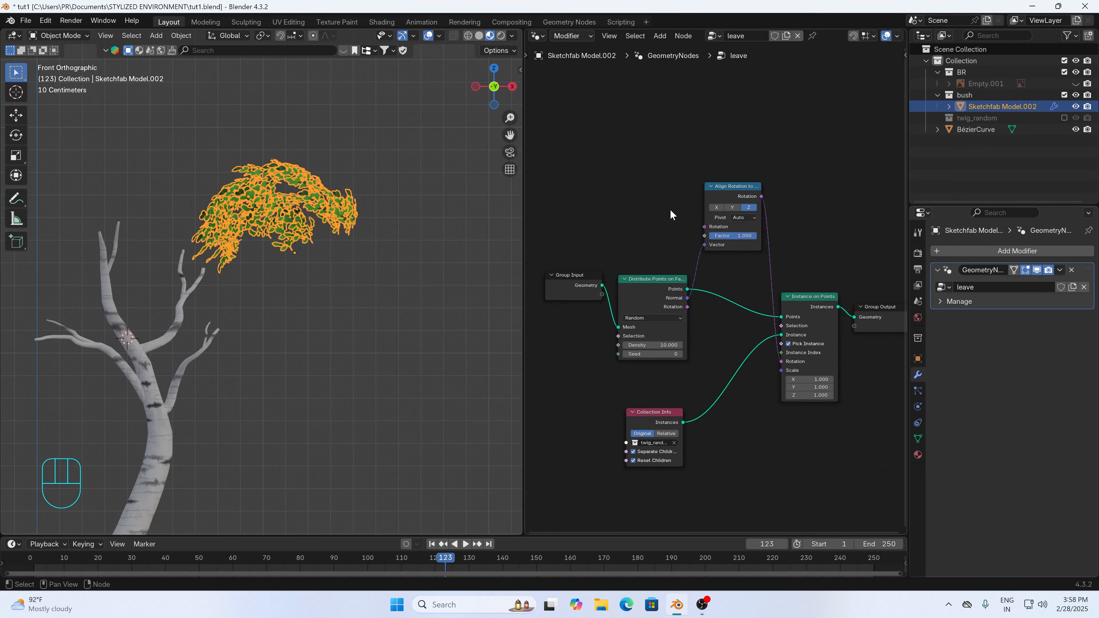
{"action": "key", "text": "shift+a"}
{"action": "type", "text": "r"}
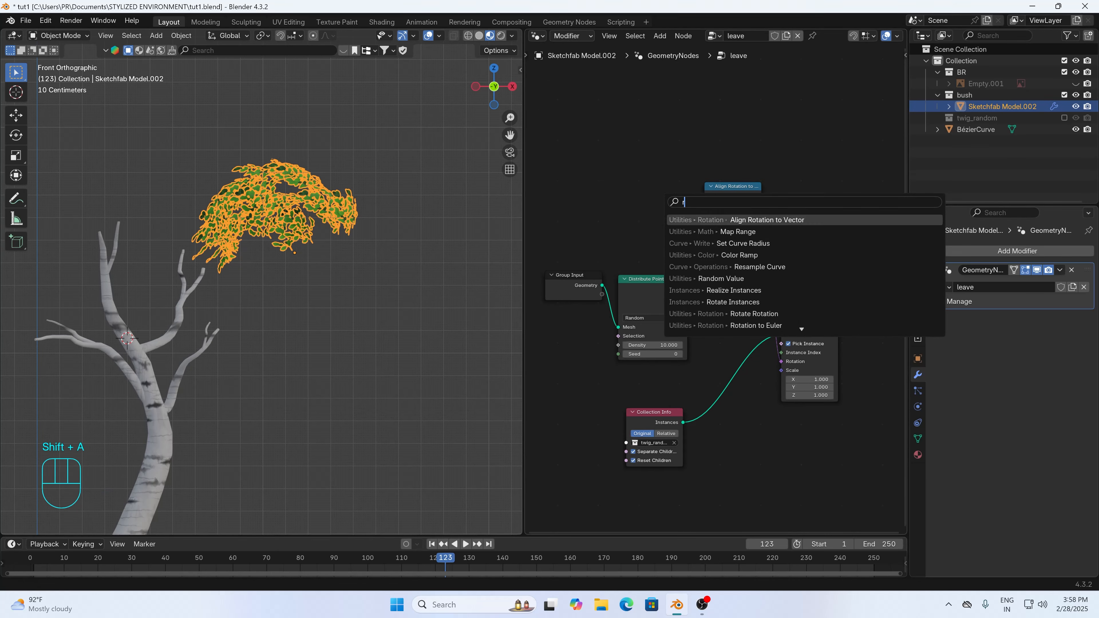
{"action": "type", "text": "an"}
{"action": "key", "text": "Down"}
{"action": "key", "text": "Return"}
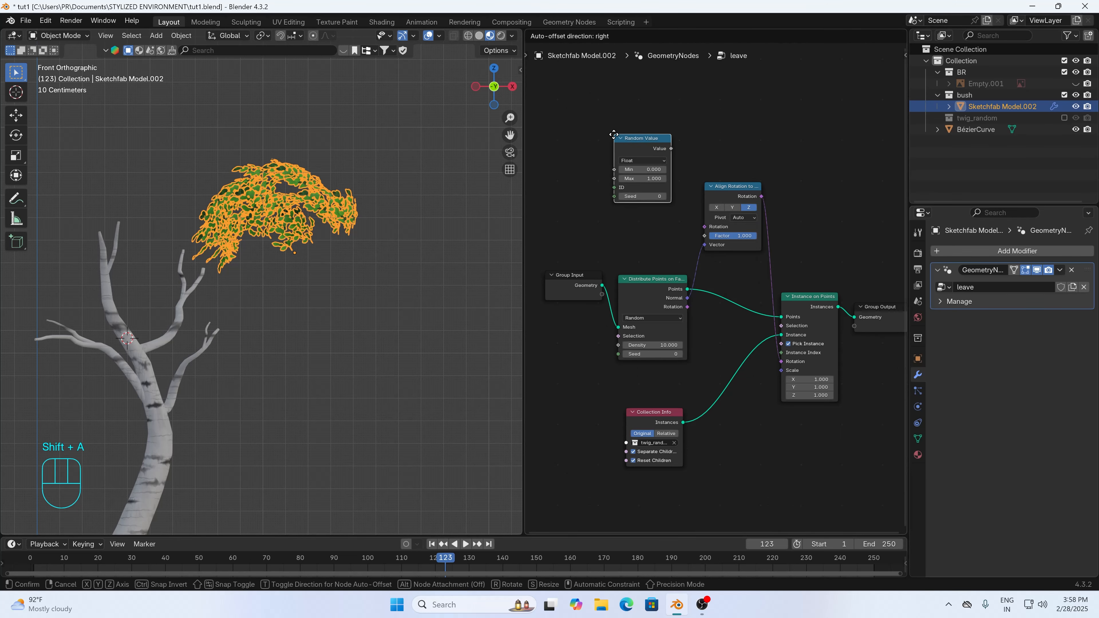
{"action": "left_click", "coordinate": [632, 156]}
{"action": "left_click", "coordinate": [632, 157]}
{"action": "left_click", "coordinate": [623, 194]}
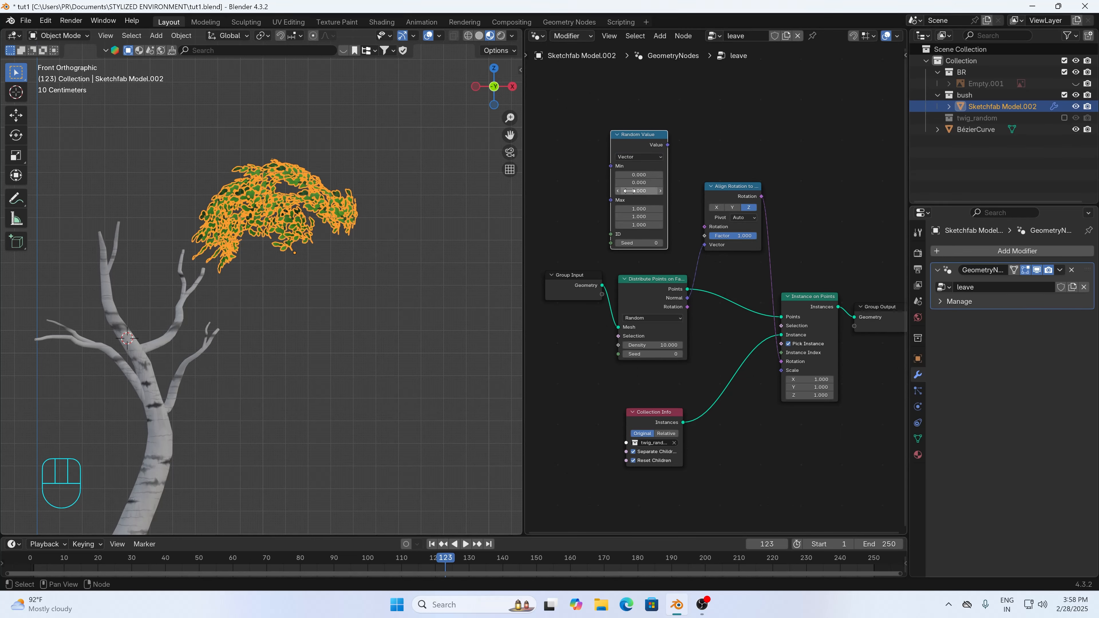
{"action": "left_click_drag", "start_coordinate": [642, 131], "coordinate": [698, 224]}
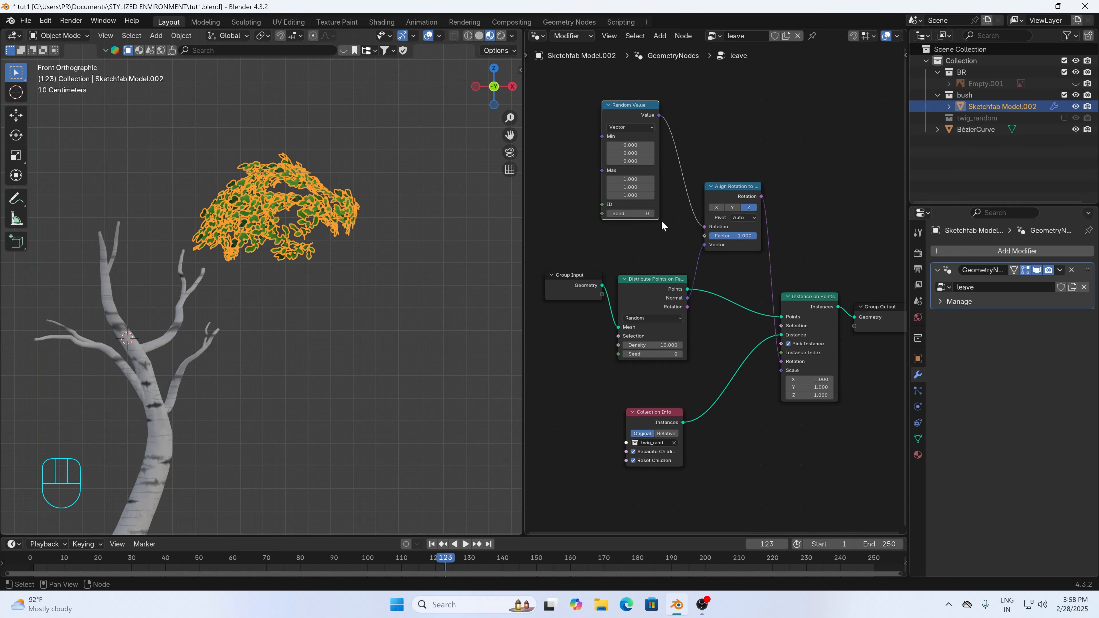
- Set the vector Random Value's Max to 0 on X and Y and 29.9 on Z
{"action": "scroll", "coordinate": [656, 208], "scroll_direction": "up", "scroll_amount": 1}
{"action": "left_click_drag", "start_coordinate": [618, 161], "coordinate": [618, 170]}
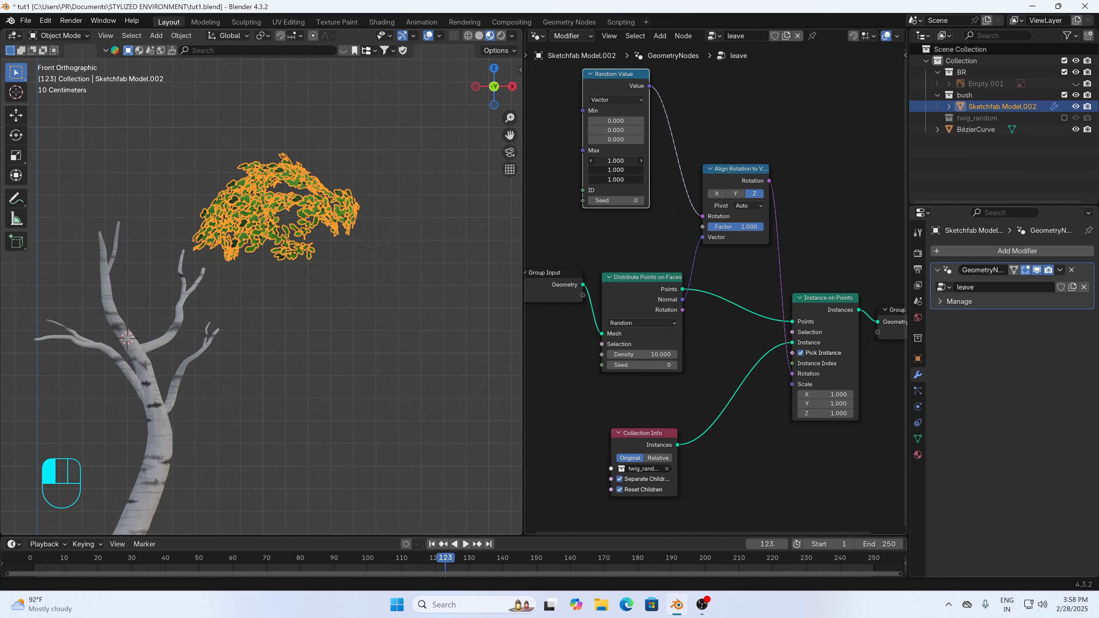
{"action": "key", "text": "Return"}
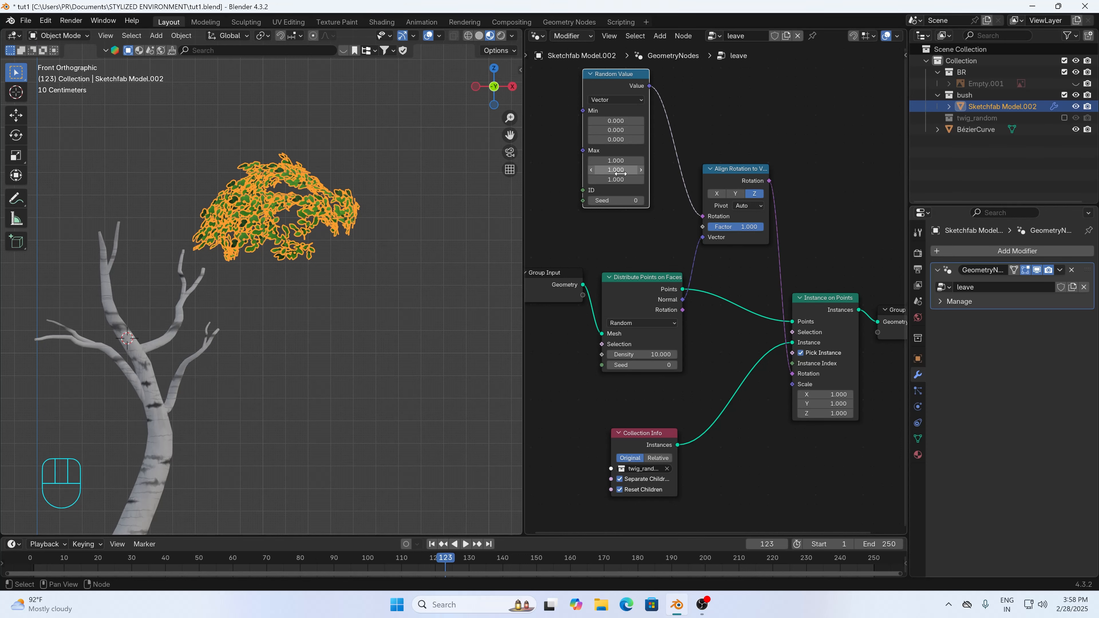
{"action": "left_click_drag", "start_coordinate": [616, 161], "coordinate": [692, 183]}
{"action": "type", "text": "0"}
{"action": "key", "text": "Return"}
{"action": "left_click", "coordinate": [416, 244]}
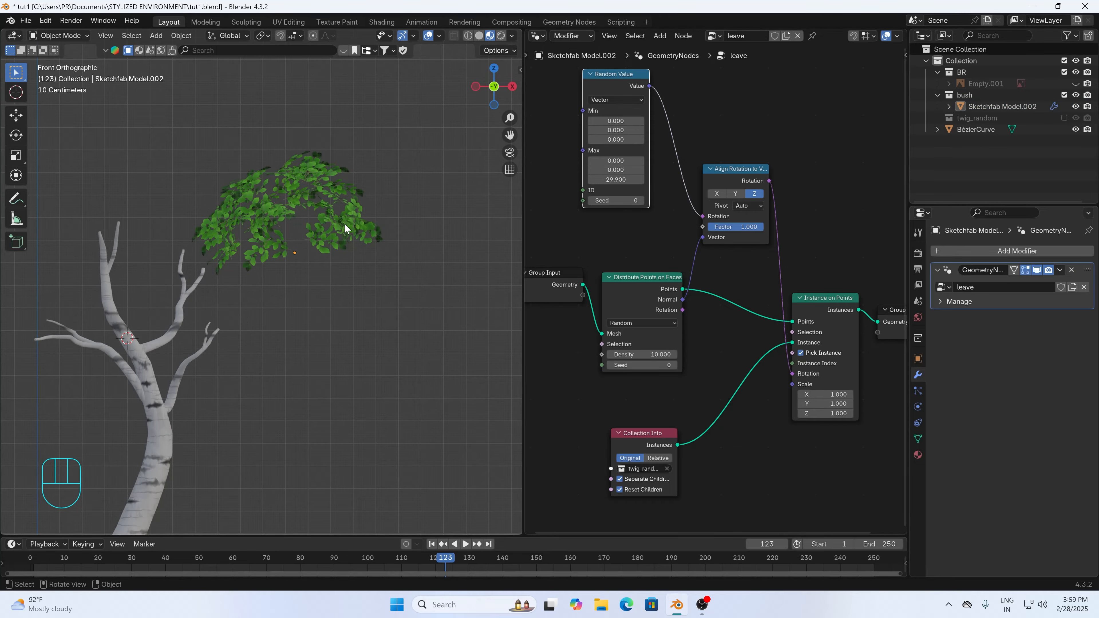
- Add a Float Random Value node below Instance on Points and connect its Value to the instances' Scale
{"action": "left_click", "coordinate": [344, 223]}
{"action": "middle_click_drag", "start_coordinate": [344, 223], "coordinate": [403, 194]}
{"action": "scroll", "coordinate": [403, 238], "scroll_direction": "down", "scroll_amount": 4}
{"action": "left_click", "coordinate": [403, 194]}
{"action": "scroll", "coordinate": [728, 302], "scroll_direction": "down", "scroll_amount": 1}
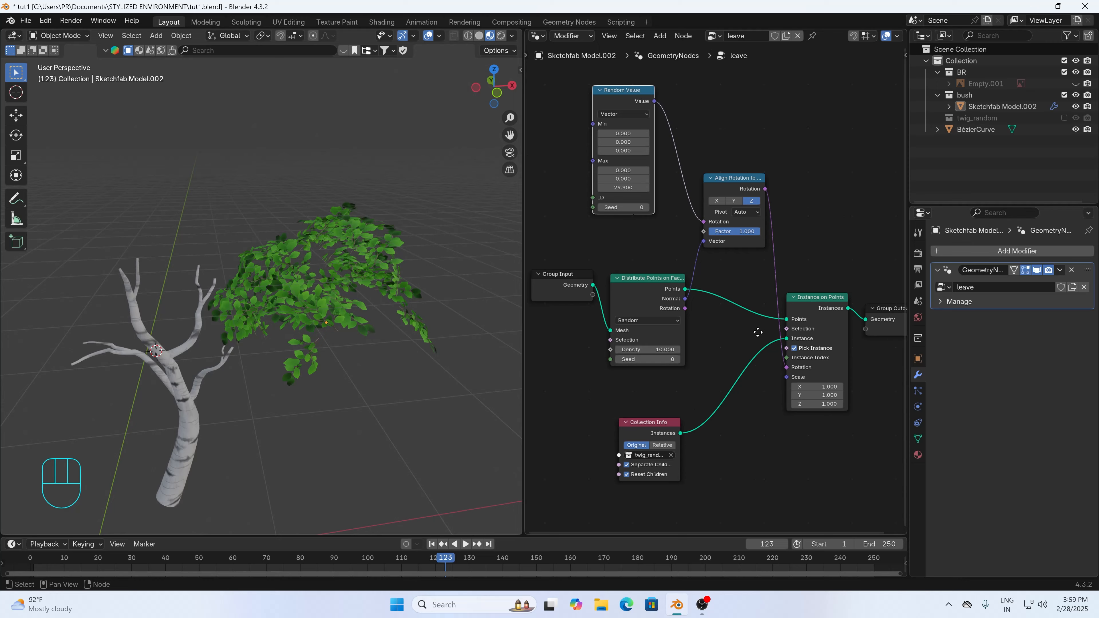
{"action": "middle_click_drag", "start_coordinate": [758, 331], "coordinate": [748, 239]}
{"action": "key", "text": "shift+a"}
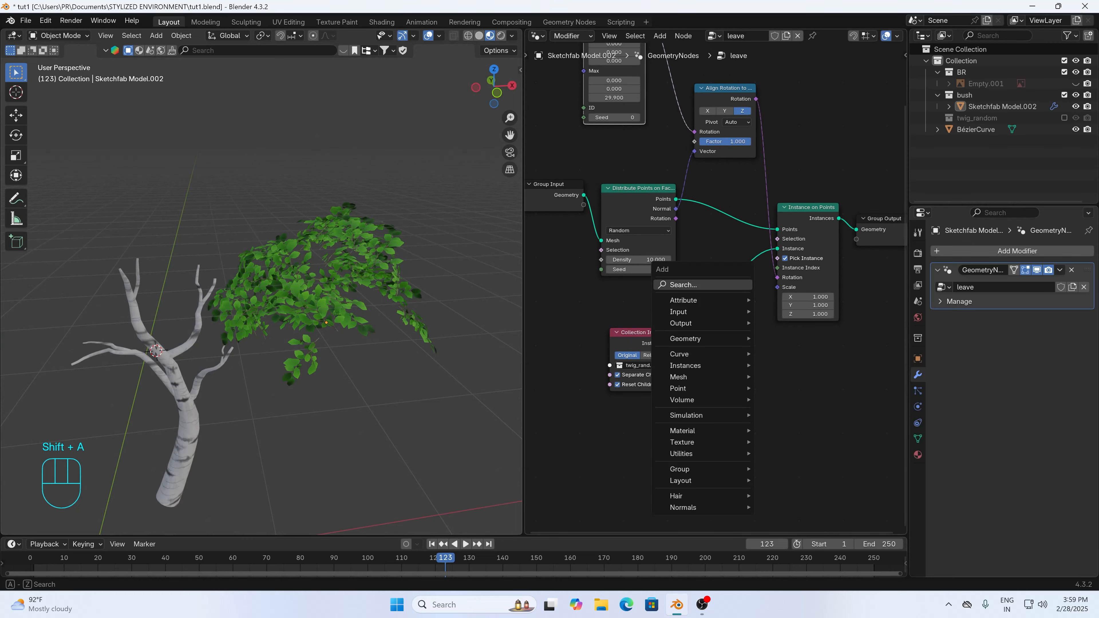
{"action": "type", "text": "r"}
{"action": "key", "text": "Return"}
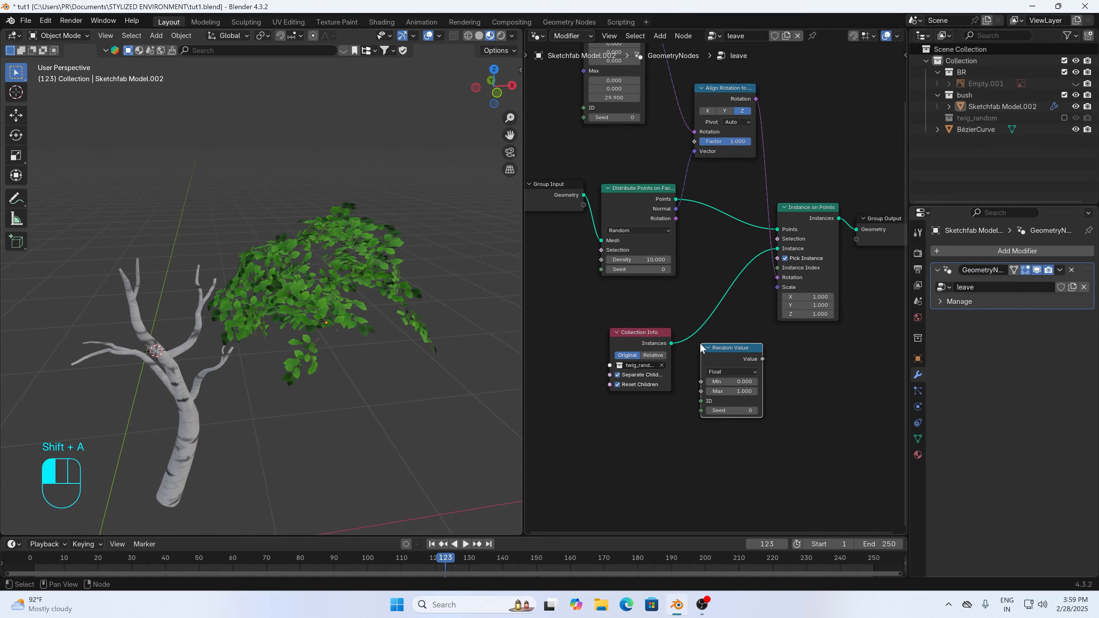
{"action": "left_click", "coordinate": [732, 359]}
{"action": "left_click_drag", "start_coordinate": [762, 359], "coordinate": [774, 287]}
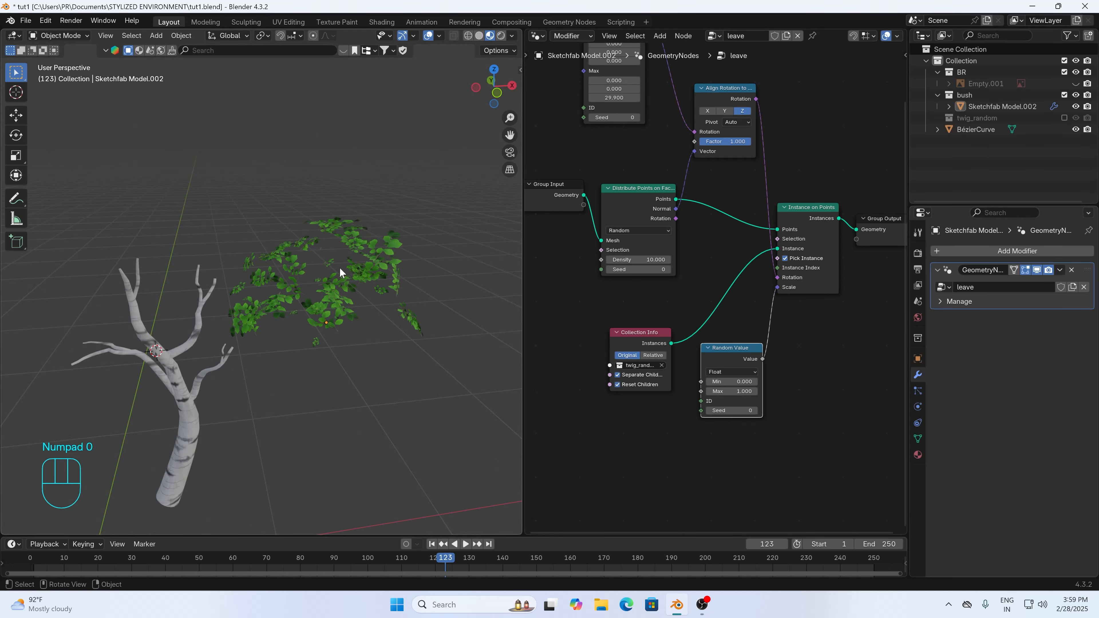
- Set the scale Random Value's Min to 0.5 while viewing the tree from the front
{"action": "key", "text": "KP_1"}
{"action": "left_click", "coordinate": [731, 381]}
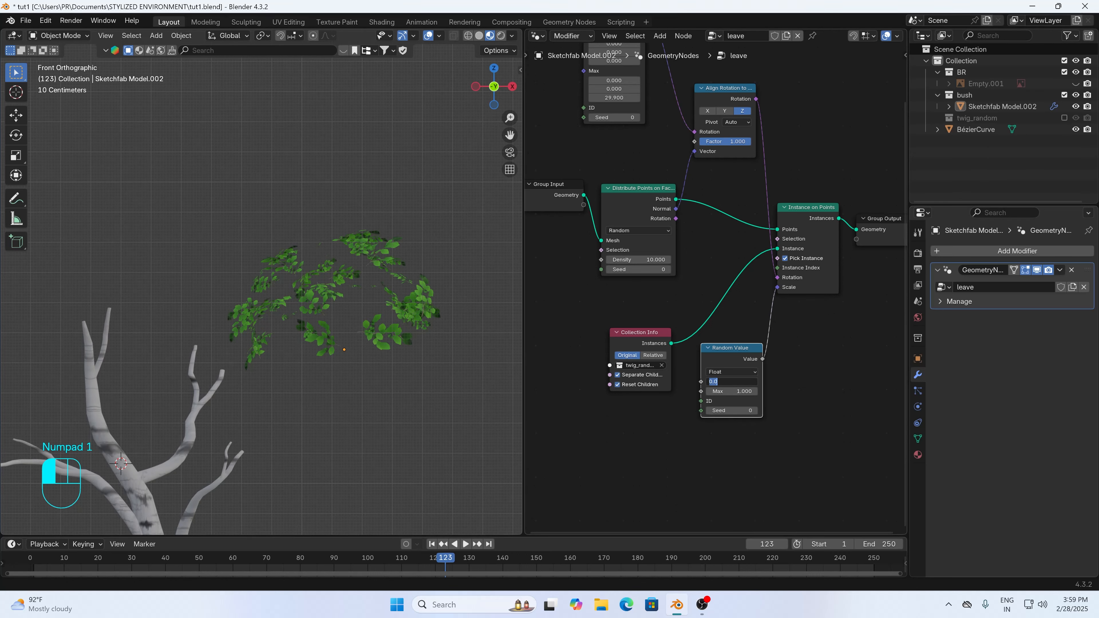
{"action": "type", "text": ".5"}
{"action": "key", "text": "Return"}
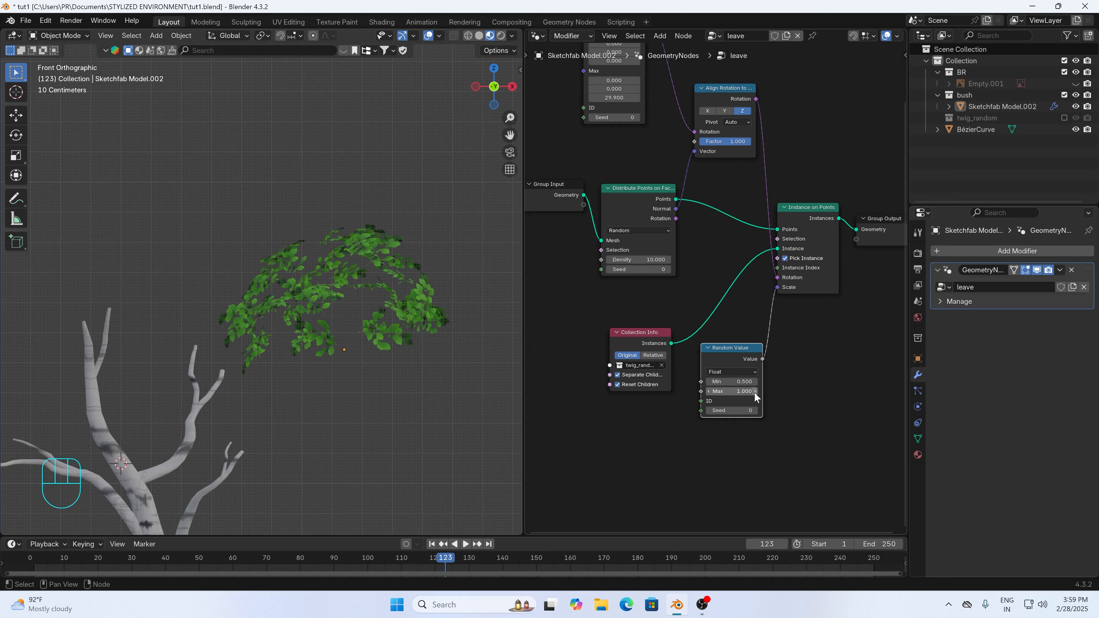
- Set the Density of Distribute Points on Faces to 100 and its Seed to 69
{"action": "left_click_drag", "start_coordinate": [648, 271], "coordinate": [709, 271]}
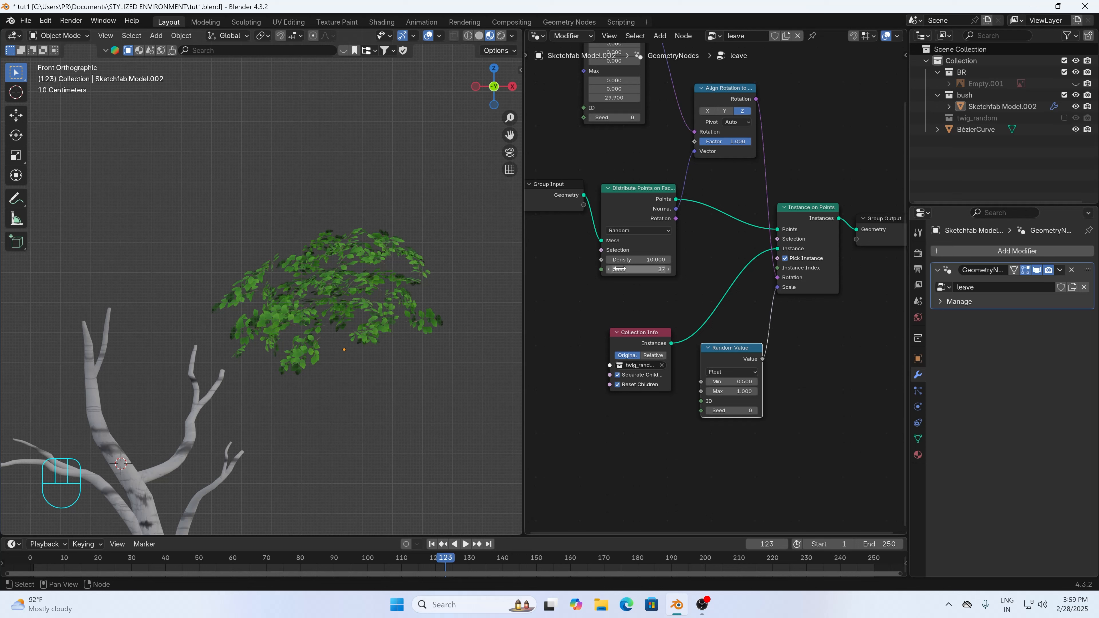
{"action": "left_click_drag", "start_coordinate": [636, 259], "coordinate": [673, 259]}
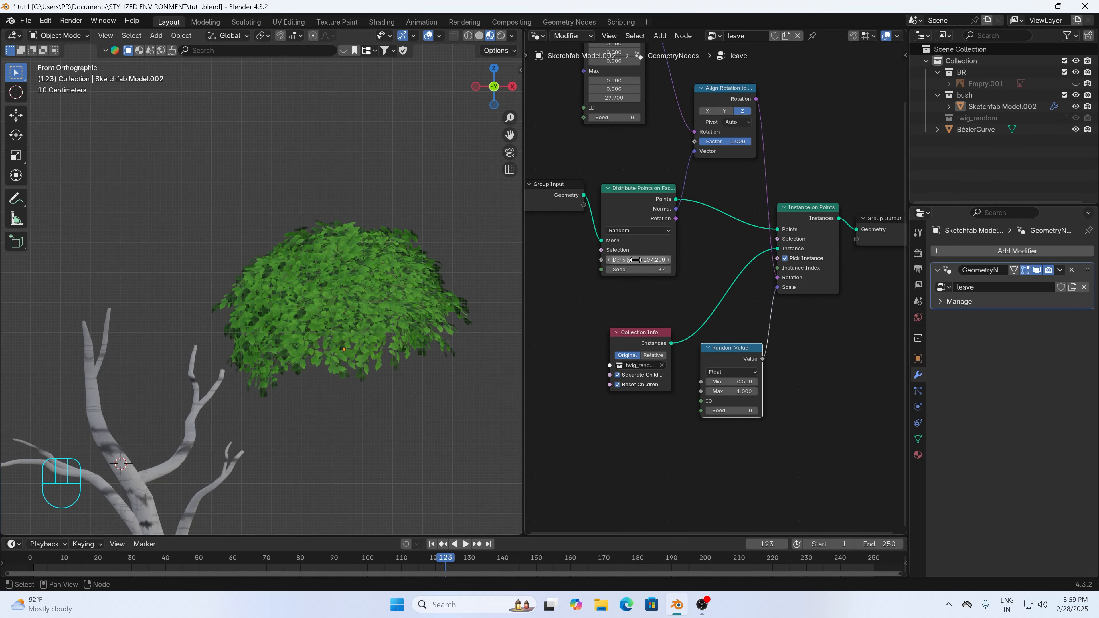
{"action": "left_click", "coordinate": [633, 271]}
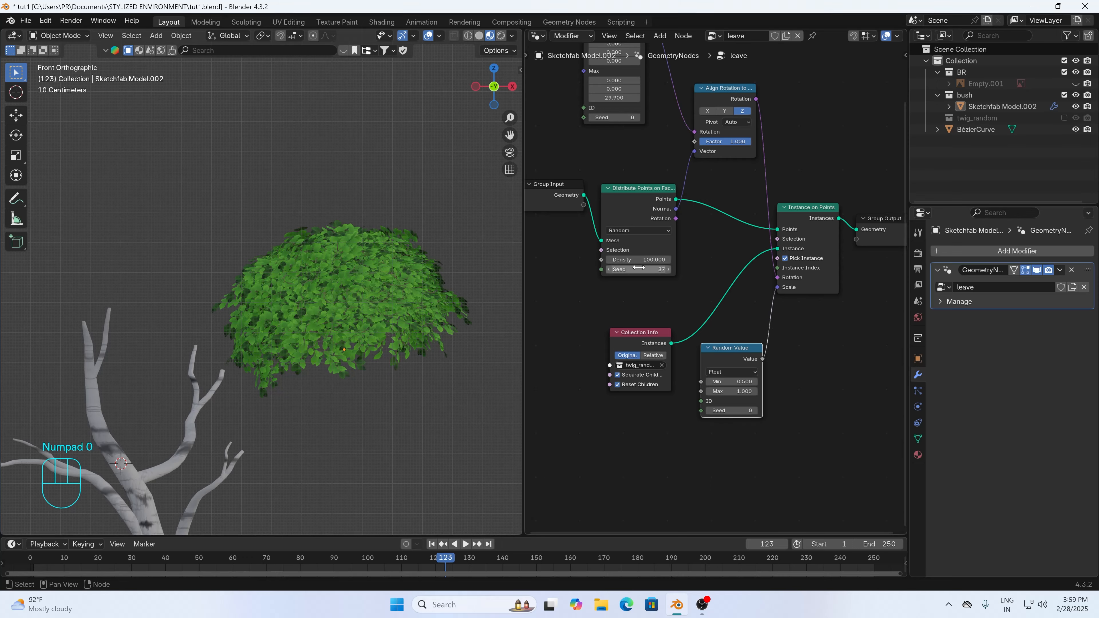
{"action": "left_click_drag", "start_coordinate": [639, 268], "coordinate": [659, 268]}
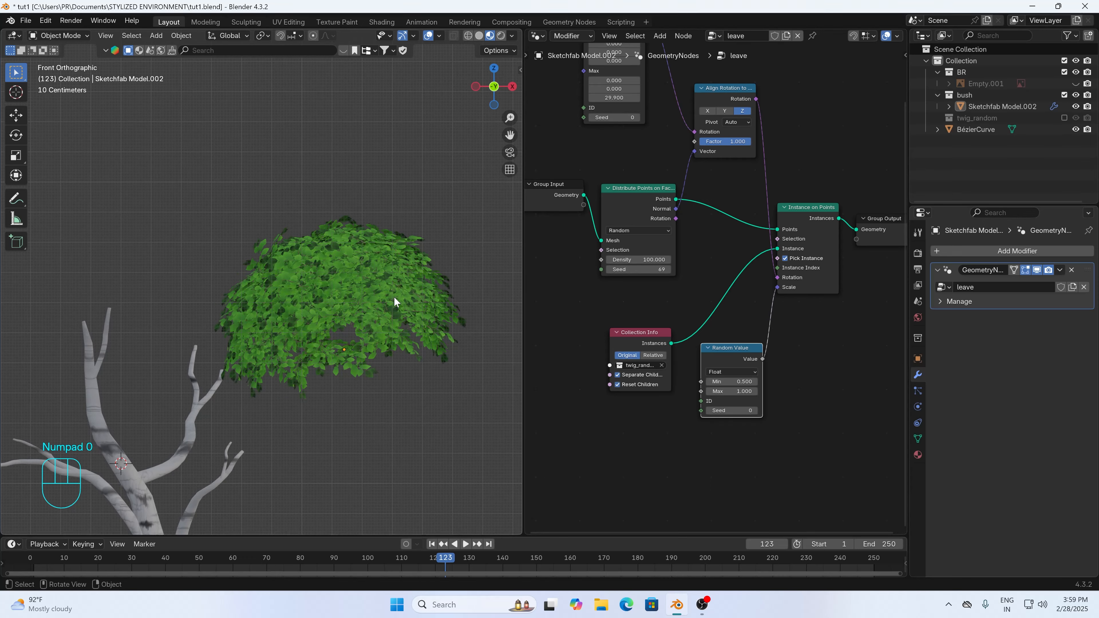
- Rotate the leafy bush slightly in the front view and deselect it
{"action": "left_click", "coordinate": [356, 301]}
{"action": "key", "text": "r"}
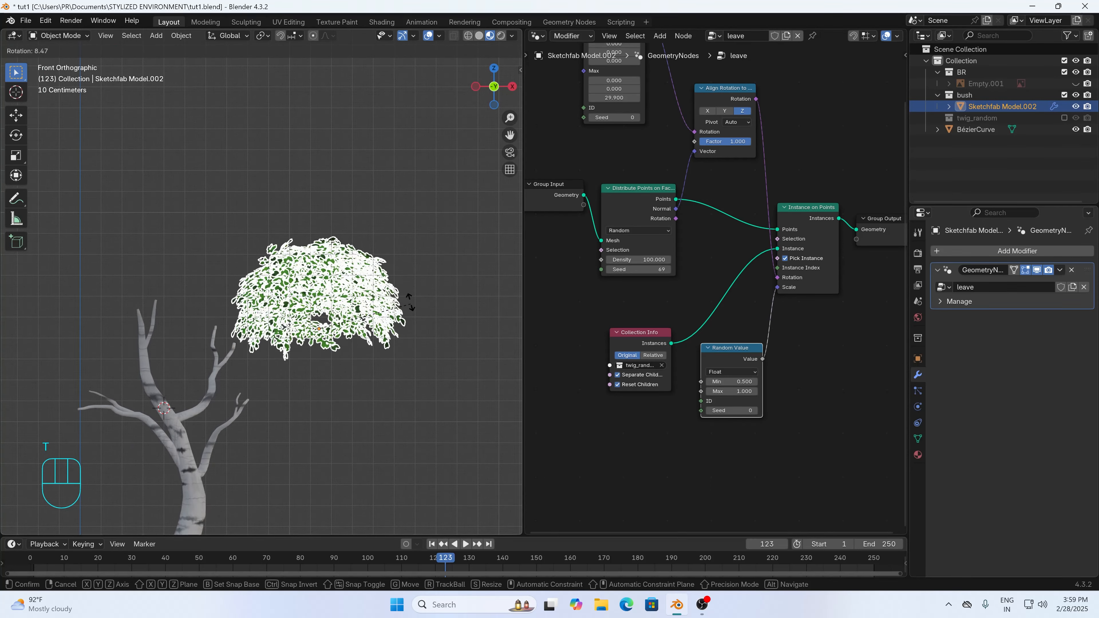
{"action": "left_click", "coordinate": [416, 309]}
{"action": "left_click", "coordinate": [427, 288]}
{"action": "scroll", "coordinate": [431, 289], "scroll_direction": "up", "scroll_amount": 1}
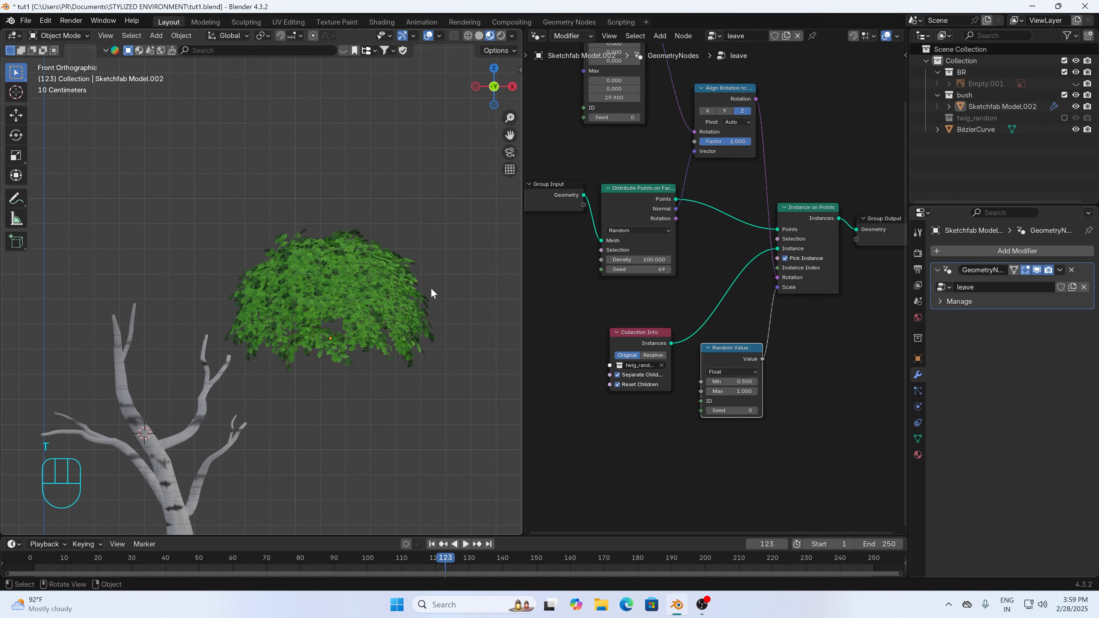
{"action": "left_click", "coordinate": [430, 289]}
{"action": "key", "text": "r"}
{"action": "left_click", "coordinate": [466, 302]}
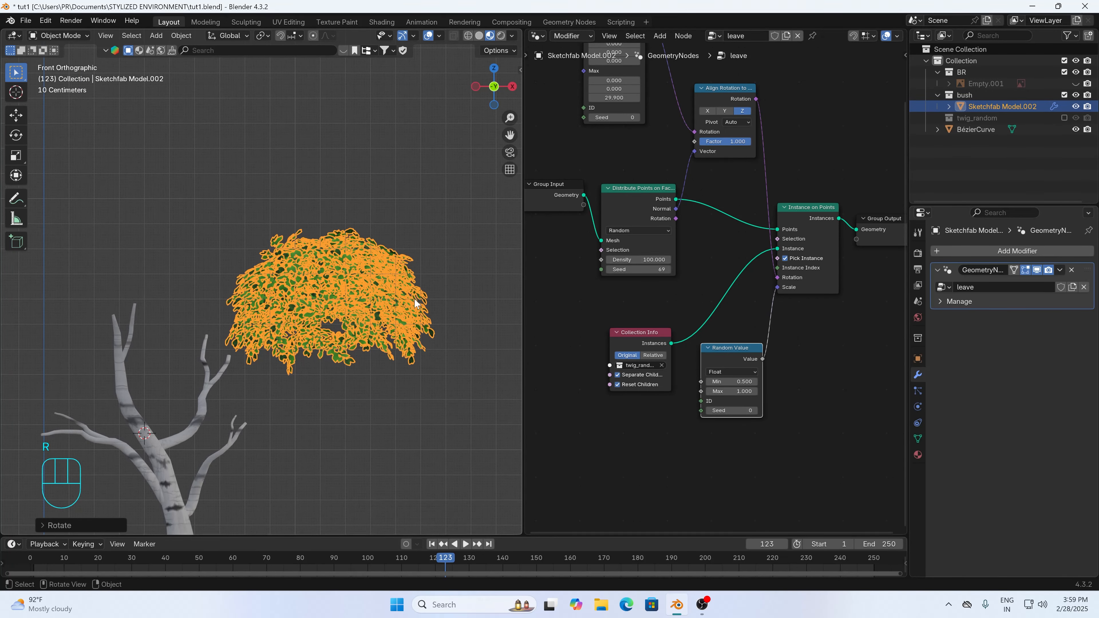
{"action": "left_click", "coordinate": [450, 283]}
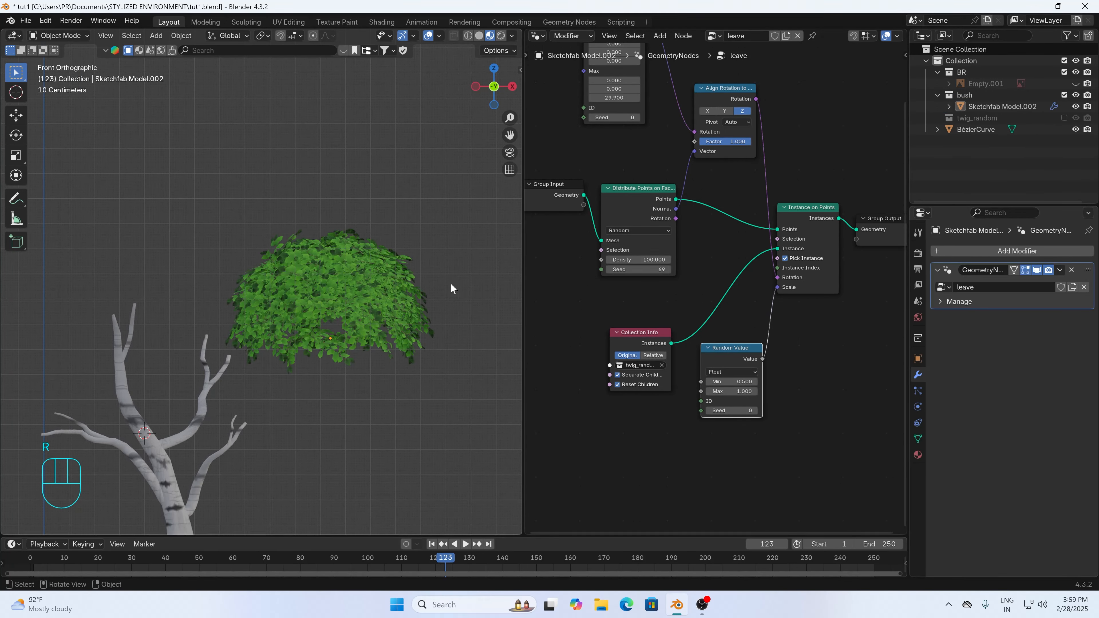
- Play the animation from the first frame to check how the bush's leaves move, and stop it
{"action": "left_click", "coordinate": [432, 544]}
{"action": "key", "text": "space"}
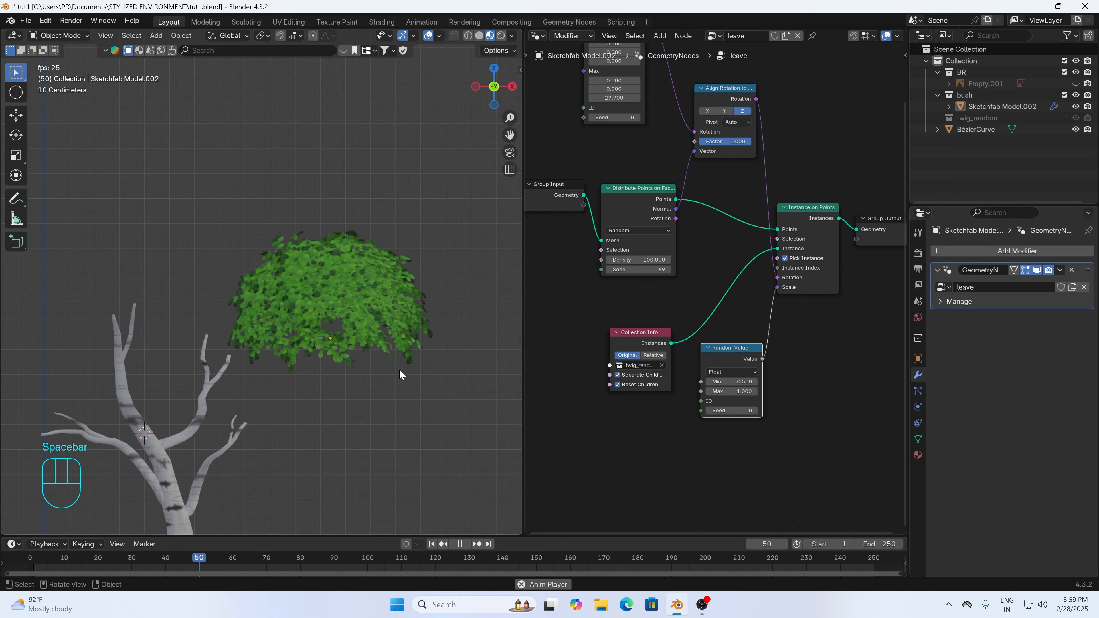
{"action": "scroll", "coordinate": [381, 336], "scroll_direction": "up", "scroll_amount": 1}
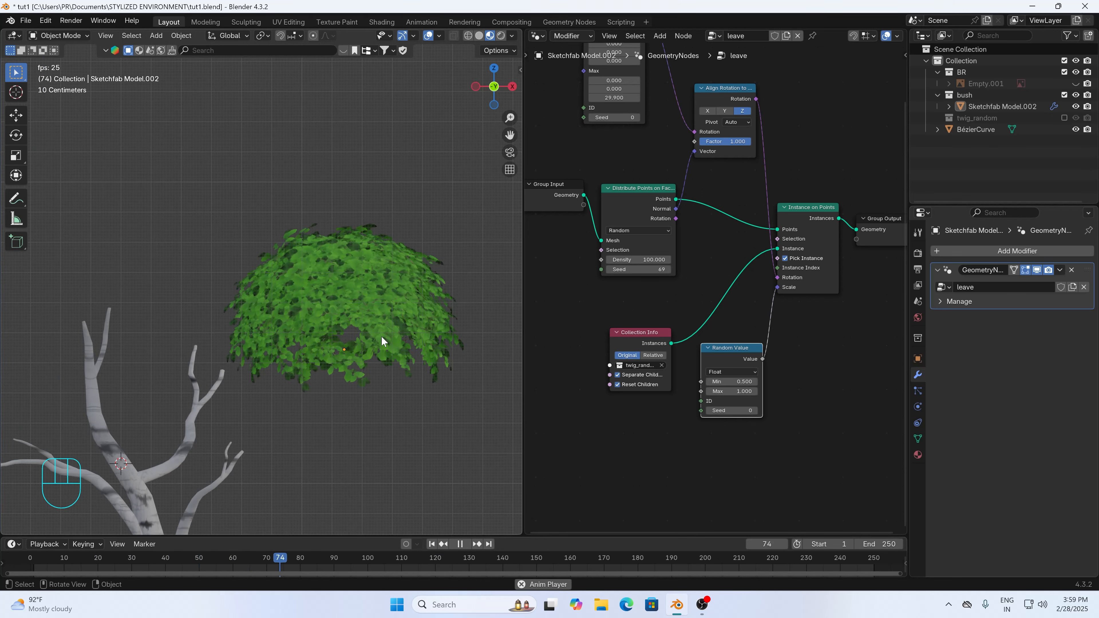
{"action": "key", "text": "space"}
- Move the leafy bush in the front view onto the tip of the trunk's tallest branch
{"action": "left_click", "coordinate": [353, 308]}
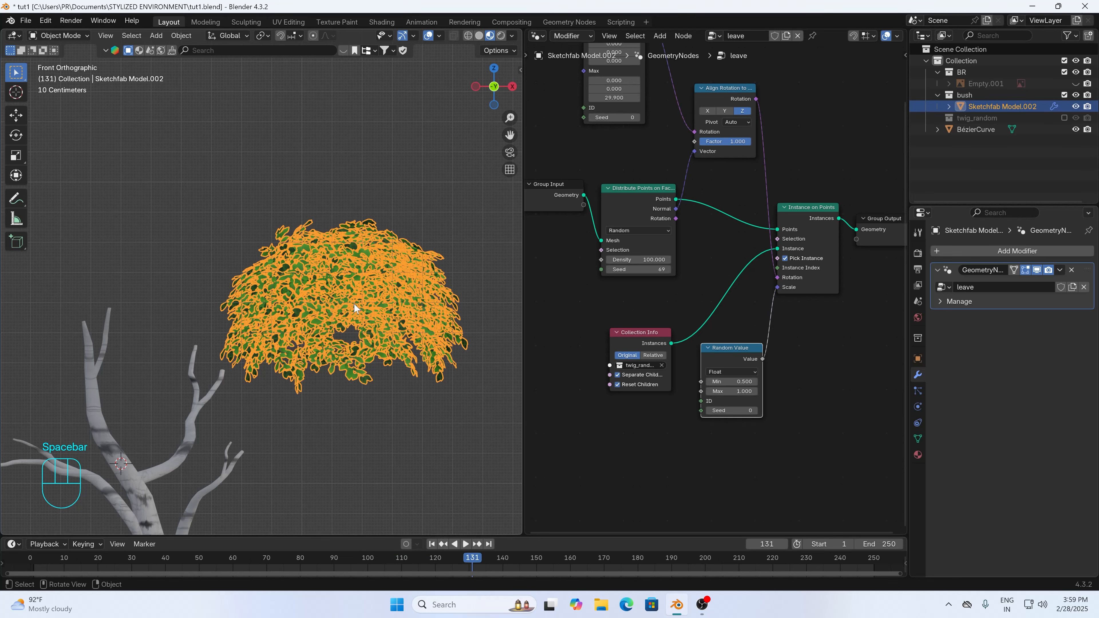
{"action": "left_click_drag", "start_coordinate": [71, 288], "coordinate": [141, 349]}
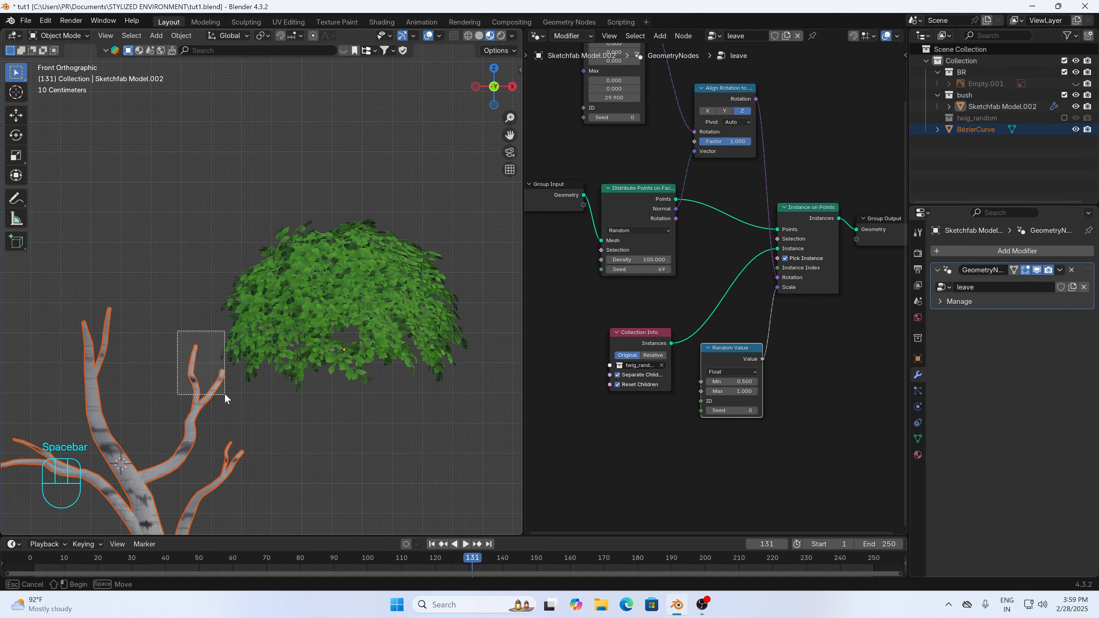
{"action": "left_click_drag", "start_coordinate": [225, 398], "coordinate": [227, 397], "text": "shift"}
{"action": "mouse_move", "coordinate": [510, 136]}
{"action": "left_mouse_down"}
{"action": "mouse_move", "coordinate": [595, 3]}
{"action": "mouse_move", "coordinate": [614, 0]}
{"action": "left_mouse_up"}
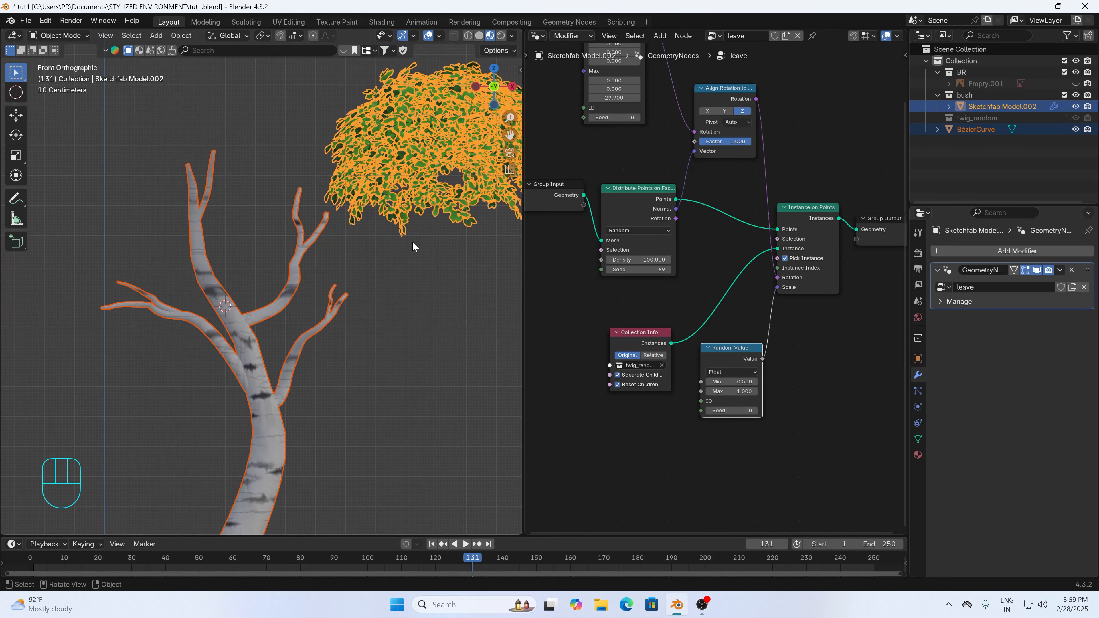
{"action": "left_click", "coordinate": [434, 220]}
{"action": "left_click", "coordinate": [445, 183]}
{"action": "scroll", "coordinate": [445, 188], "scroll_direction": "down", "scroll_amount": 2}
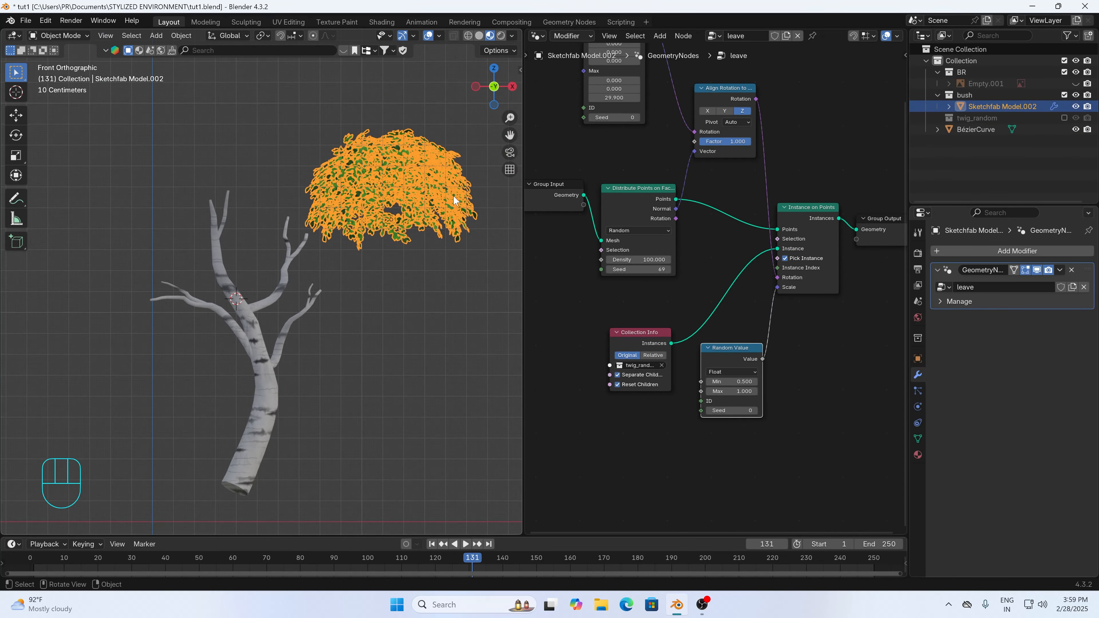
{"action": "key", "text": "g"}
{"action": "left_click", "coordinate": [392, 168]}
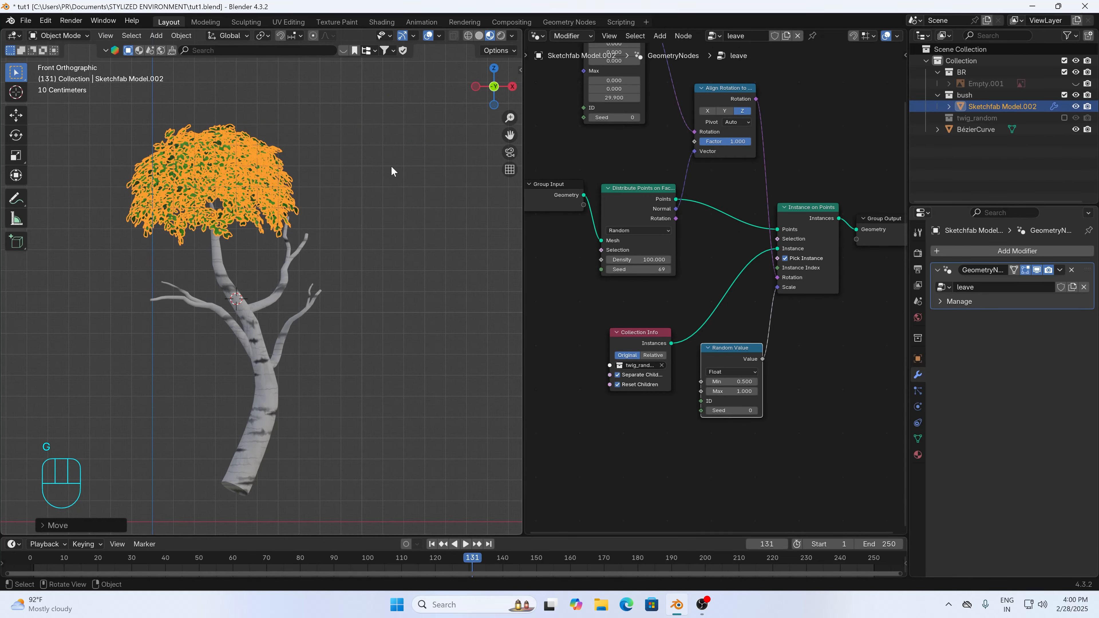
- Adjust the bush's position from the side and an angled view so it sits over the treetop in depth
{"action": "left_click", "coordinate": [391, 167]}
{"action": "mouse_move", "coordinate": [257, 195]}
{"action": "middle_mouse_down"}
{"action": "mouse_move", "coordinate": [412, 191]}
{"action": "mouse_move", "coordinate": [261, 183]}
{"action": "middle_mouse_up"}
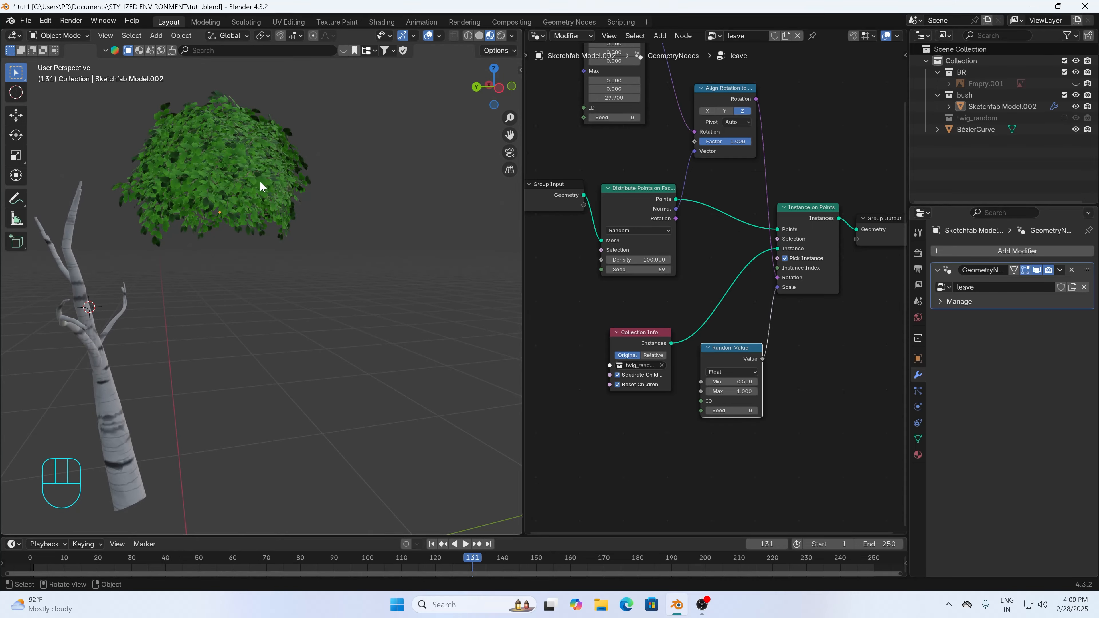
{"action": "left_click", "coordinate": [261, 182]}
{"action": "scroll", "coordinate": [261, 175], "scroll_direction": "down", "scroll_amount": 2}
{"action": "key", "text": "g"}
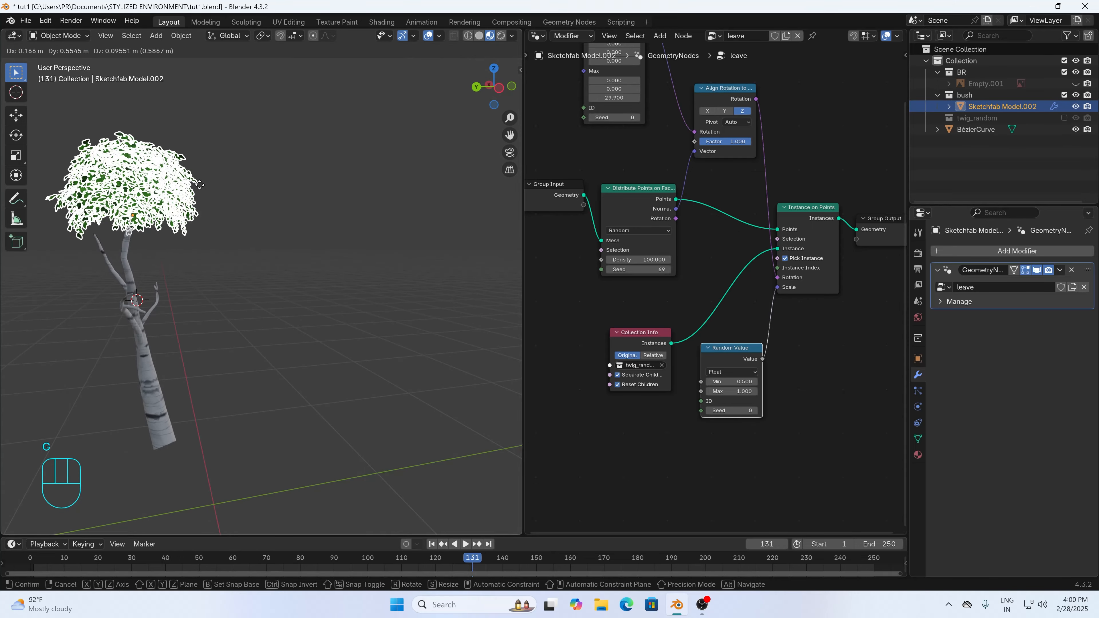
{"action": "left_click", "coordinate": [187, 189]}
{"action": "middle_click_drag", "start_coordinate": [187, 188], "coordinate": [432, 202]}
{"action": "key", "text": "g"}
{"action": "left_click", "coordinate": [292, 178]}
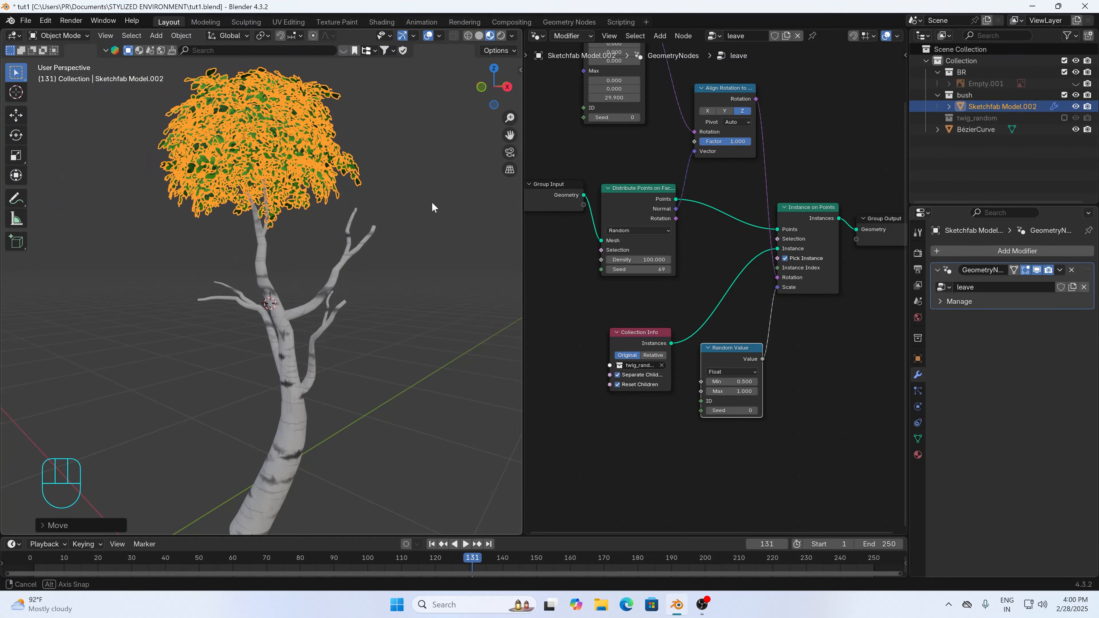
- Lower the bush slightly over the treetop in the front view and set its point distribution Seed to 82
{"action": "key", "text": "KP_1"}
{"action": "left_click", "coordinate": [380, 170]}
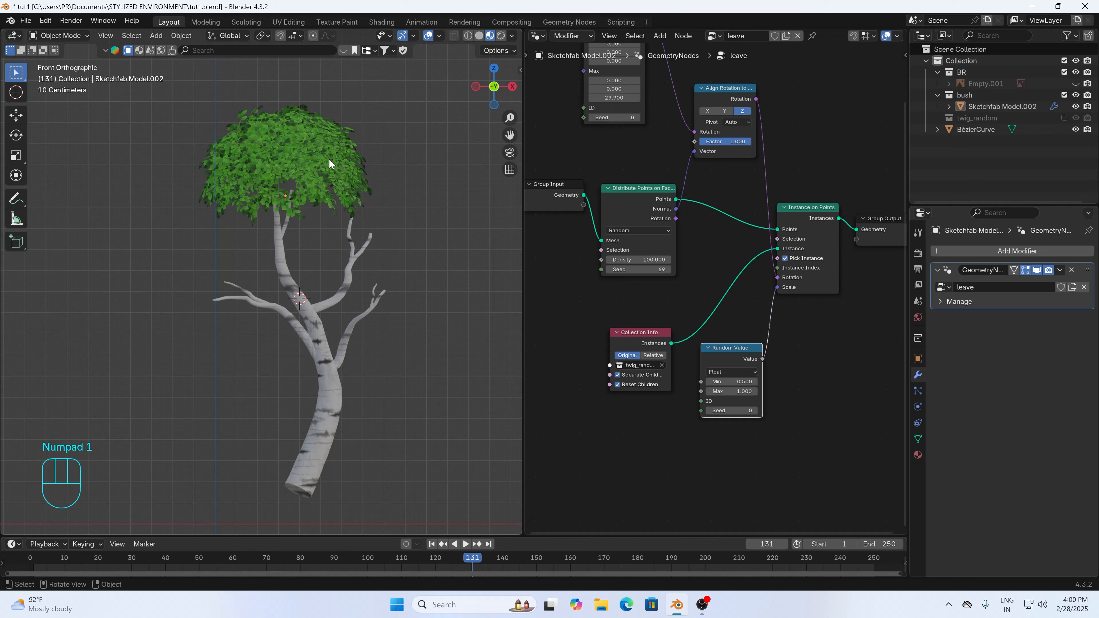
{"action": "left_click", "coordinate": [337, 161]}
{"action": "key", "text": "g"}
{"action": "left_click", "coordinate": [335, 173]}
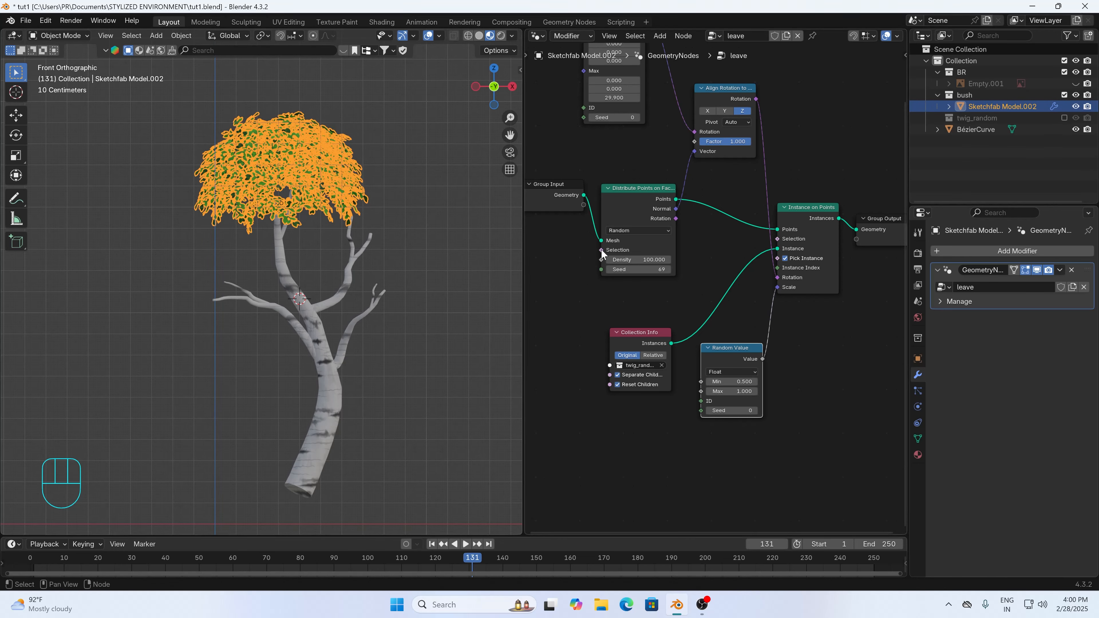
{"action": "left_click_drag", "start_coordinate": [619, 269], "coordinate": [640, 269]}
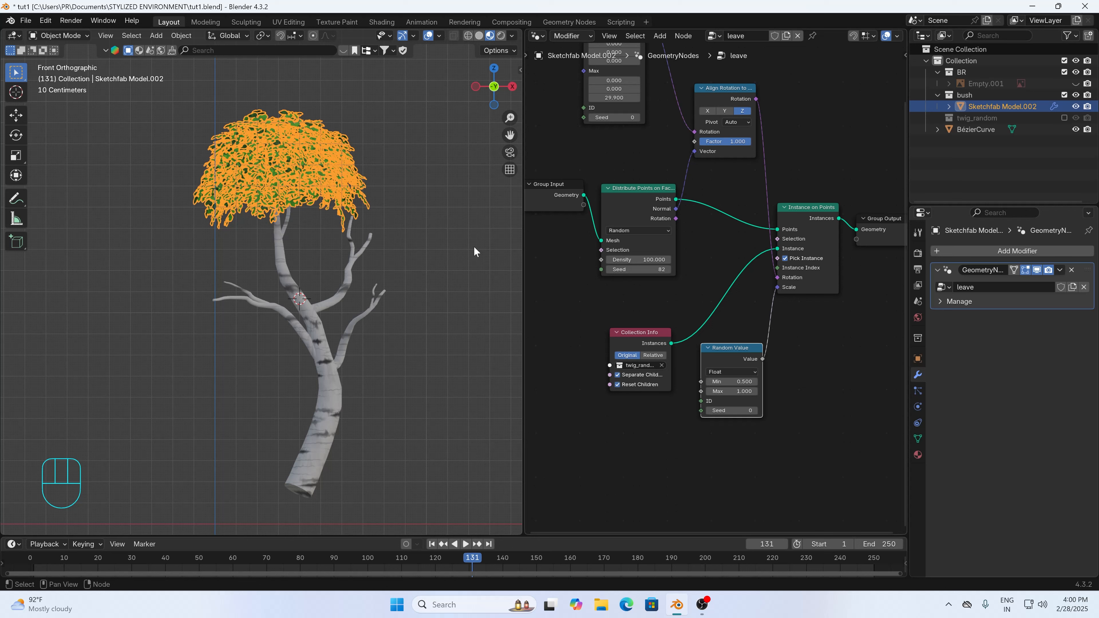
- Scale down the leafy bush on the tip of the tree's tallest branch
{"action": "left_click", "coordinate": [432, 241]}
{"action": "left_click", "coordinate": [317, 176]}
{"action": "key", "text": "s"}
{"action": "left_click", "coordinate": [397, 195]}
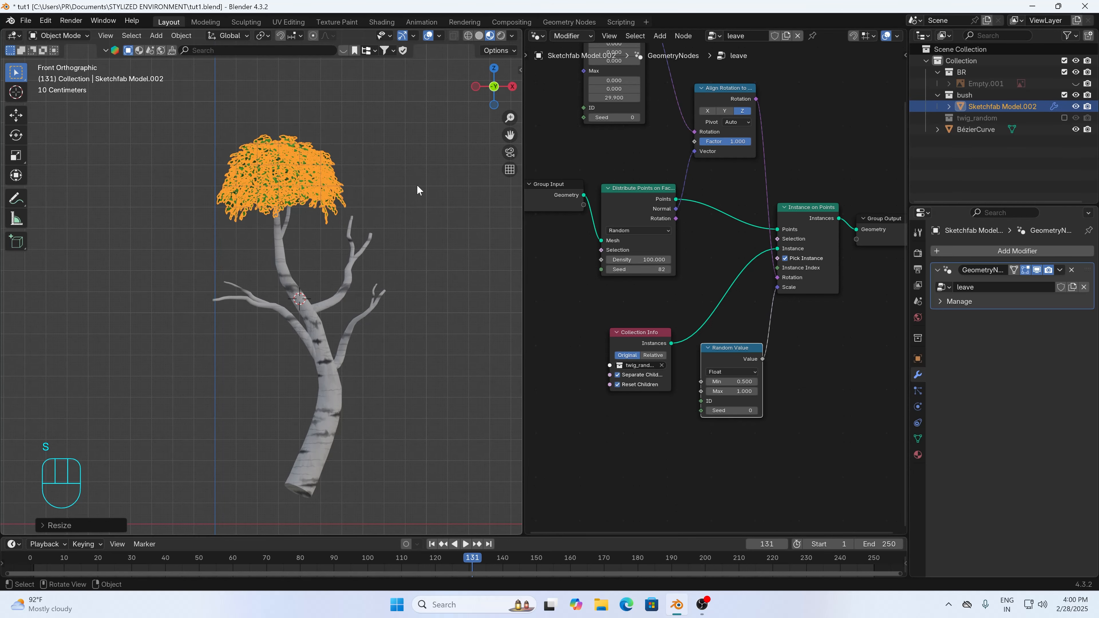
{"action": "left_click", "coordinate": [416, 185]}
- Duplicate the treetop bush onto the upper right branch, rotate the copy clockwise and scale it down
{"action": "left_click", "coordinate": [326, 181]}
{"action": "key", "text": "shift+d"}
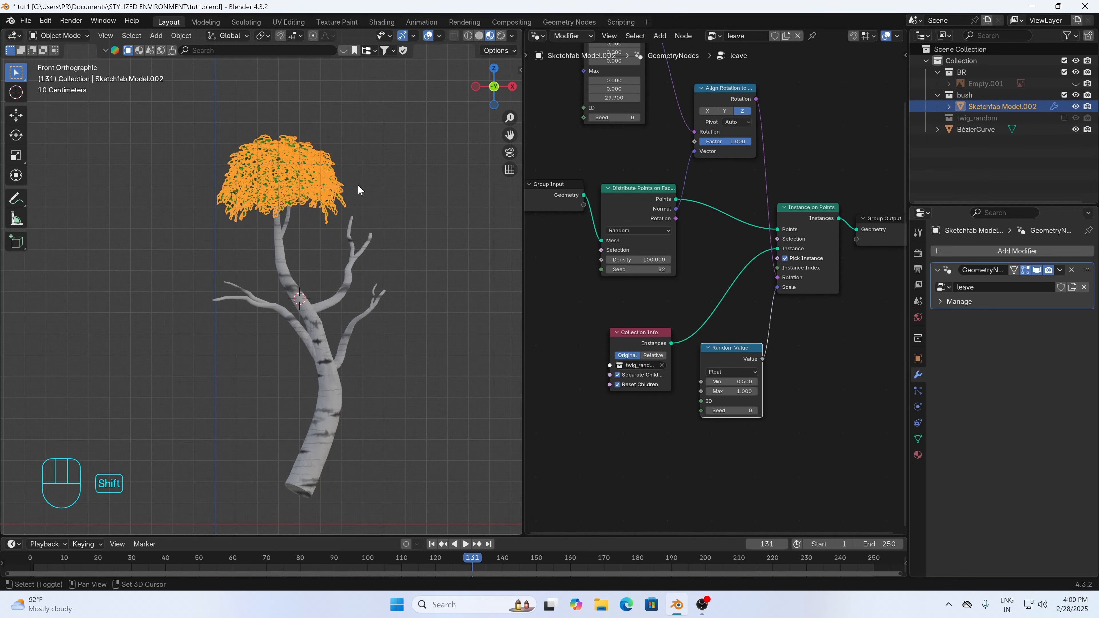
{"action": "left_click", "coordinate": [435, 221]}
{"action": "key", "text": "r"}
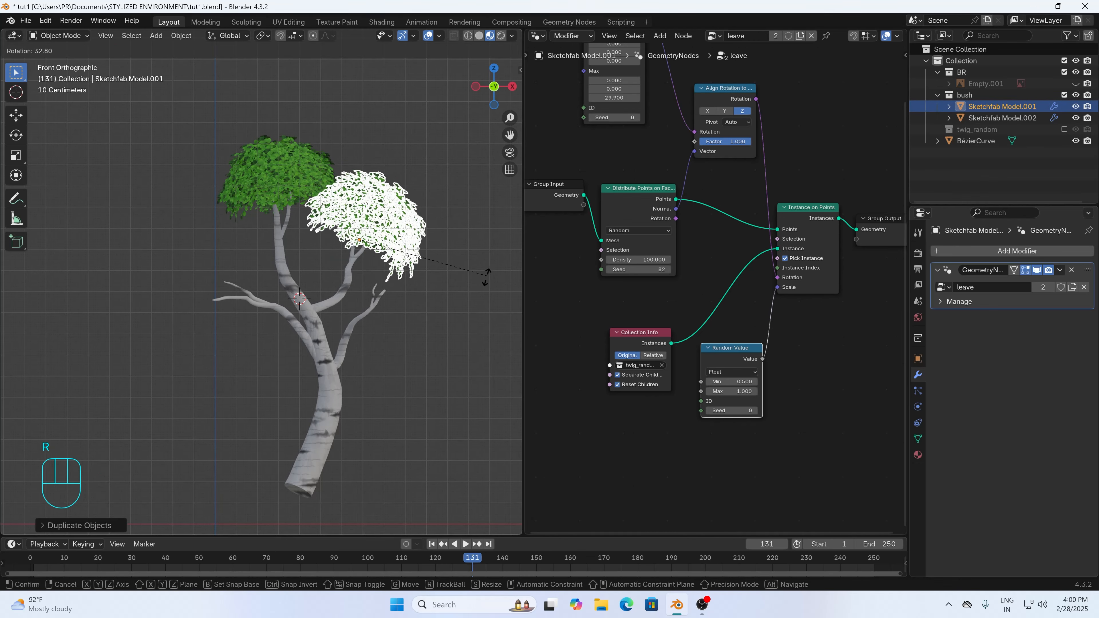
{"action": "left_click", "coordinate": [480, 298]}
{"action": "key", "text": "s"}
{"action": "left_click", "coordinate": [447, 298]}
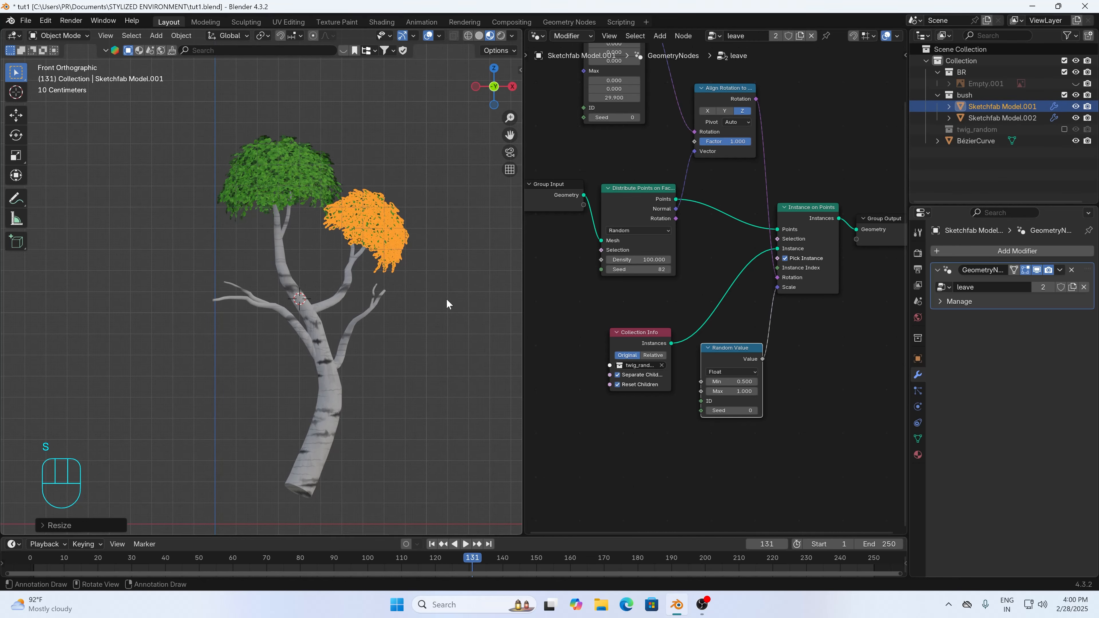
- Duplicate the small bush onto the lower right branch and rotate the copy about -35 degrees
{"action": "key", "text": "shift+d"}
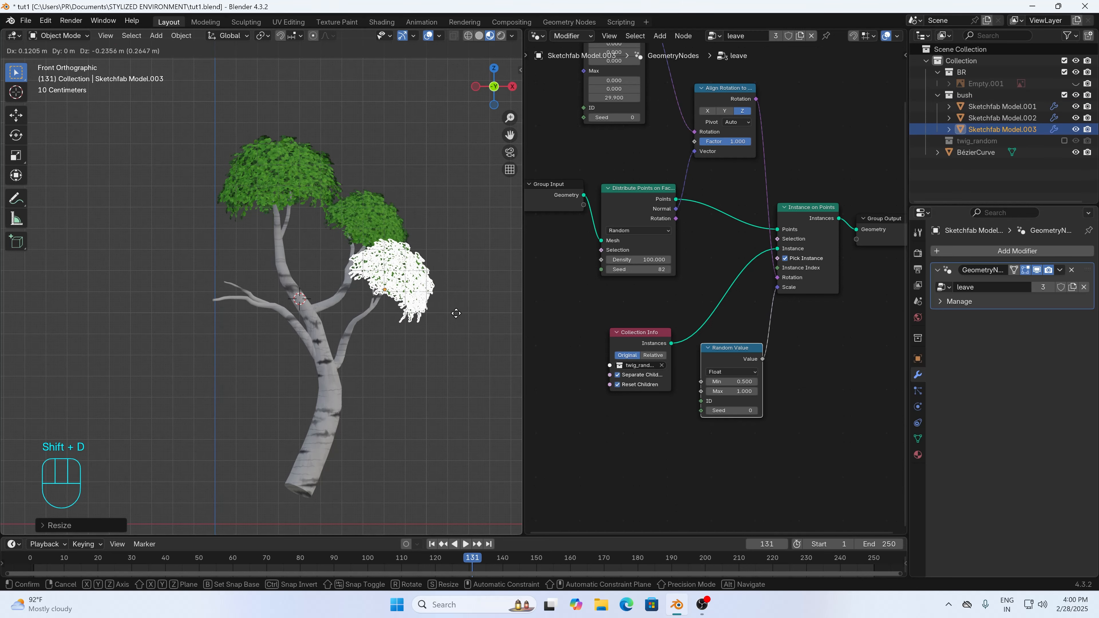
{"action": "left_click", "coordinate": [451, 315]}
{"action": "key", "text": "r"}
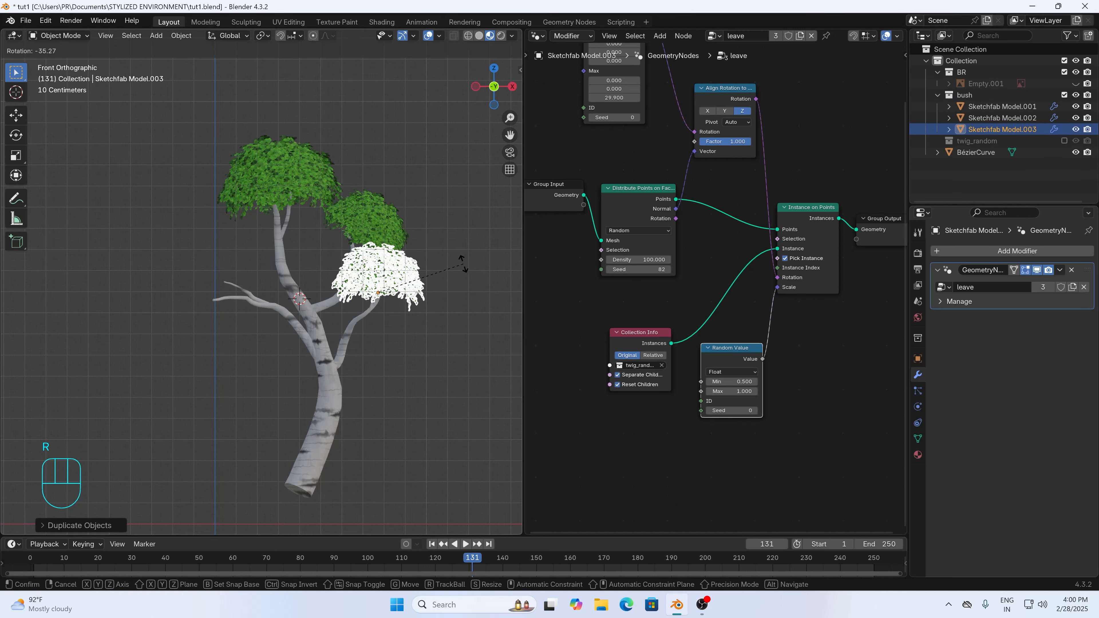
{"action": "left_click", "coordinate": [464, 262]}
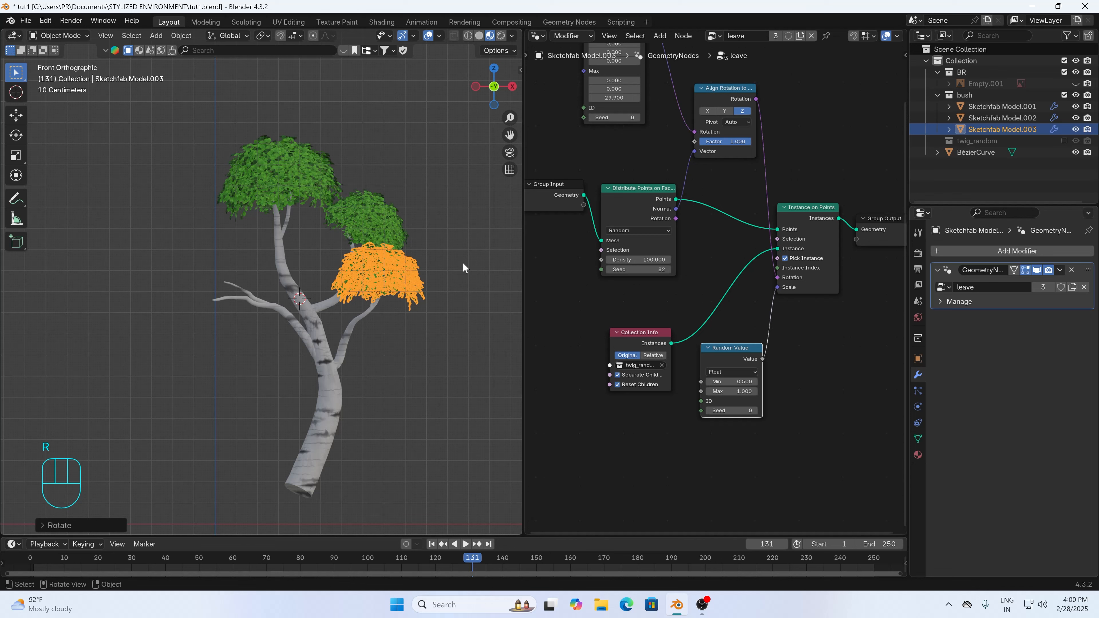
- Duplicate the lower right bush onto the left branch, enlarge it to about 1.15 times and tilt it counterclockwise
{"action": "key", "text": "shift+d"}
{"action": "left_click", "coordinate": [324, 271]}
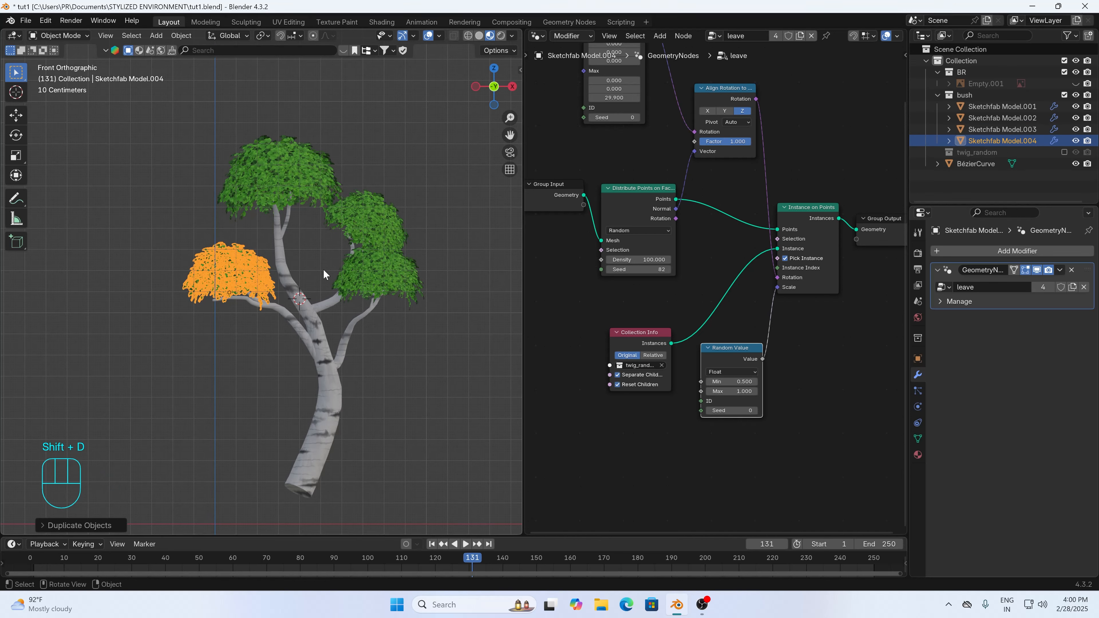
{"action": "key", "text": "s"}
{"action": "key", "text": "Escape"}
{"action": "key", "text": "s"}
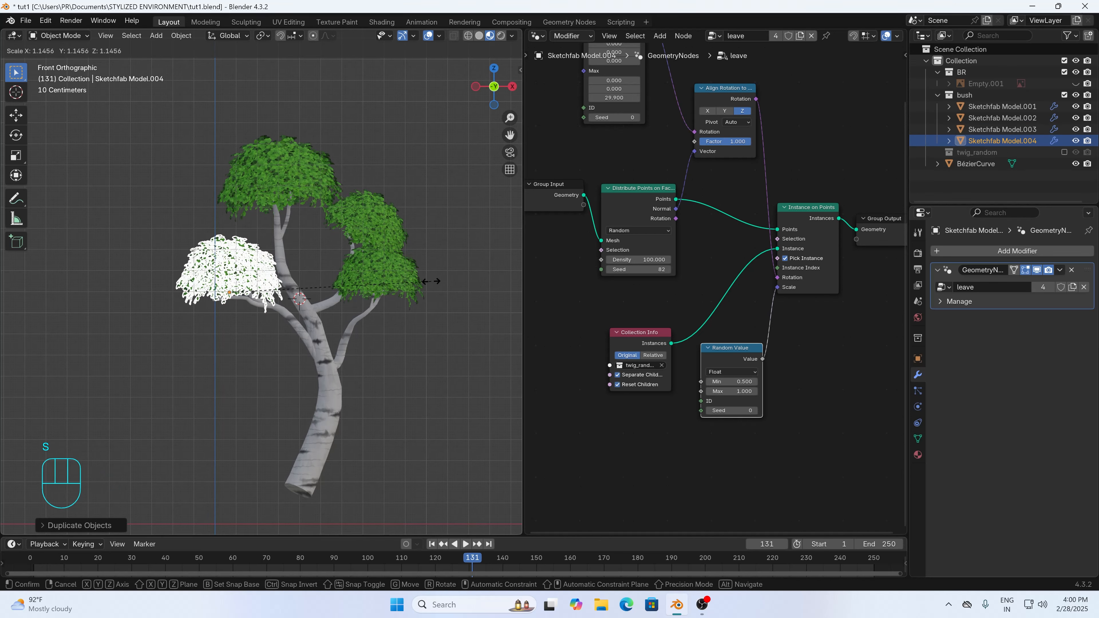
{"action": "left_click", "coordinate": [427, 284]}
{"action": "key", "text": "r"}
{"action": "left_click", "coordinate": [369, 196]}
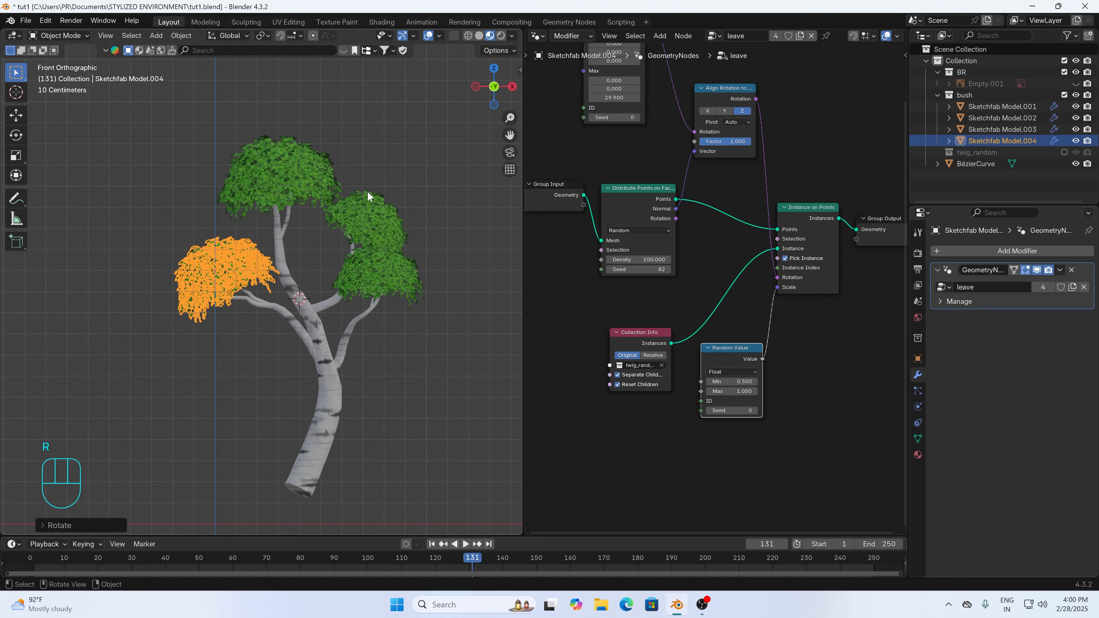
- Rotate the upper right bush counterclockwise so it sits more level on its branch
{"action": "left_click", "coordinate": [434, 216]}
{"action": "left_click", "coordinate": [405, 219]}
{"action": "key", "text": "r"}
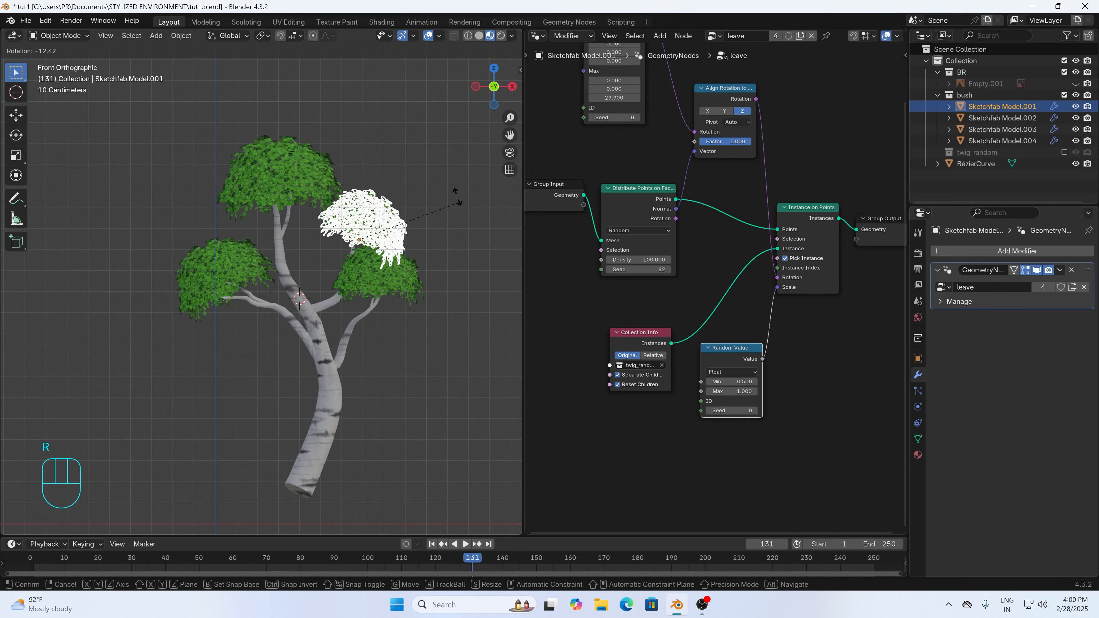
{"action": "left_click", "coordinate": [441, 236]}
{"action": "left_click", "coordinate": [441, 245]}
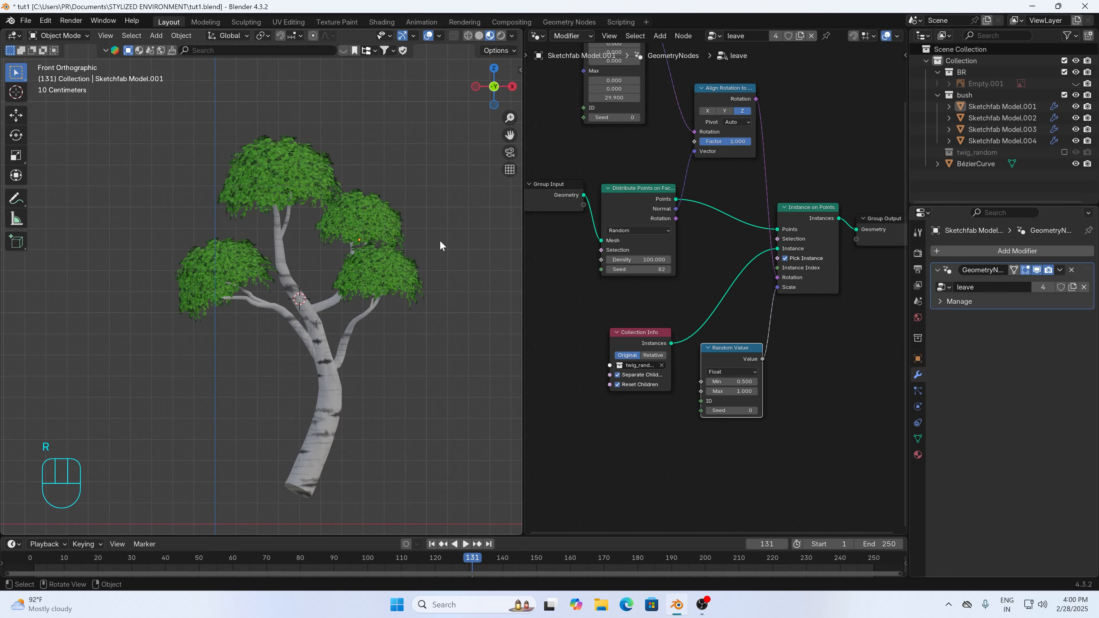
- Shift the lower right bush slightly outward from the trunk and adjust its rotation
{"action": "left_click", "coordinate": [407, 281]}
{"action": "key", "text": "g"}
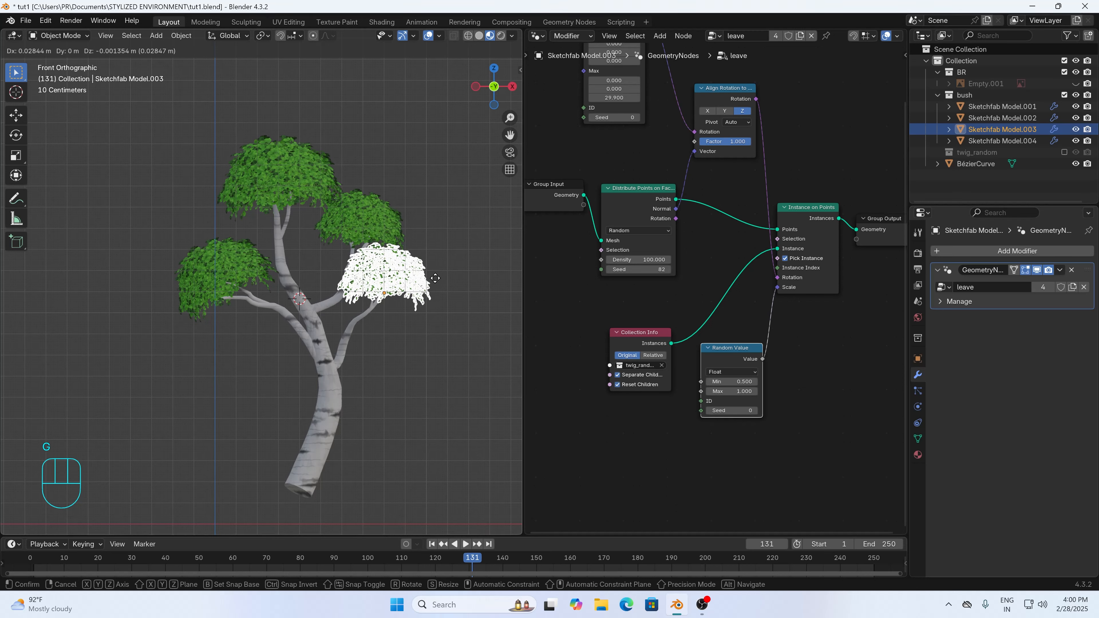
{"action": "left_click", "coordinate": [435, 278]}
{"action": "key", "text": "r"}
{"action": "left_click", "coordinate": [437, 259]}
{"action": "left_click", "coordinate": [436, 252]}
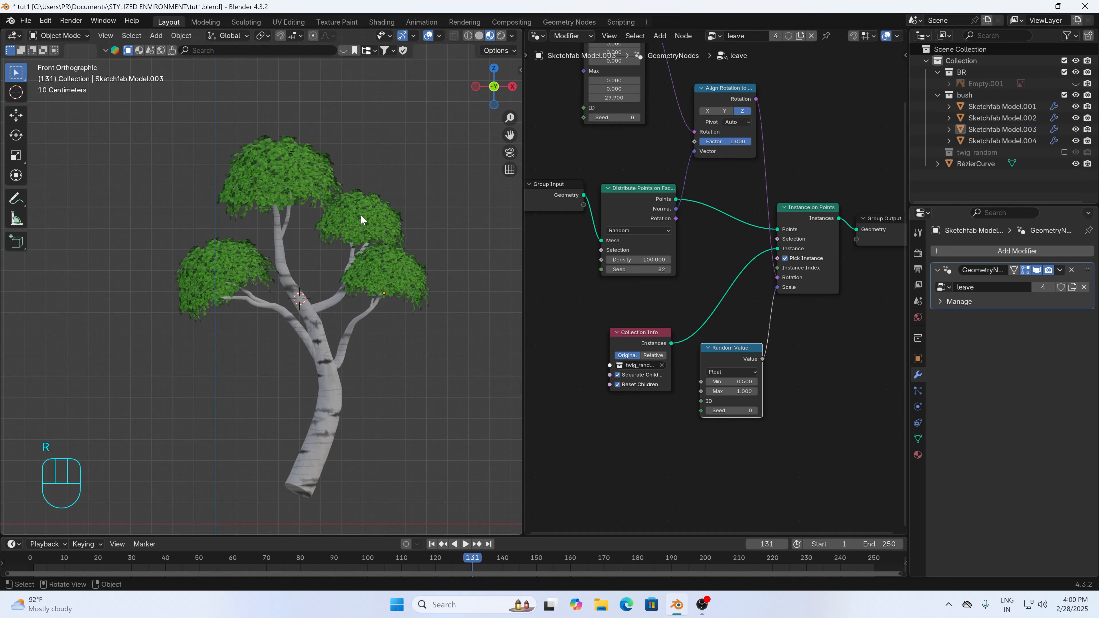
- Enlarge the lower right bush slightly and adjust the scale of the upper right bush
{"action": "left_click", "coordinate": [401, 278]}
{"action": "key", "text": "s"}
{"action": "left_click", "coordinate": [466, 296]}
{"action": "left_click", "coordinate": [464, 294]}
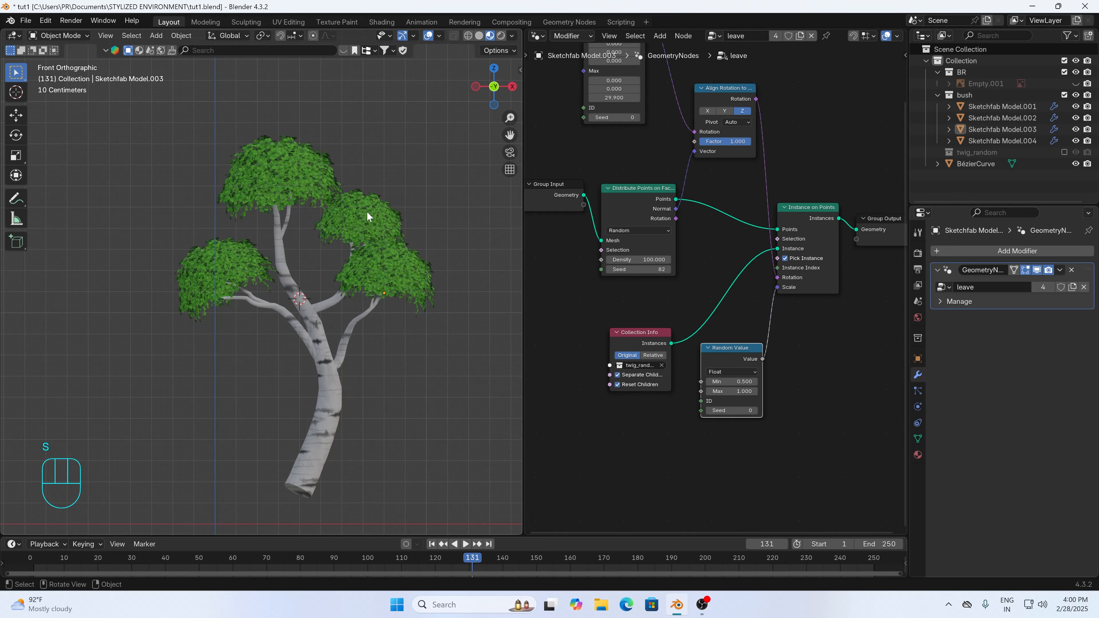
{"action": "left_click", "coordinate": [368, 215]}
{"action": "key", "text": "s"}
{"action": "left_click", "coordinate": [470, 238]}
- Enlarge the treetop bush slightly and nudge it up and left over the tallest branch
{"action": "left_click", "coordinate": [313, 177]}
{"action": "key", "text": "s"}
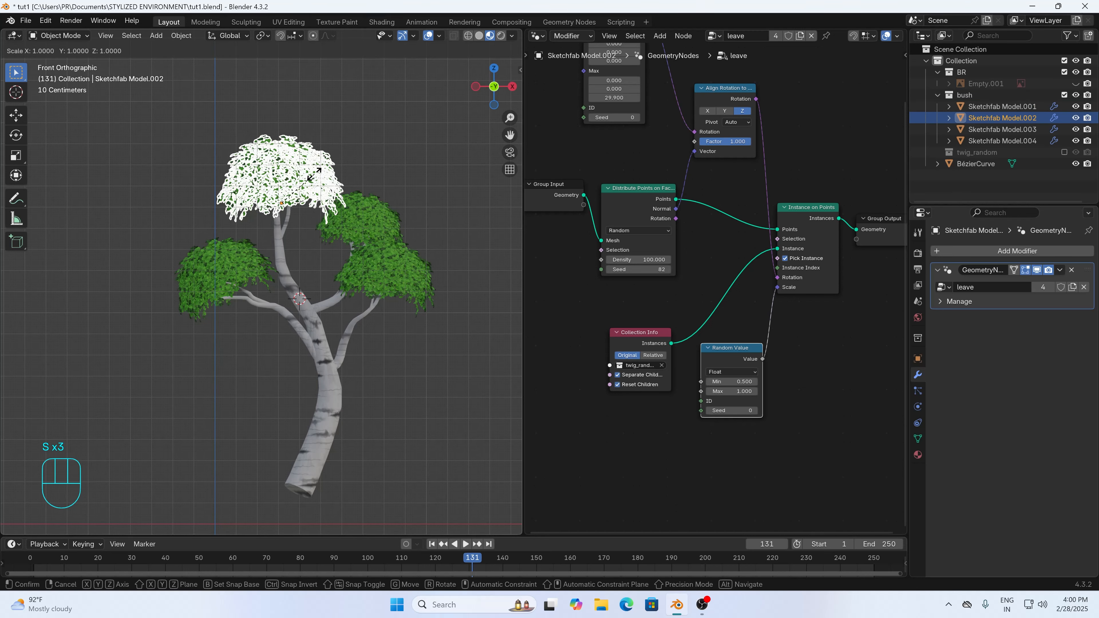
{"action": "left_click", "coordinate": [318, 173]}
{"action": "key", "text": "g"}
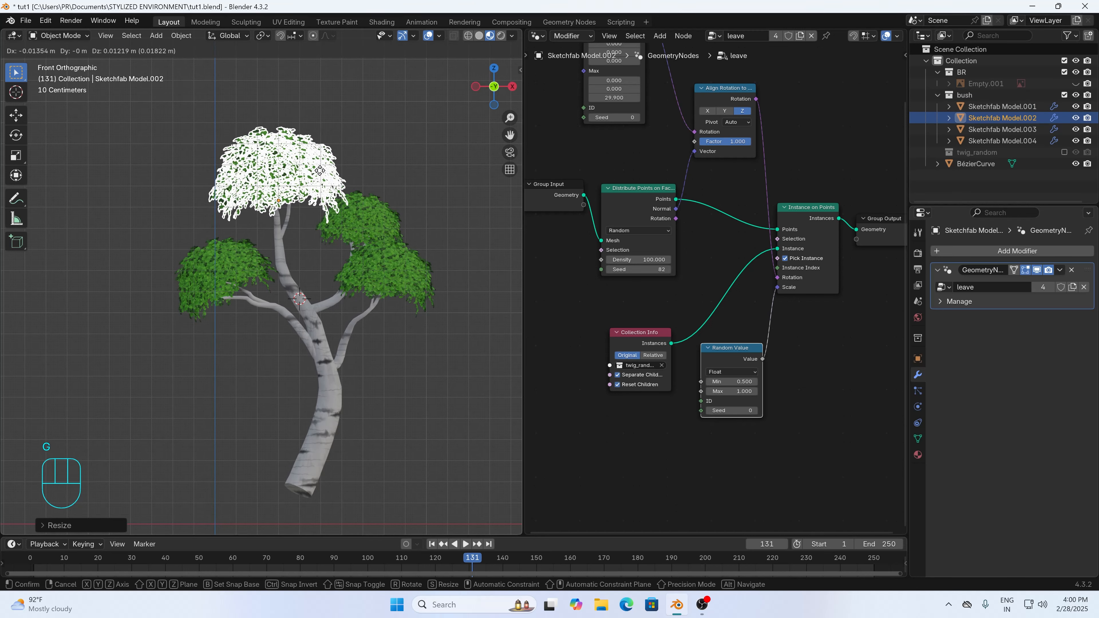
{"action": "left_click", "coordinate": [380, 164]}
{"action": "left_click", "coordinate": [380, 163]}
{"action": "scroll", "coordinate": [394, 186], "scroll_direction": "down", "scroll_amount": 4}
{"action": "scroll", "coordinate": [386, 246], "scroll_direction": "up", "scroll_amount": 3}
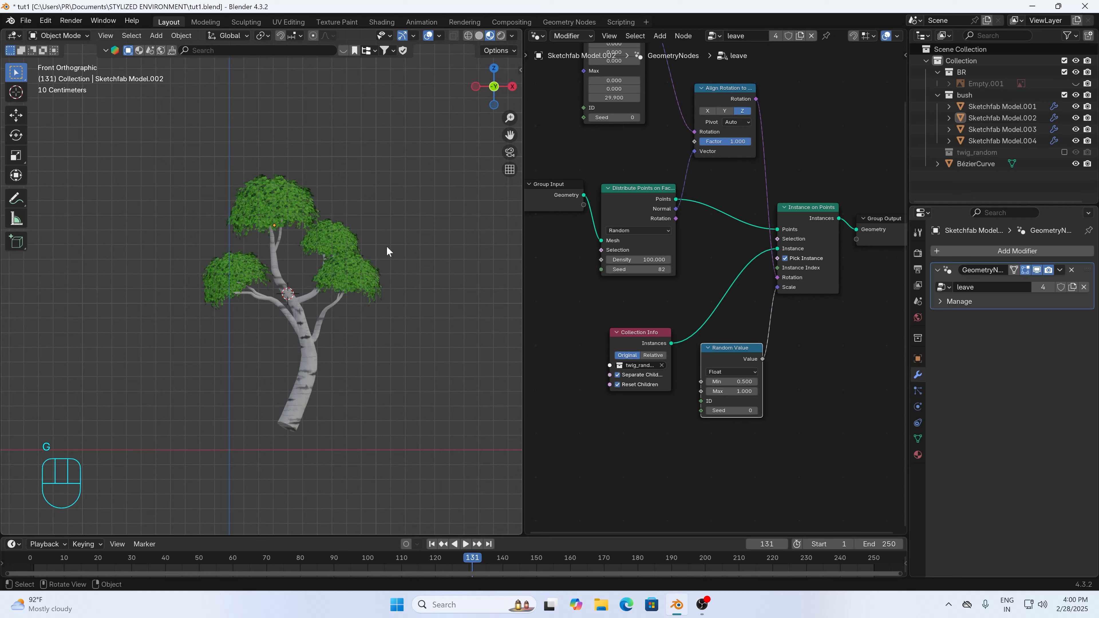
- Move the upper right bush in depth onto its branch tips from angled views and adjust its rotation
{"action": "mouse_move", "coordinate": [386, 243]}
{"action": "middle_mouse_down"}
{"action": "mouse_move", "coordinate": [336, 265]}
{"action": "mouse_move", "coordinate": [199, 276]}
{"action": "mouse_move", "coordinate": [113, 248]}
{"action": "mouse_move", "coordinate": [203, 264]}
{"action": "mouse_move", "coordinate": [182, 270]}
{"action": "mouse_move", "coordinate": [197, 290]}
{"action": "mouse_move", "coordinate": [259, 264]}
{"action": "middle_mouse_up"}
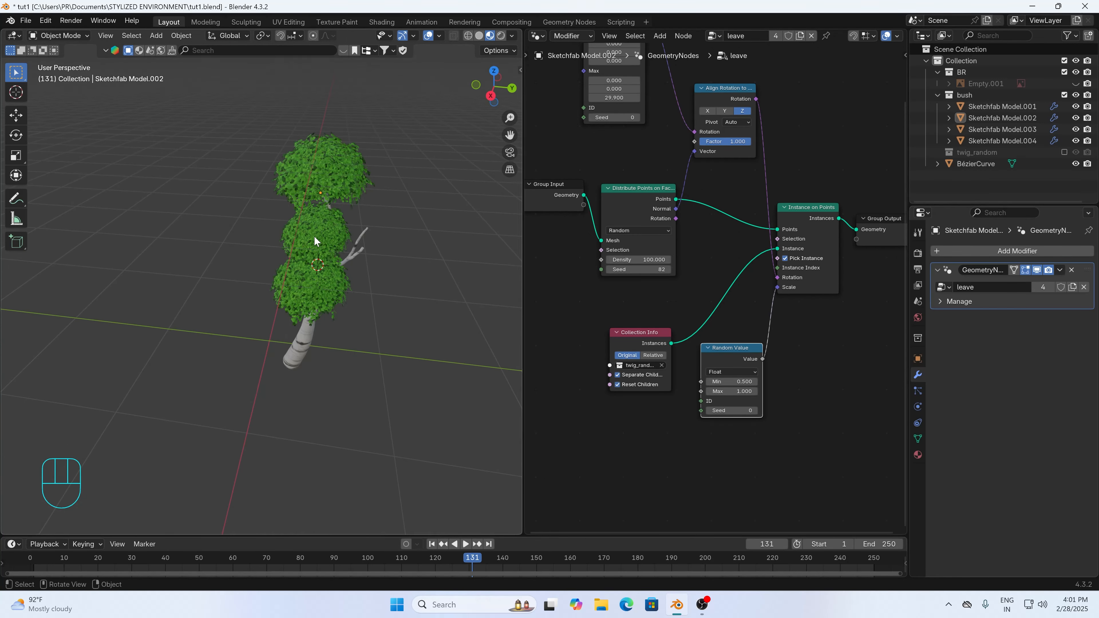
{"action": "left_click", "coordinate": [339, 235]}
{"action": "middle_click_drag", "start_coordinate": [365, 235], "coordinate": [522, 254]}
{"action": "key", "text": "g"}
{"action": "left_click", "coordinate": [432, 249]}
{"action": "key", "text": "r"}
{"action": "left_click", "coordinate": [478, 265]}
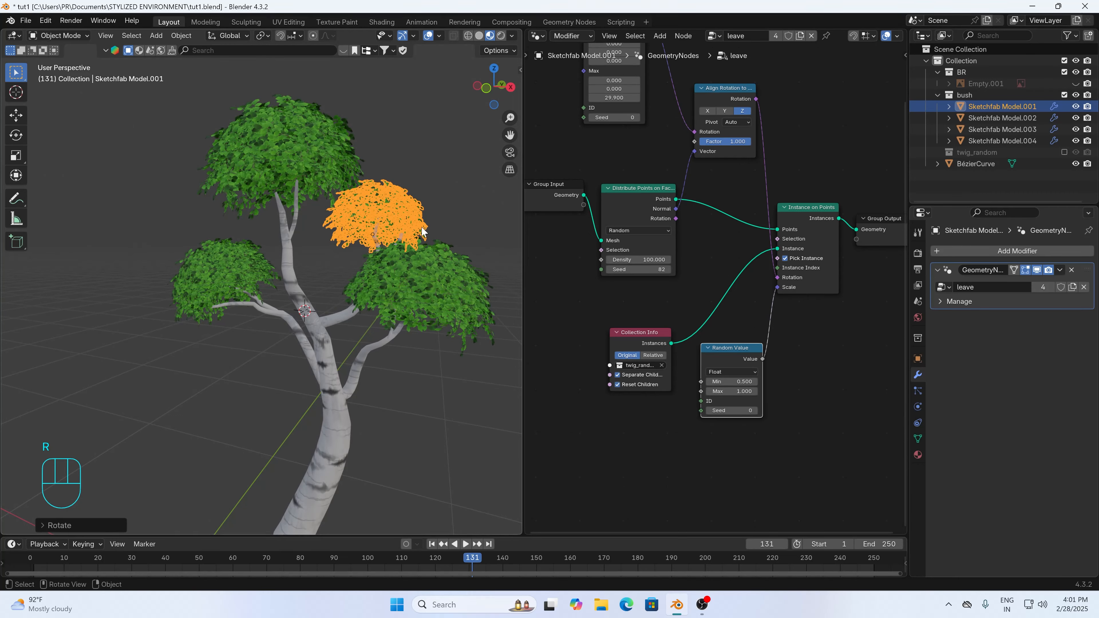
{"action": "key", "text": "g"}
{"action": "left_click", "coordinate": [437, 225]}
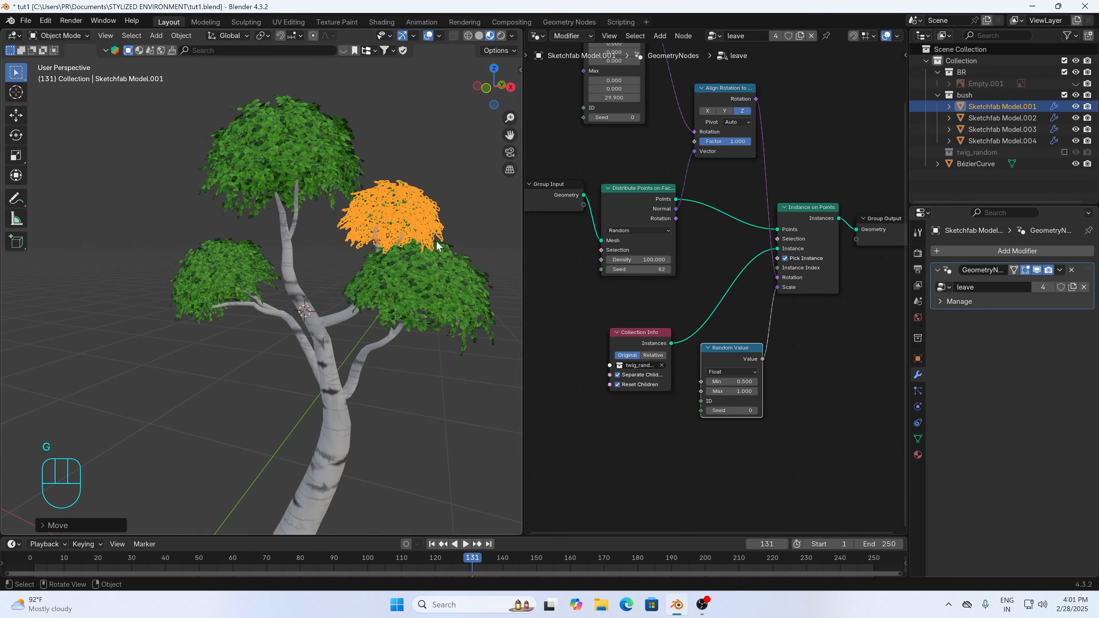
{"action": "left_click", "coordinate": [438, 202]}
- Lower the left bush slightly onto its branch tips from an angled view and check it from the front
{"action": "mouse_move", "coordinate": [429, 213]}
{"action": "middle_mouse_down"}
{"action": "mouse_move", "coordinate": [420, 248]}
{"action": "mouse_move", "coordinate": [461, 224]}
{"action": "mouse_move", "coordinate": [491, 180]}
{"action": "mouse_move", "coordinate": [502, 196]}
{"action": "mouse_move", "coordinate": [365, 182]}
{"action": "middle_mouse_up"}
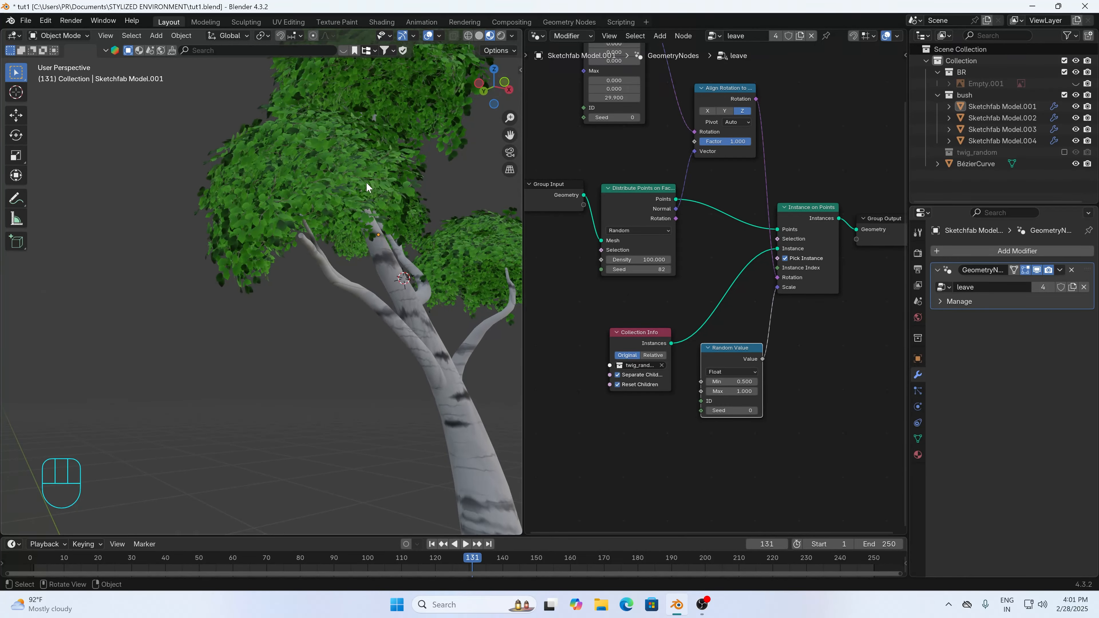
{"action": "left_click", "coordinate": [354, 184]}
{"action": "key", "text": "g"}
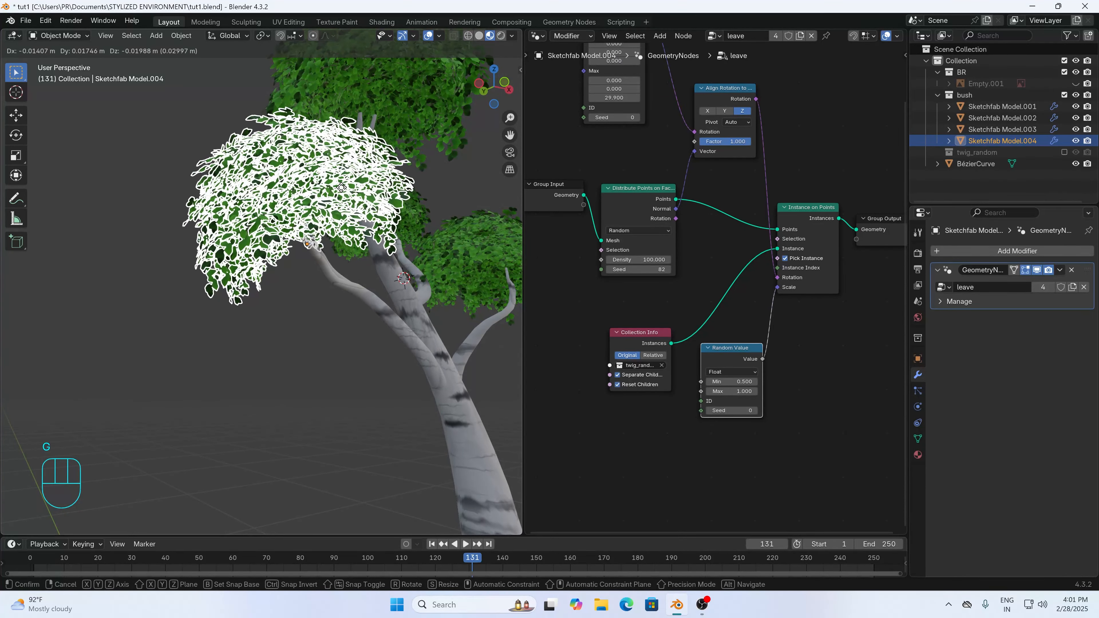
{"action": "left_click", "coordinate": [339, 194]}
{"action": "middle_click_drag", "start_coordinate": [339, 195], "coordinate": [267, 209]}
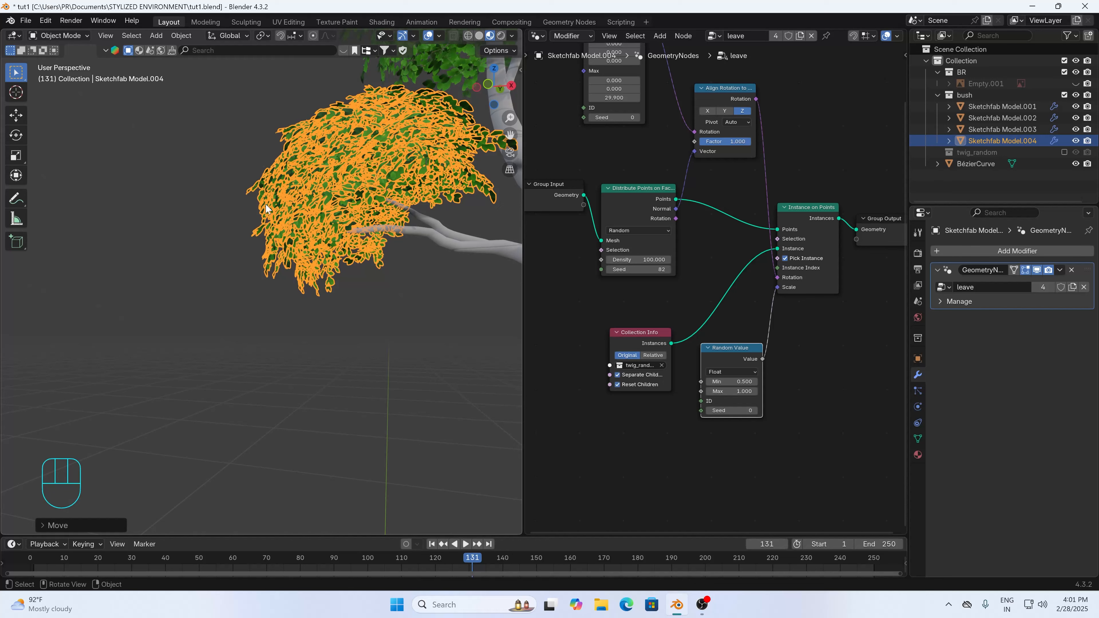
{"action": "key", "text": "KP_1"}
{"action": "scroll", "coordinate": [320, 243], "scroll_direction": "down", "scroll_amount": 4}
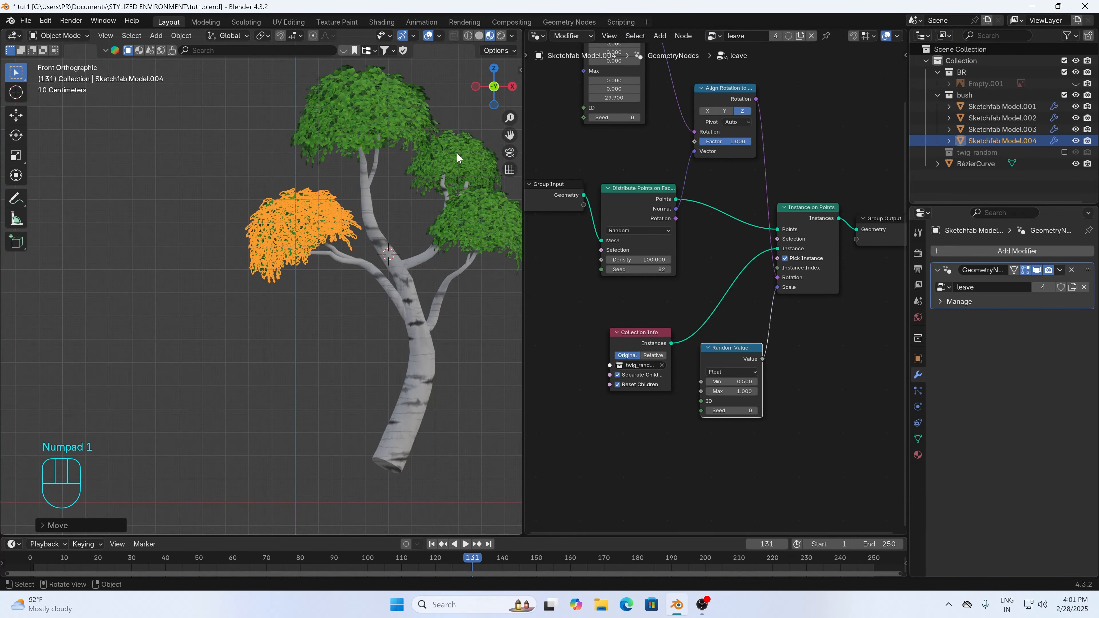
- Shift the upper right bush from a side view so it sits closer over its branch in depth
{"action": "middle_click_drag", "start_coordinate": [509, 150], "coordinate": [405, 196]}
{"action": "left_click", "coordinate": [318, 189]}
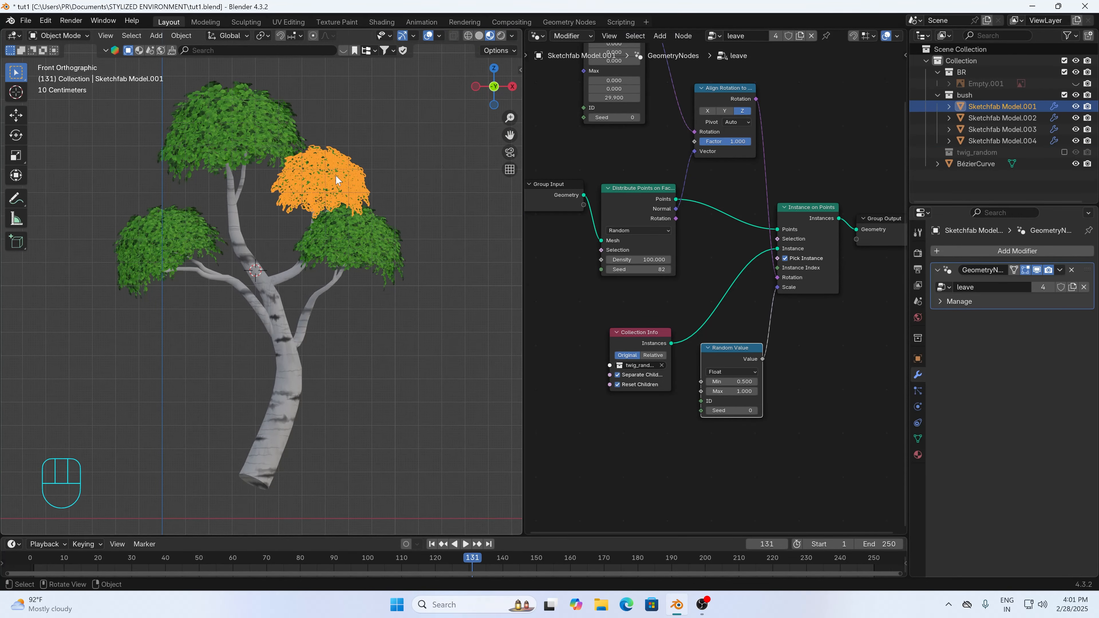
{"action": "mouse_move", "coordinate": [318, 188]}
{"action": "middle_mouse_down"}
{"action": "mouse_move", "coordinate": [251, 206]}
{"action": "mouse_move", "coordinate": [210, 187]}
{"action": "middle_mouse_up"}
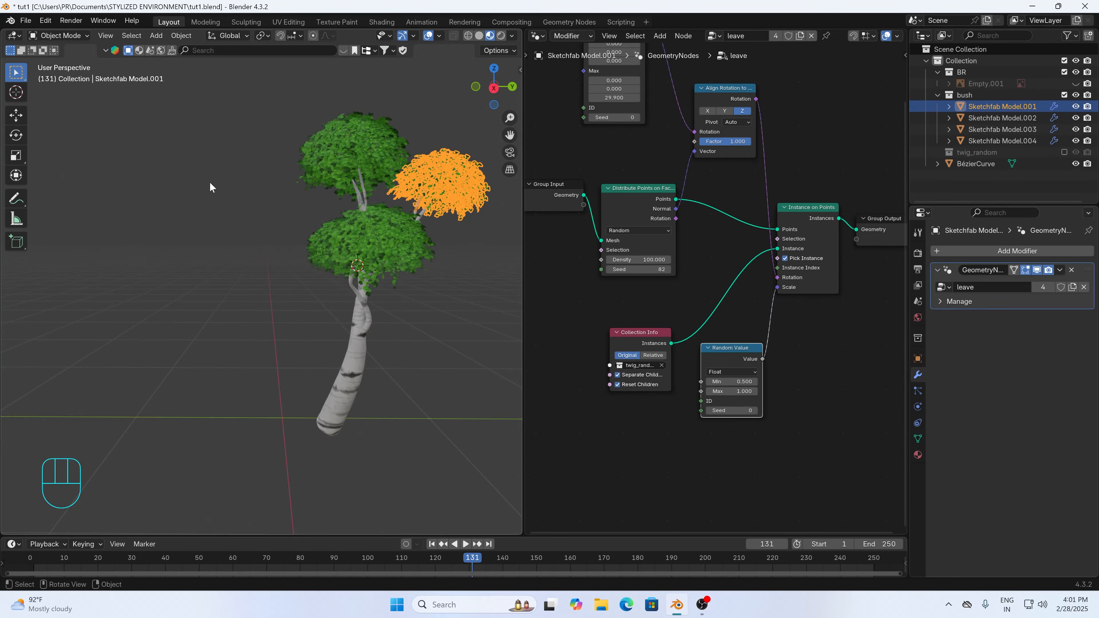
{"action": "key", "text": "g"}
{"action": "left_click", "coordinate": [415, 193]}
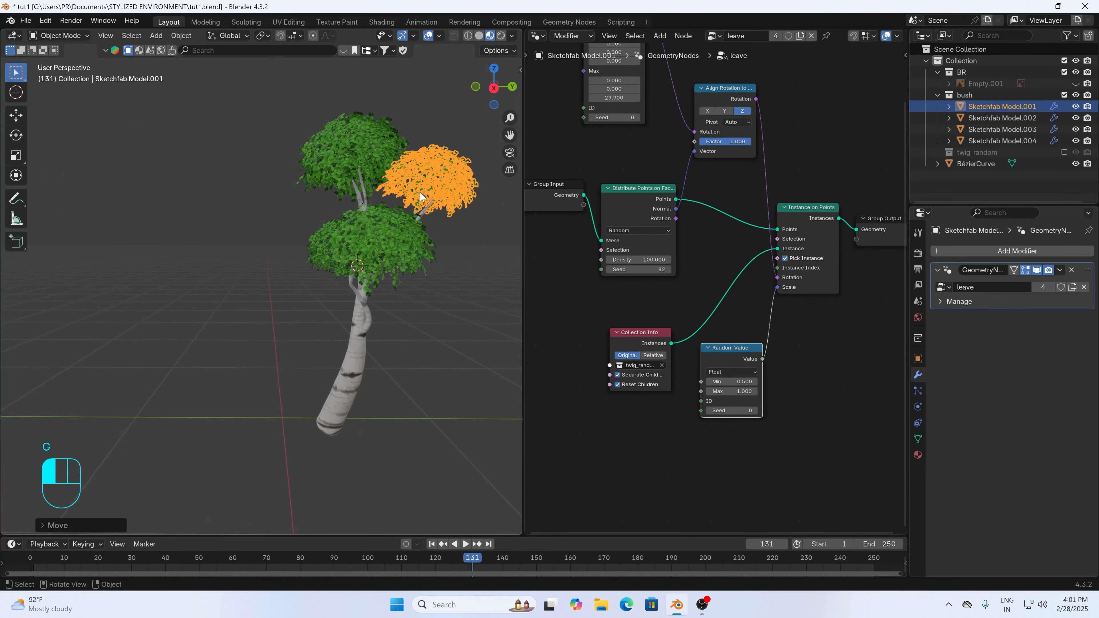
{"action": "left_click", "coordinate": [459, 241]}
- Adjust the position of the lower right bush over its branch in the front view
{"action": "key", "text": "KP_1"}
{"action": "left_click", "coordinate": [331, 271]}
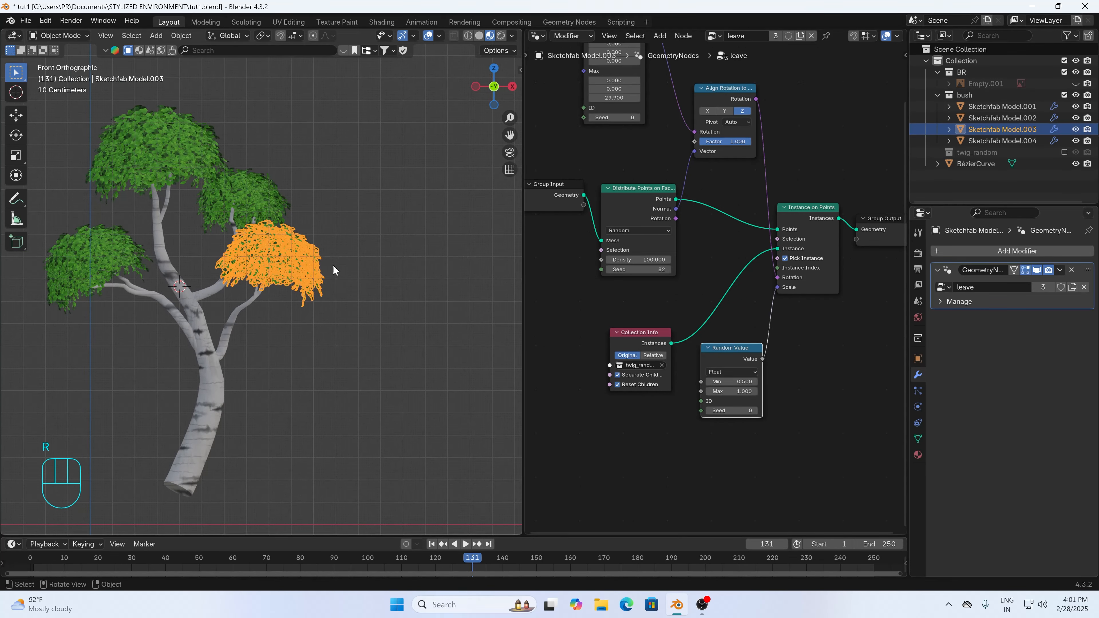
{"action": "key", "text": "g"}
{"action": "left_click", "coordinate": [333, 268]}
{"action": "left_click", "coordinate": [346, 245]}
{"action": "scroll", "coordinate": [314, 220], "scroll_direction": "down", "scroll_amount": 3}
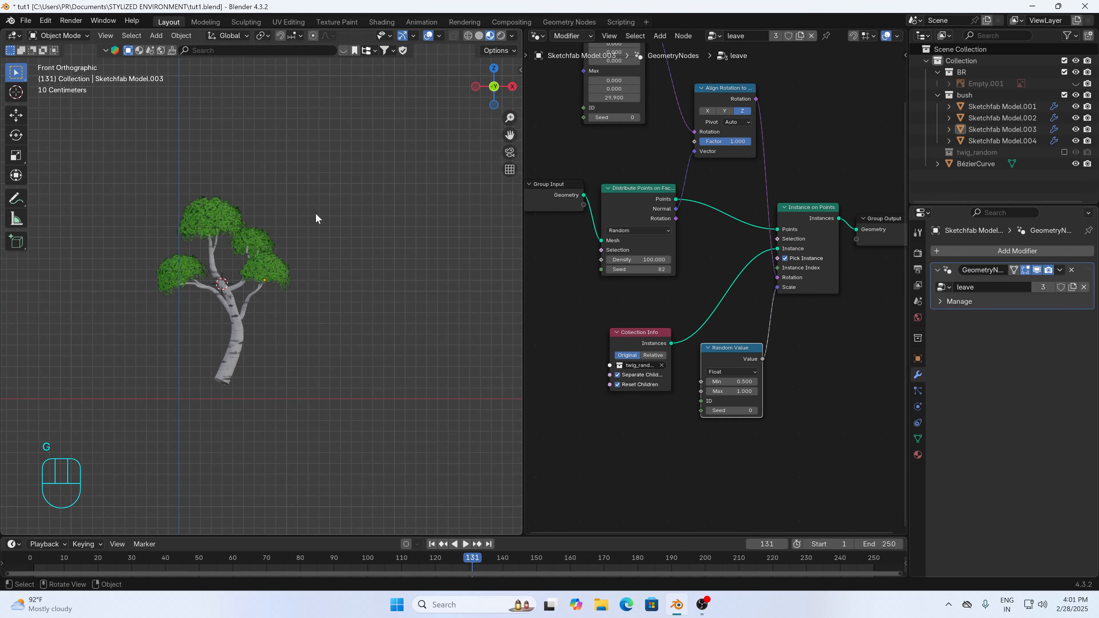
{"action": "scroll", "coordinate": [316, 219], "scroll_direction": "up", "scroll_amount": 1}
{"action": "middle_click_drag", "start_coordinate": [350, 241], "coordinate": [377, 181], "text": "shift"}
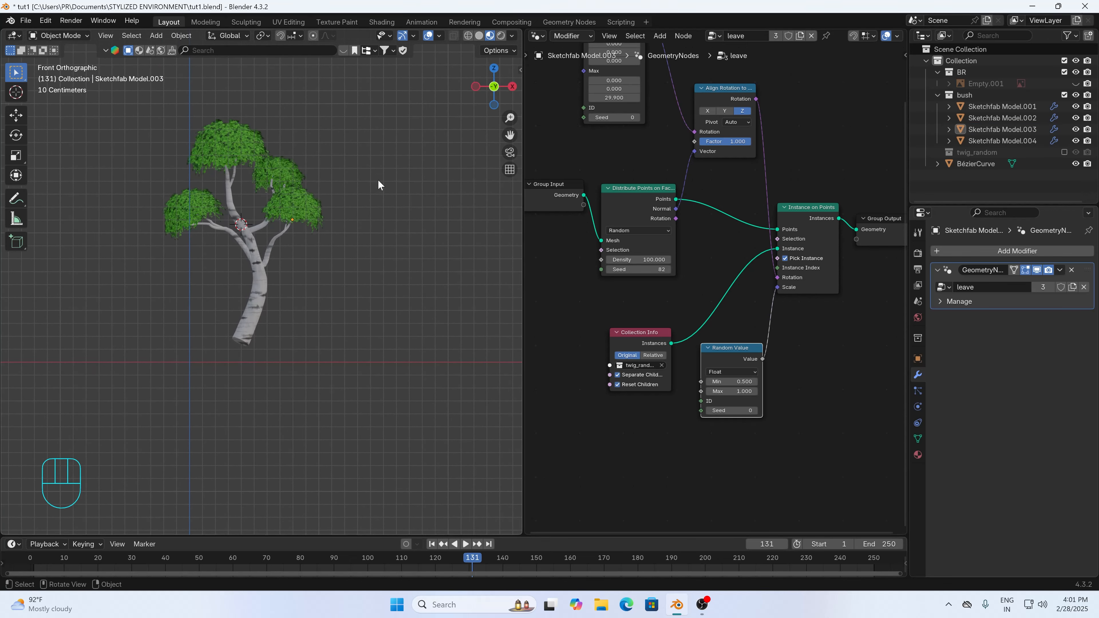
- Switch the viewport to rendered shading and play the animation in the front view to check the foliage movement
{"action": "mouse_move", "coordinate": [353, 243]}
{"action": "middle_mouse_down"}
{"action": "mouse_move", "coordinate": [476, 260]}
{"action": "mouse_move", "coordinate": [255, 275]}
{"action": "mouse_move", "coordinate": [449, 270]}
{"action": "mouse_move", "coordinate": [414, 276]}
{"action": "mouse_move", "coordinate": [87, 268]}
{"action": "mouse_move", "coordinate": [302, 248]}
{"action": "mouse_move", "coordinate": [346, 319]}
{"action": "mouse_move", "coordinate": [257, 285]}
{"action": "mouse_move", "coordinate": [308, 271]}
{"action": "middle_mouse_up"}
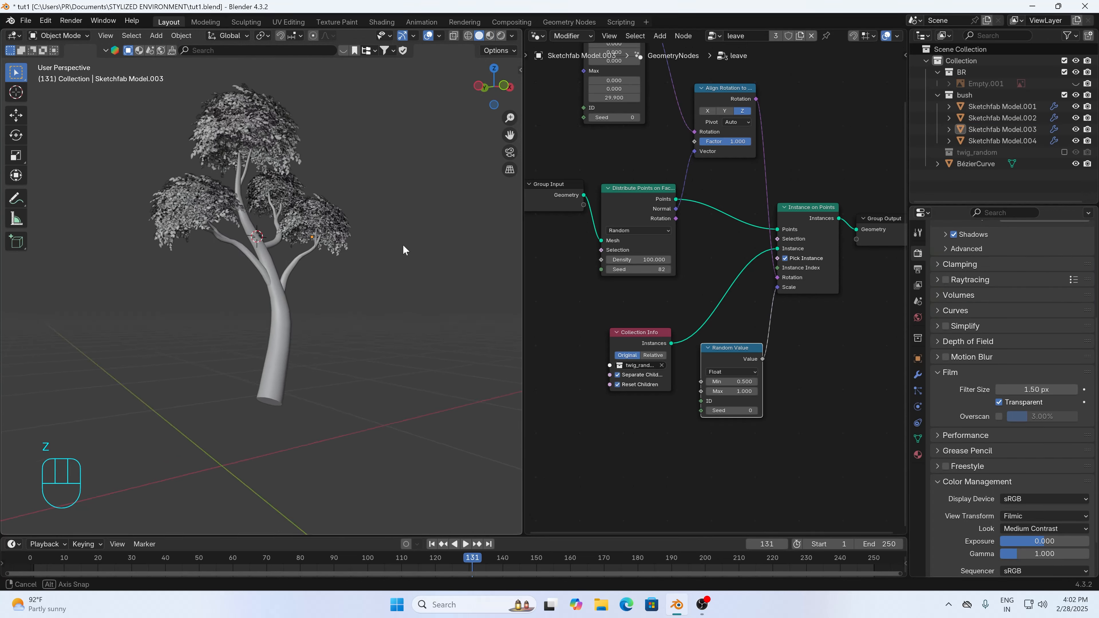
{"action": "key", "text": "z"}
{"action": "left_click", "coordinate": [343, 198]}
{"action": "key", "text": "KP_1"}
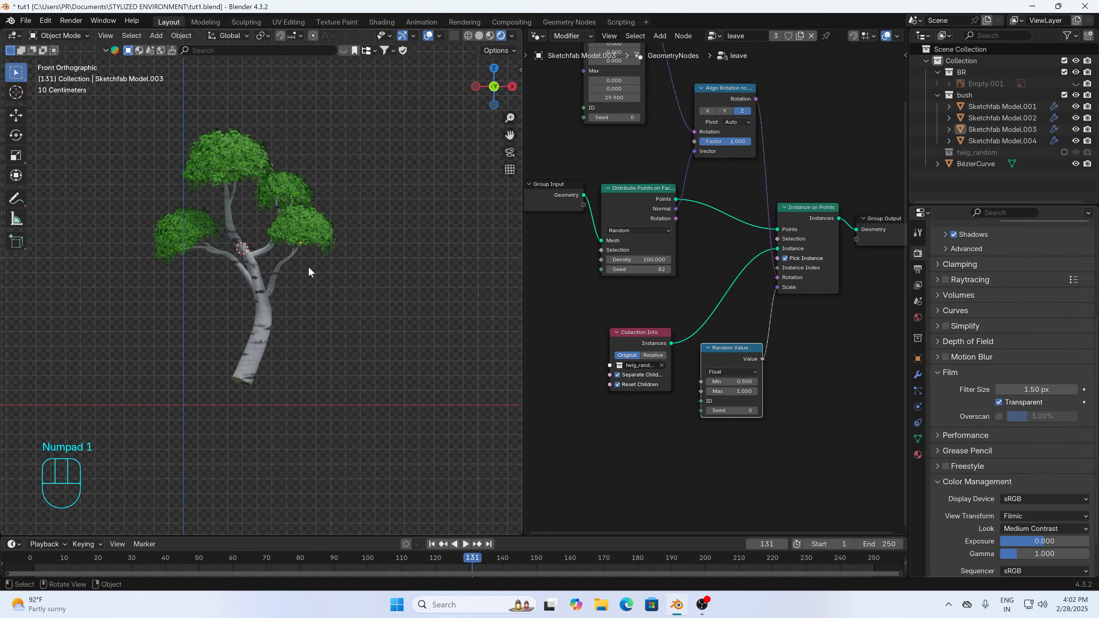
{"action": "key", "text": "space"}
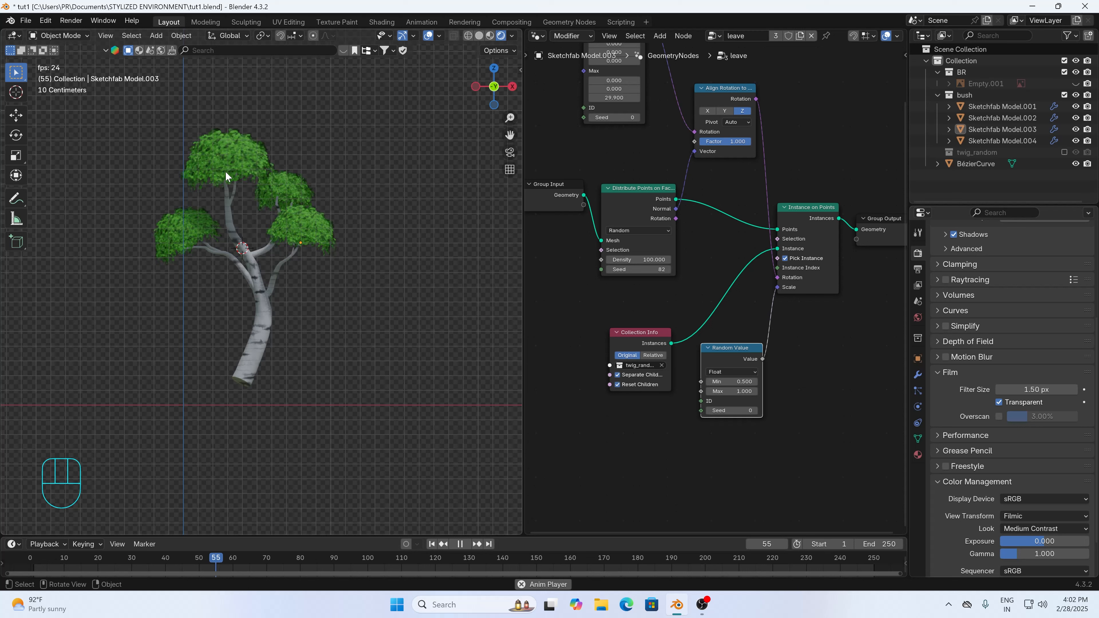
{"action": "key", "text": "space"}
- Add a Plain Axes empty and move it down to the base of the tree trunk in the front view
{"action": "left_click_drag", "start_coordinate": [147, 116], "coordinate": [315, 380]}
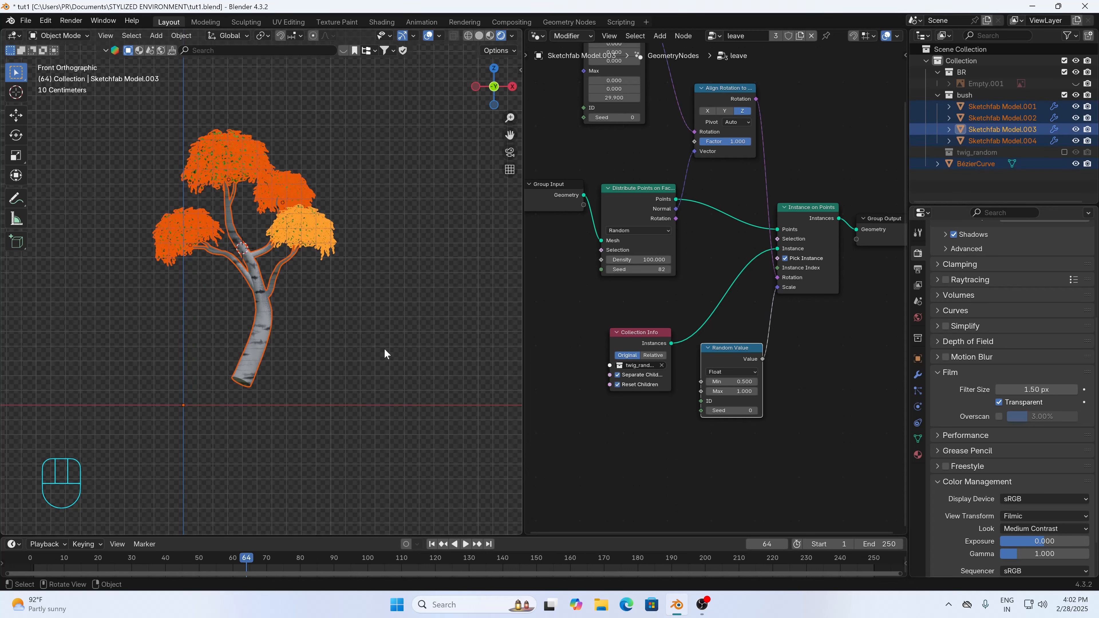
{"action": "key", "text": "shift+a"}
{"action": "mouse_move", "coordinate": [343, 479]}
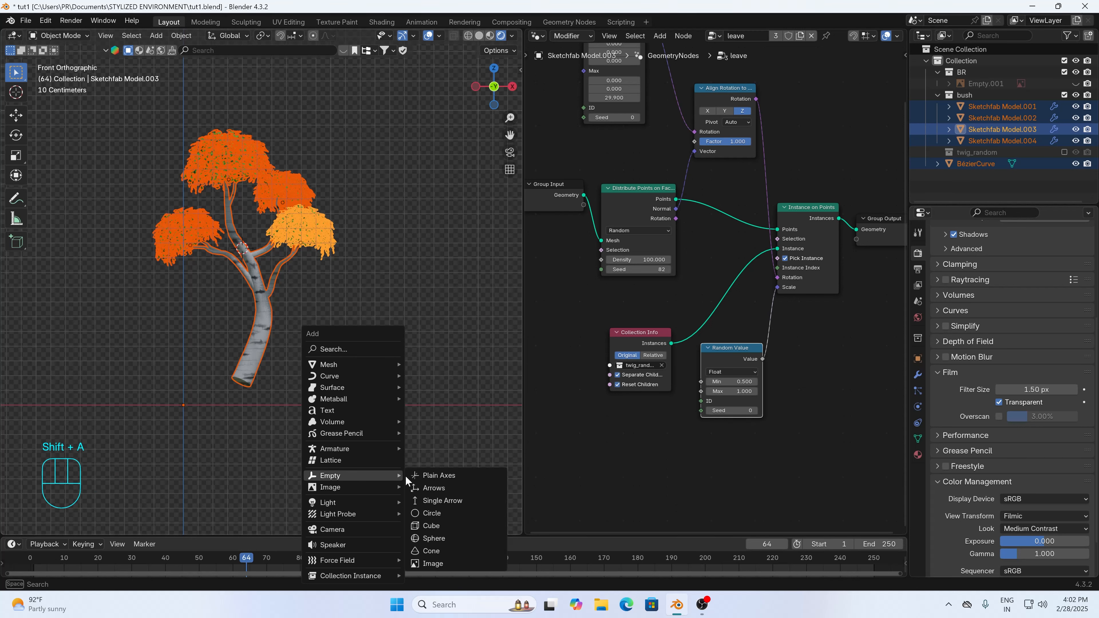
{"action": "left_click", "coordinate": [425, 476]}
{"action": "key", "text": "g"}
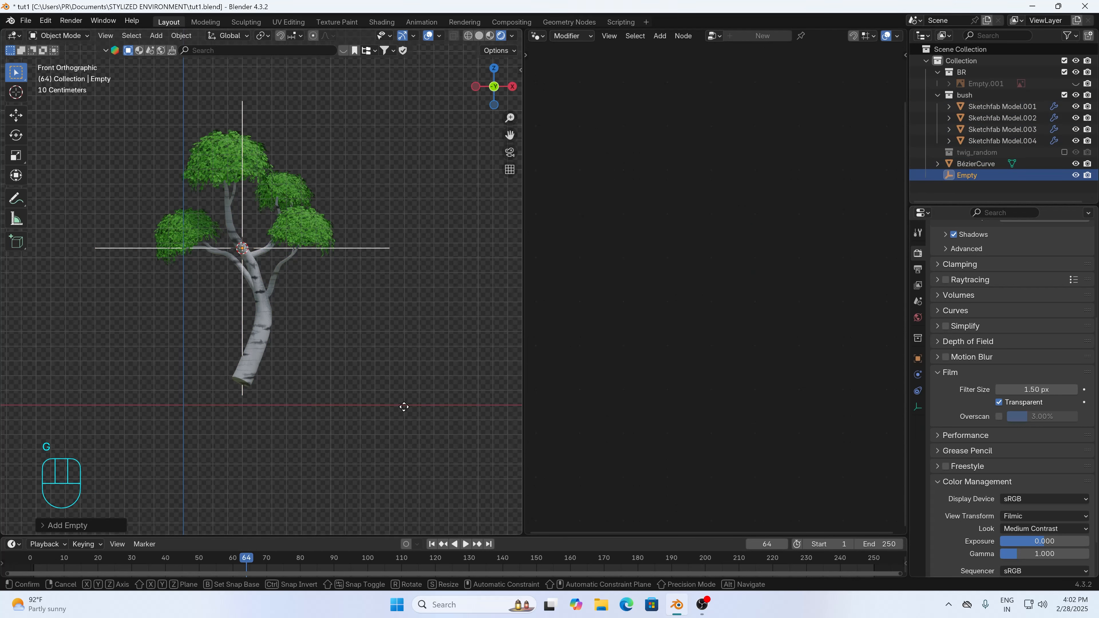
{"action": "left_click", "coordinate": [400, 527]}
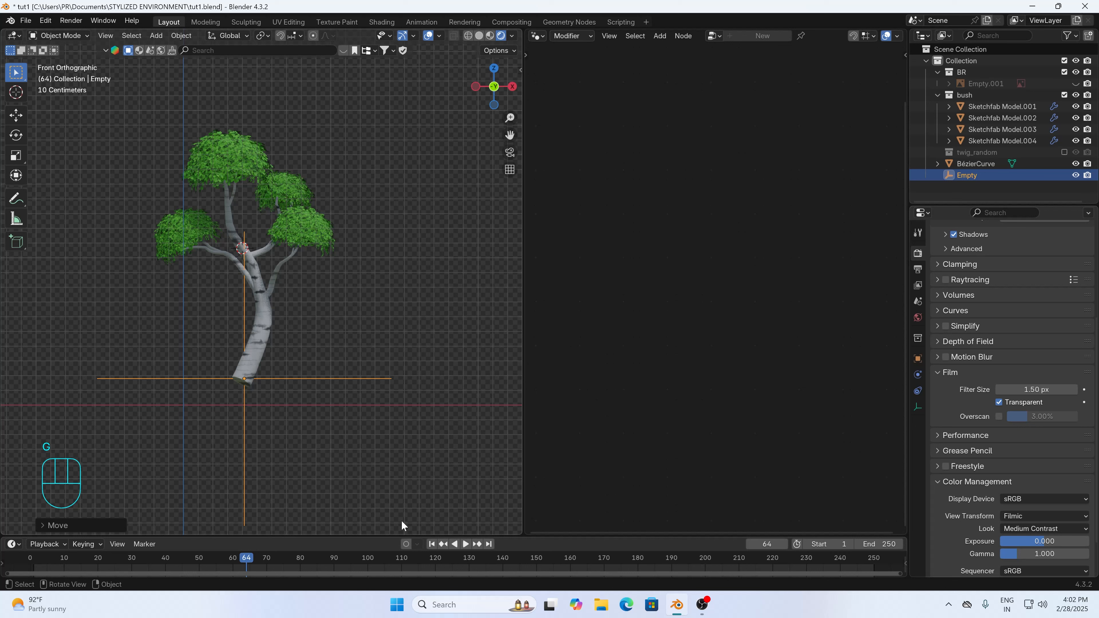
- Parent the trunk and all four bushes to the empty, using Object (Keep Transform)
{"action": "left_click", "coordinate": [374, 332]}
{"action": "left_click_drag", "start_coordinate": [205, 174], "coordinate": [312, 261]}
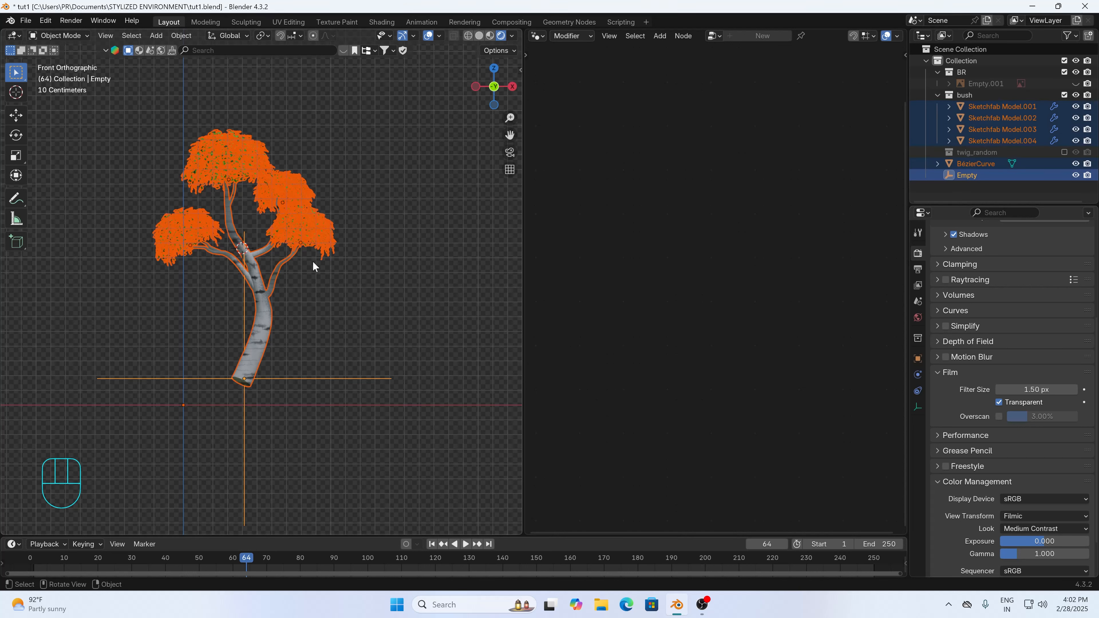
{"action": "left_click", "coordinate": [336, 378], "text": "shift"}
{"action": "left_click", "coordinate": [336, 379], "text": "shift"}
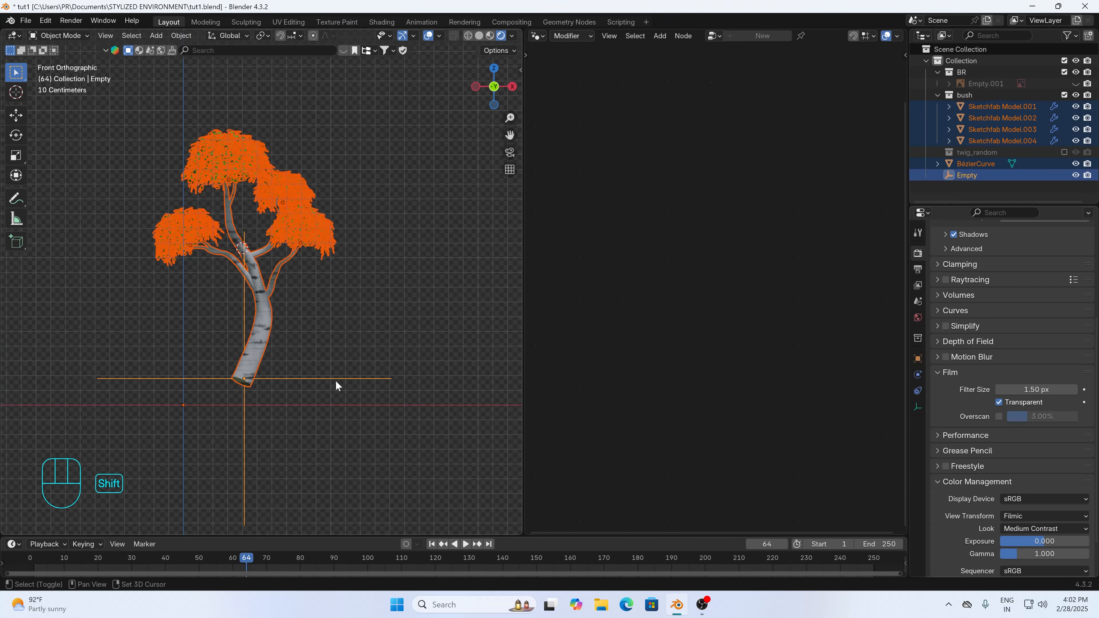
{"action": "key", "text": "ctrl+p"}
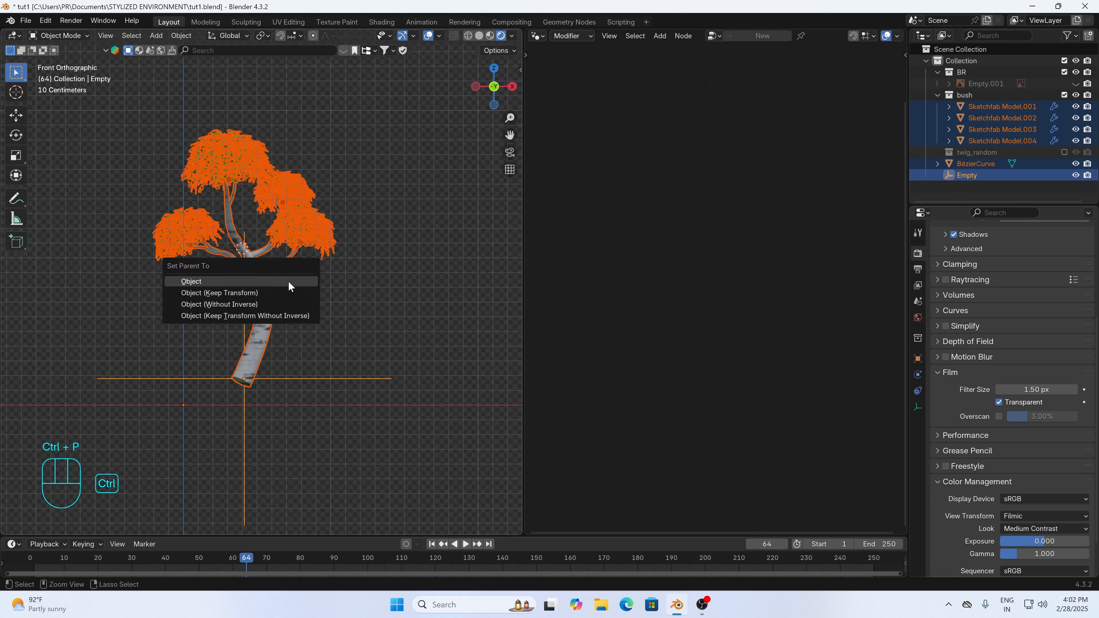
{"action": "left_click", "coordinate": [254, 292]}
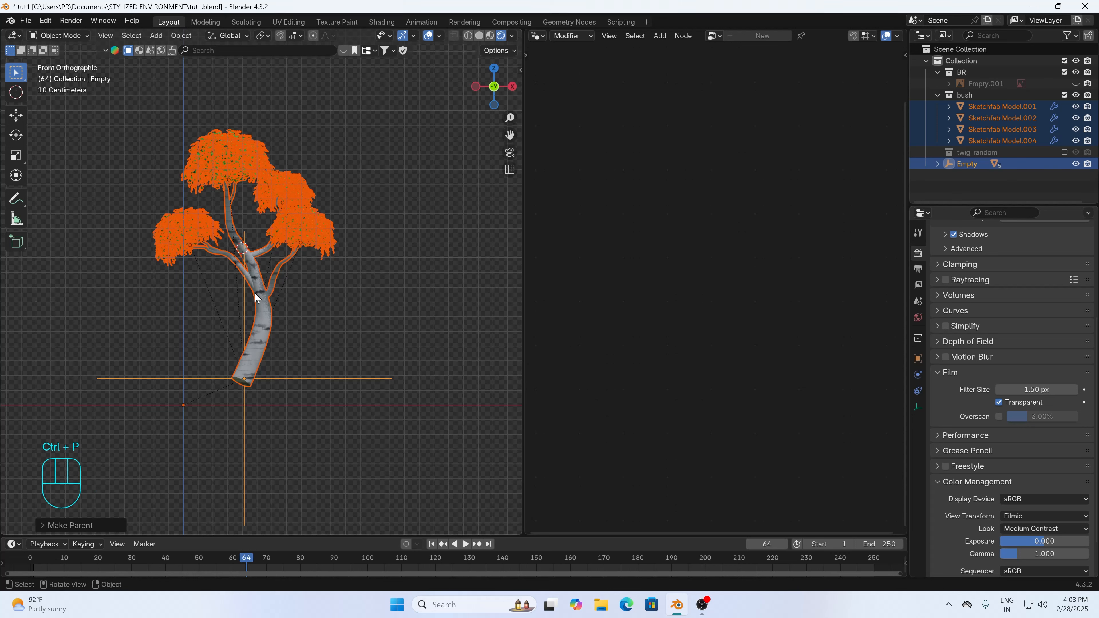
- Move the empty with the whole tree so that the trunk base sits on the red ground axis line
{"action": "left_click", "coordinate": [356, 383]}
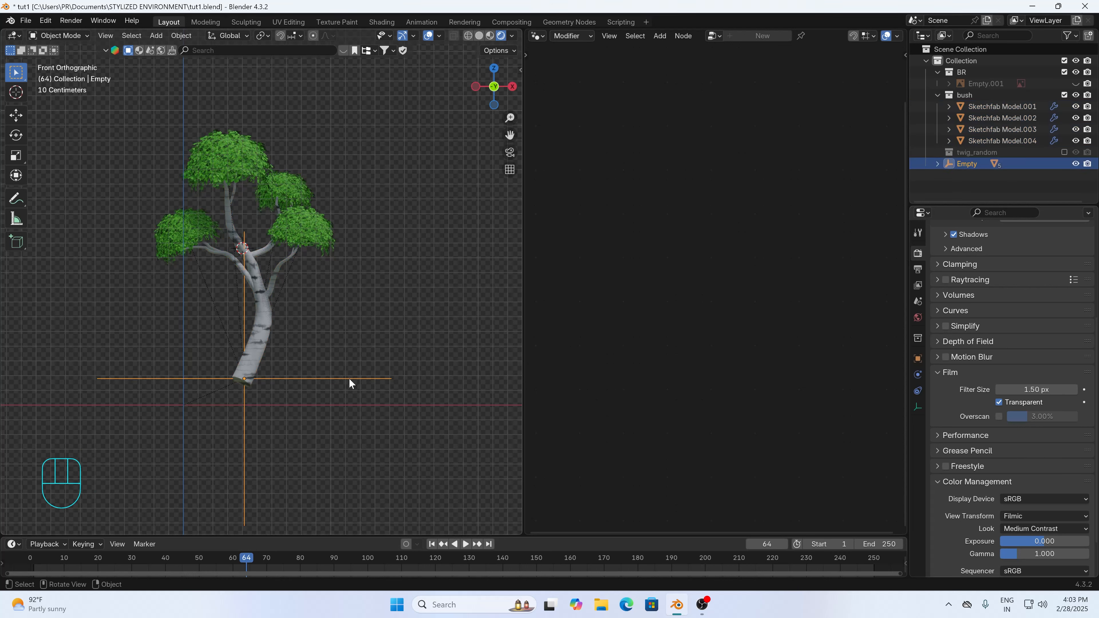
{"action": "key", "text": "g"}
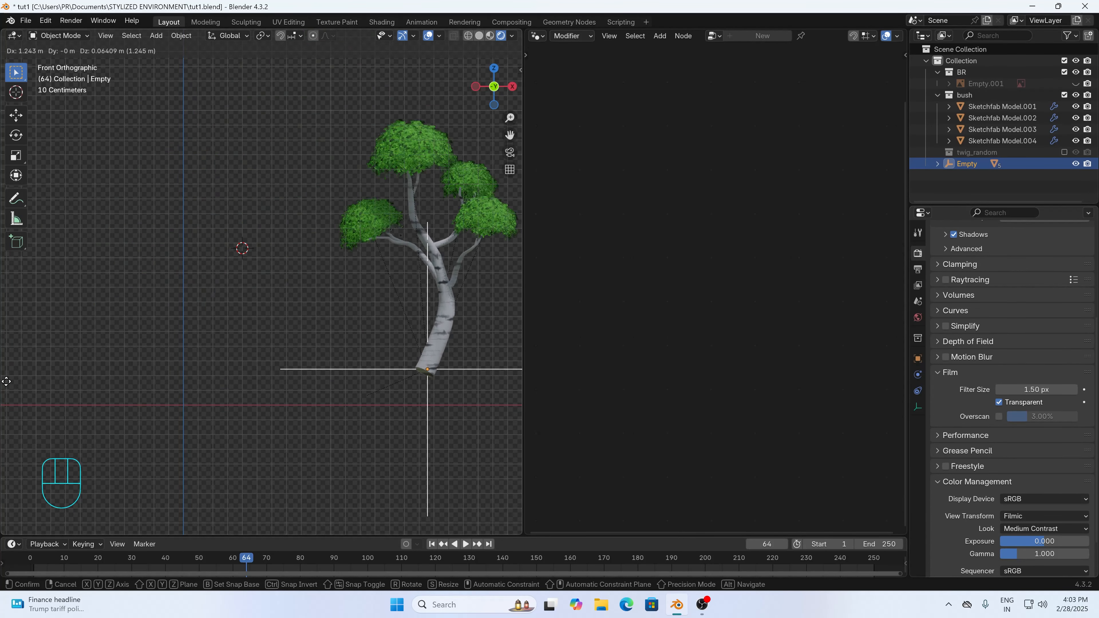
{"action": "left_click", "coordinate": [318, 392]}
{"action": "left_click", "coordinate": [344, 336]}
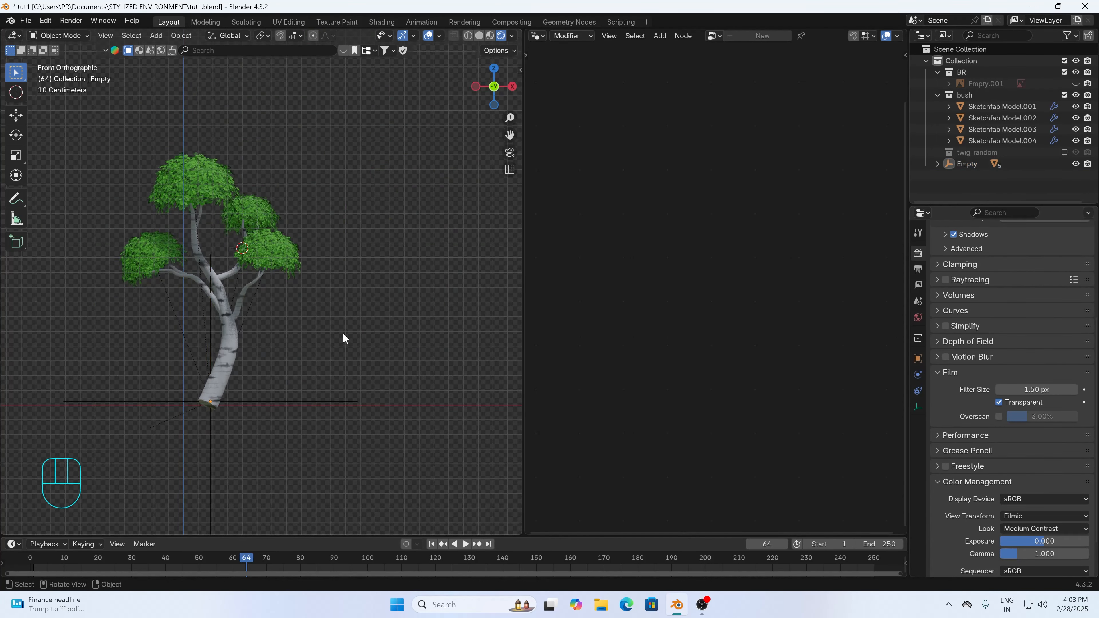
- Play the animation to check the foliage movement, select the lower right bush and stop playback
{"action": "key", "text": "space"}
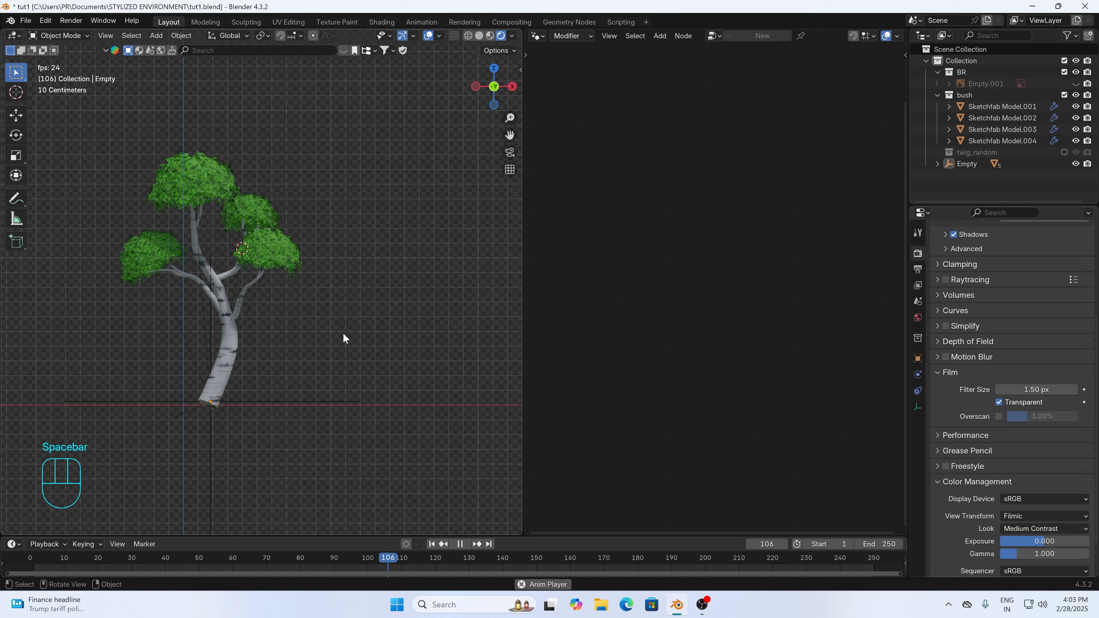
{"action": "left_click", "coordinate": [285, 254]}
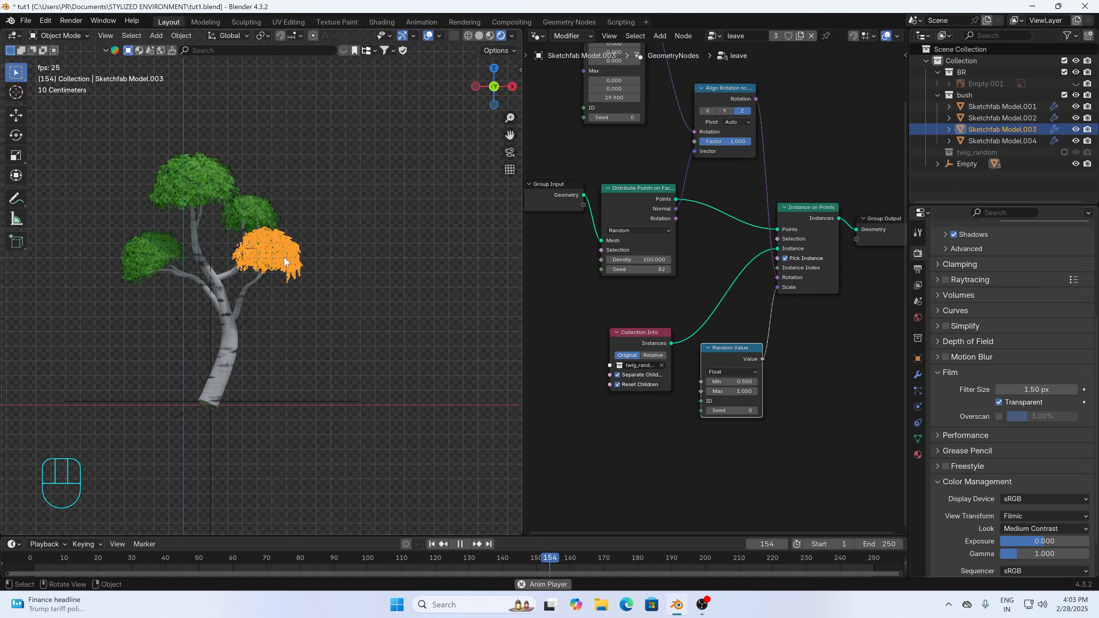
{"action": "key", "text": "space"}
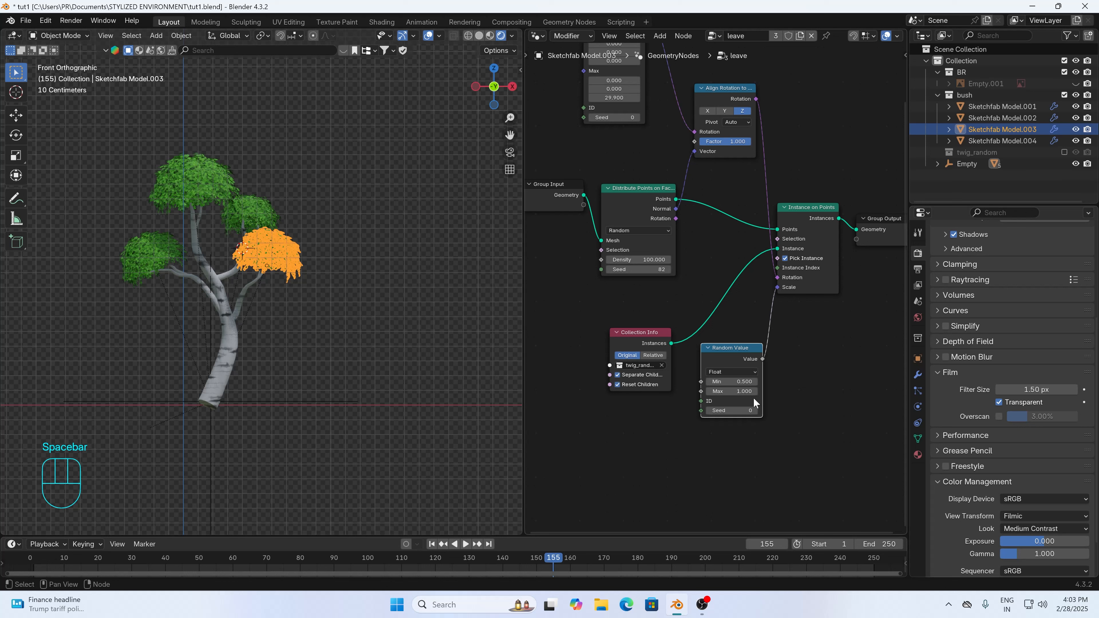
- Try larger twigs by raising the scale Random Value node's Min to 1.8 and Max to 1.7
{"action": "scroll", "coordinate": [757, 393], "scroll_direction": "up", "scroll_amount": 2}
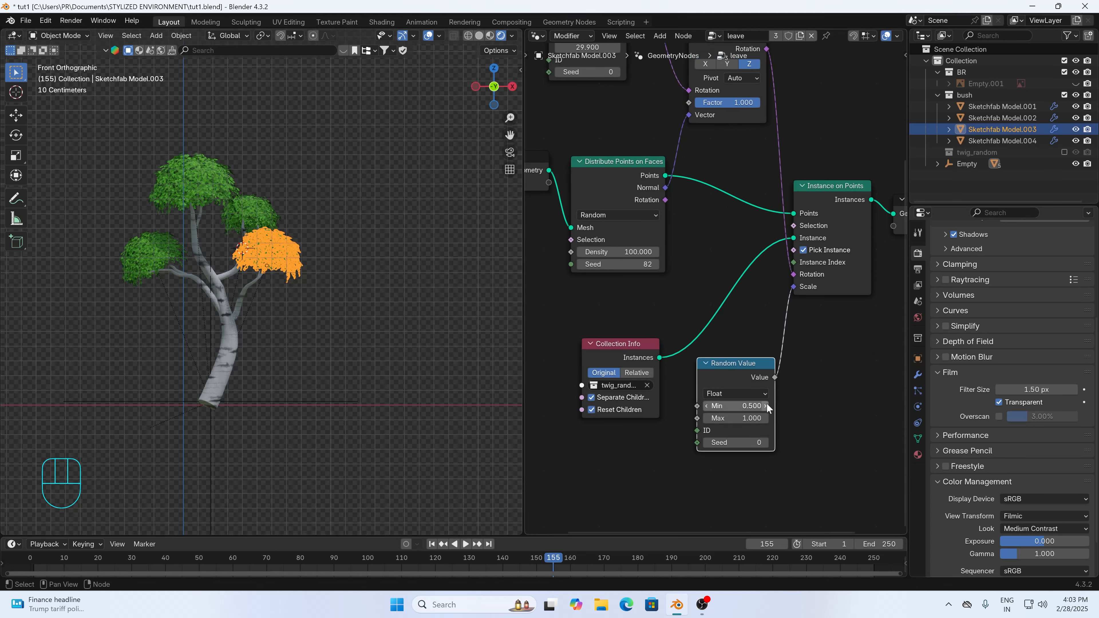
{"action": "left_click", "coordinate": [766, 406]}
{"action": "left_click", "coordinate": [765, 406]}
{"action": "left_click", "coordinate": [765, 406]}
{"action": "left_click", "coordinate": [765, 406]}
{"action": "left_click", "coordinate": [765, 406]}
{"action": "left_click", "coordinate": [765, 406]}
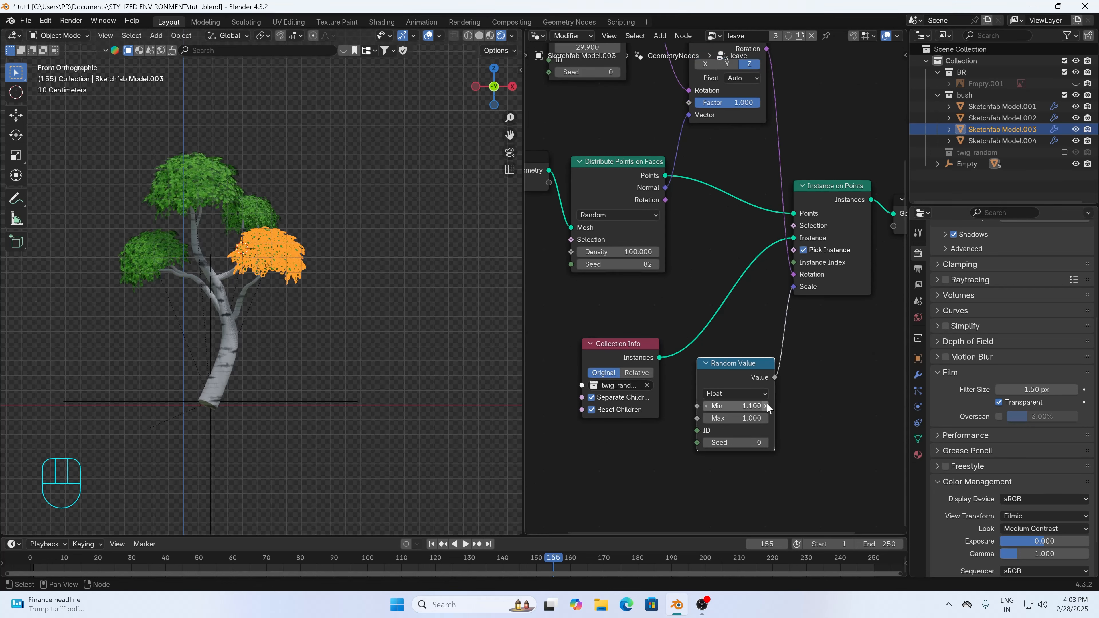
{"action": "left_click", "coordinate": [388, 346]}
{"action": "left_click_drag", "start_coordinate": [735, 407], "coordinate": [847, 406]}
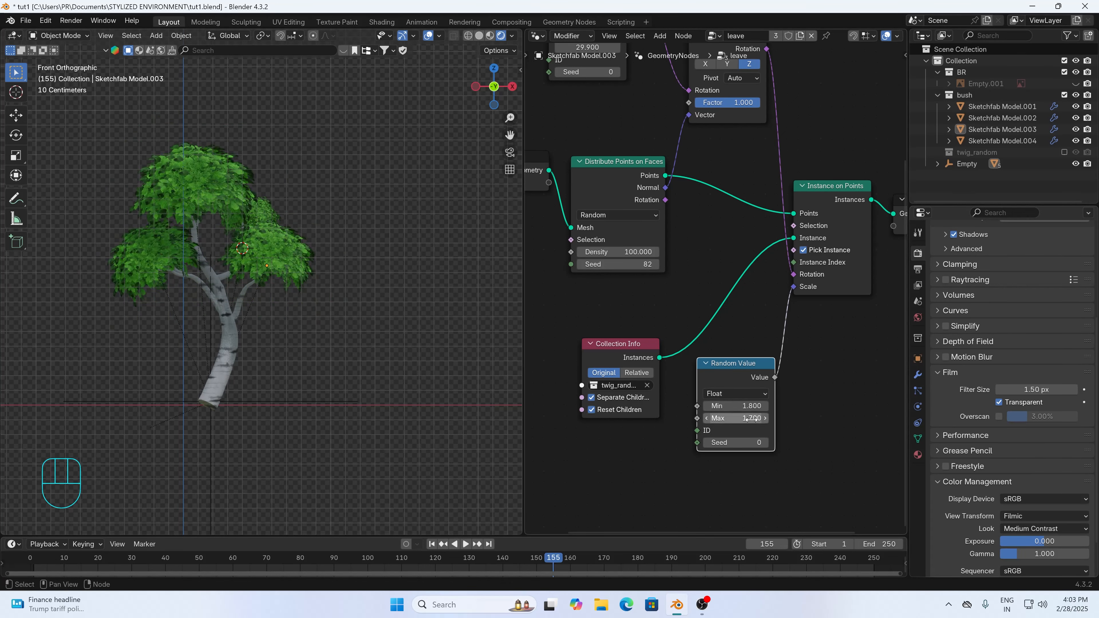
- Reset the scale Random Value node to Min 0.5 and Max 1
{"action": "left_click", "coordinate": [736, 405]}
{"action": "type", "text": ".5"}
{"action": "key", "text": "Return"}
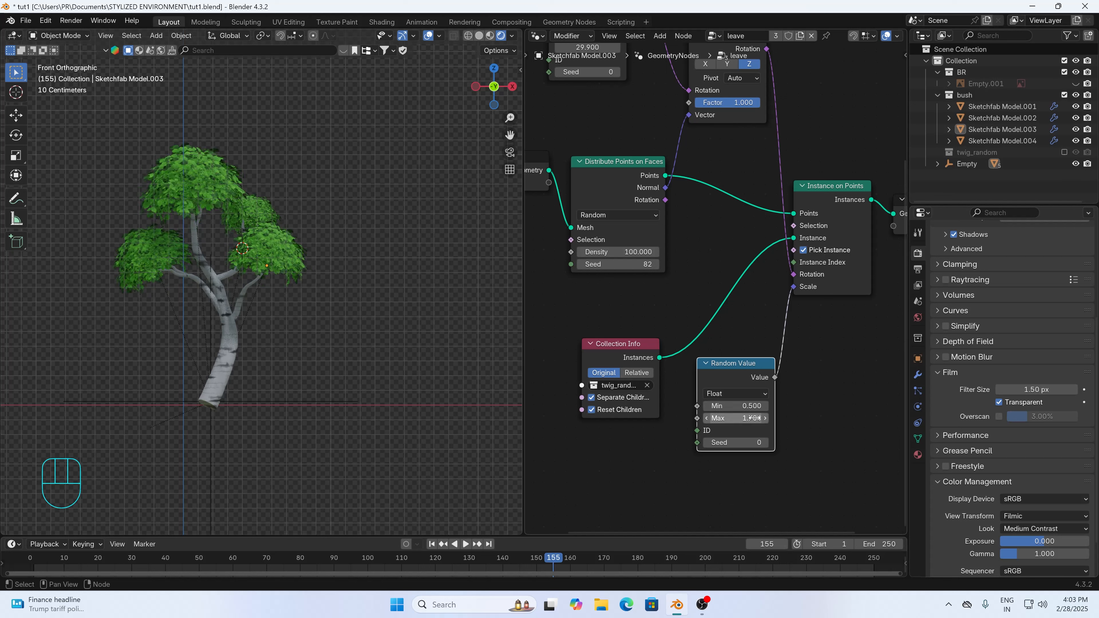
{"action": "left_click", "coordinate": [754, 418]}
{"action": "type", "text": "1"}
{"action": "key", "text": "Return"}
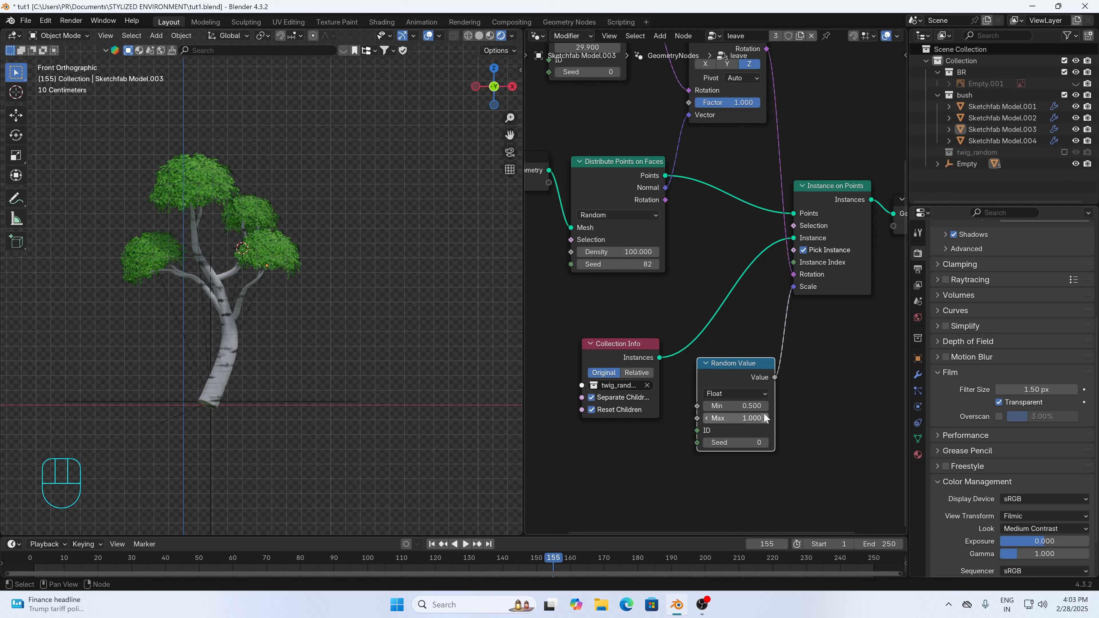
- Set the Min of the twig scale's Random Value node to 1.1
{"action": "left_click", "coordinate": [766, 405]}
{"action": "type", "text": ".9"}
{"action": "key", "text": "Return"}
{"action": "left_click", "coordinate": [766, 405]}
{"action": "left_click", "coordinate": [765, 405]}
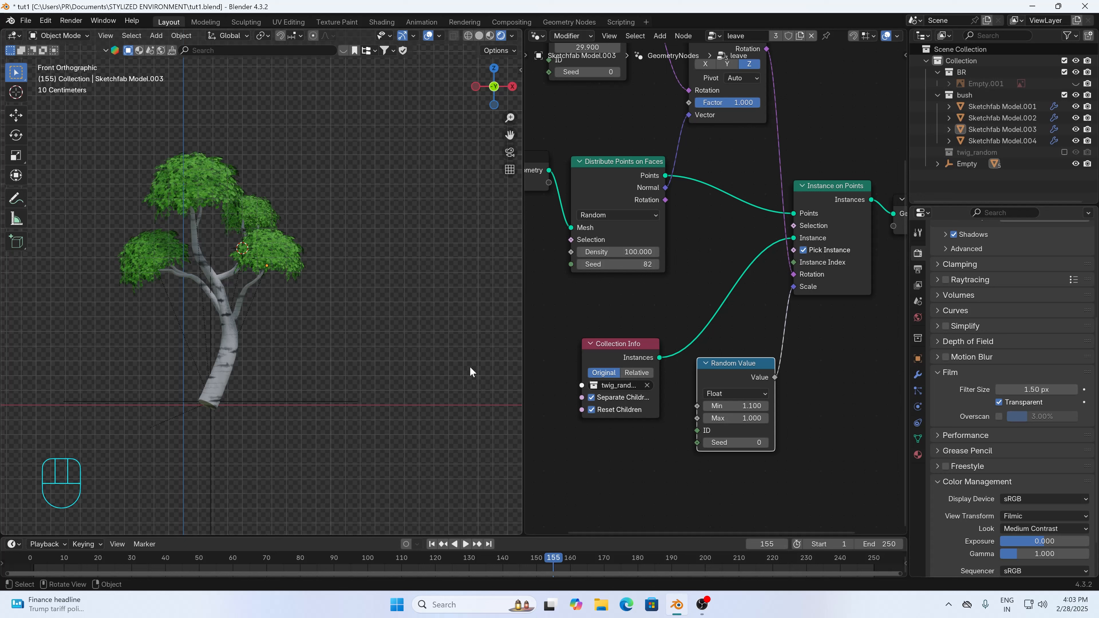
- Play the animation briefly to check the enlarged foliage, and return to the first frame
{"action": "key", "text": "space"}
{"action": "key", "text": "space"}
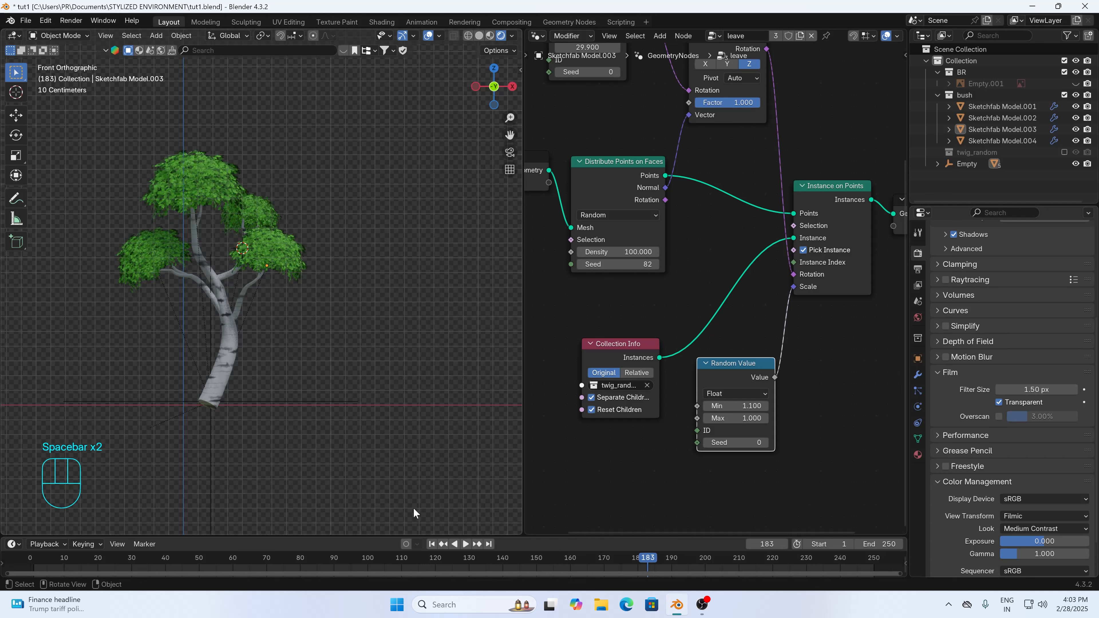
{"action": "left_click", "coordinate": [431, 544]}
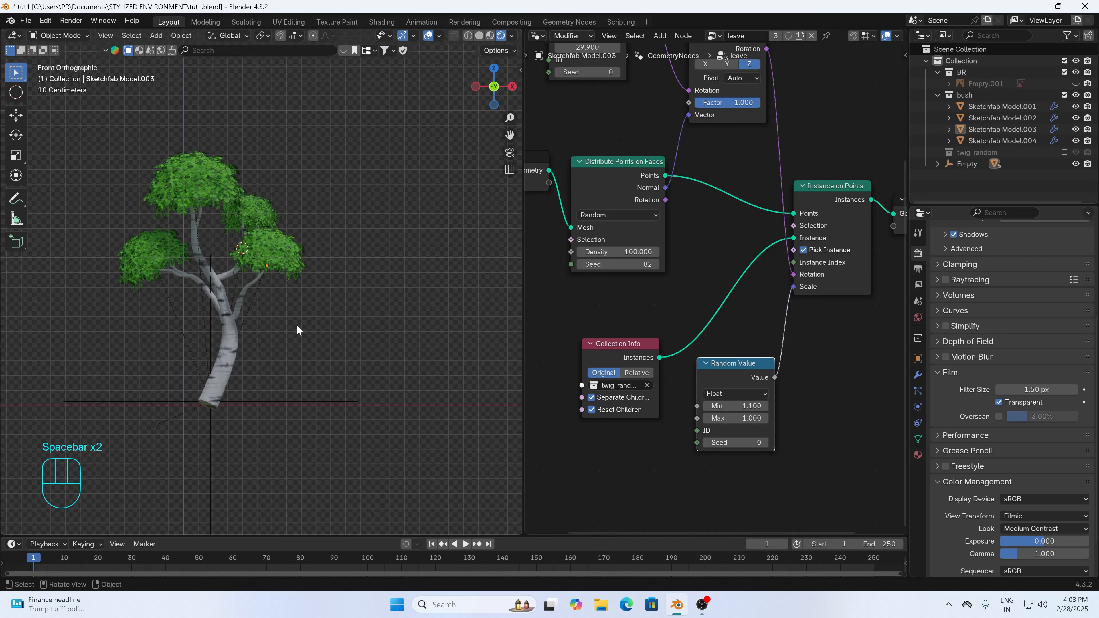